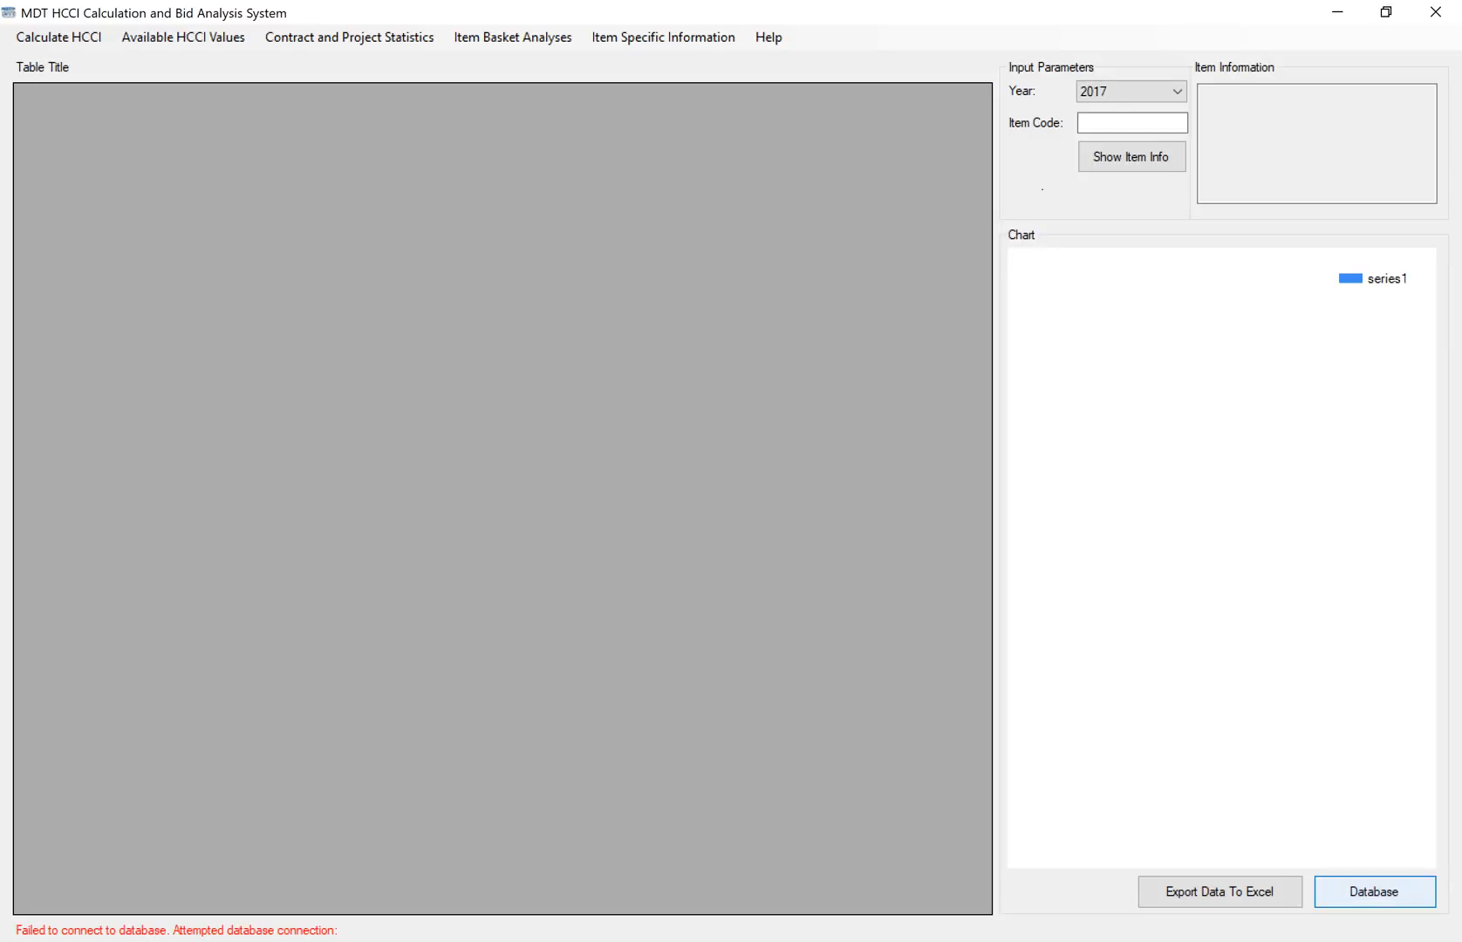
- Correct the database connection's user name to HCCI_Oracle_Limited, save the connection details and connect to the database
left_click(1375, 892)
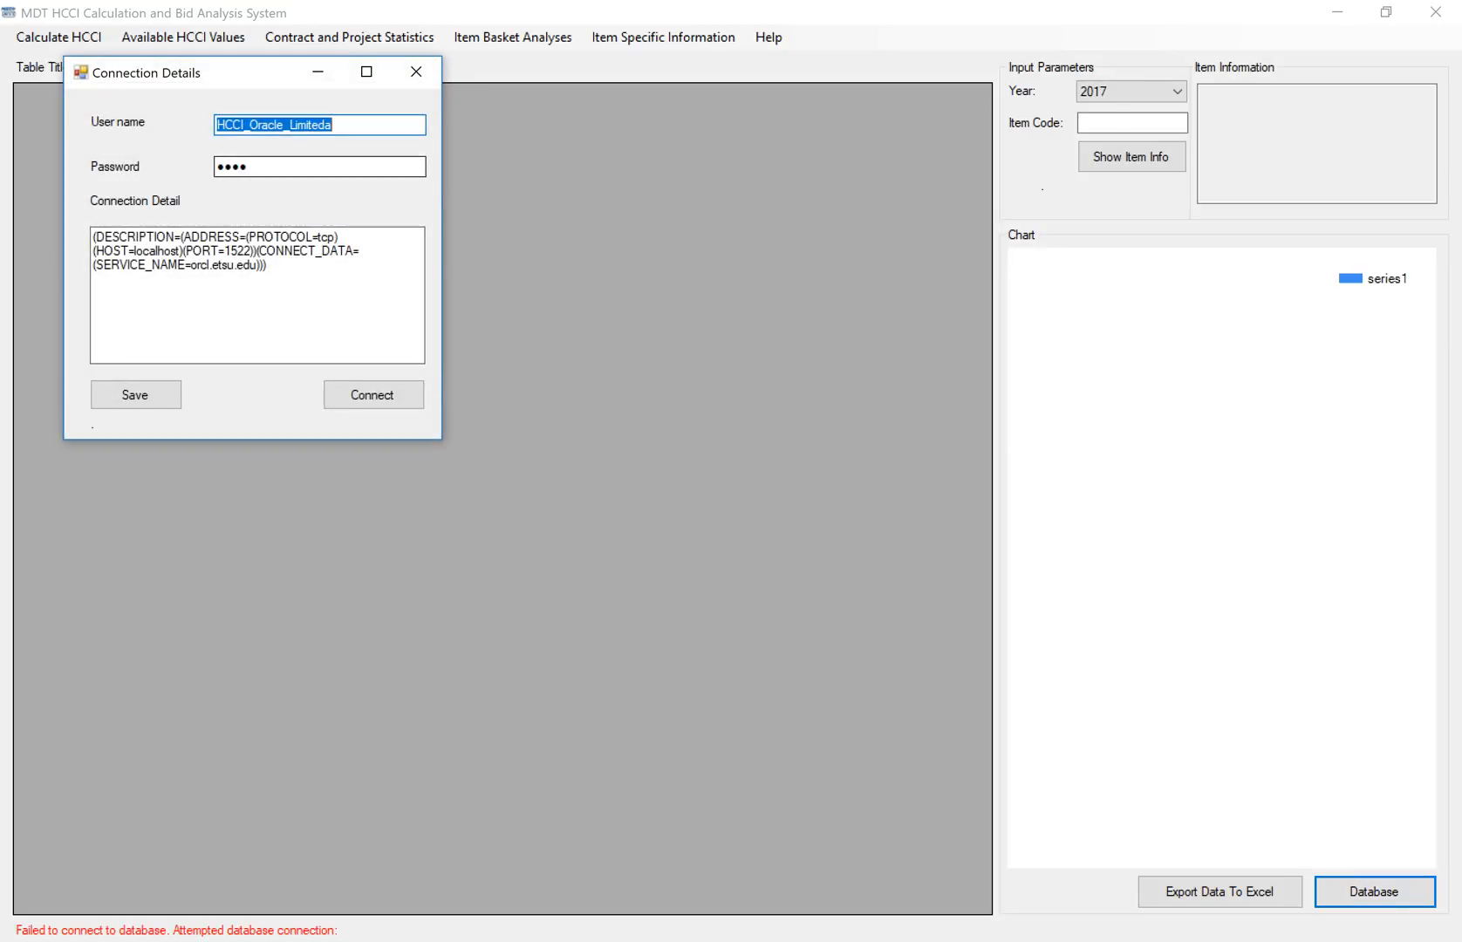
left_click(348, 125)
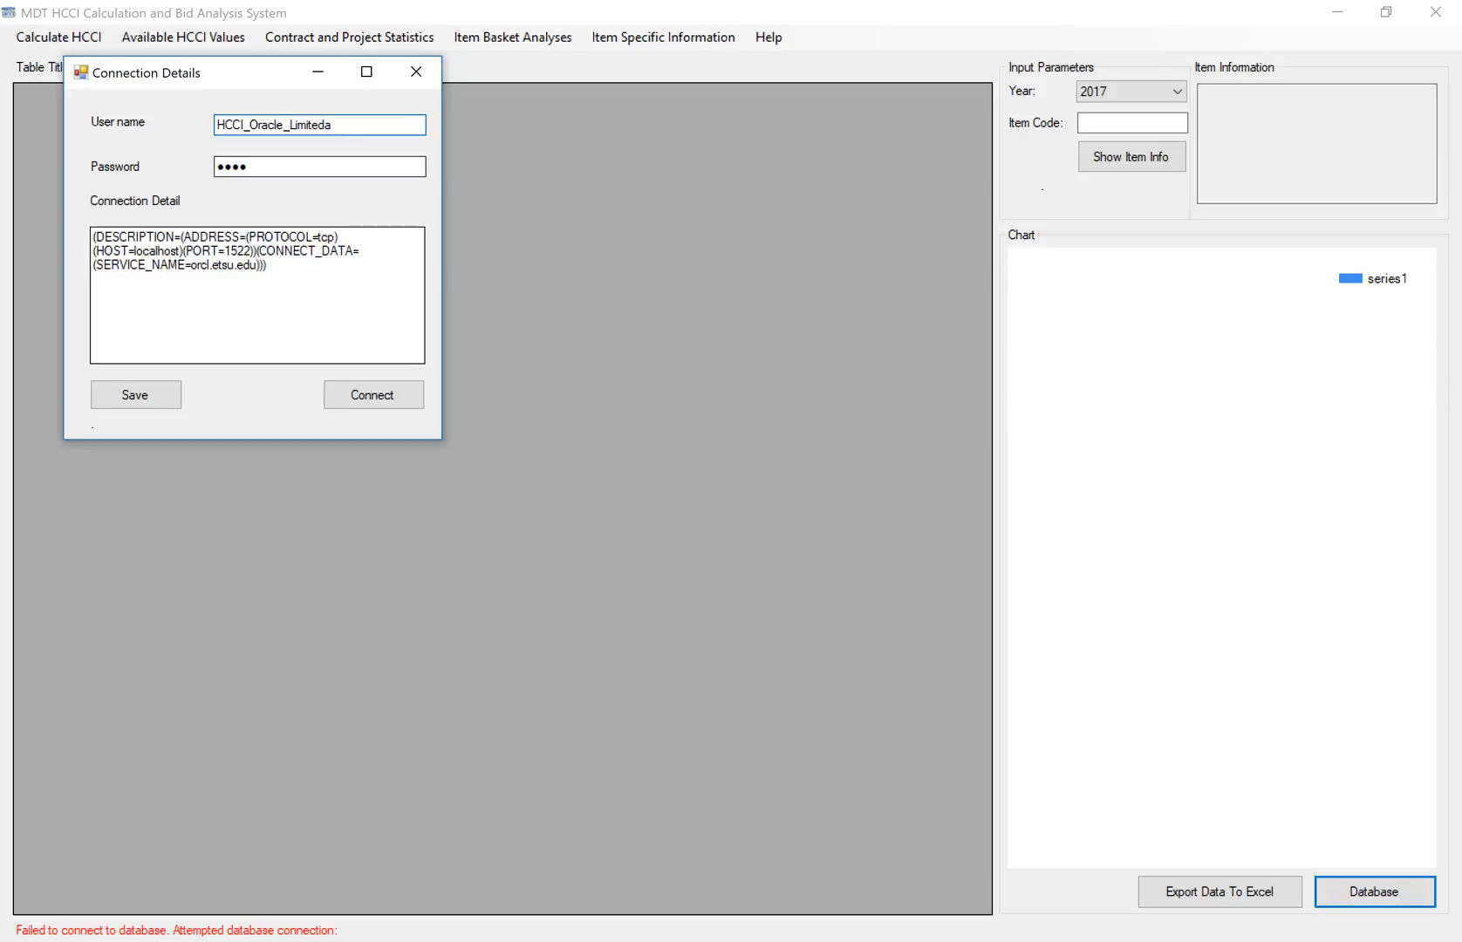
left_click_drag(272, 265, 93, 237)
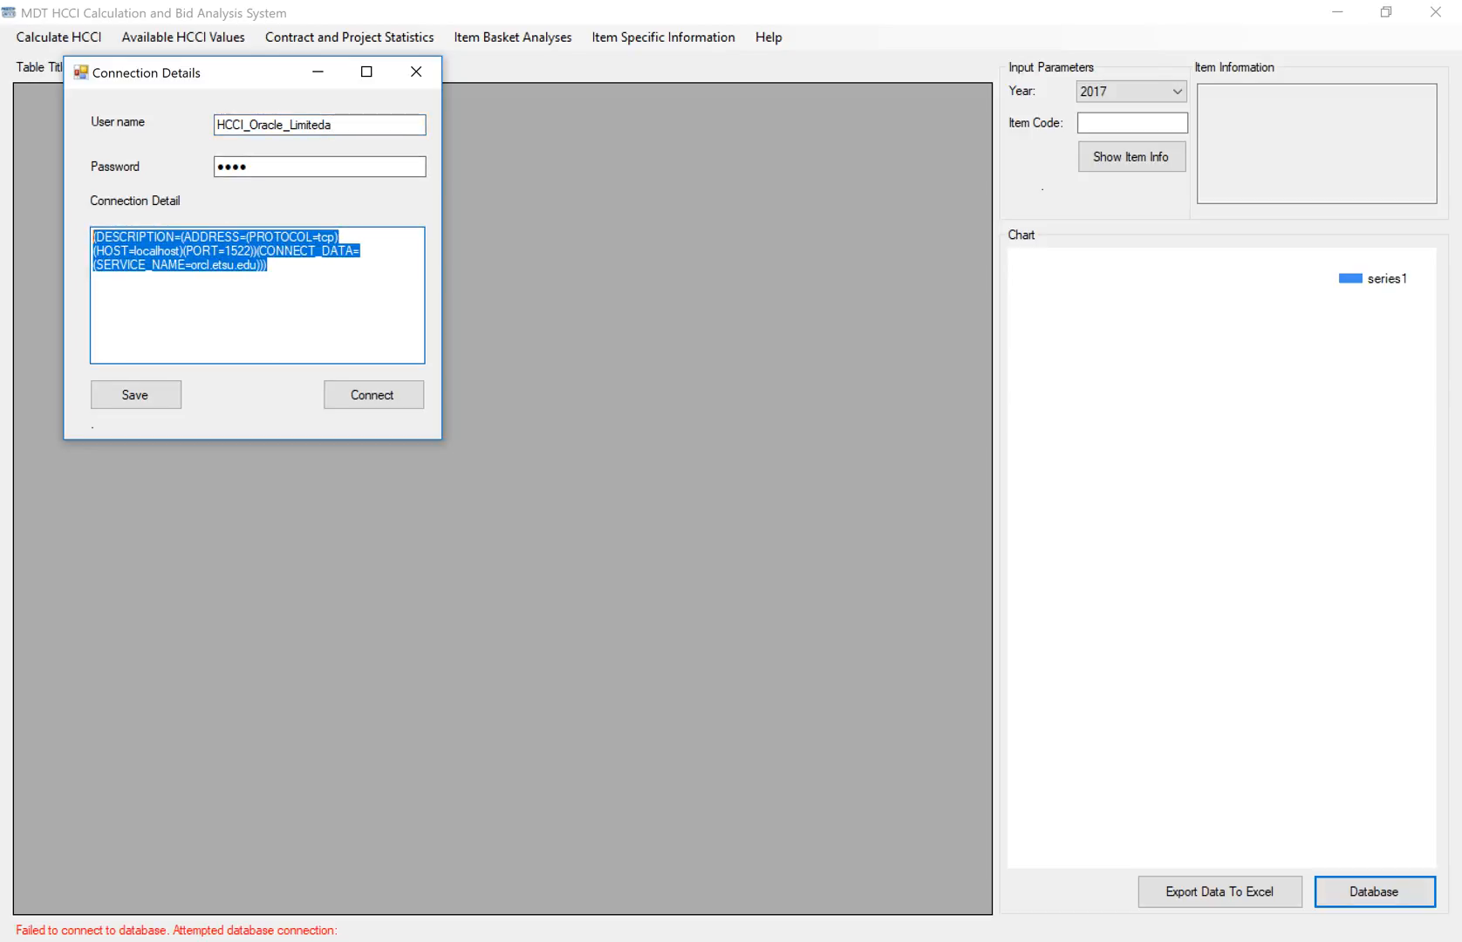
left_click(346, 125)
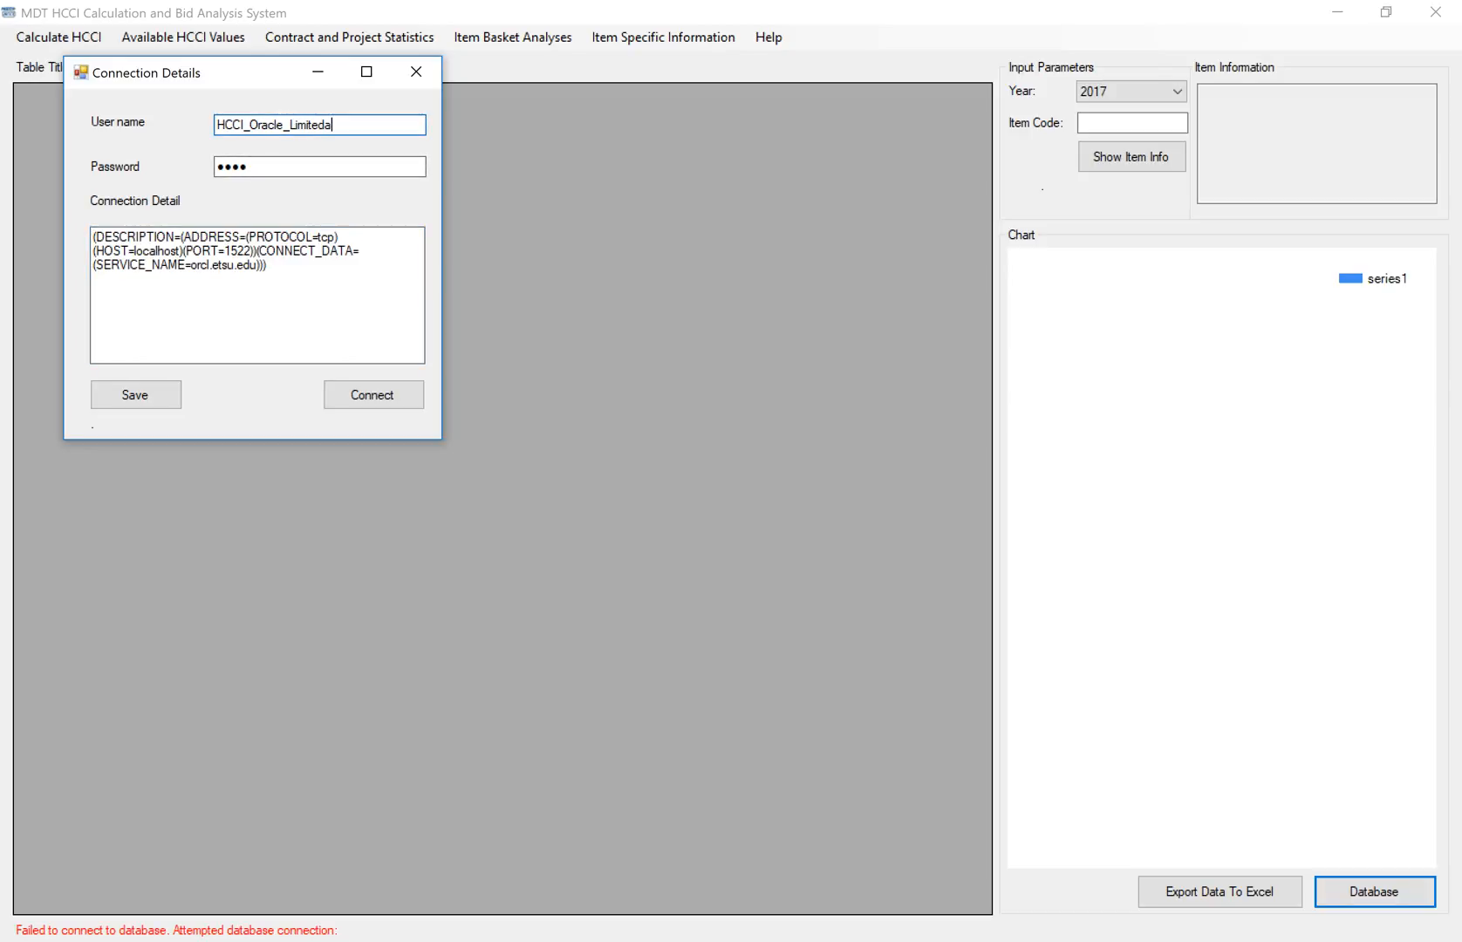
key("BackSpace")
left_click(135, 395)
key("Return")
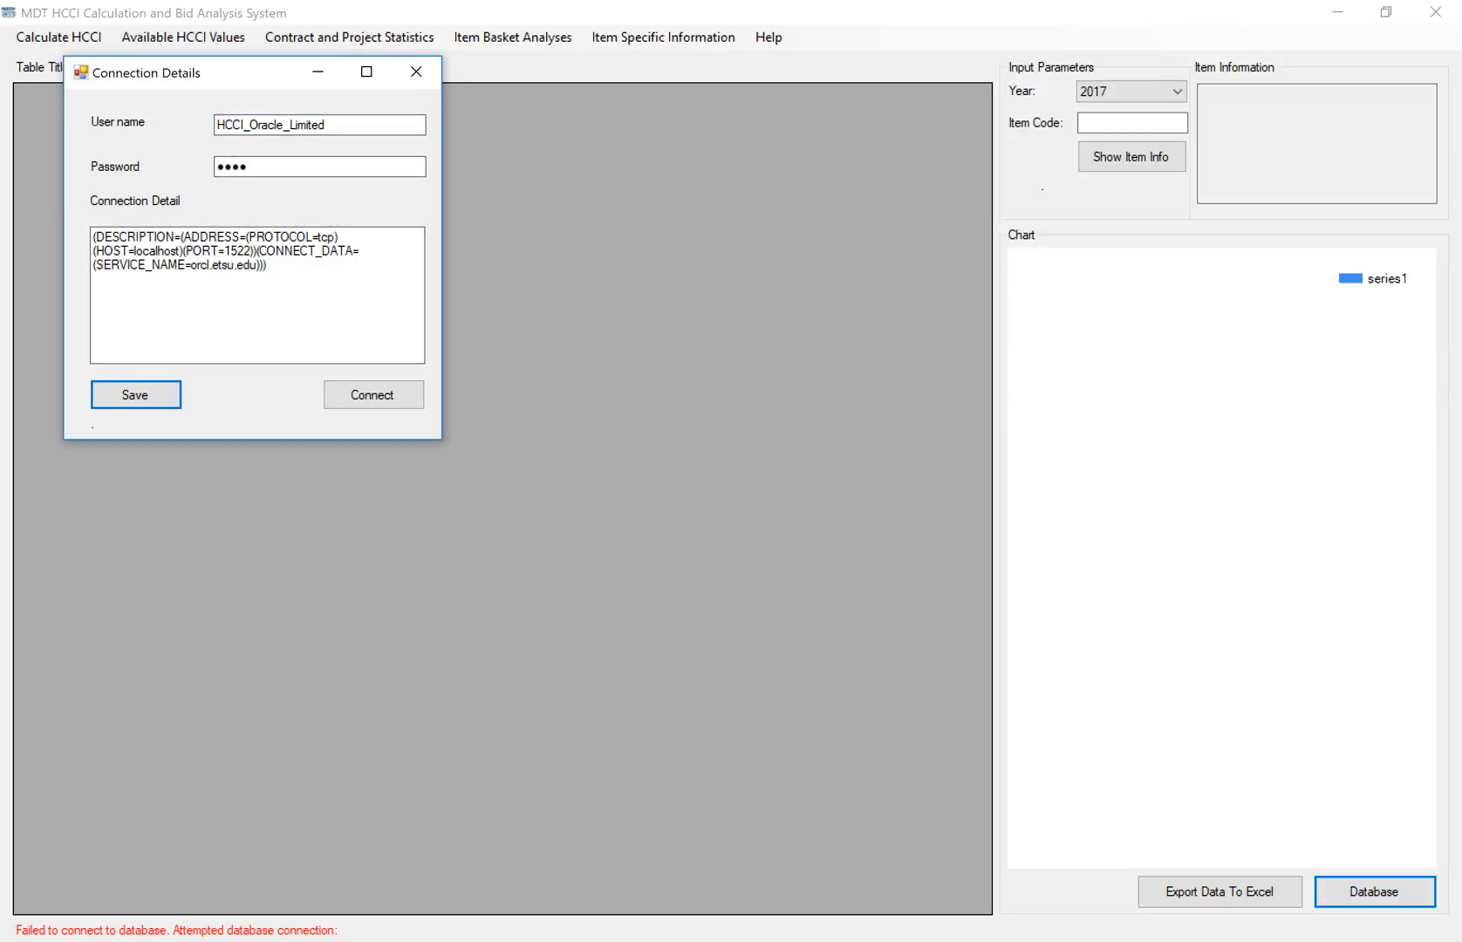
left_click(373, 395)
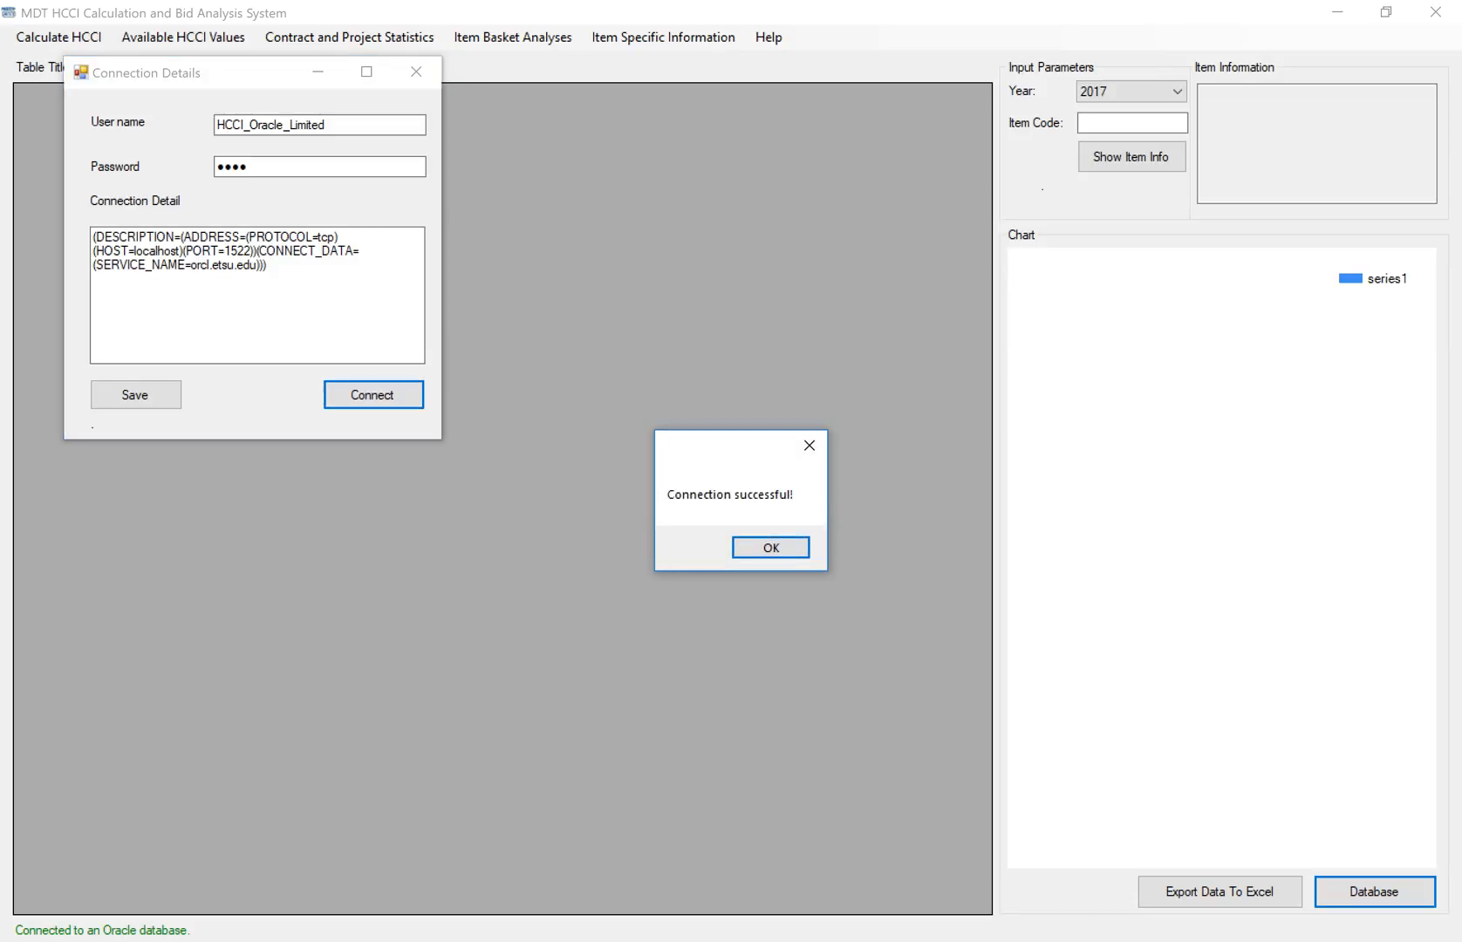
key("Return")
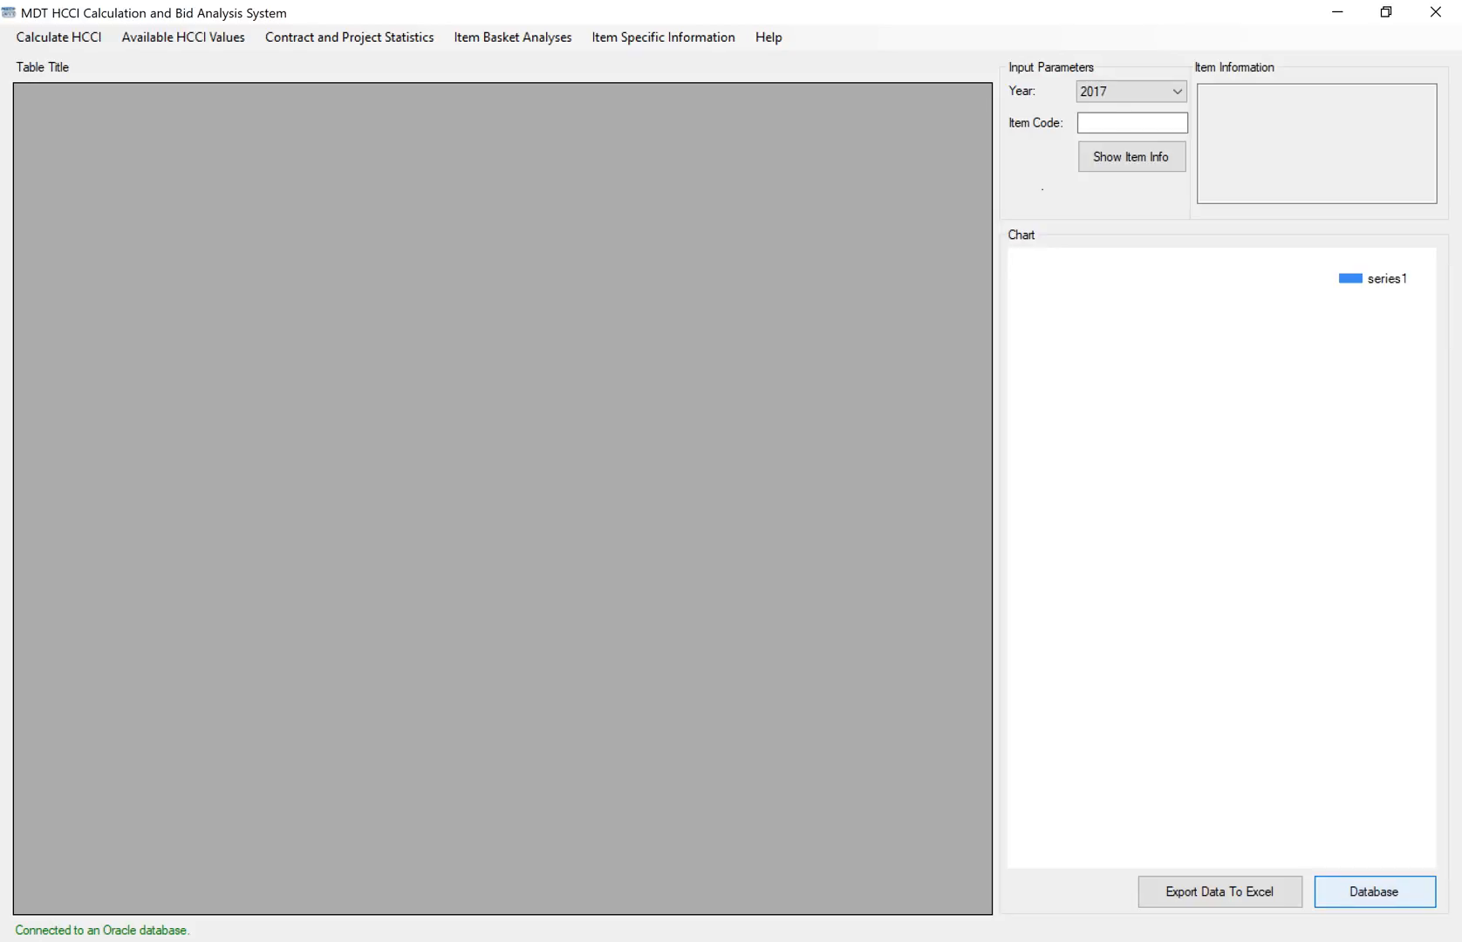
left_click(1374, 892)
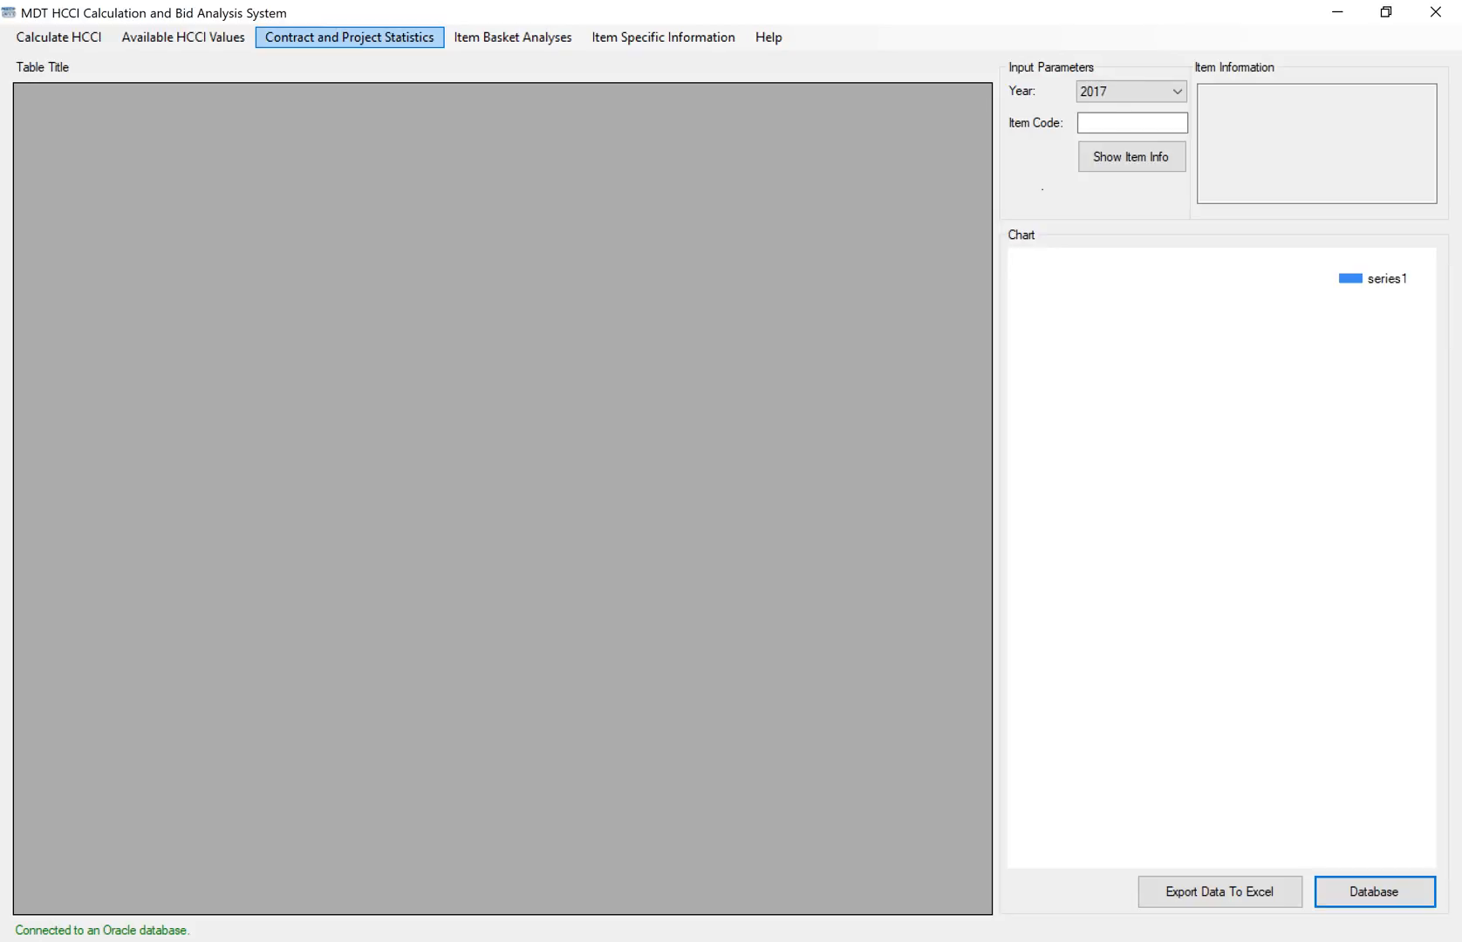
- Display the contract statistics table and chart for the number of contracts by year
left_click(349, 37)
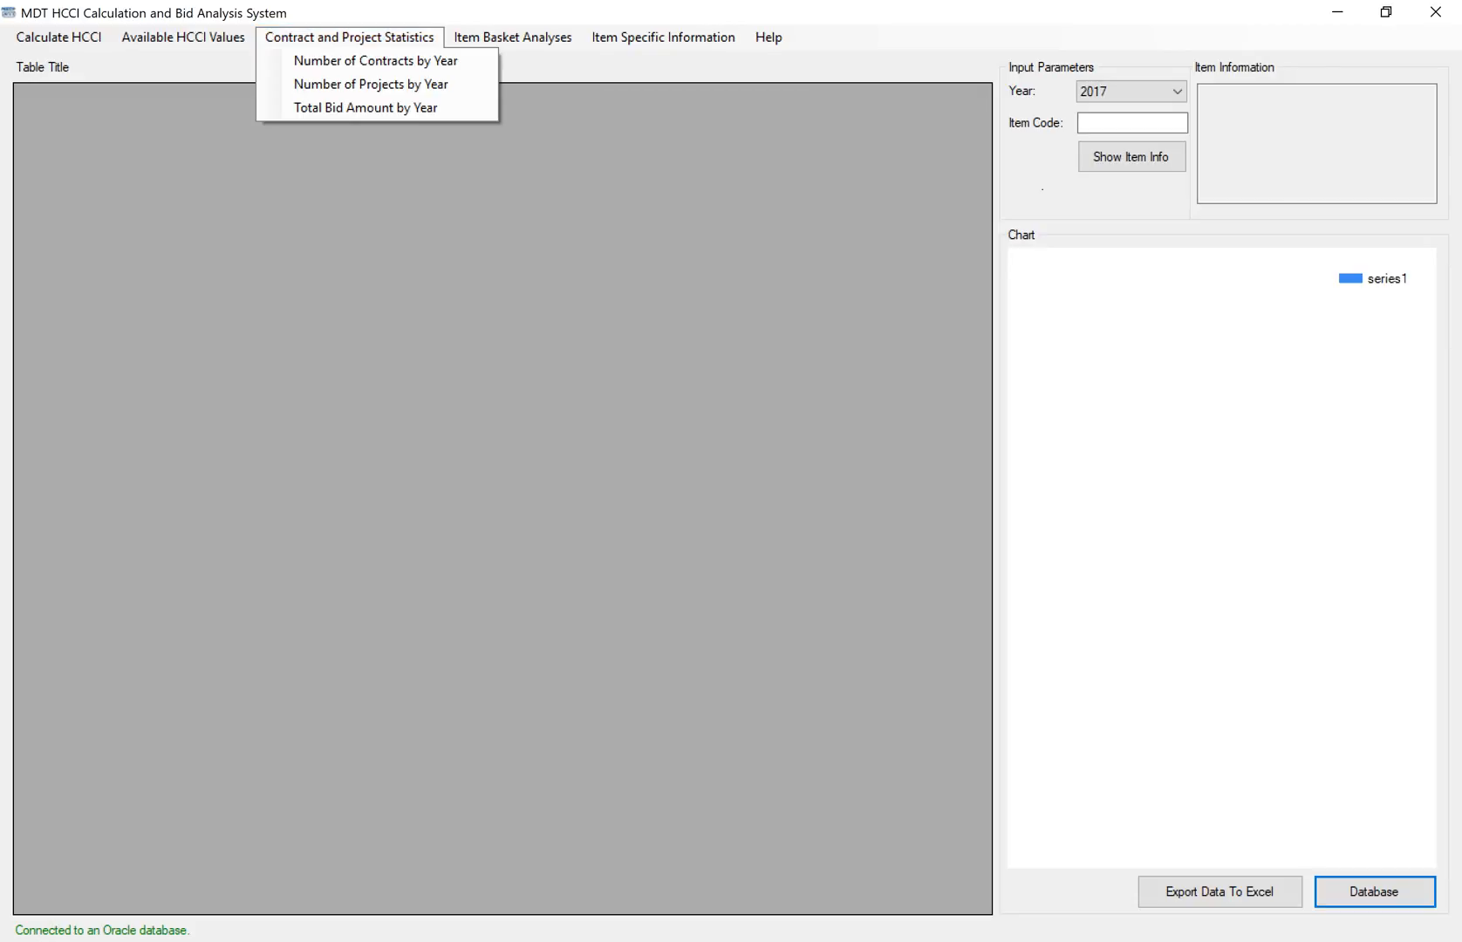
key("Up")
key("Up")
key("Up")
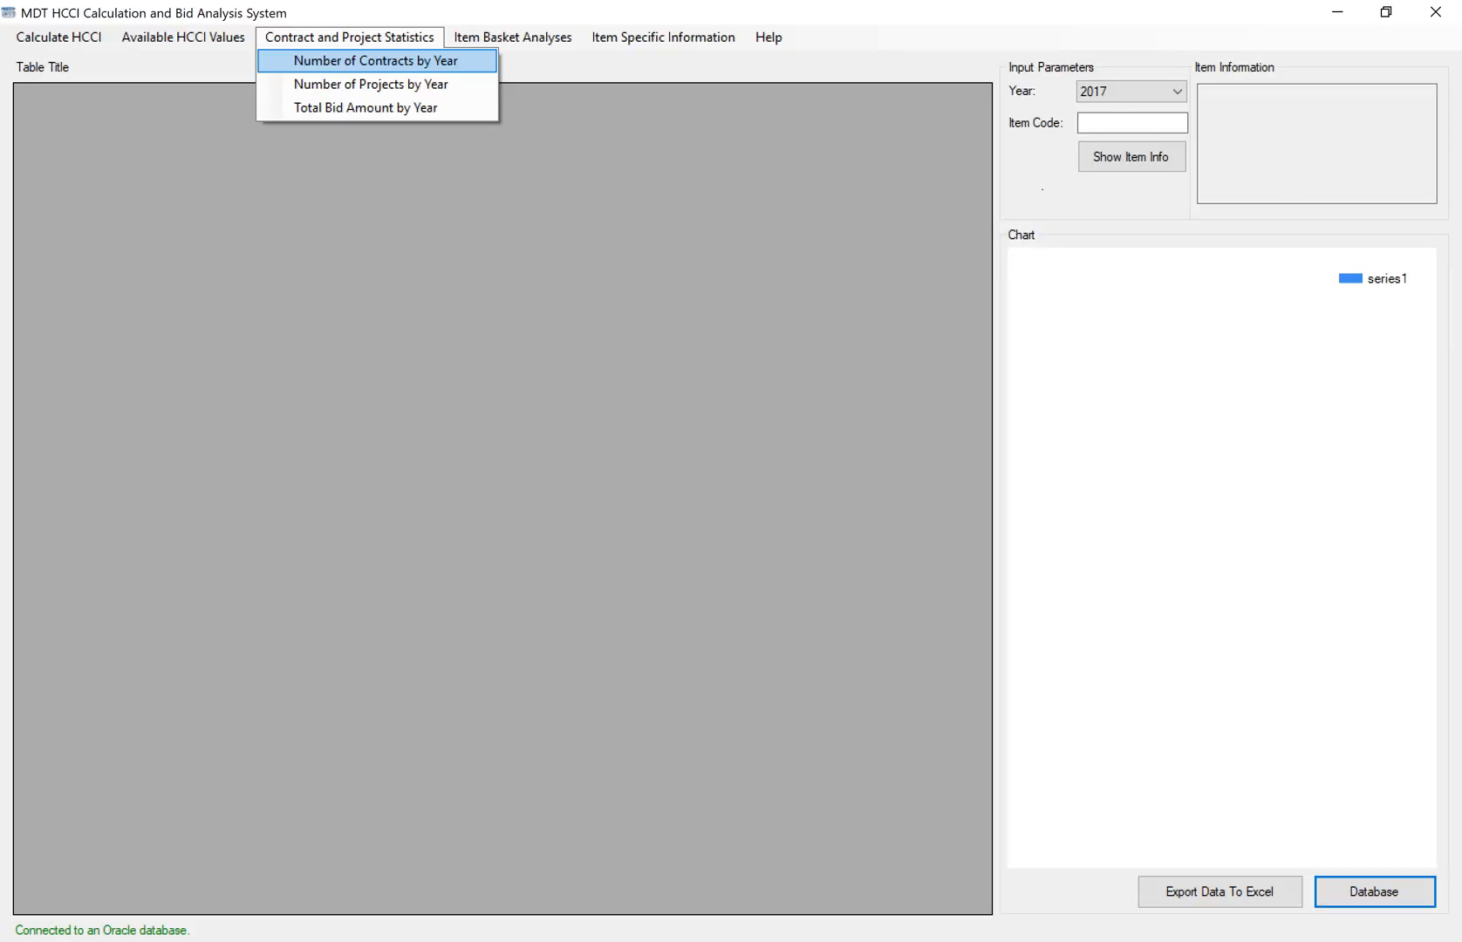
key("Down")
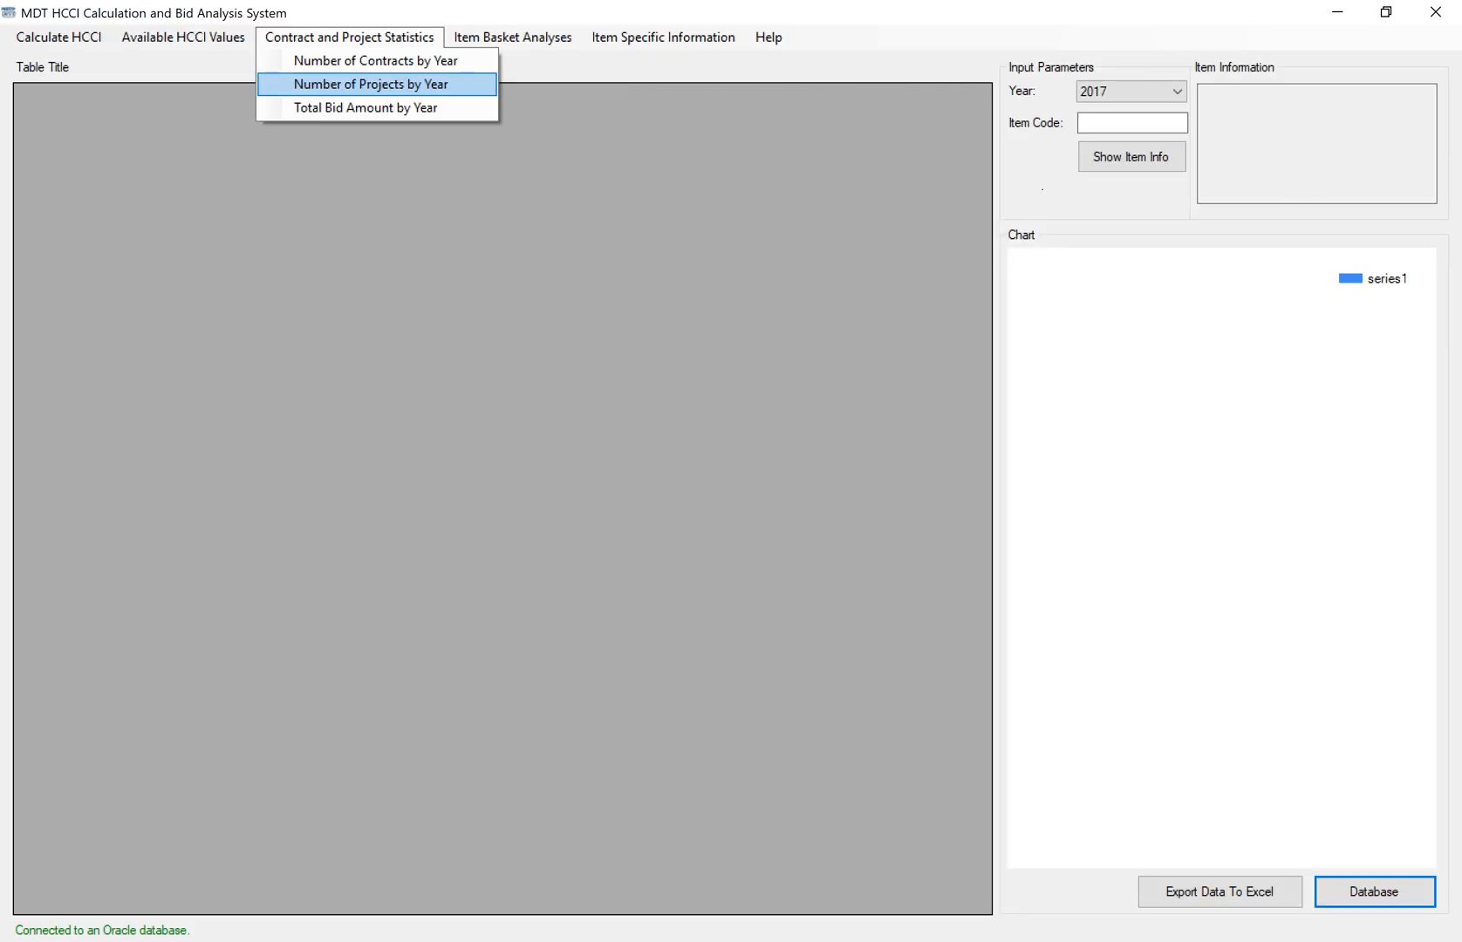
key("Down")
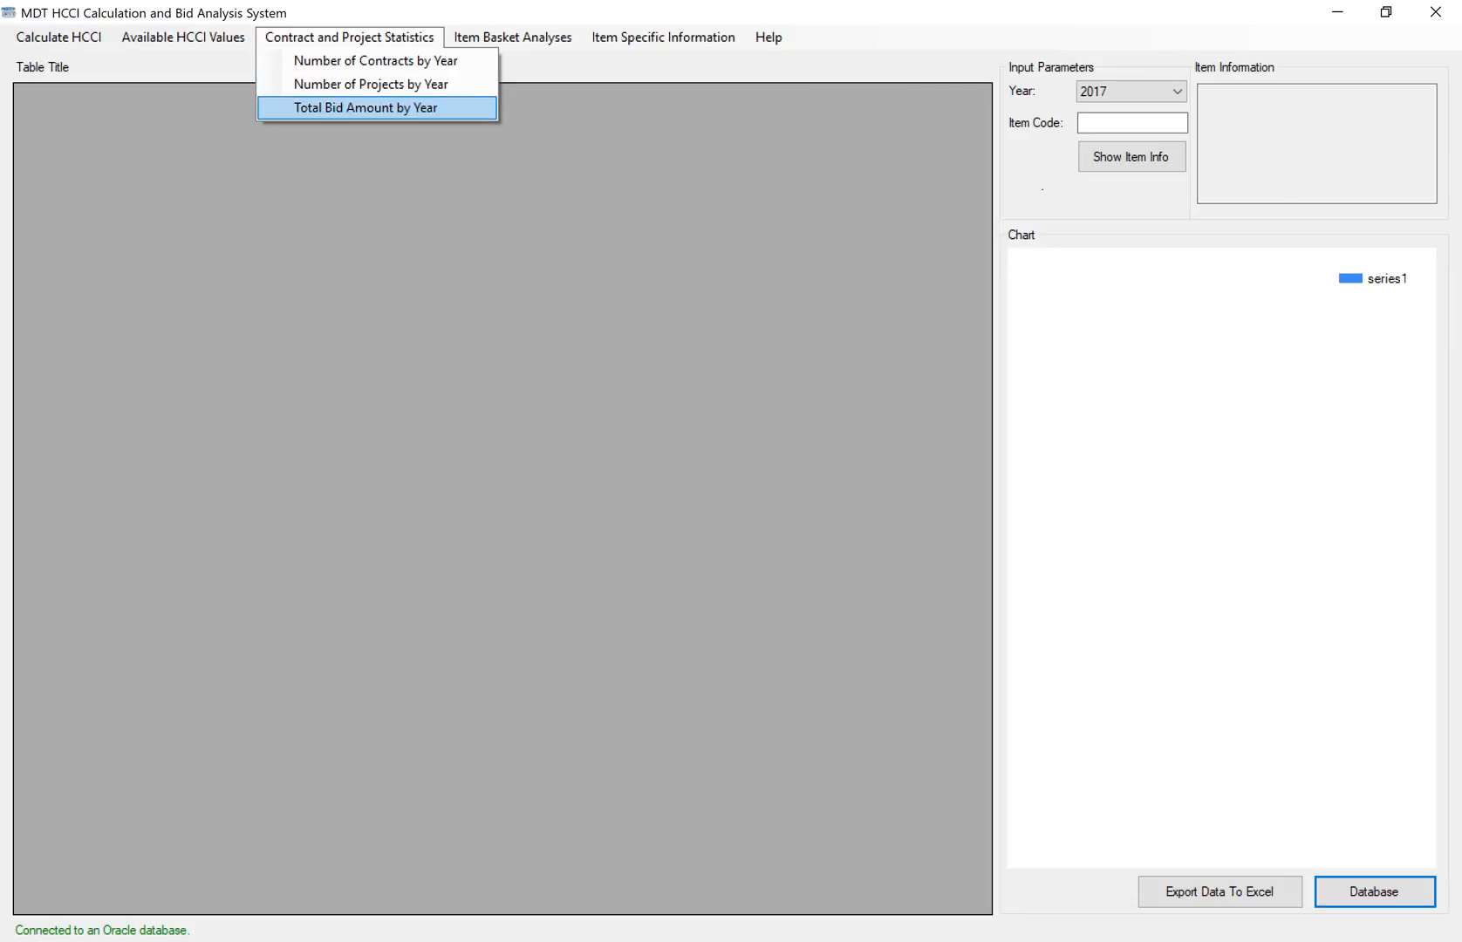
key("Up")
key("Up")
key("Return")
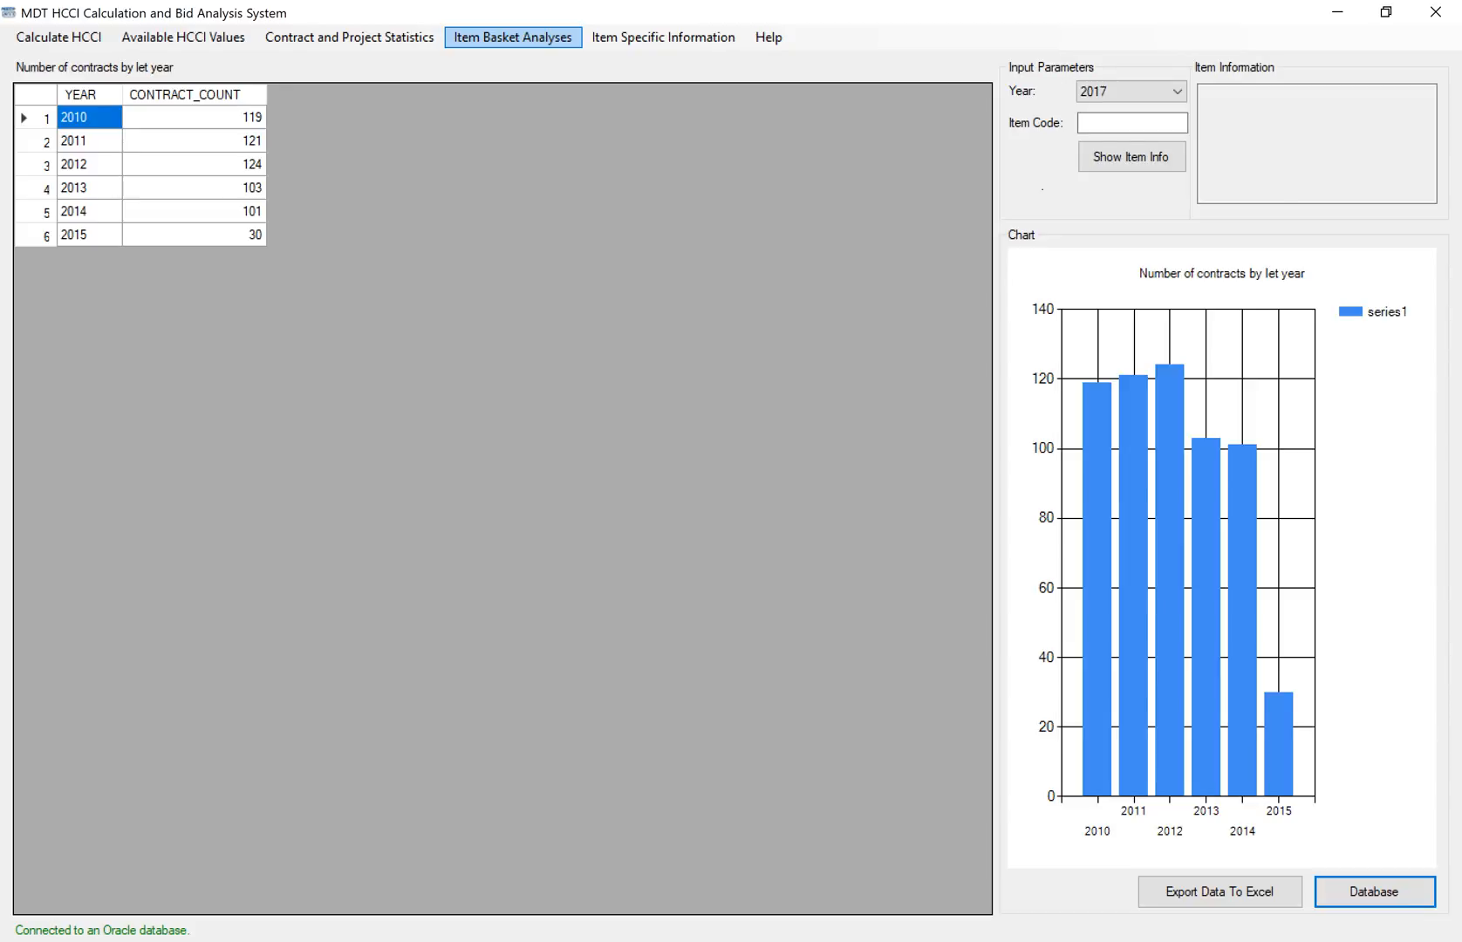
- Display the project statistics table and chart for the number of projects by year
left_click(513, 37)
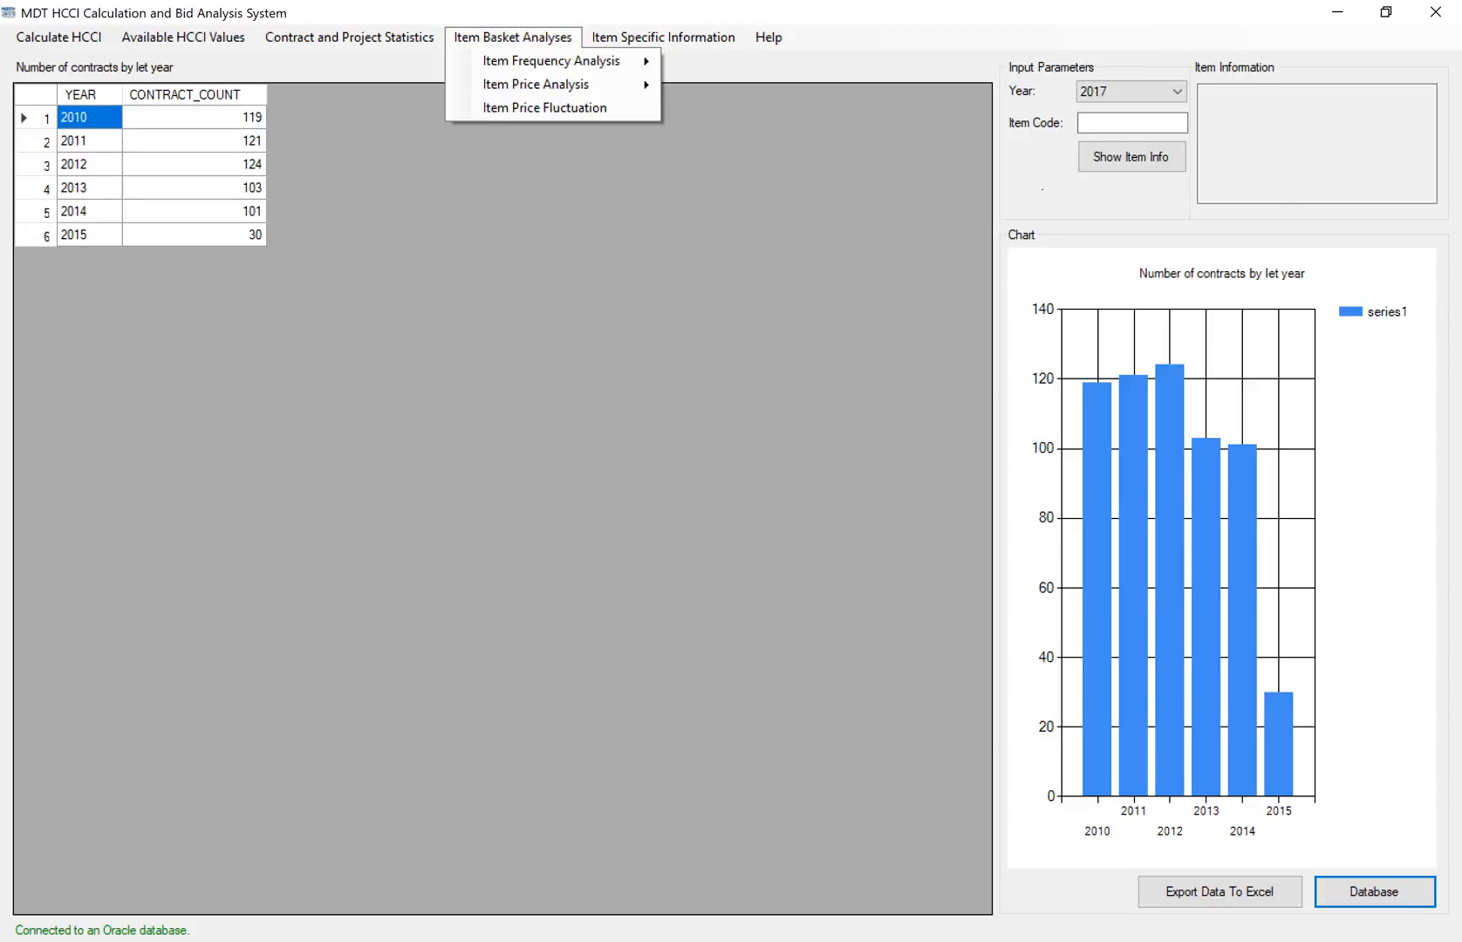
mouse_move(349, 38)
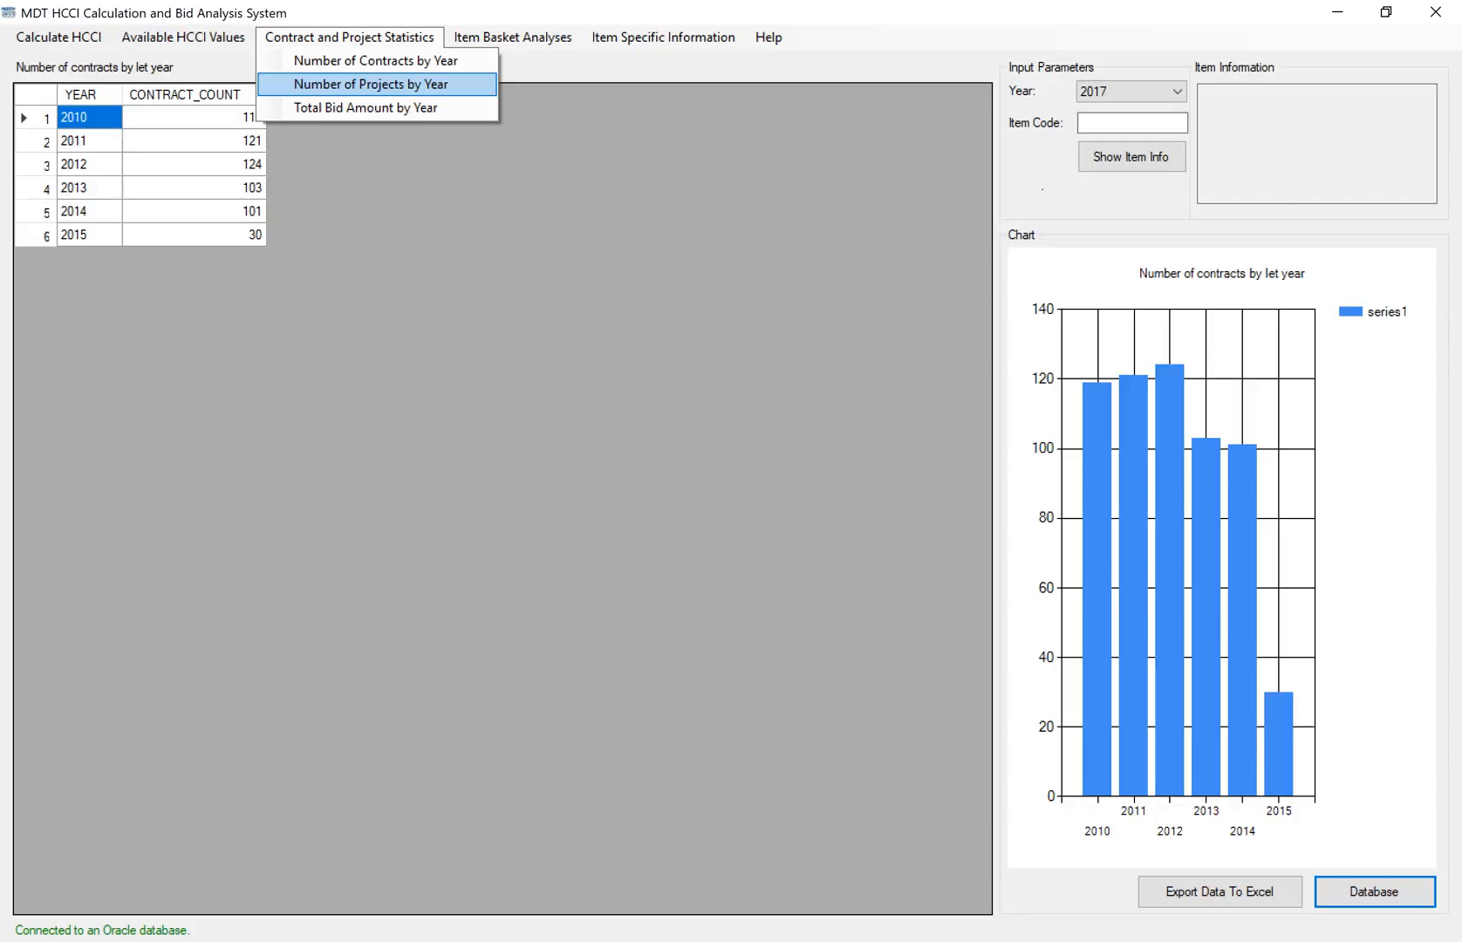
left_click(371, 84)
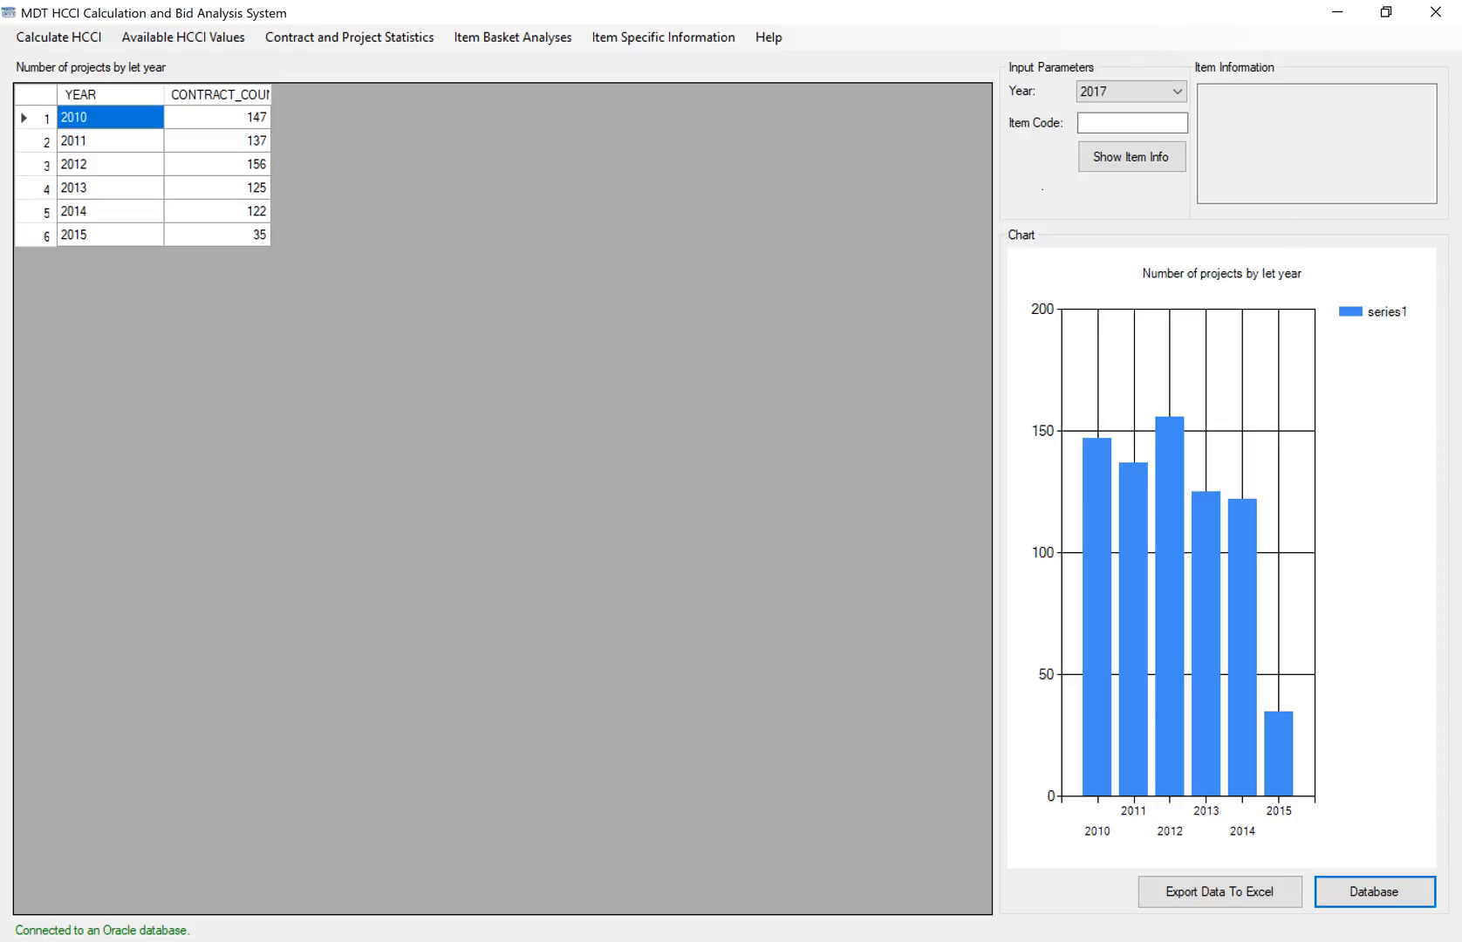
- Display the total bid amount by year and widen the TOTAL_BID_AMOUNT column to show its full heading
left_click(349, 36)
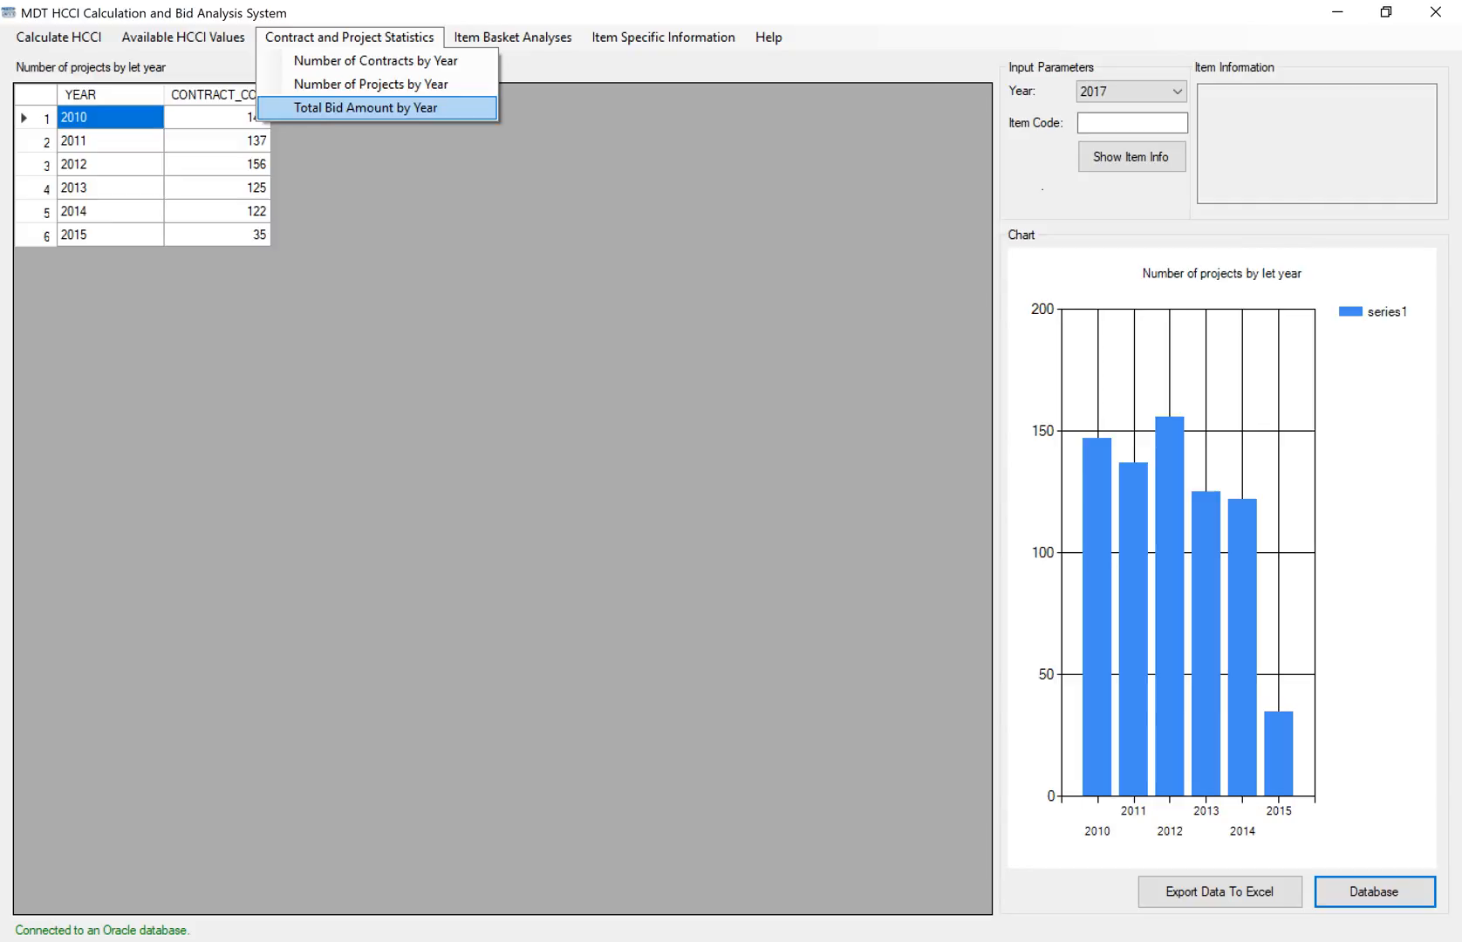
left_click(365, 107)
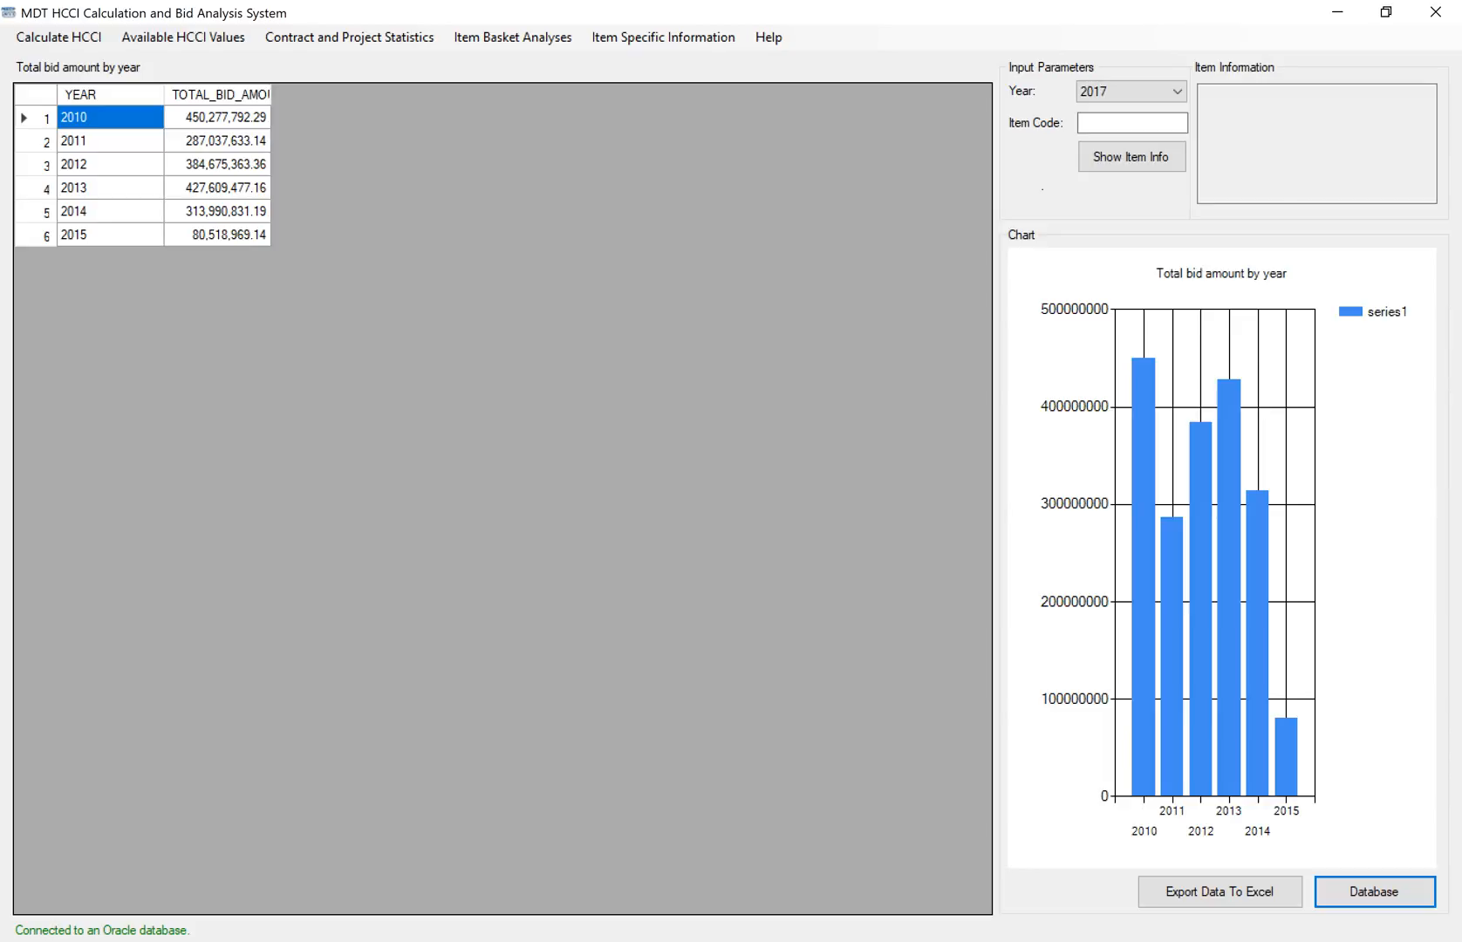
left_click(270, 94)
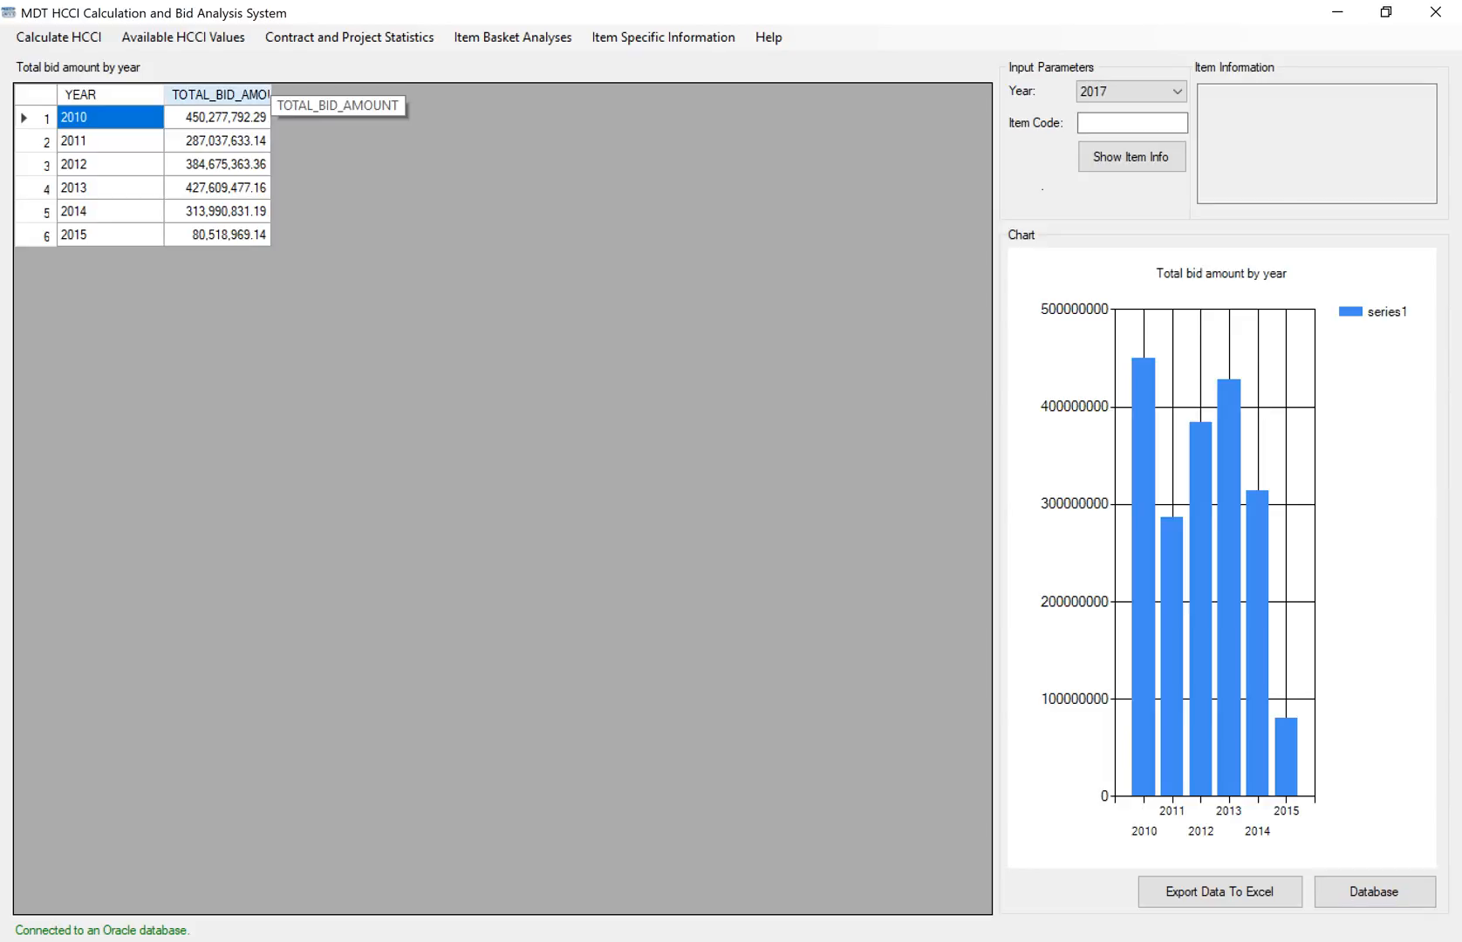
left_click_drag(271, 94, 353, 94)
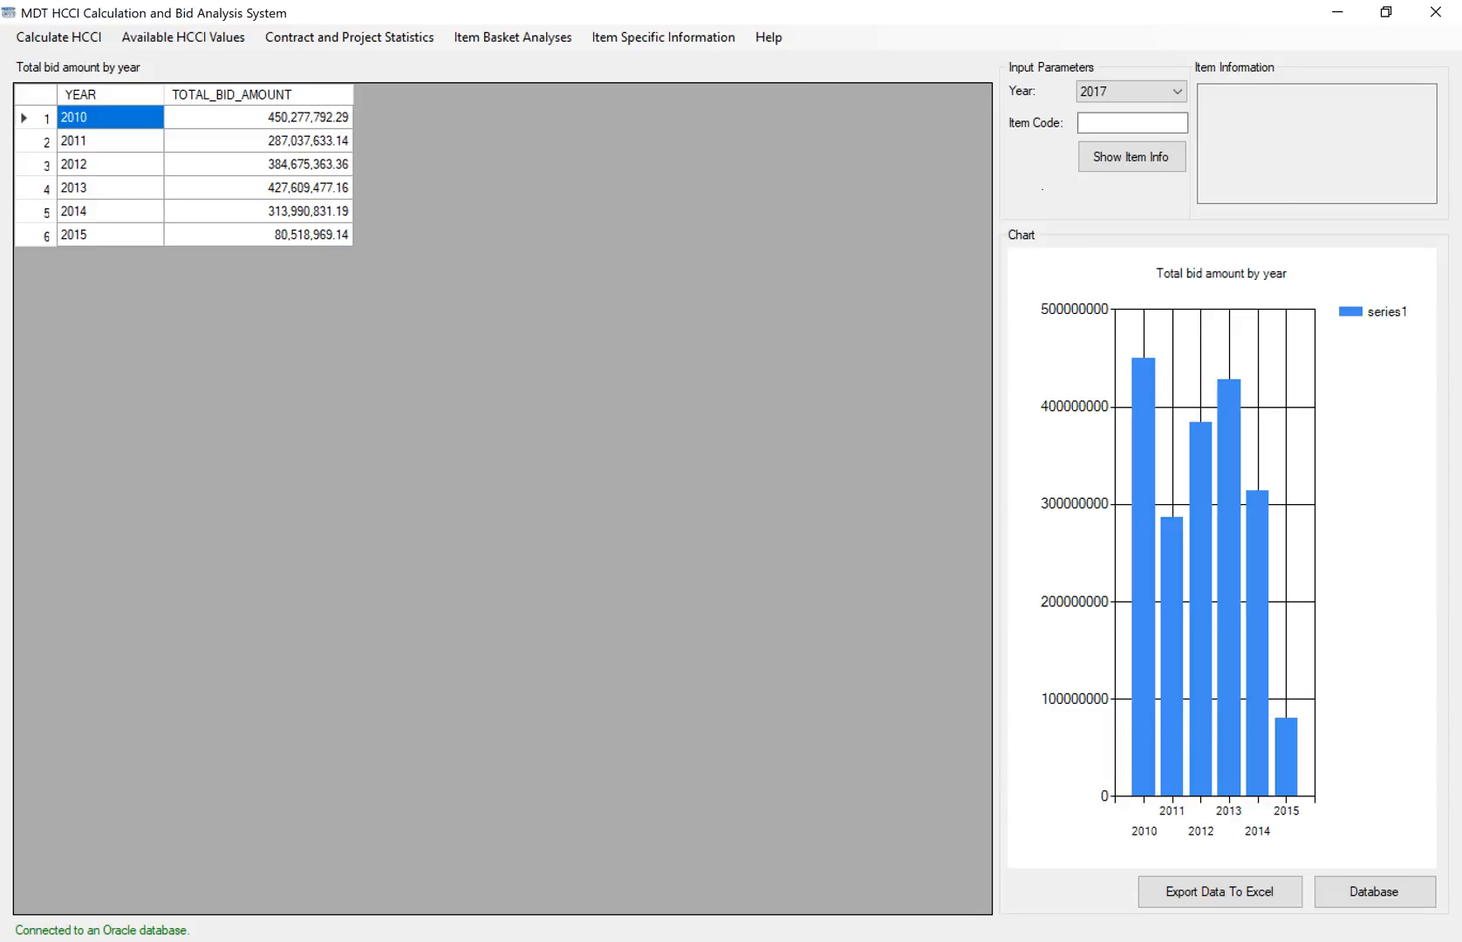
- Run the overall frequent item analysis and widen the ITEM_FREQUENCY column to show its full heading
left_click(349, 37)
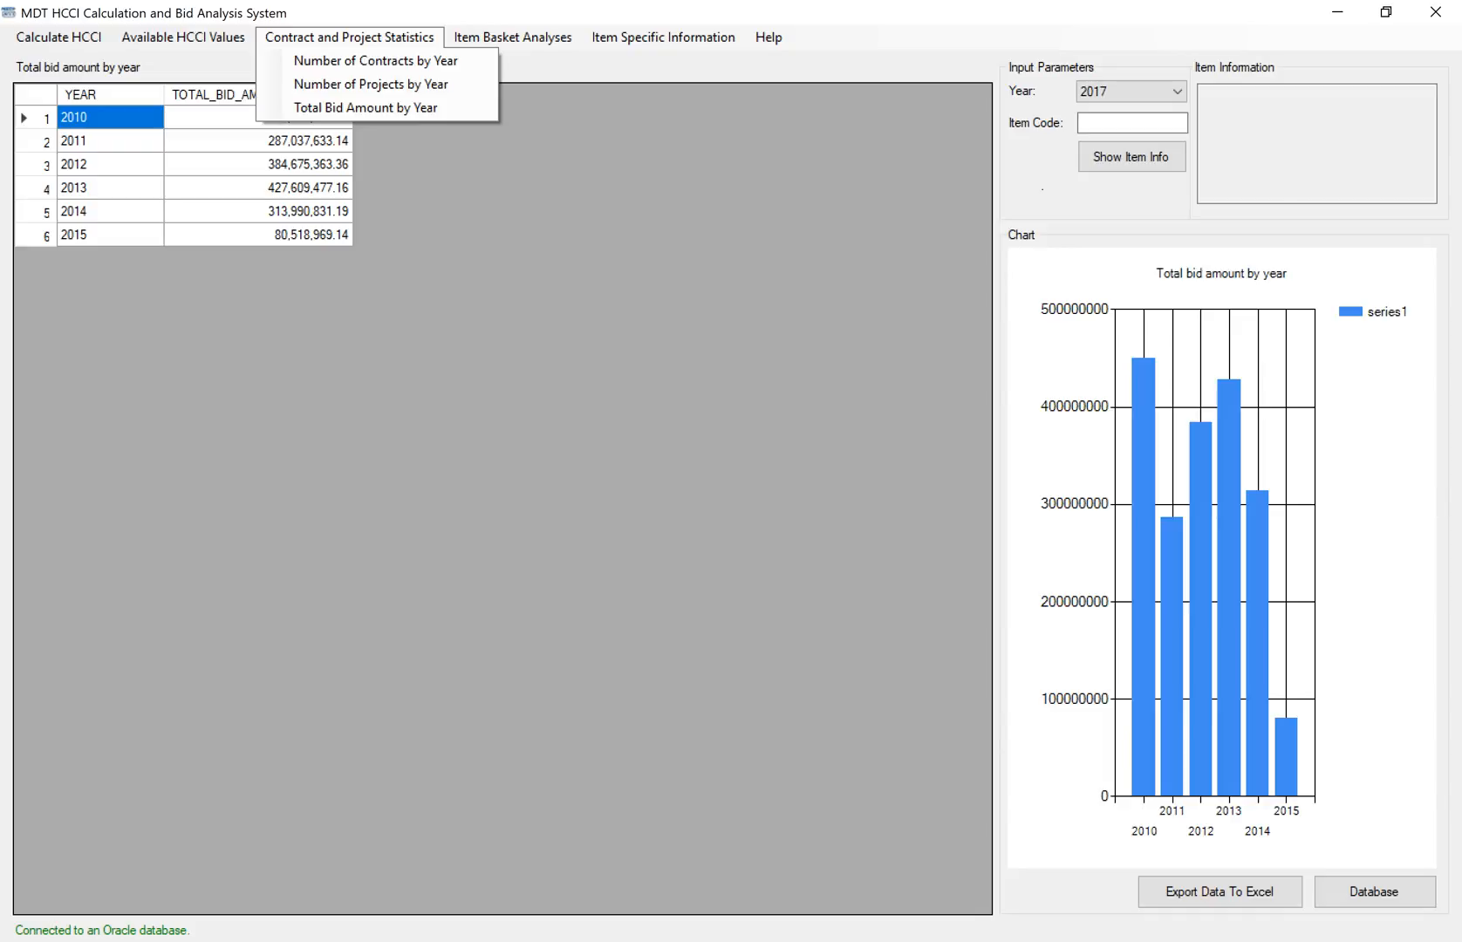
mouse_move(513, 38)
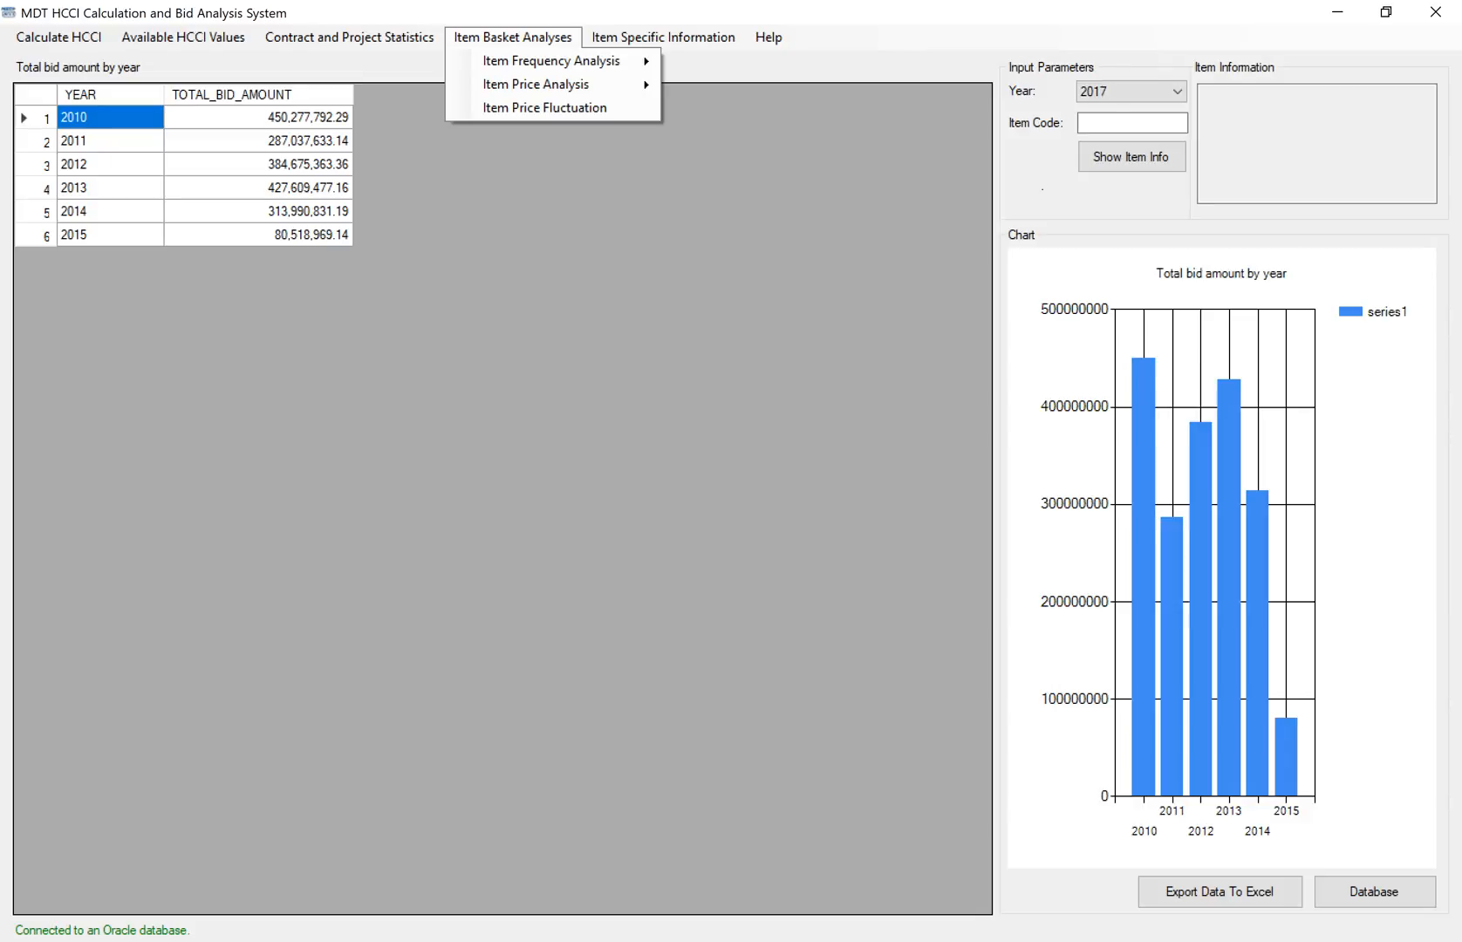
mouse_move(551, 61)
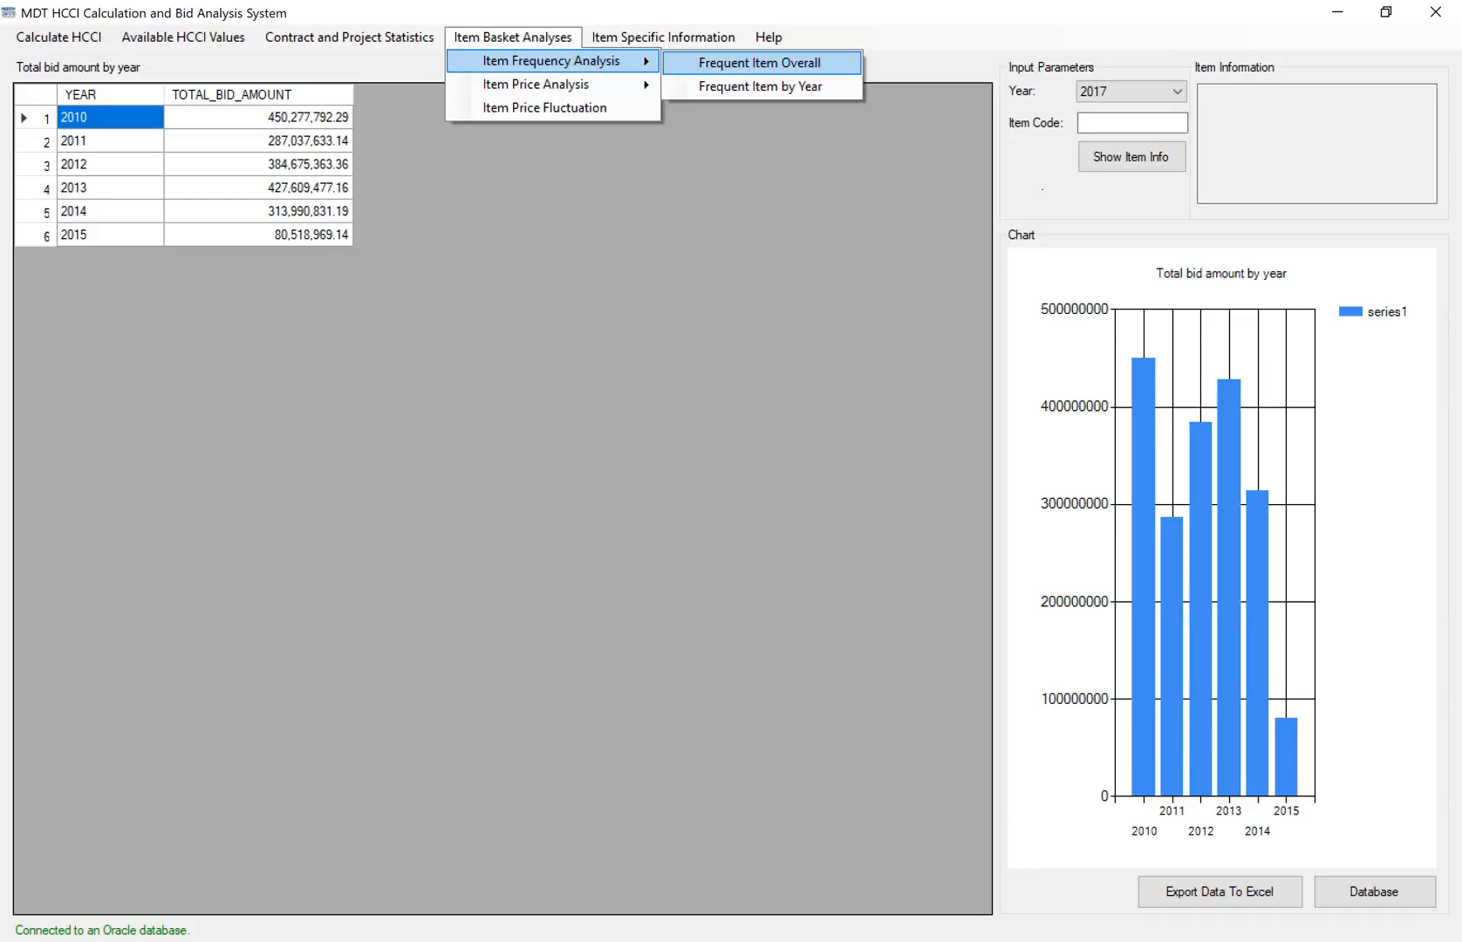
key("Return")
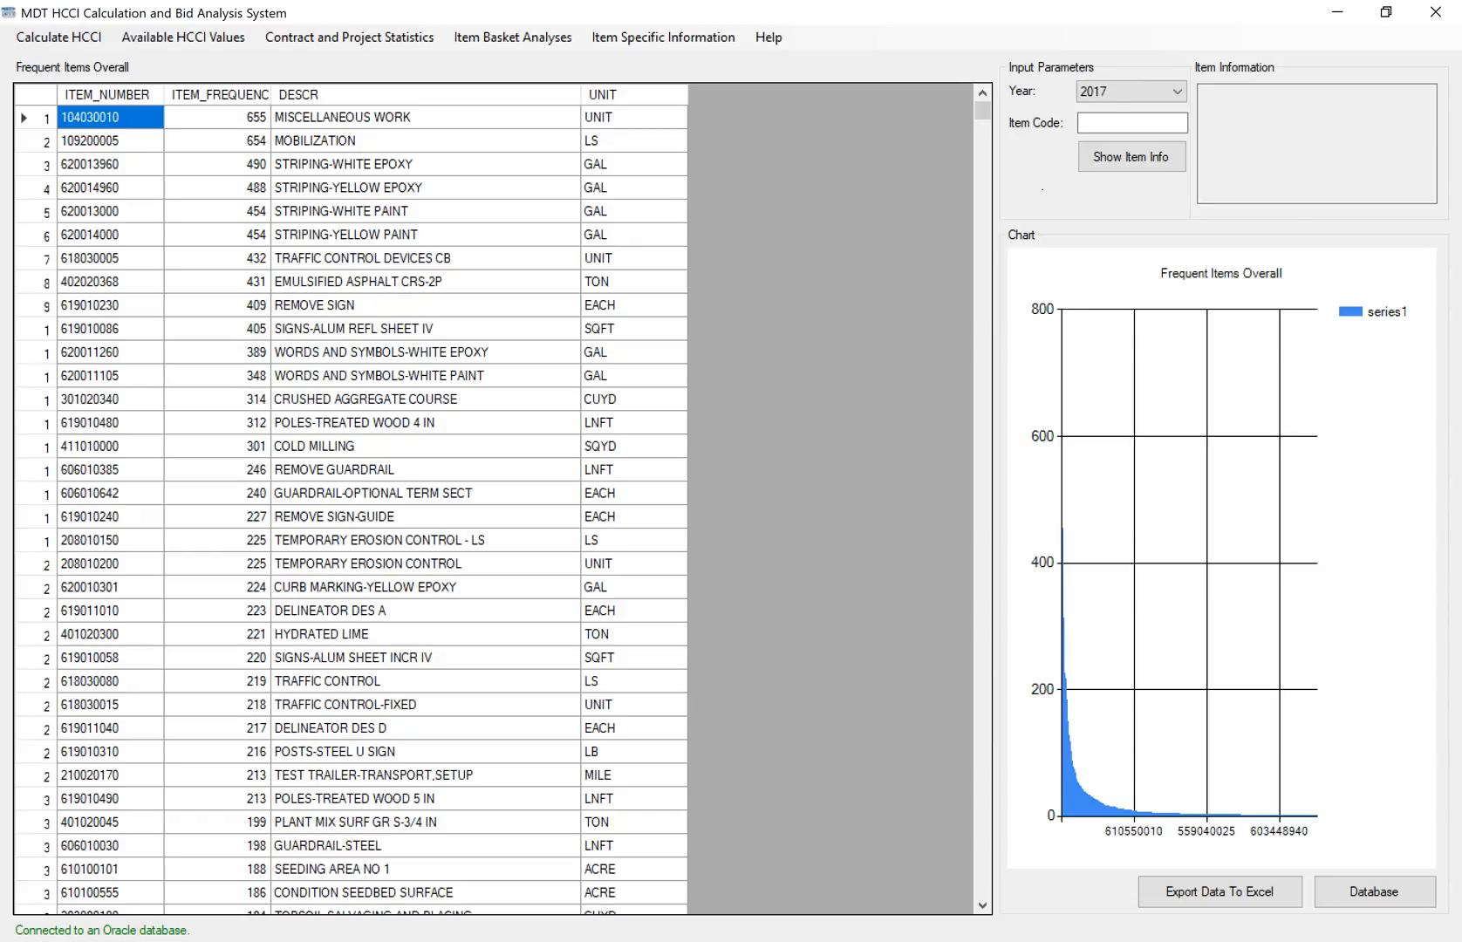
left_click_drag(270, 95, 368, 94)
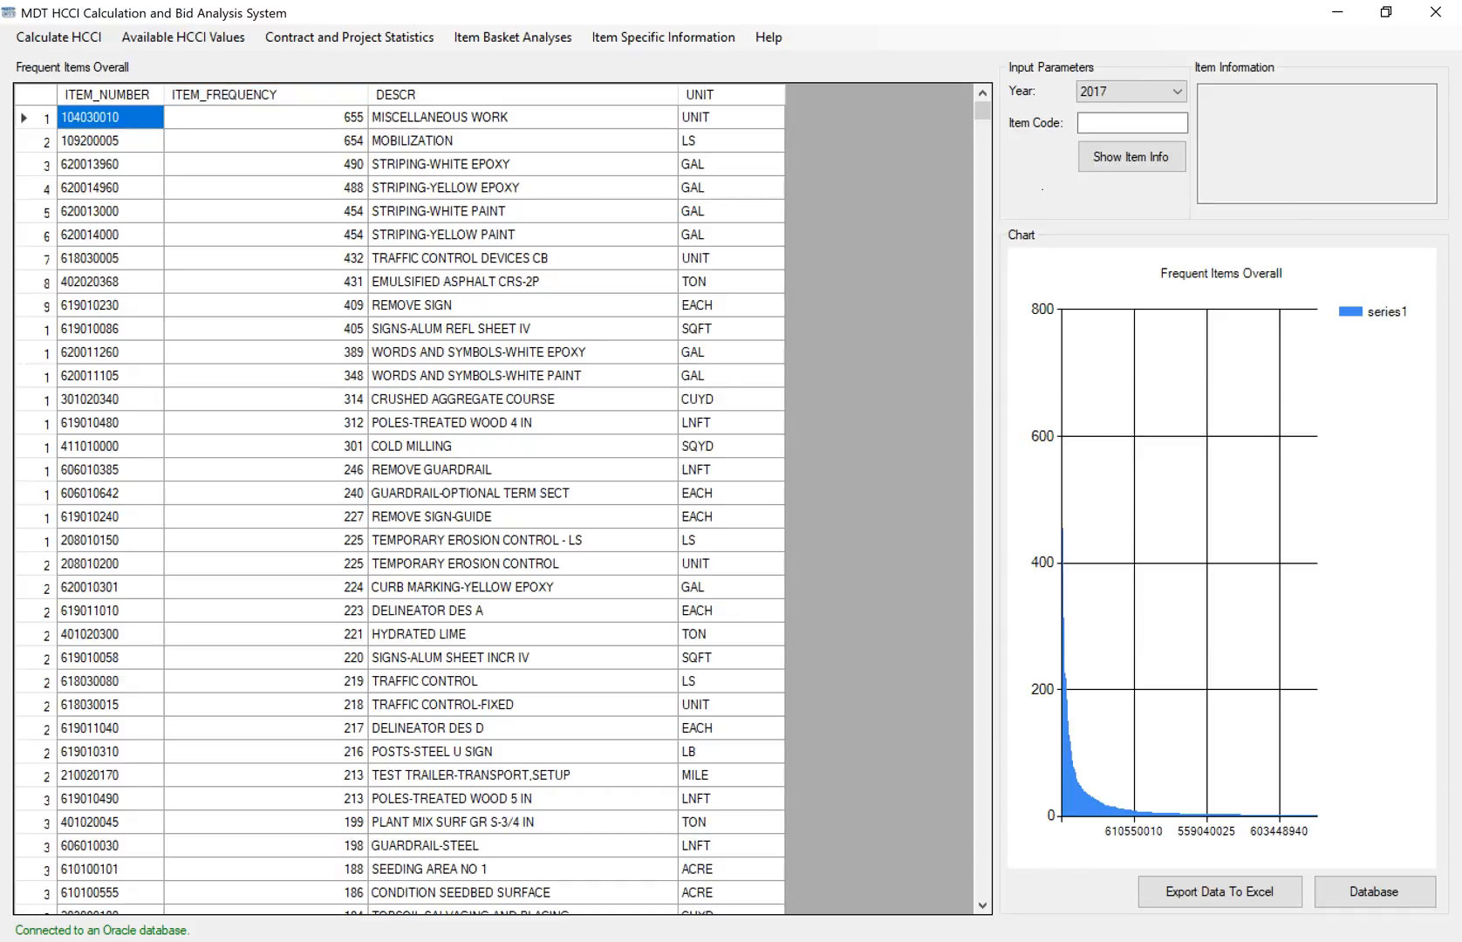
- Examine the overall item list from most to least frequent, highlighting the miscellaneous work and mobilization, striping, traffic control devices and emulsified asphalt entries
left_click(265, 117)
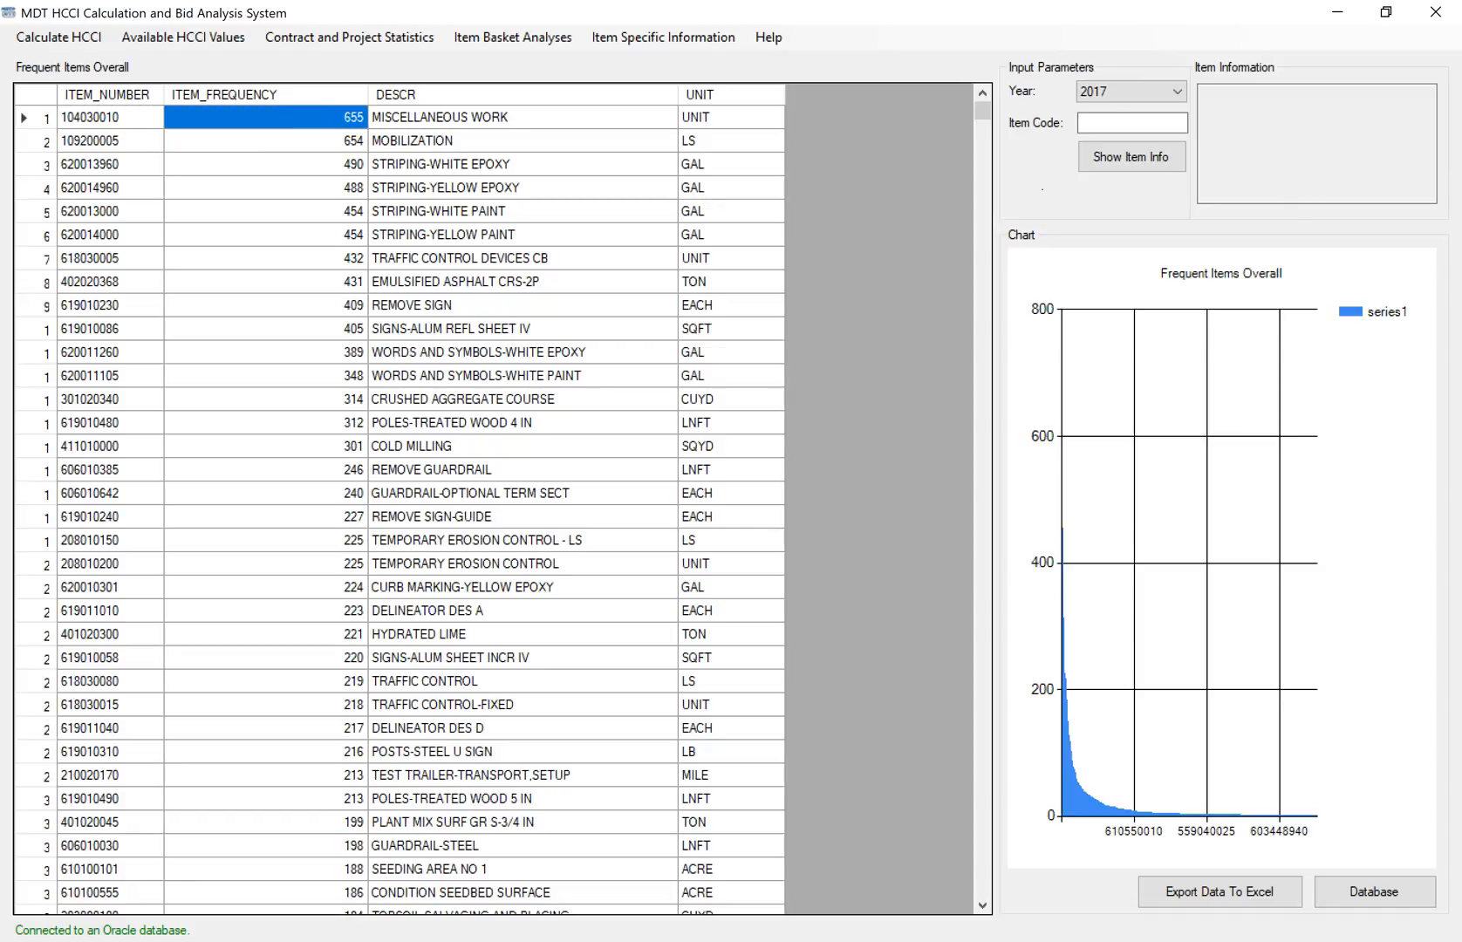
left_click_drag(983, 110, 982, 888)
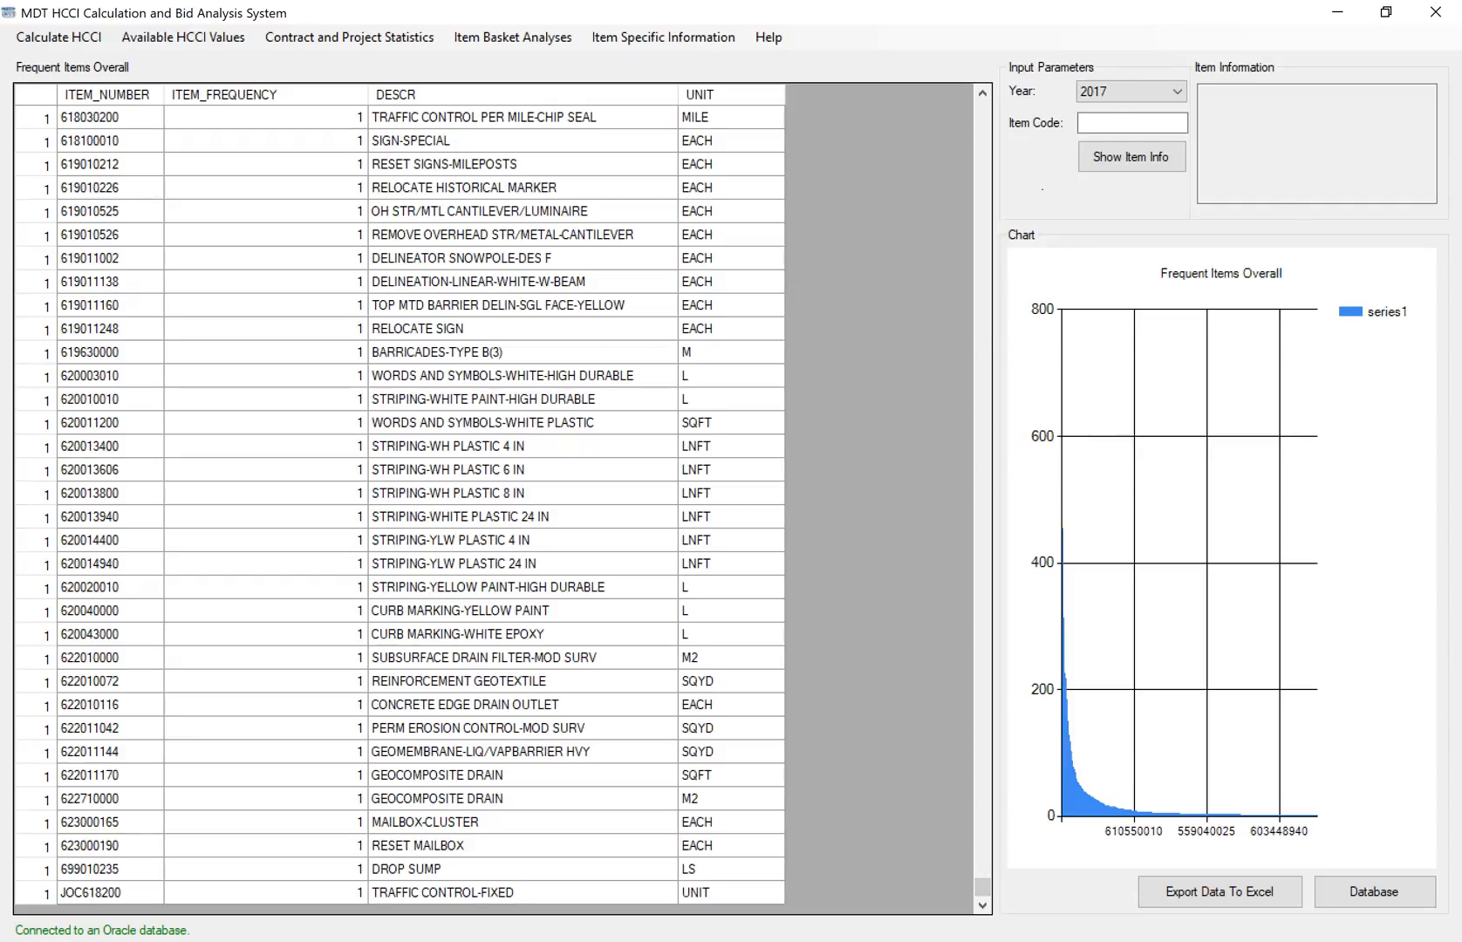
left_click_drag(982, 887, 983, 111)
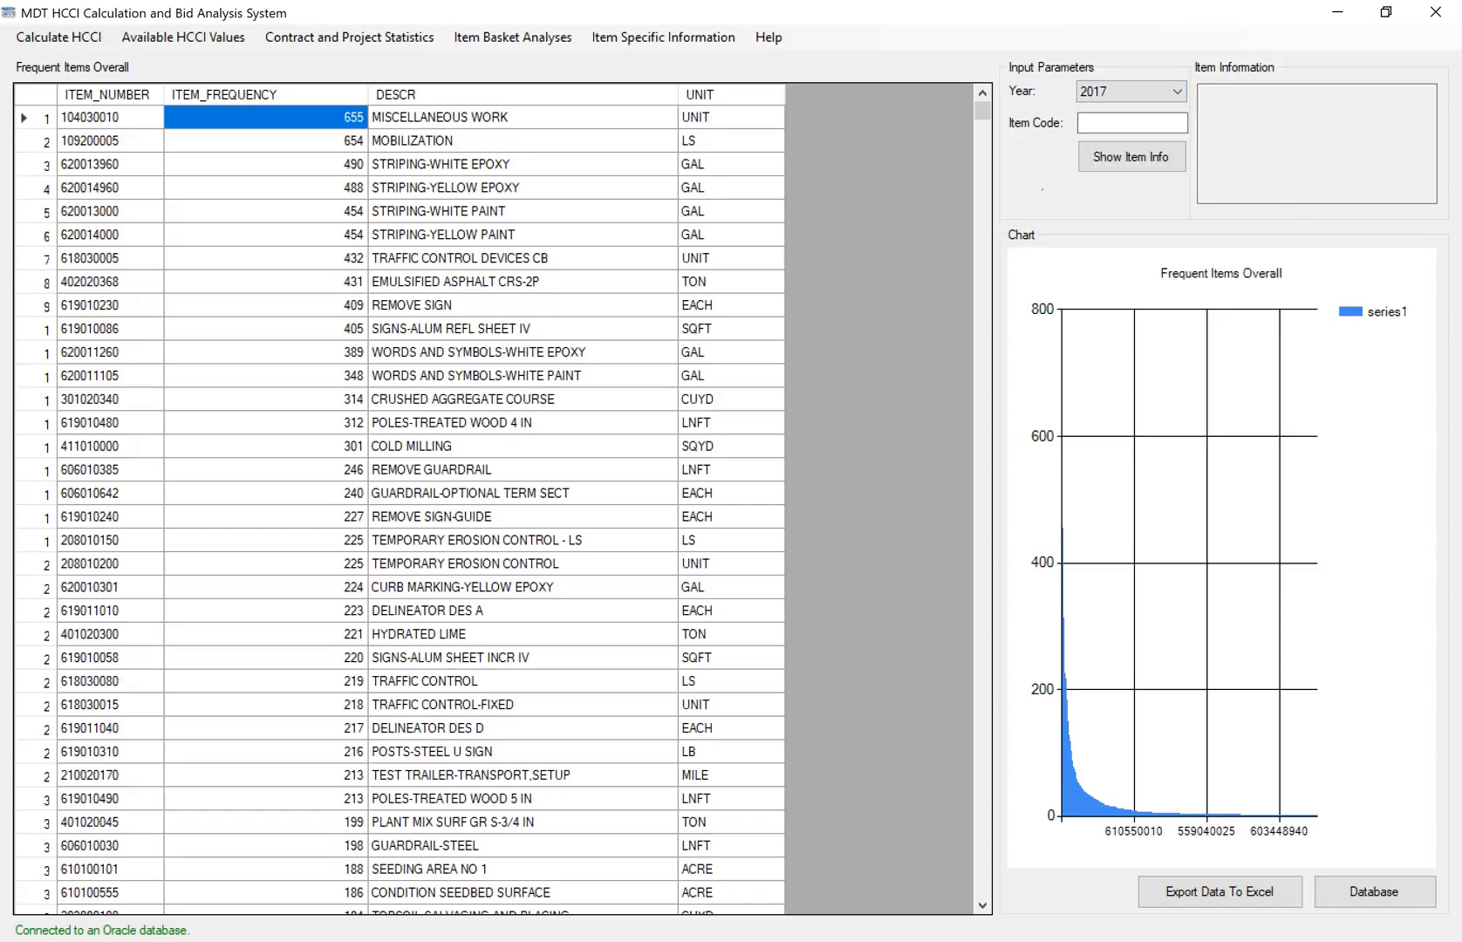
left_click_drag(731, 116, 111, 139)
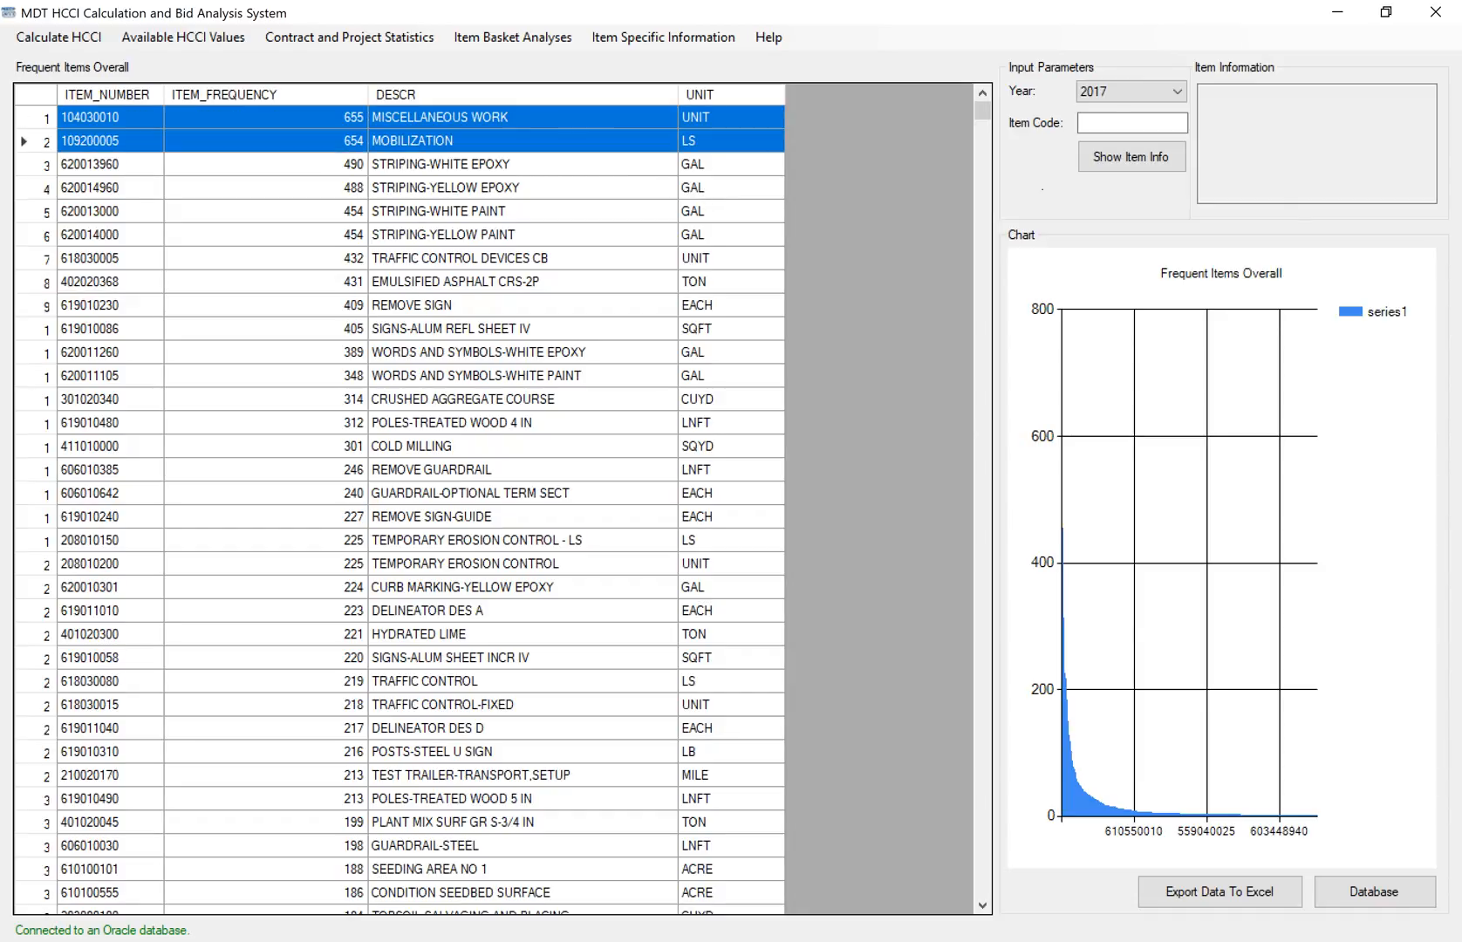
mouse_move(111, 163)
left_mouse_down()
mouse_move(279, 182)
mouse_move(720, 166)
mouse_move(720, 235)
left_mouse_up()
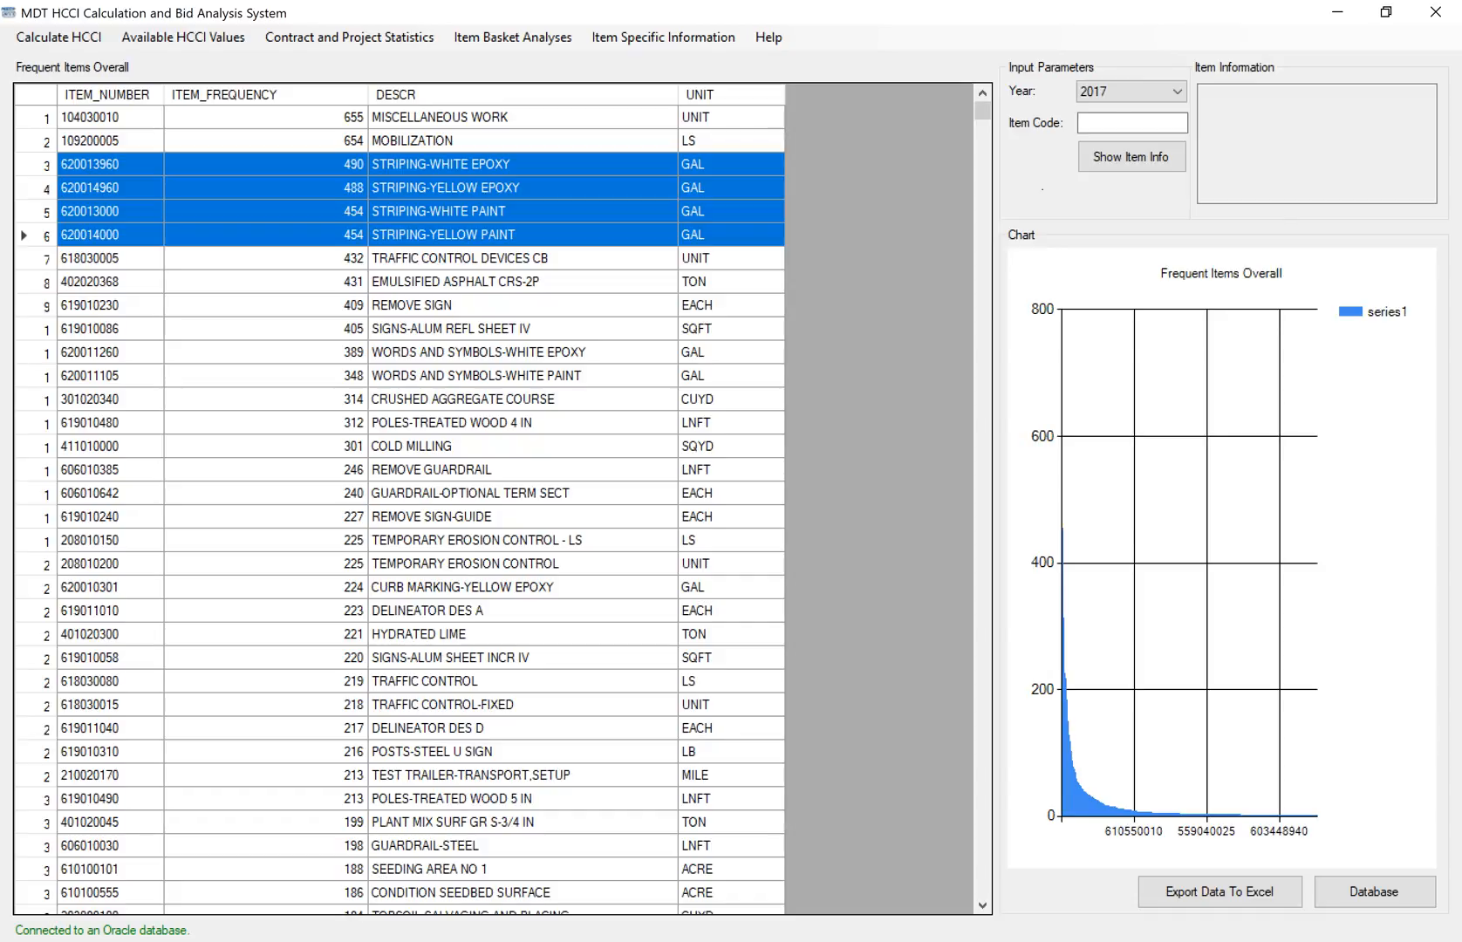
left_click(731, 259)
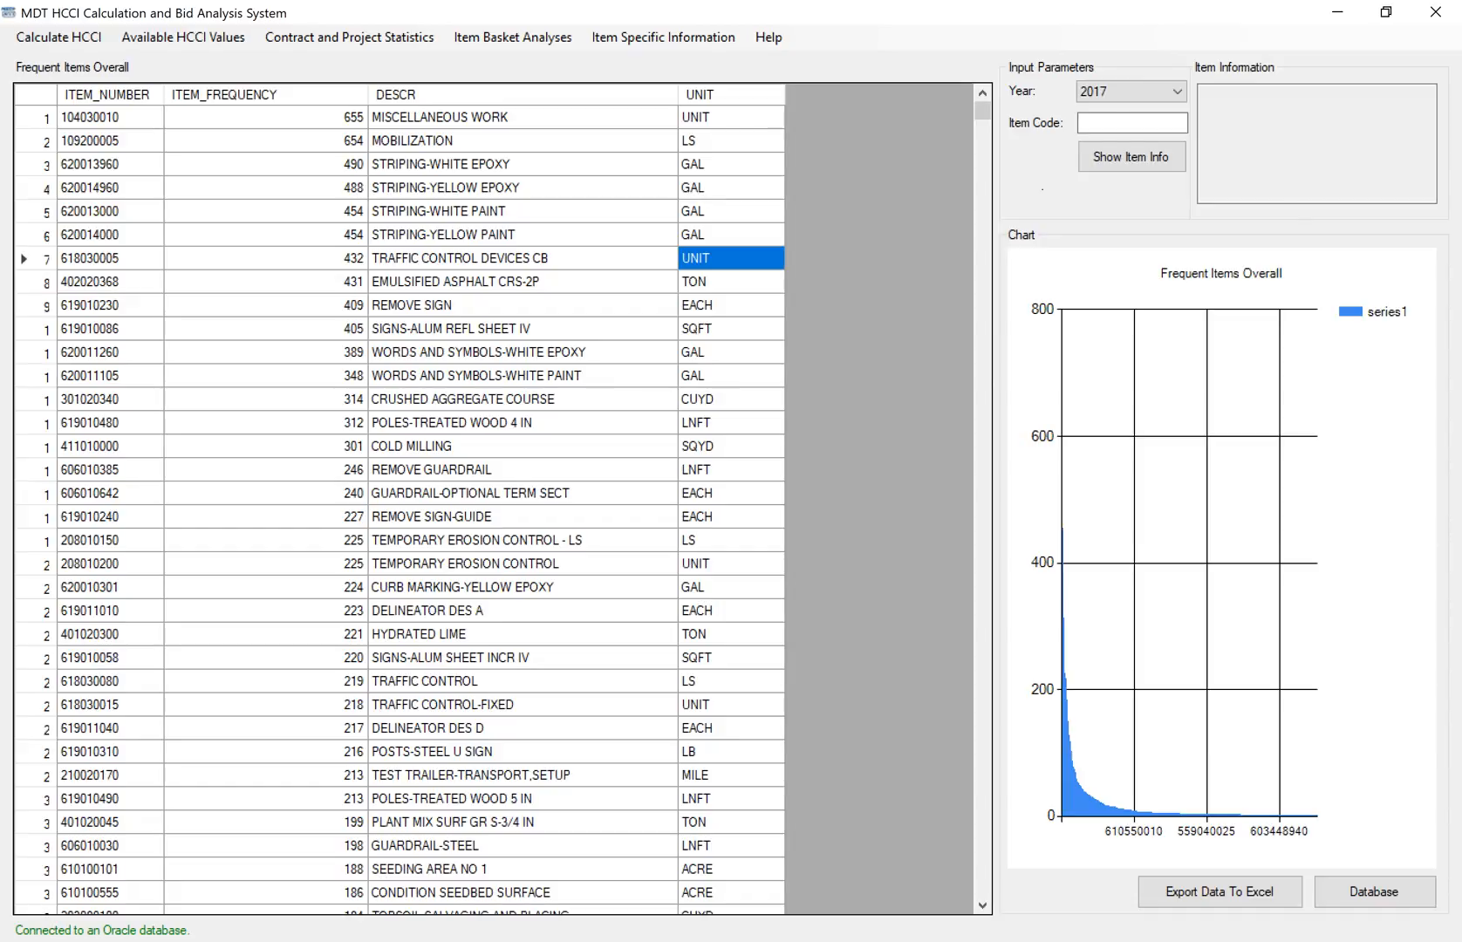
left_click_drag(731, 282, 111, 282)
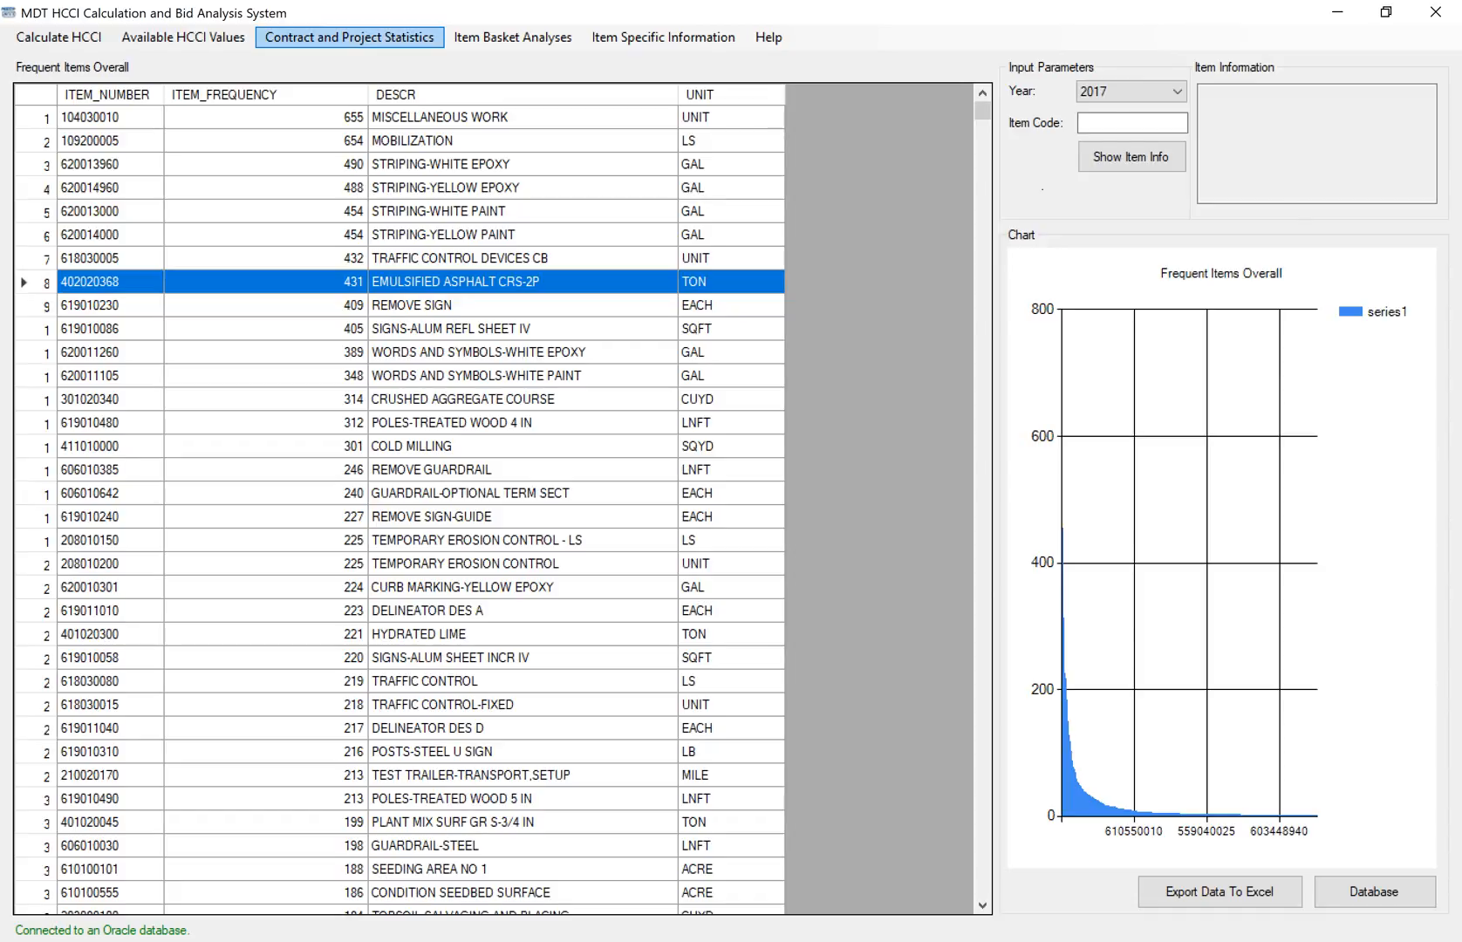
- Run the item frequency analysis for frequent items by year
left_click(512, 37)
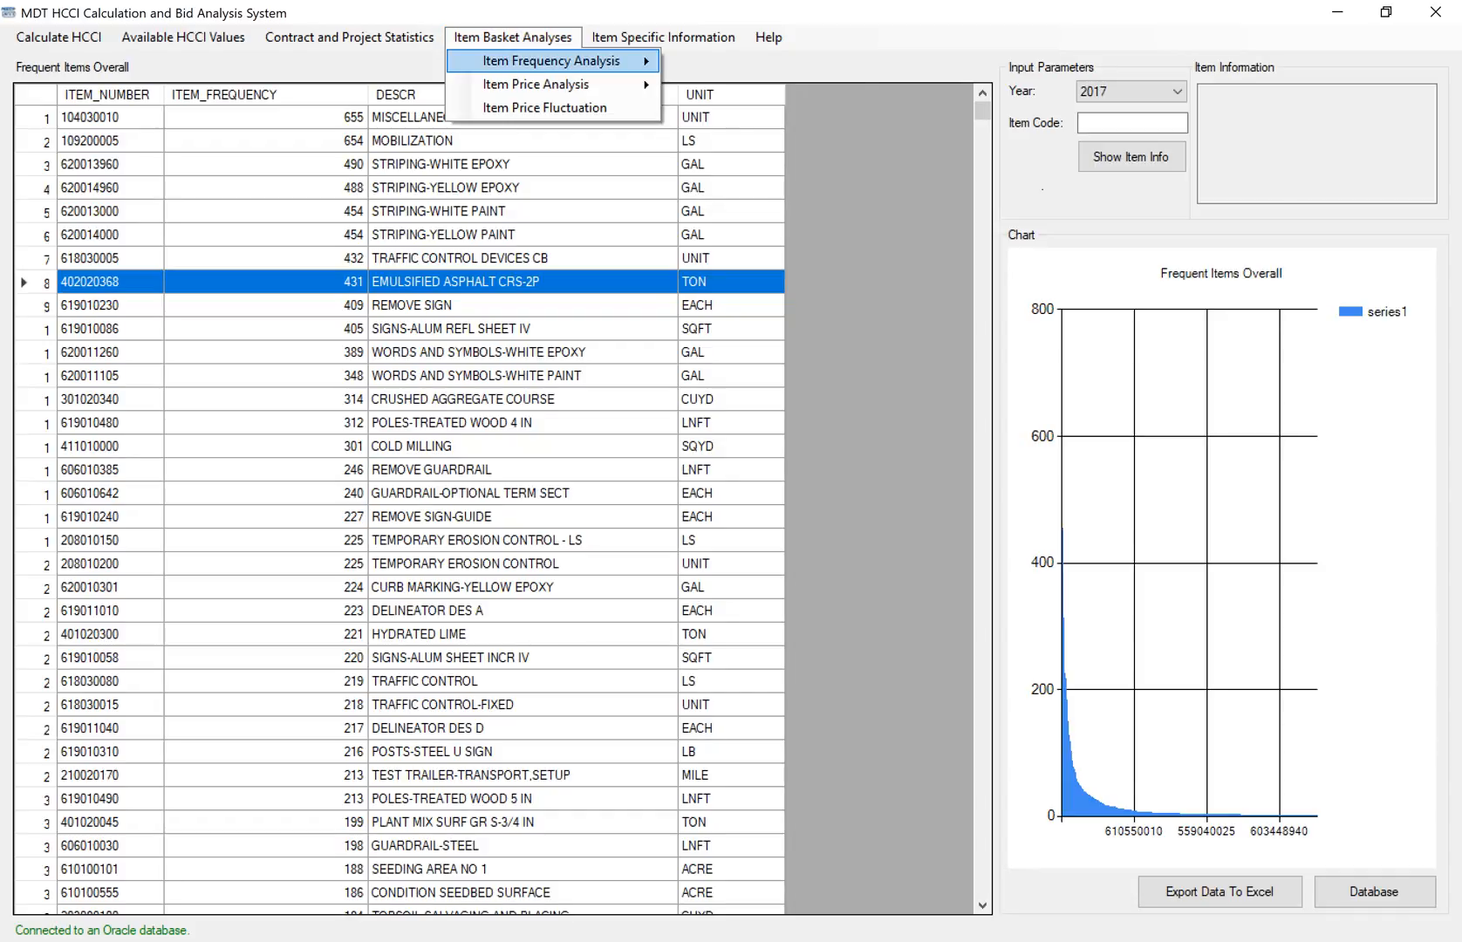
mouse_move(551, 61)
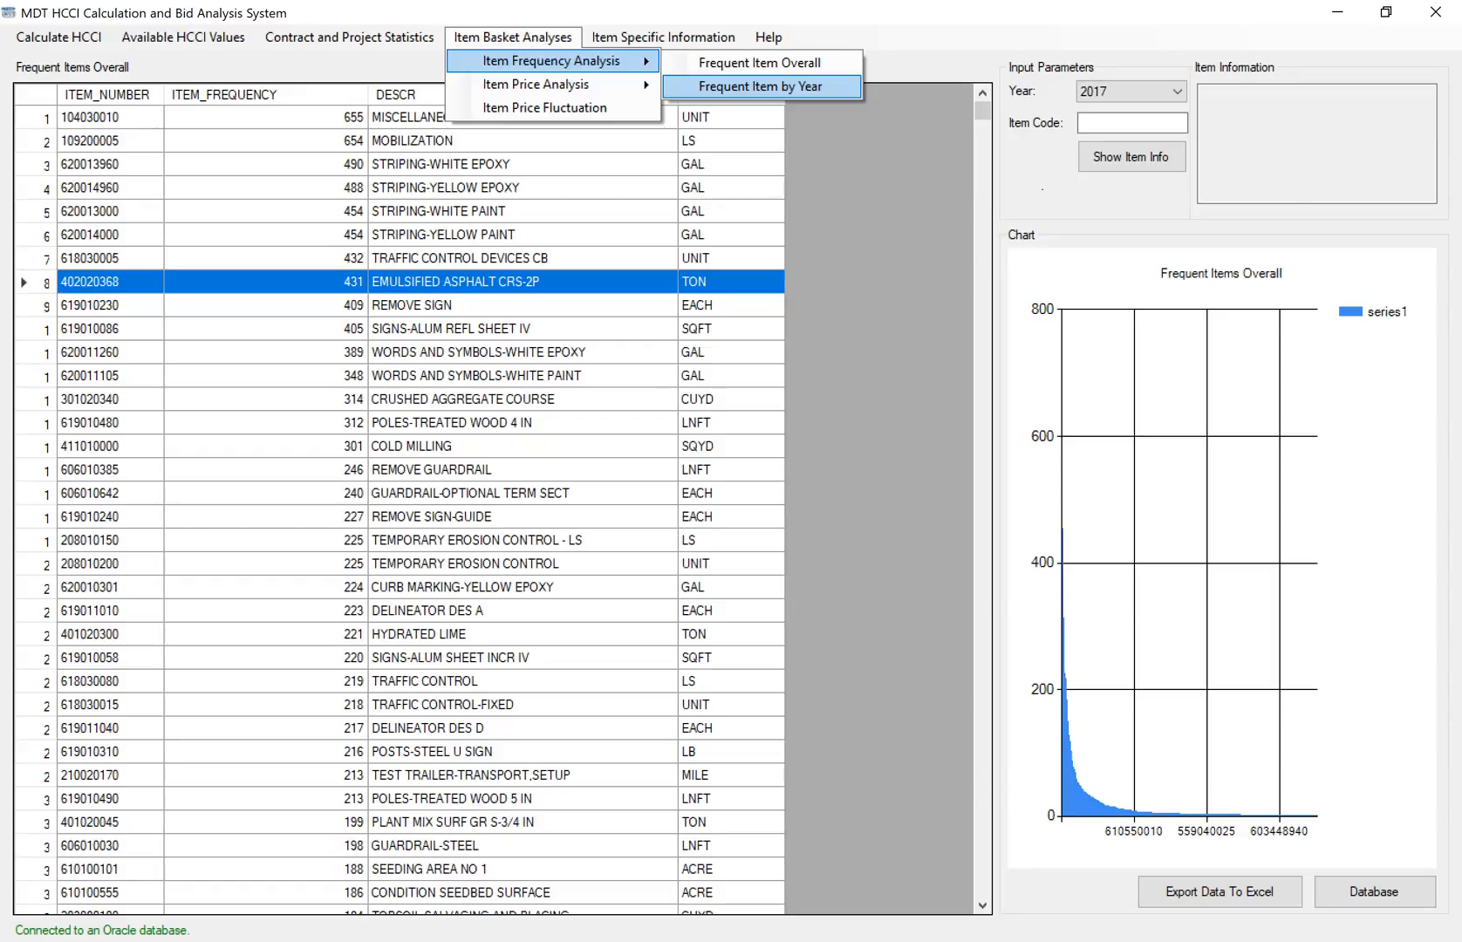
key("Return")
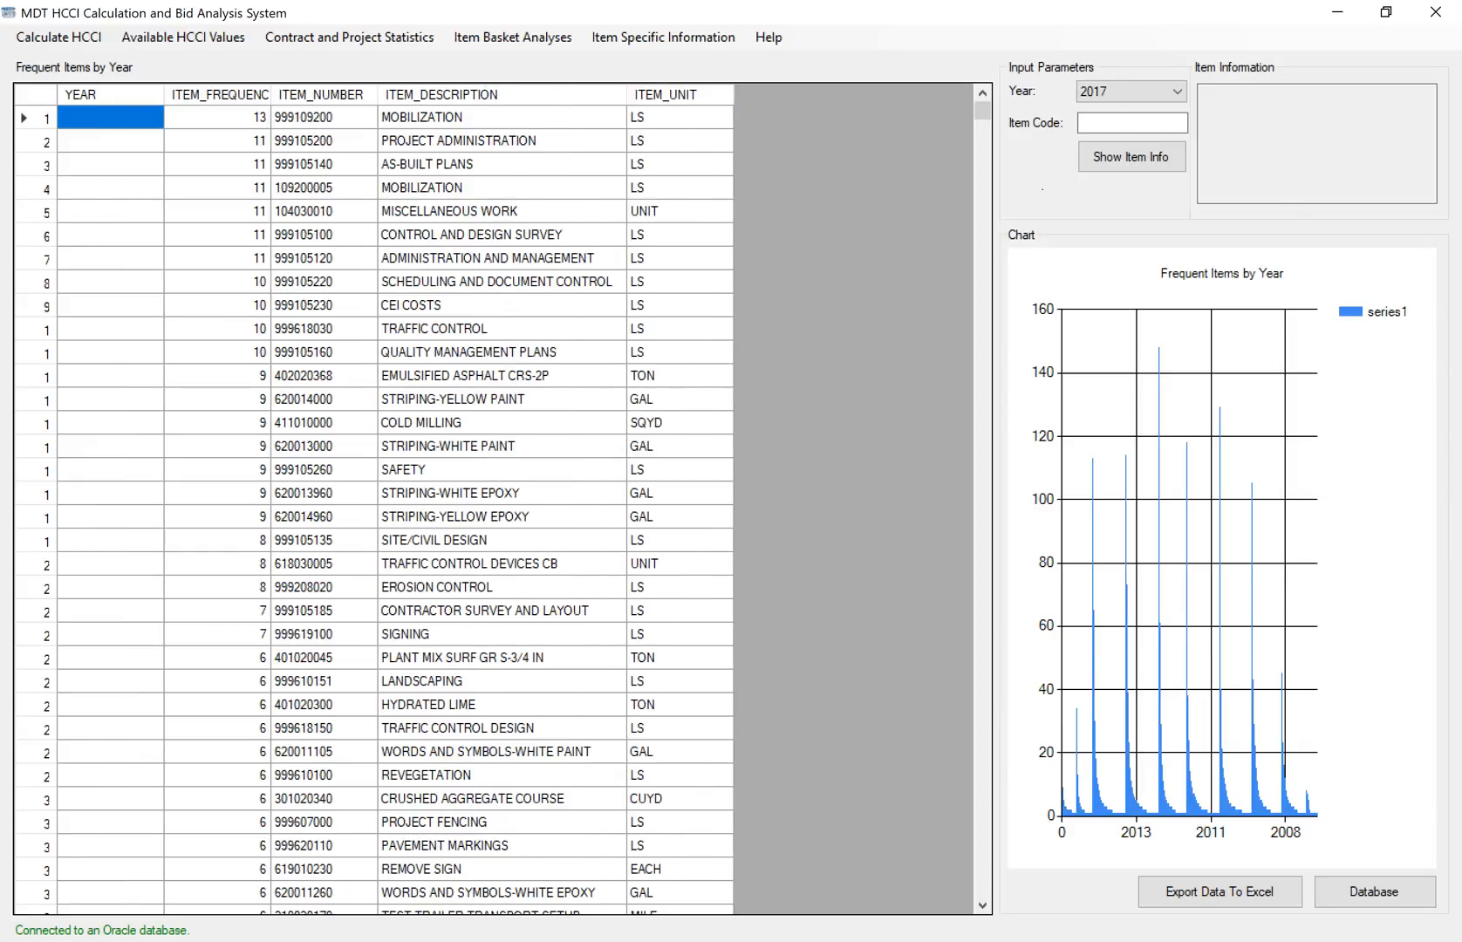
- Sort the yearly frequent items list by item frequency and run the total price by year analysis
left_click(110, 95)
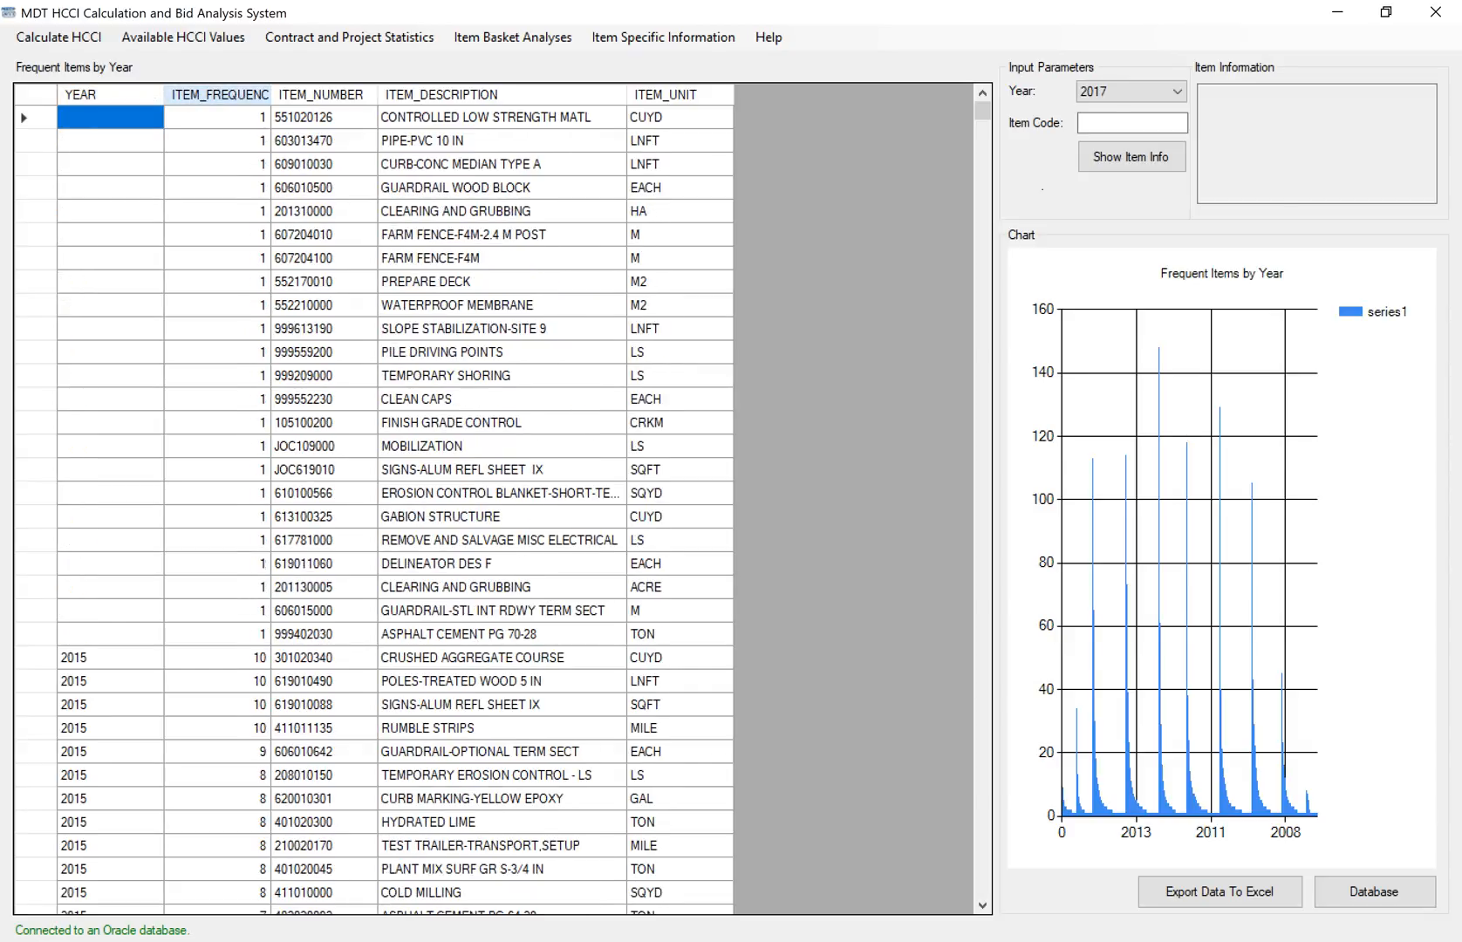
left_click(349, 37)
mouse_move(513, 38)
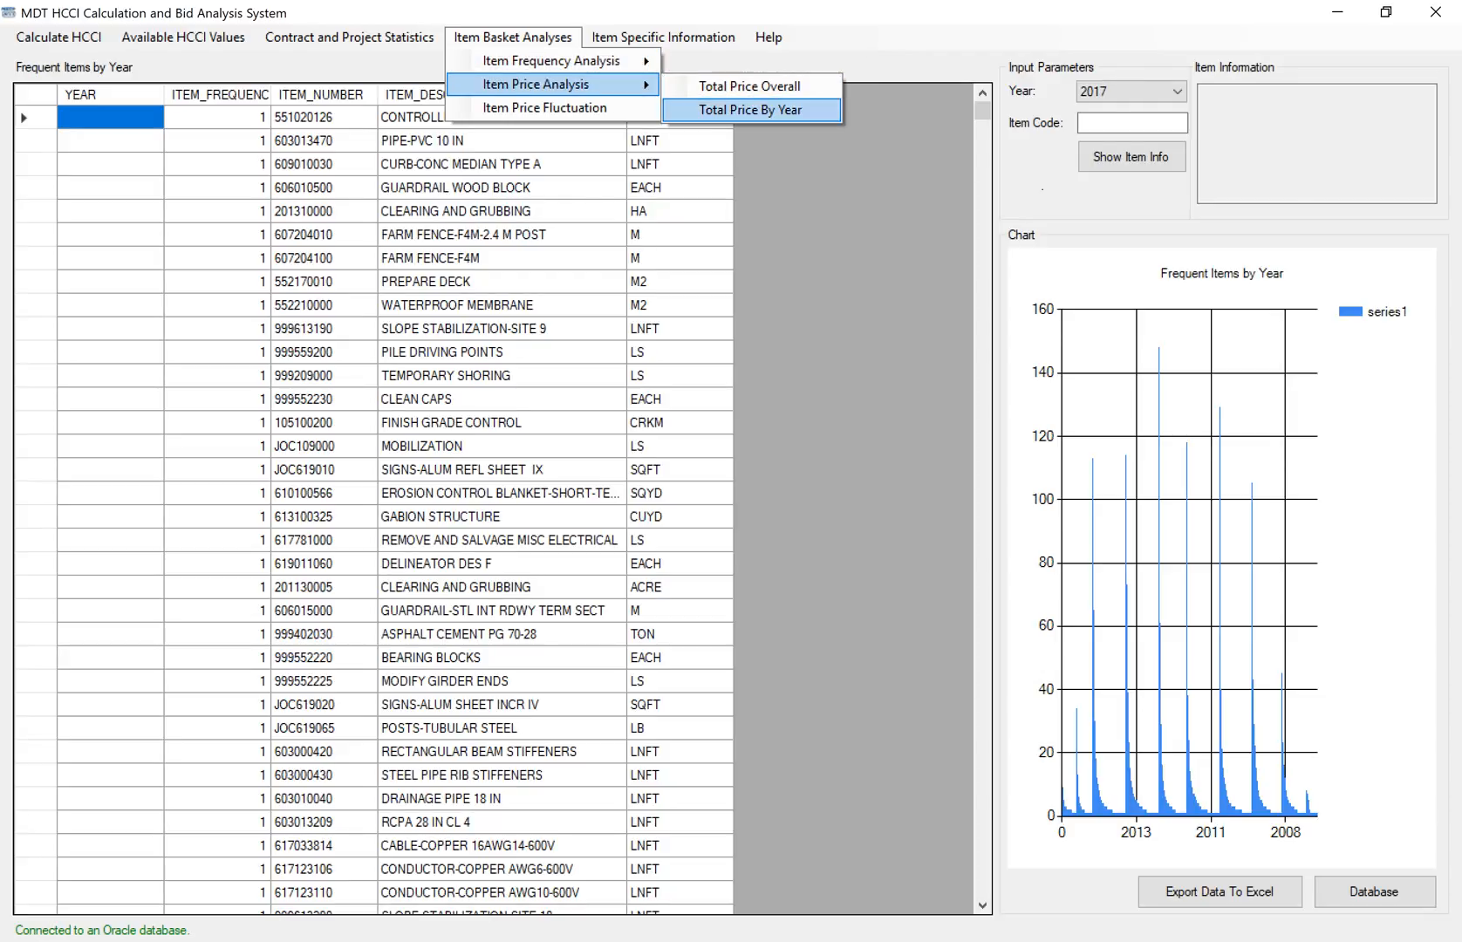
left_click(750, 110)
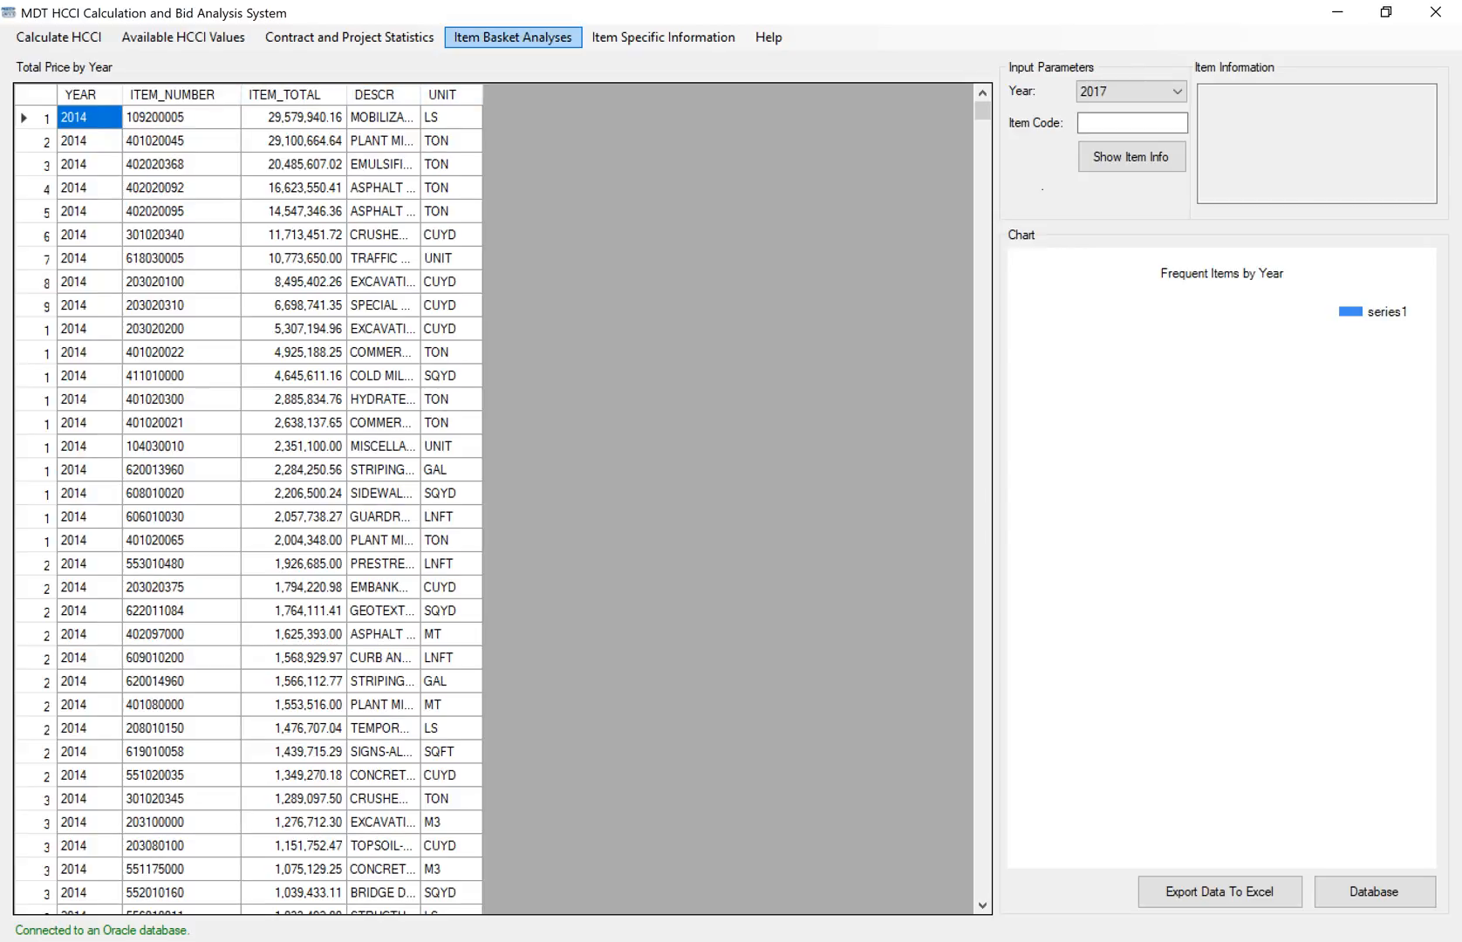
- Run the overall frequent item analysis again
left_click(513, 37)
left_click(757, 55)
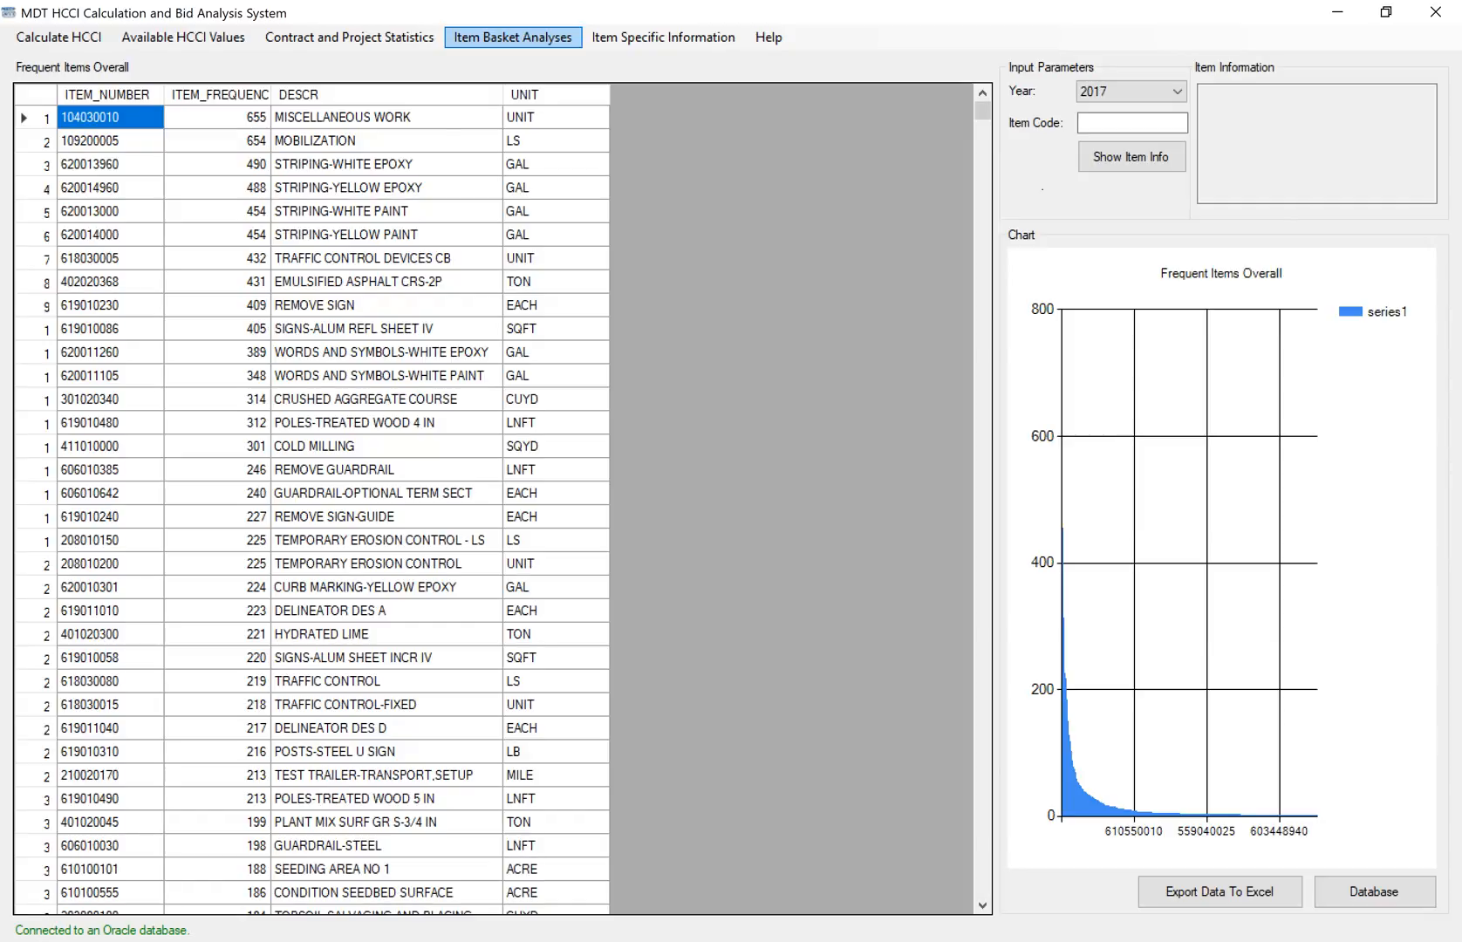
- Run the frequent item by year analysis again and widen the ITEM_DESCRIPTION column to show the full descriptions
left_click(513, 36)
mouse_move(552, 61)
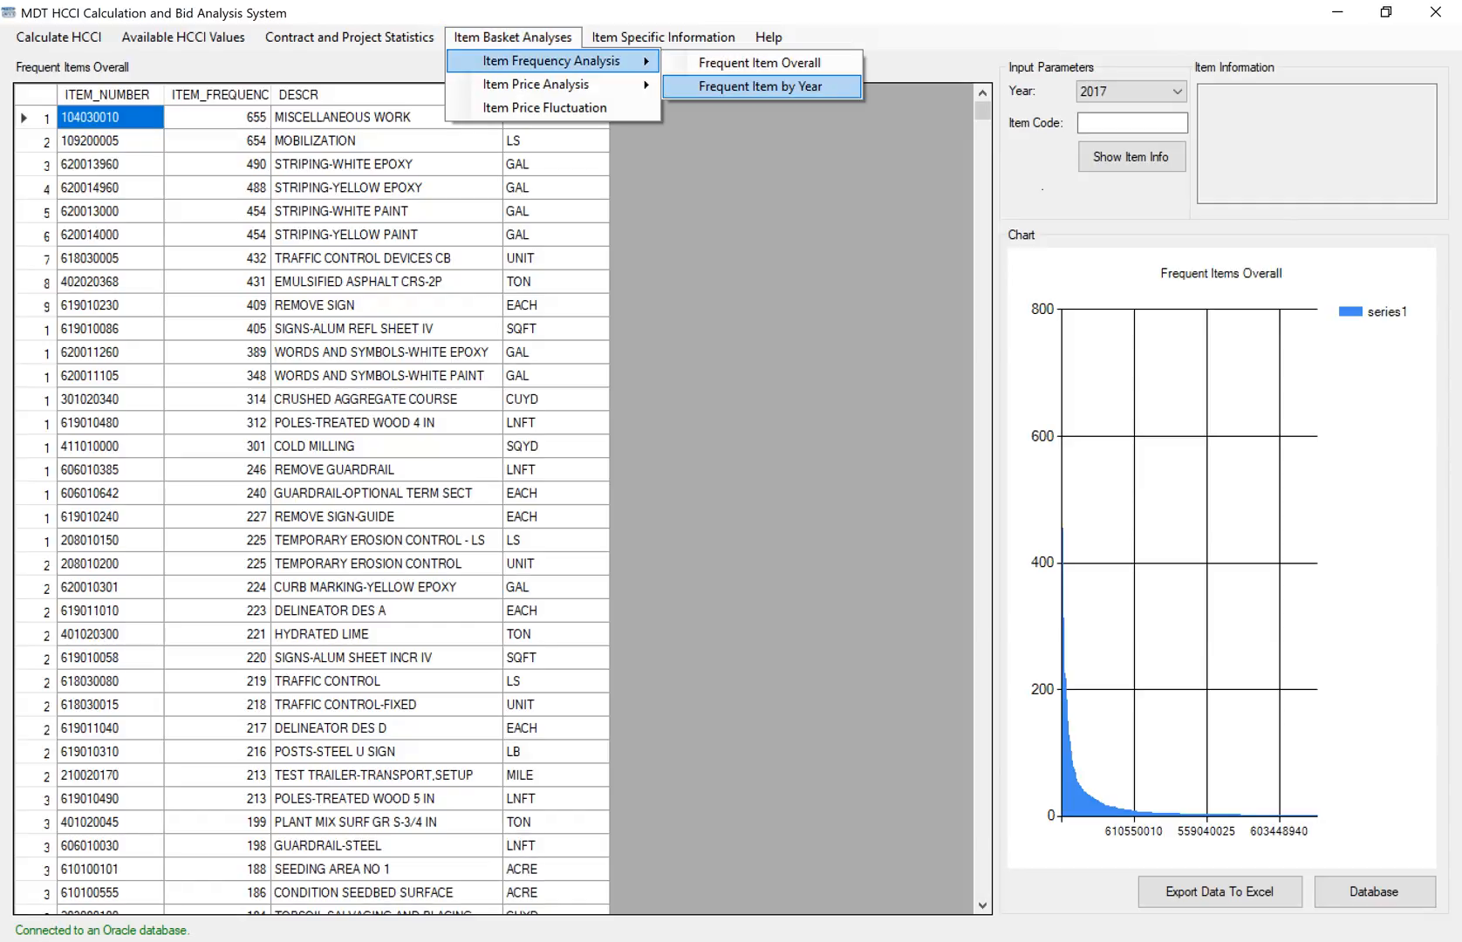
key("Return")
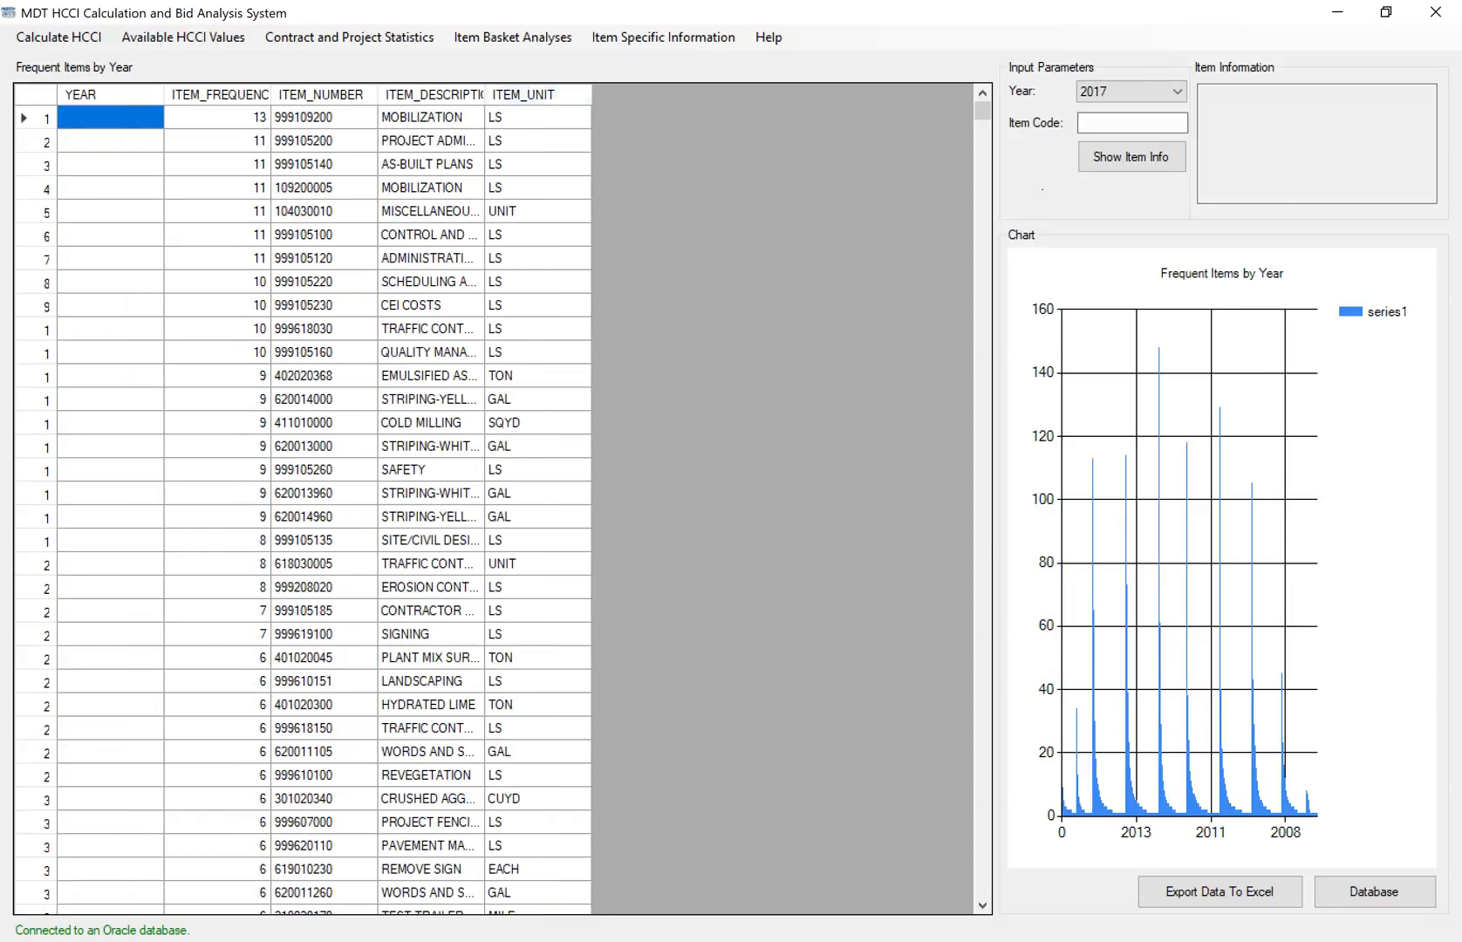
left_click_drag(485, 94, 653, 95)
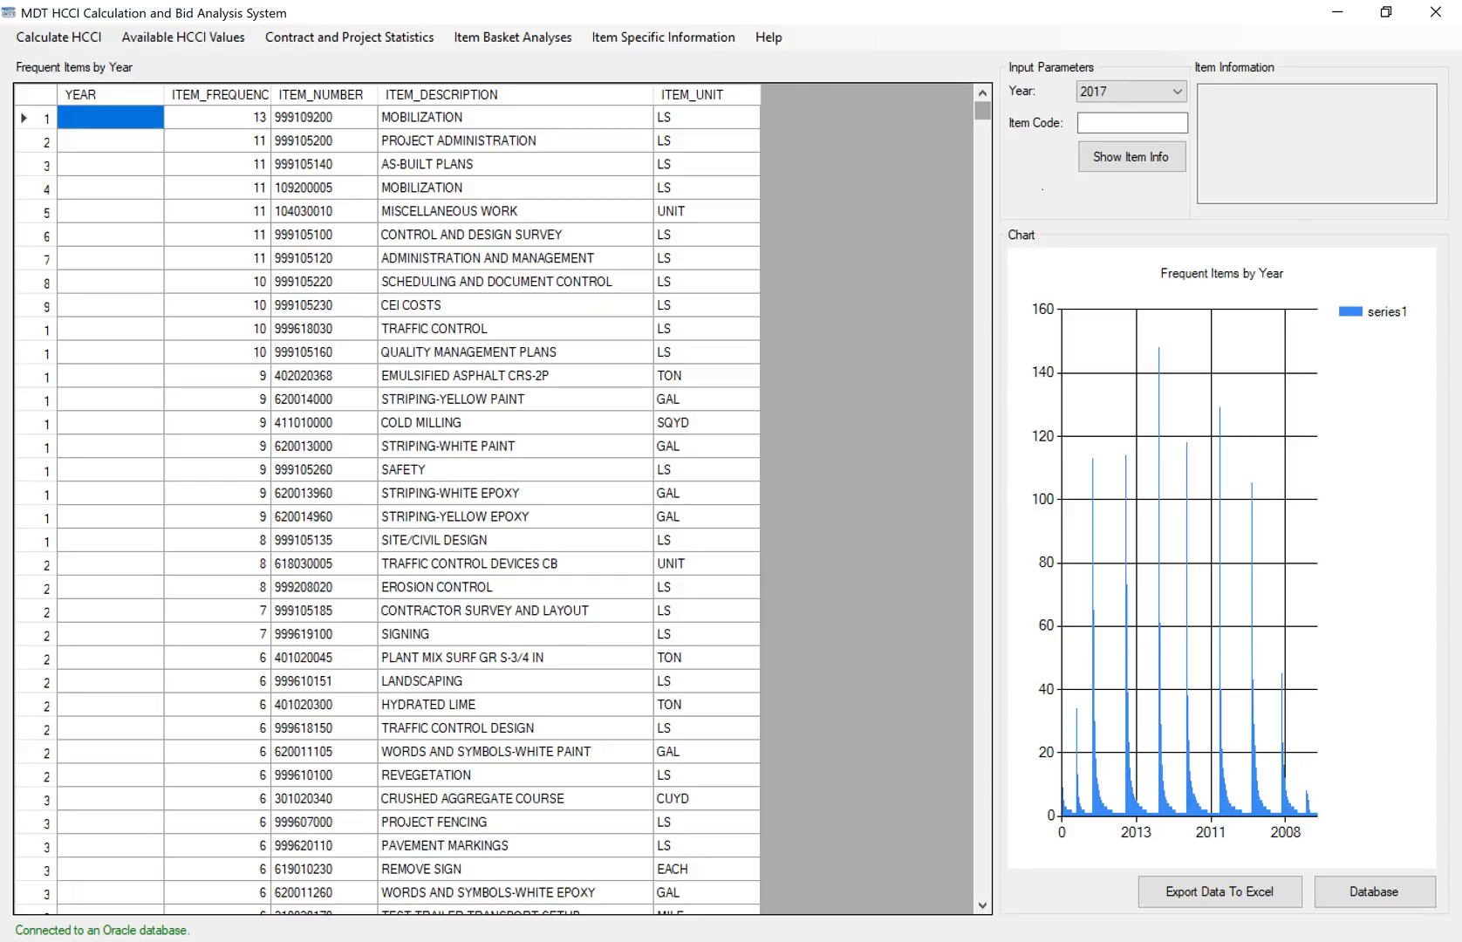
- Find where the 2015 entries begin, mark the mobilization row's year, and examine the 2015 items in order of frequency
scroll(489, 497, "down", 3)
scroll(488, 498, "down", 5)
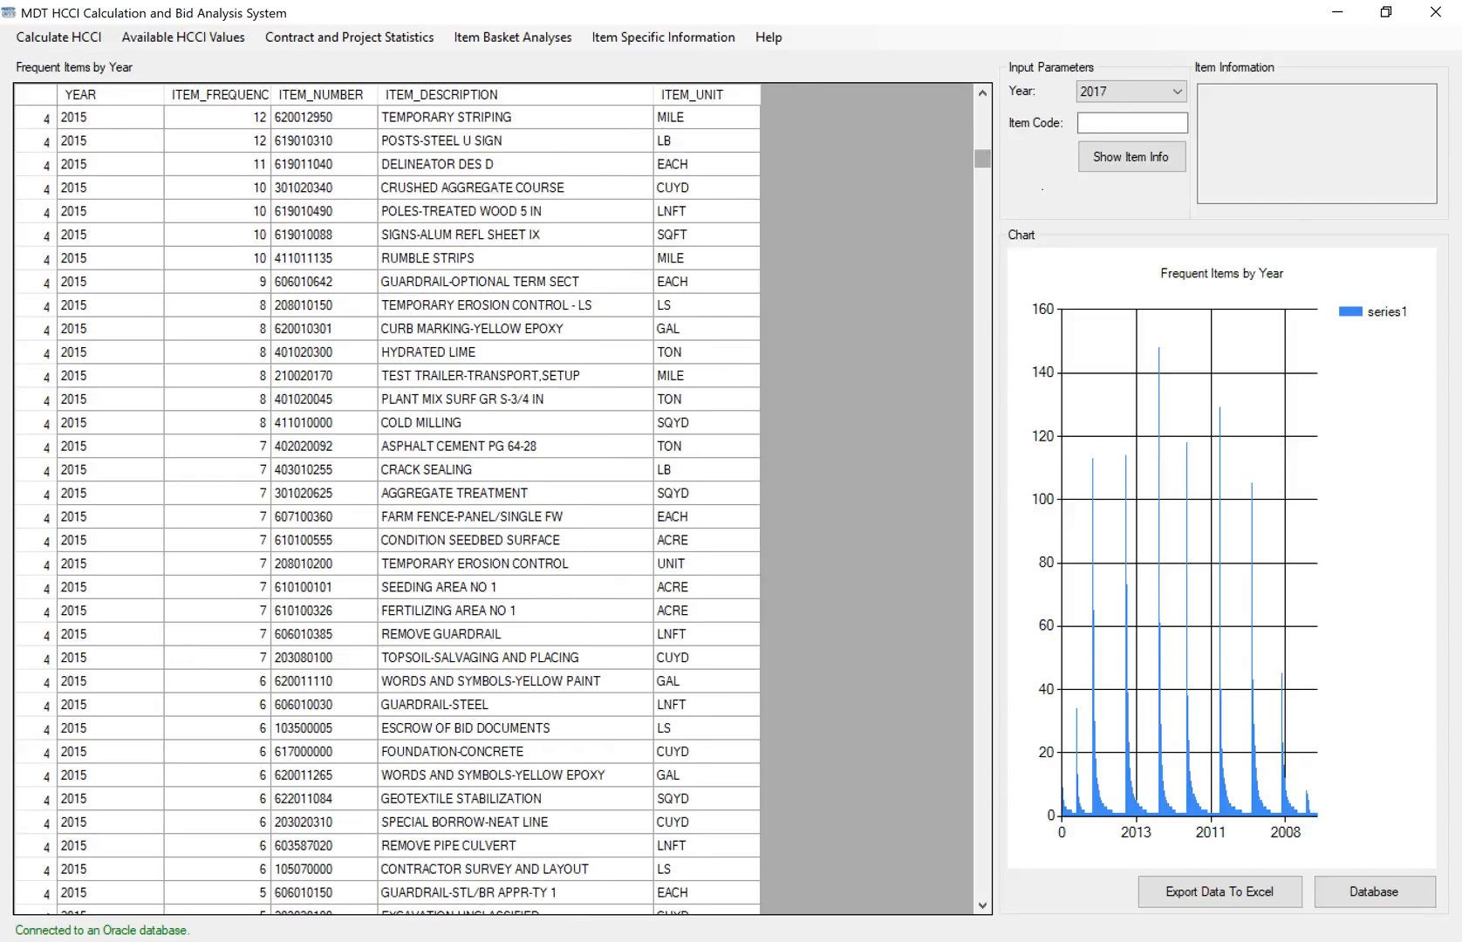
scroll(489, 498, "up", 1)
scroll(489, 497, "up", 15)
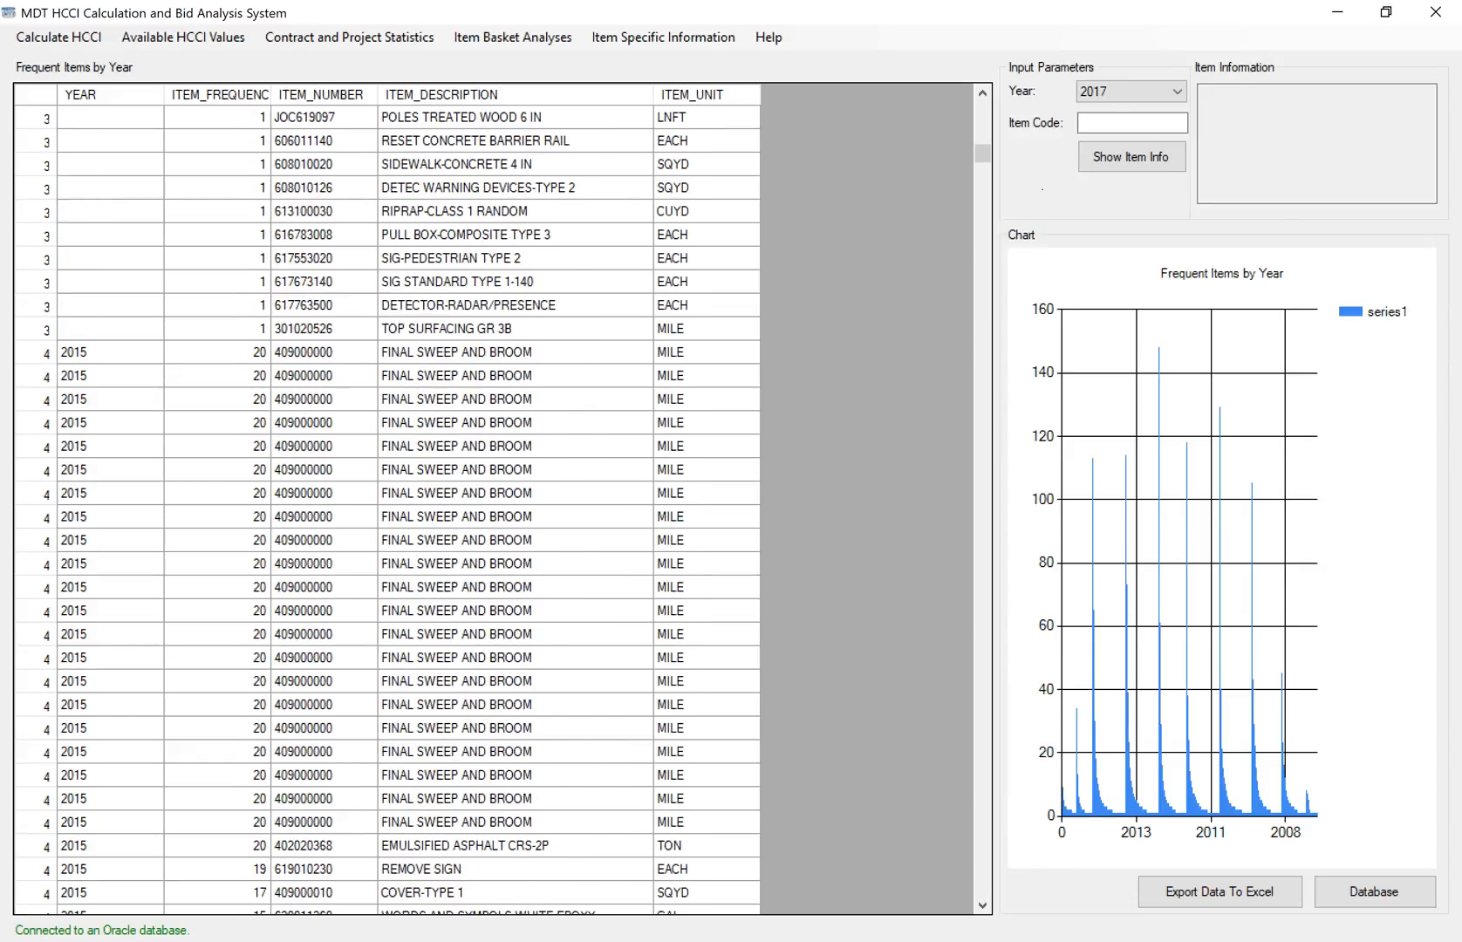
scroll(489, 497, "down", 1)
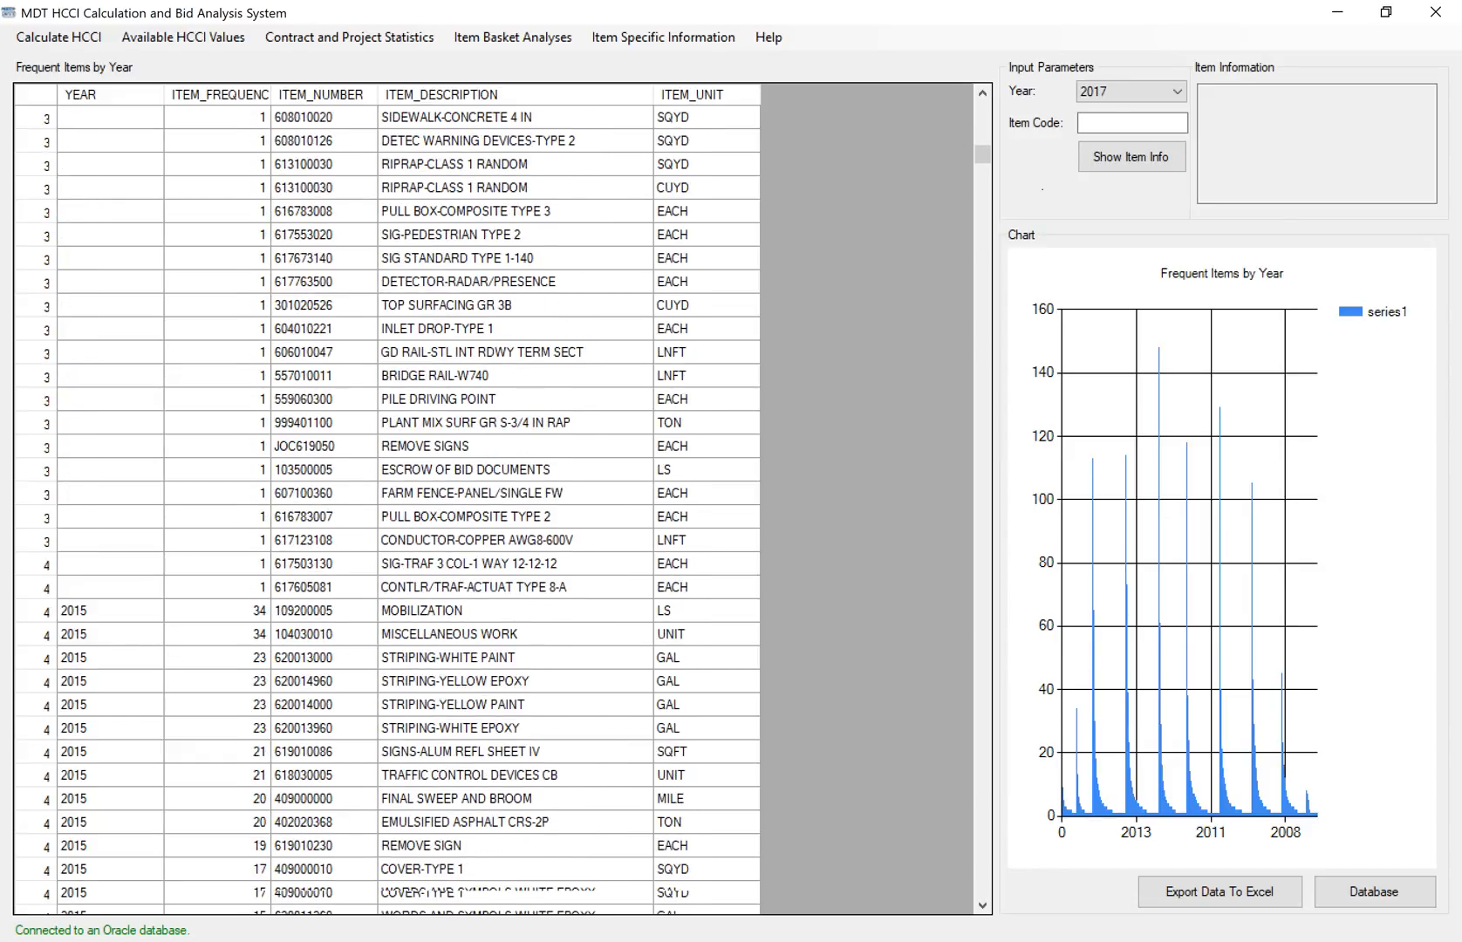
scroll(489, 497, "down", 3)
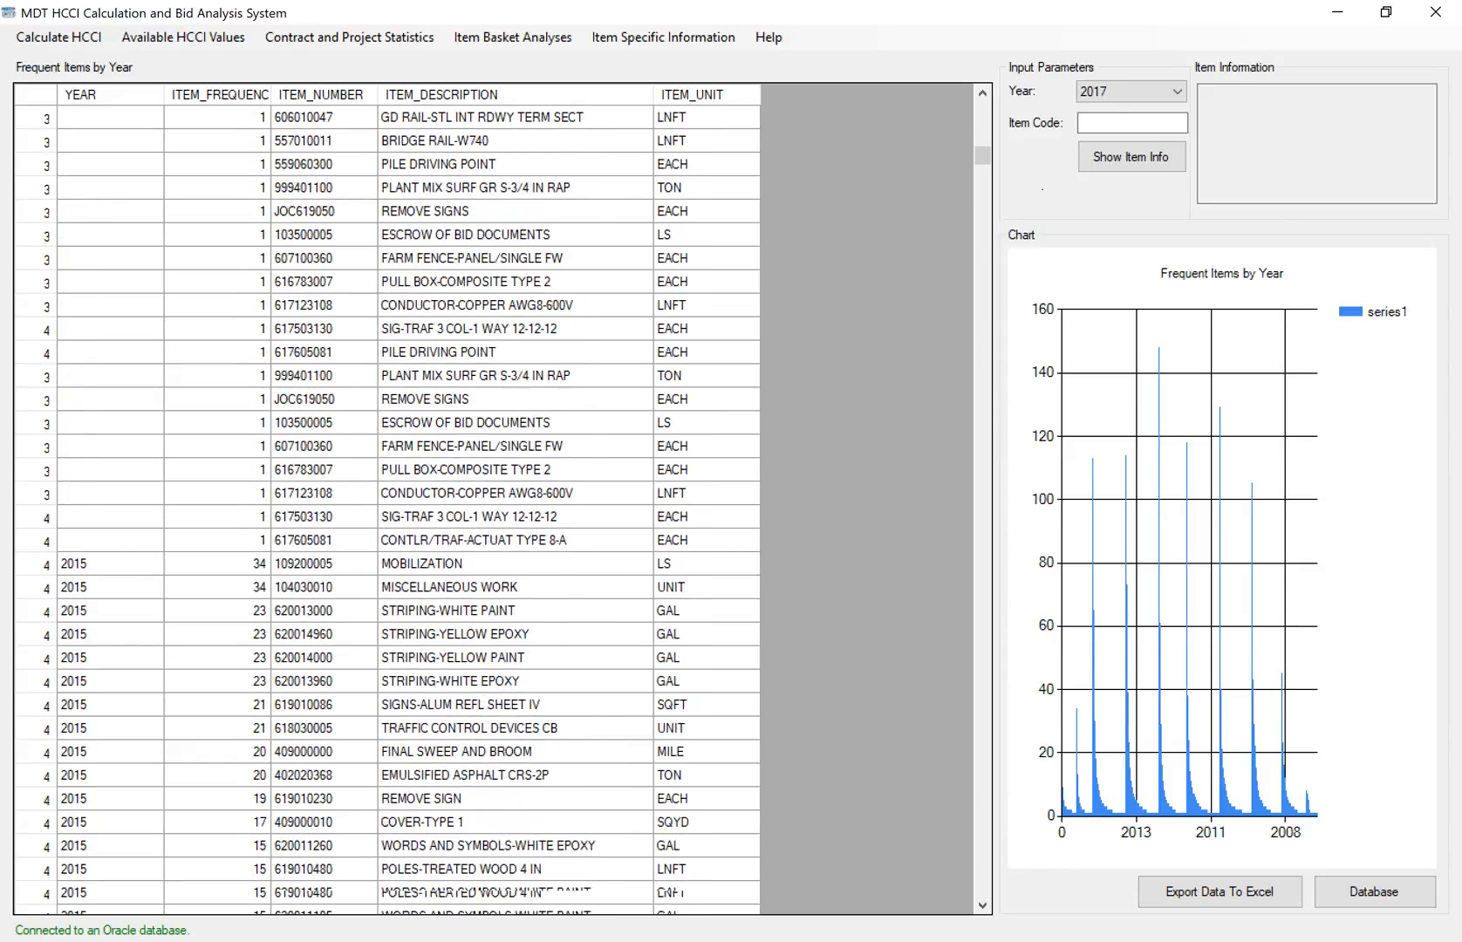
scroll(489, 497, "down", 1)
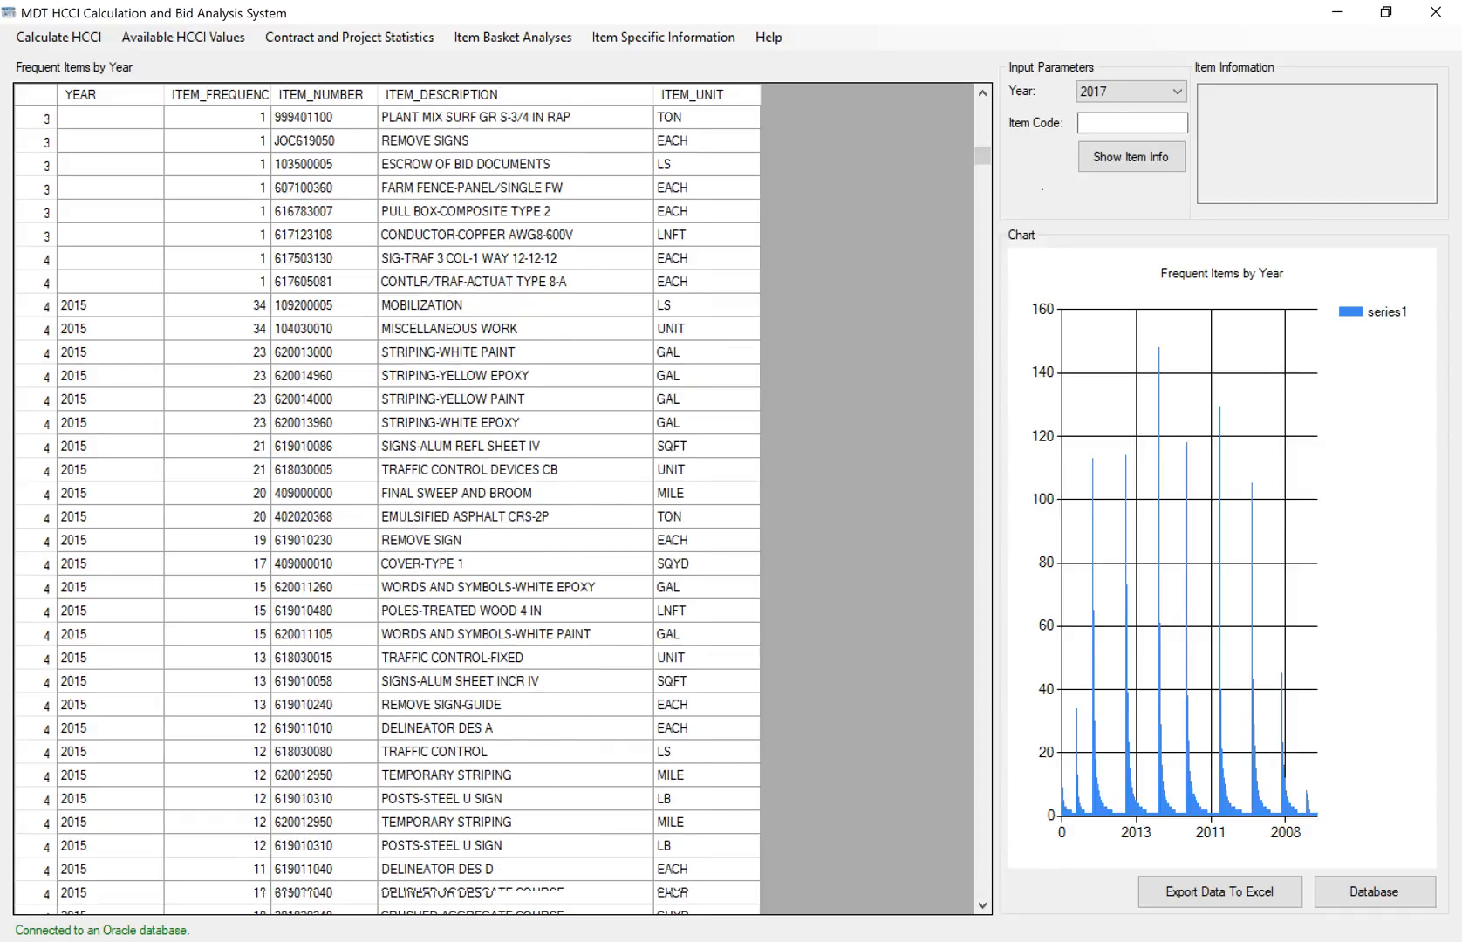
left_click(110, 305)
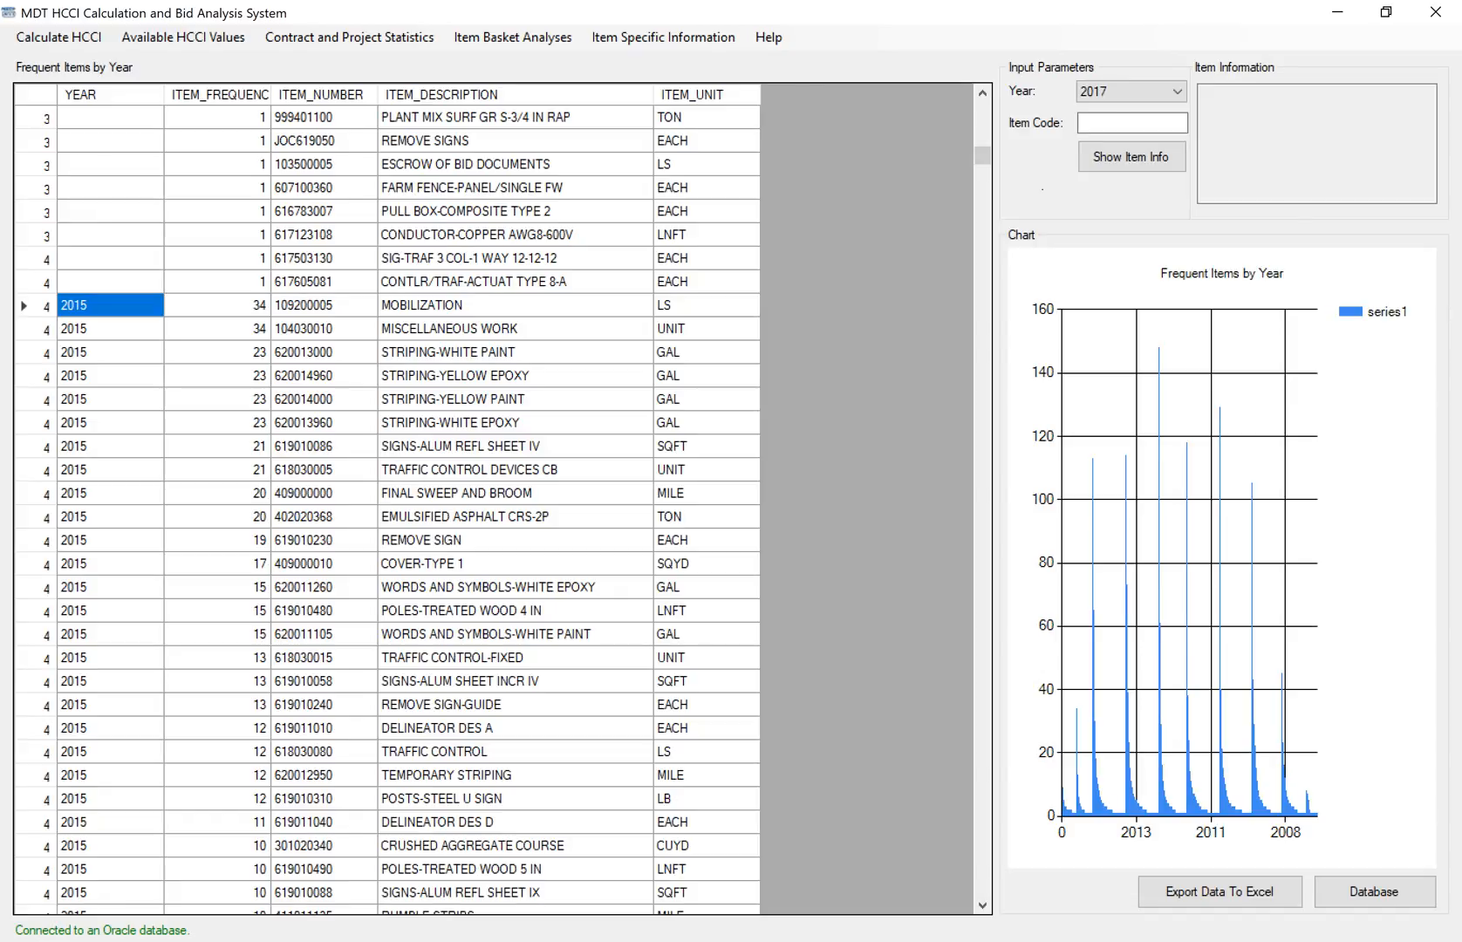
scroll(383, 497, "down", 2)
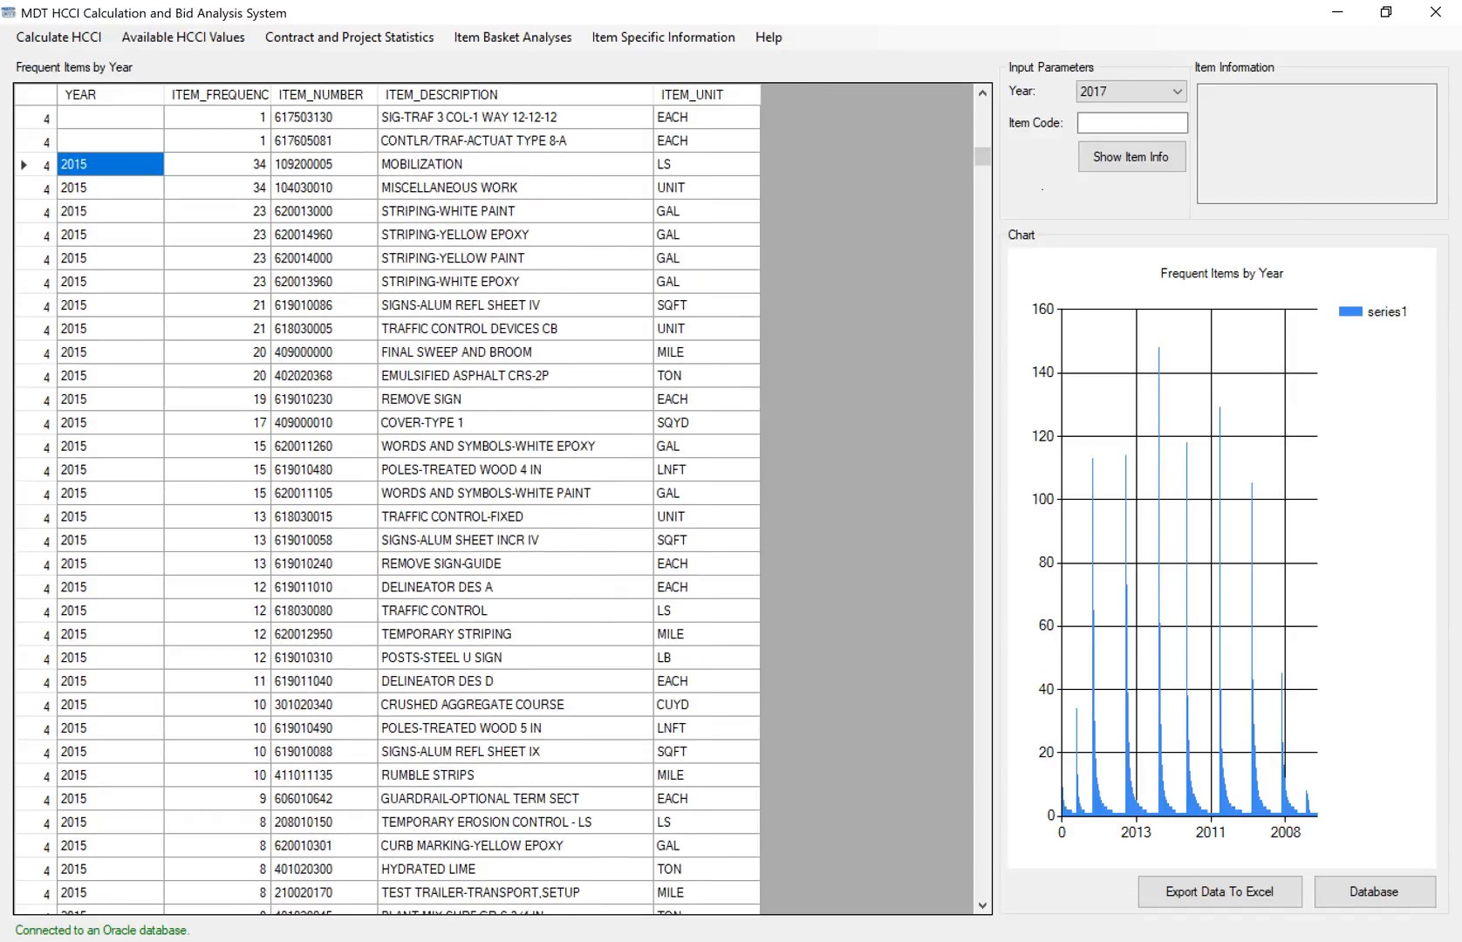
- Look through the 2014 entries and trace them from the least frequent items back to the beginning of the 2015 entries
scroll(384, 497, "down", 20)
scroll(384, 497, "down", 20)
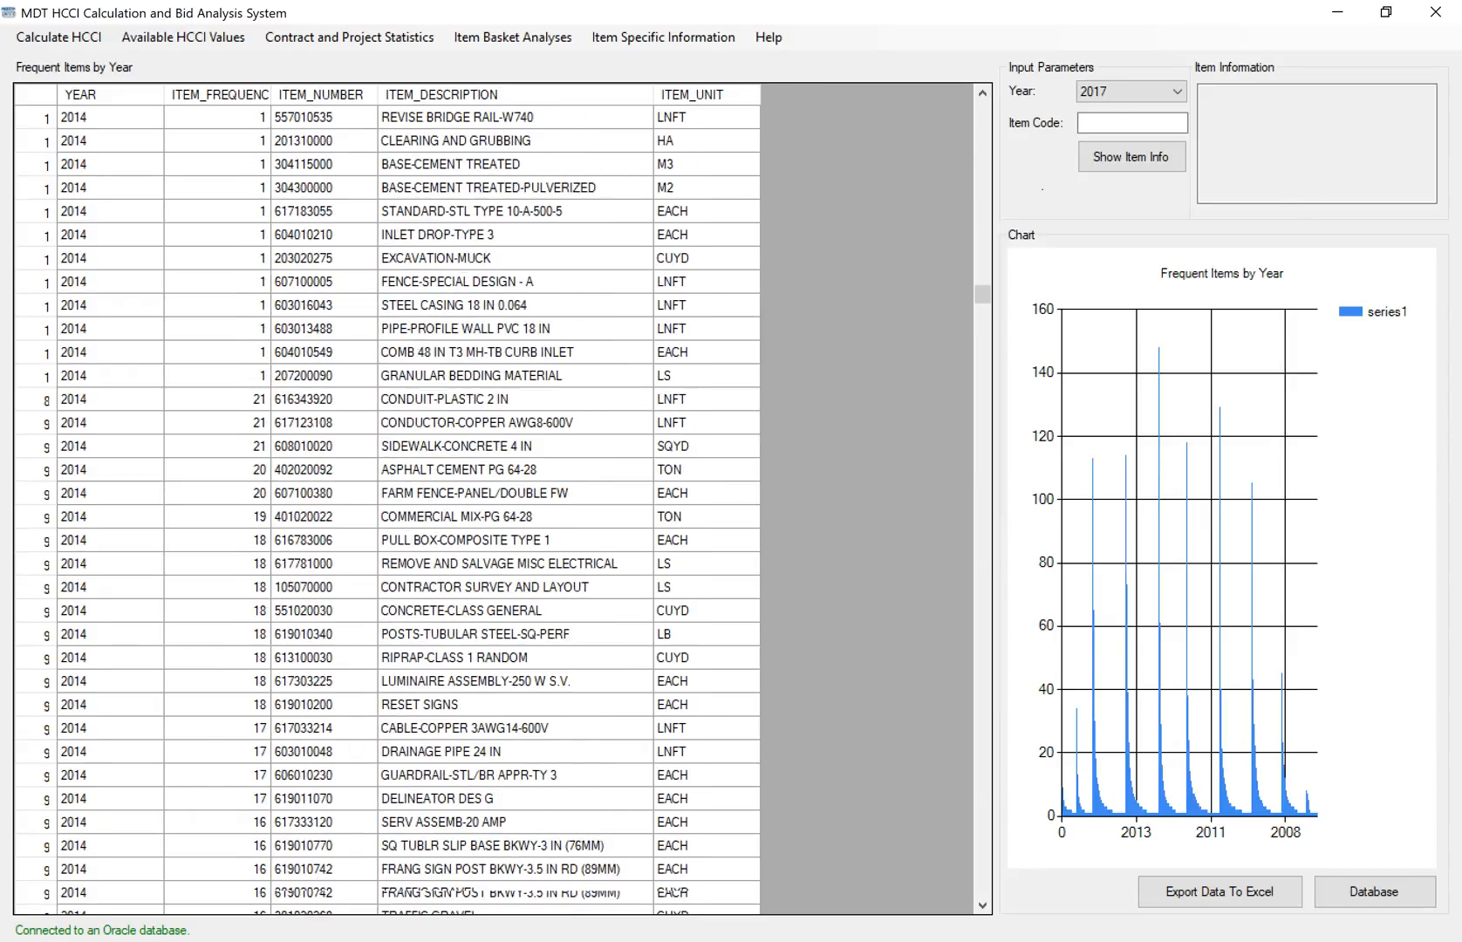
scroll(384, 497, "up", 15)
scroll(384, 497, "up", 1)
scroll(384, 497, "up", 10)
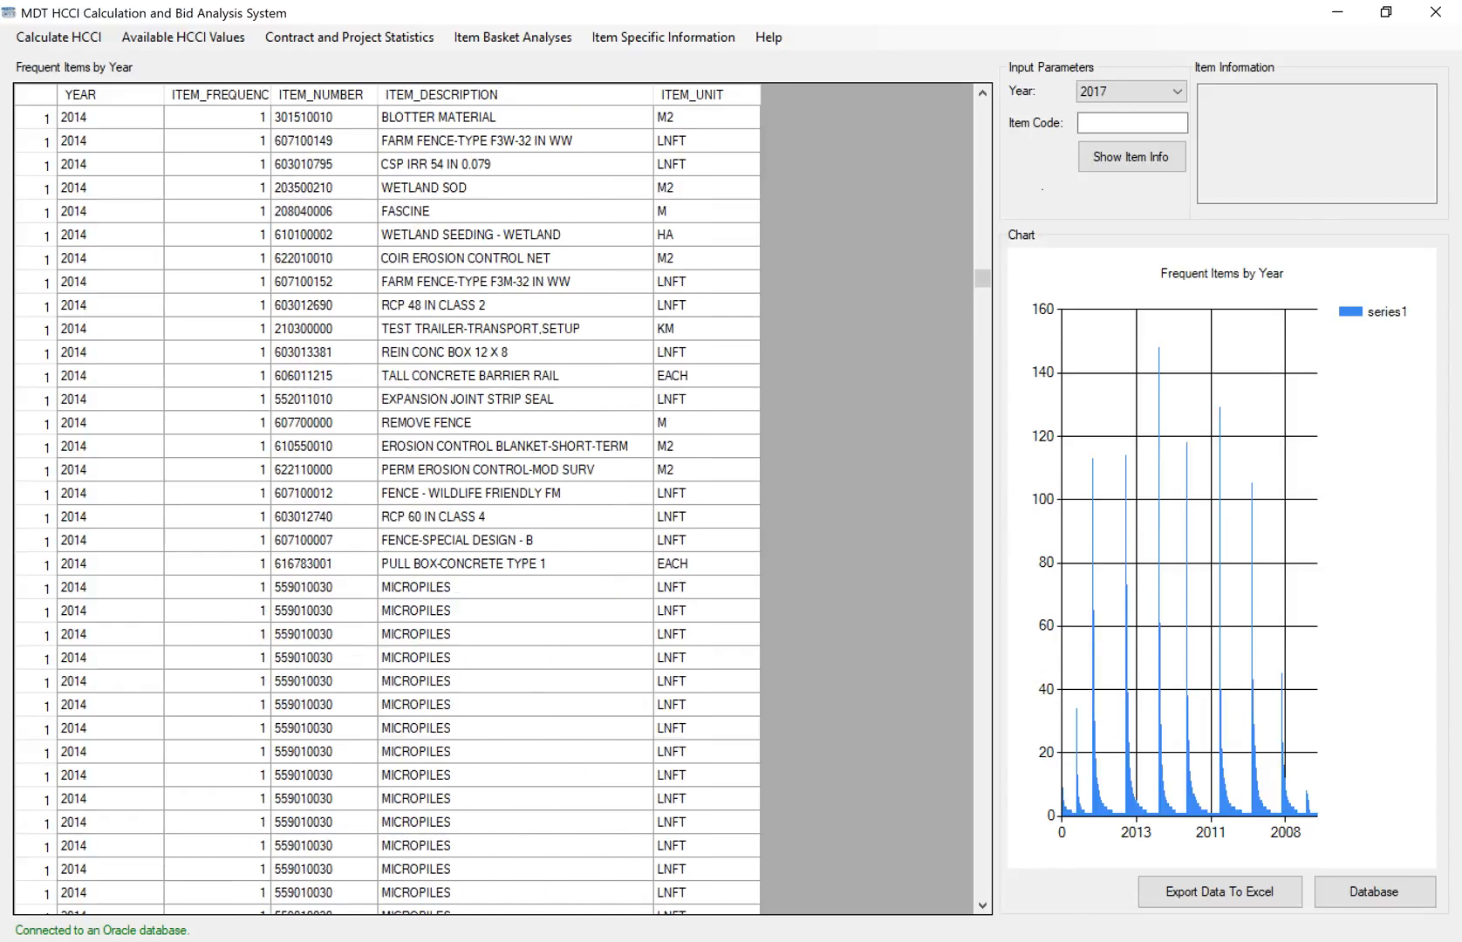
scroll(384, 497, "up", 15)
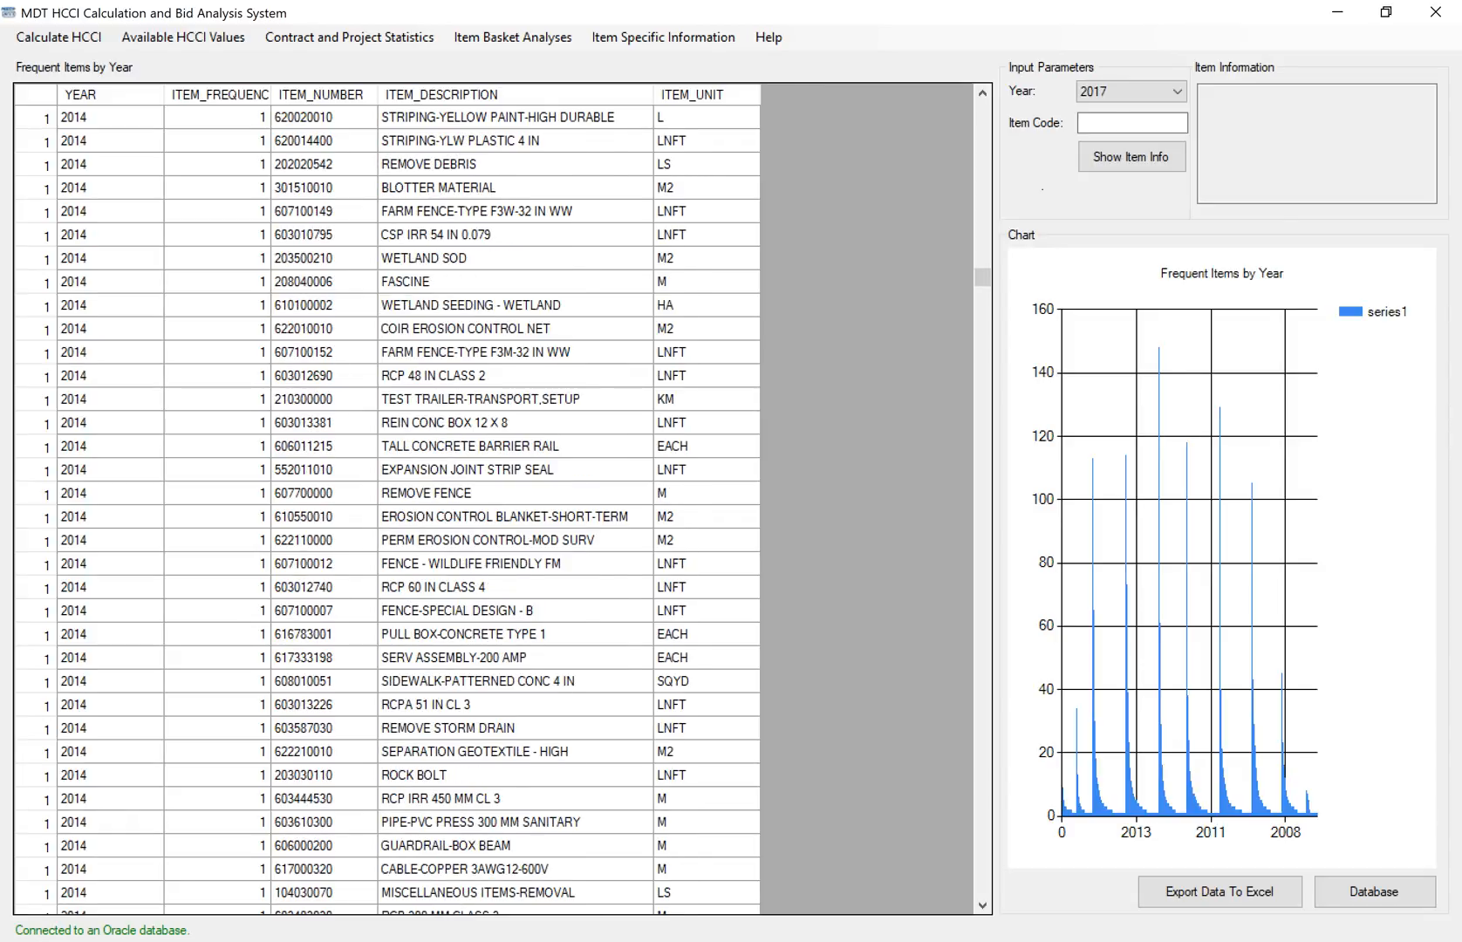
scroll(384, 497, "up", 15)
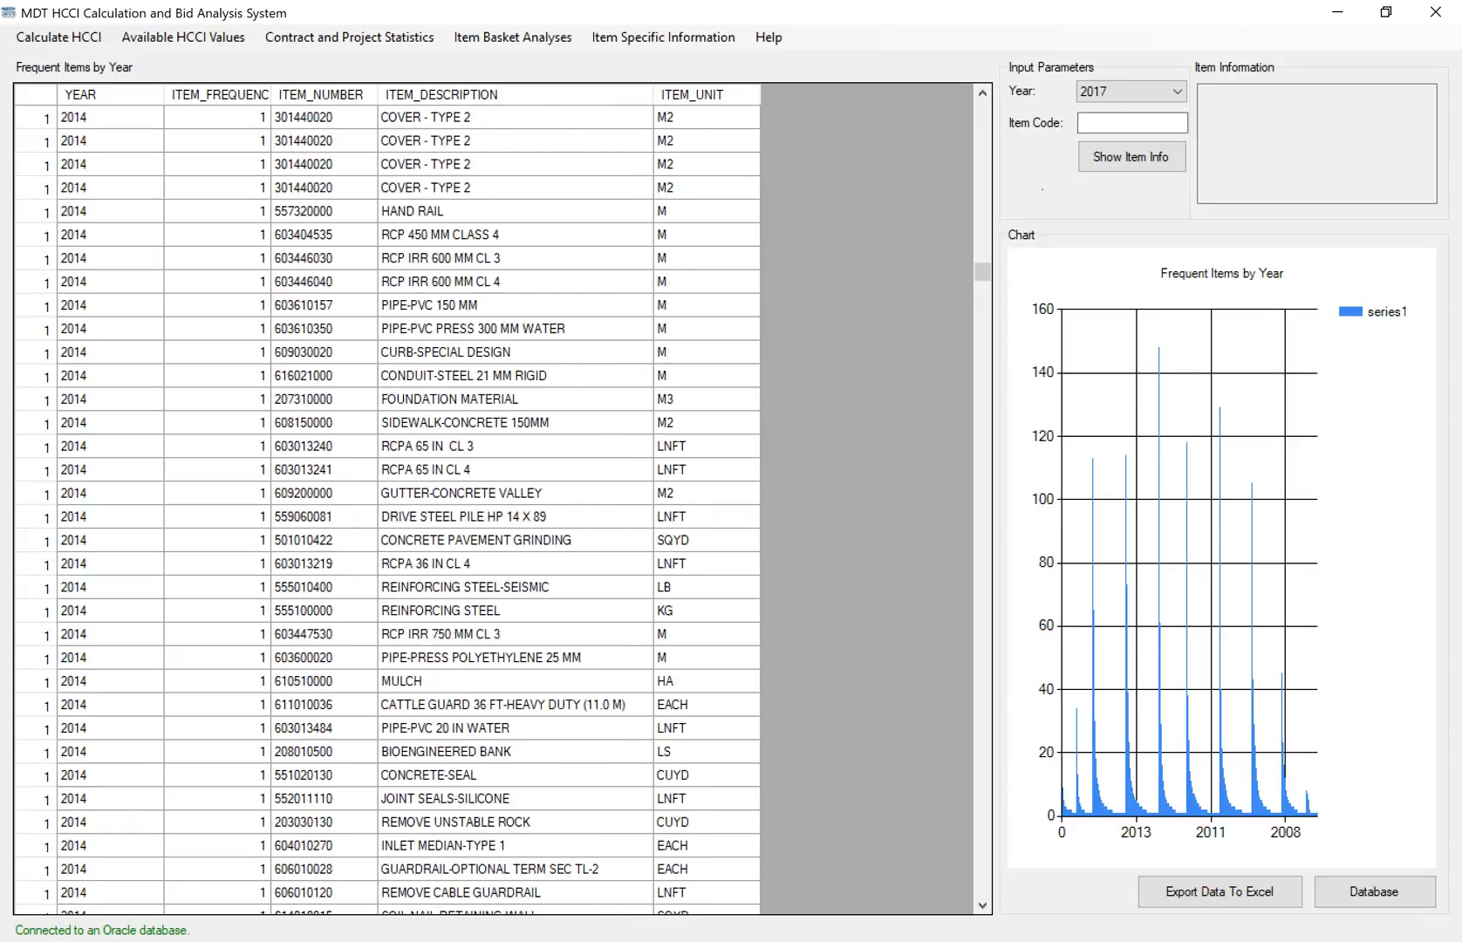
scroll(384, 497, "up", 15)
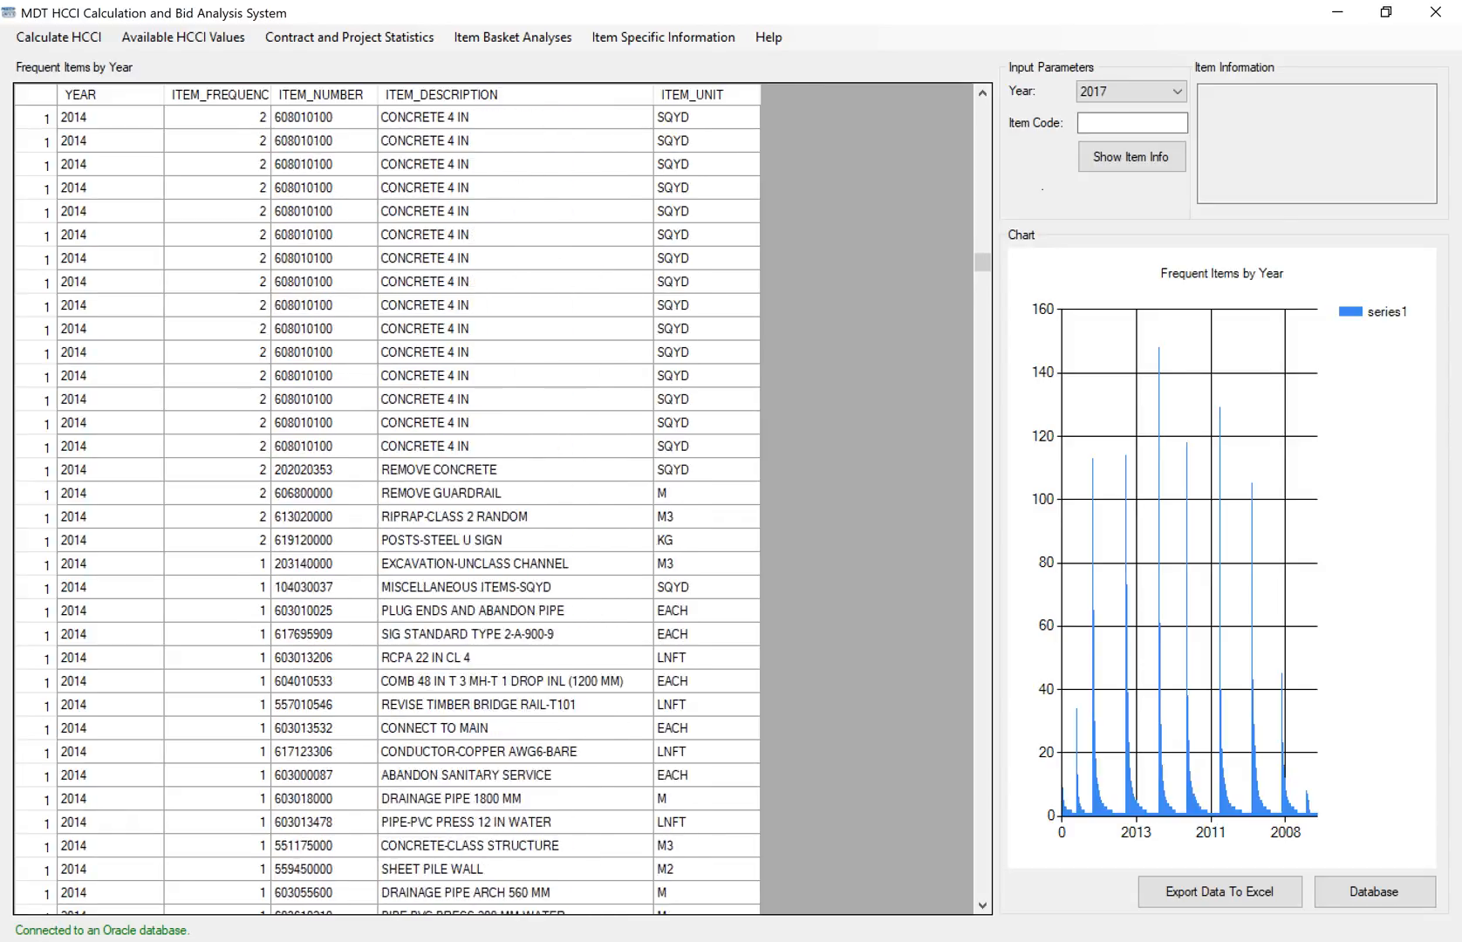
scroll(384, 497, "up", 15)
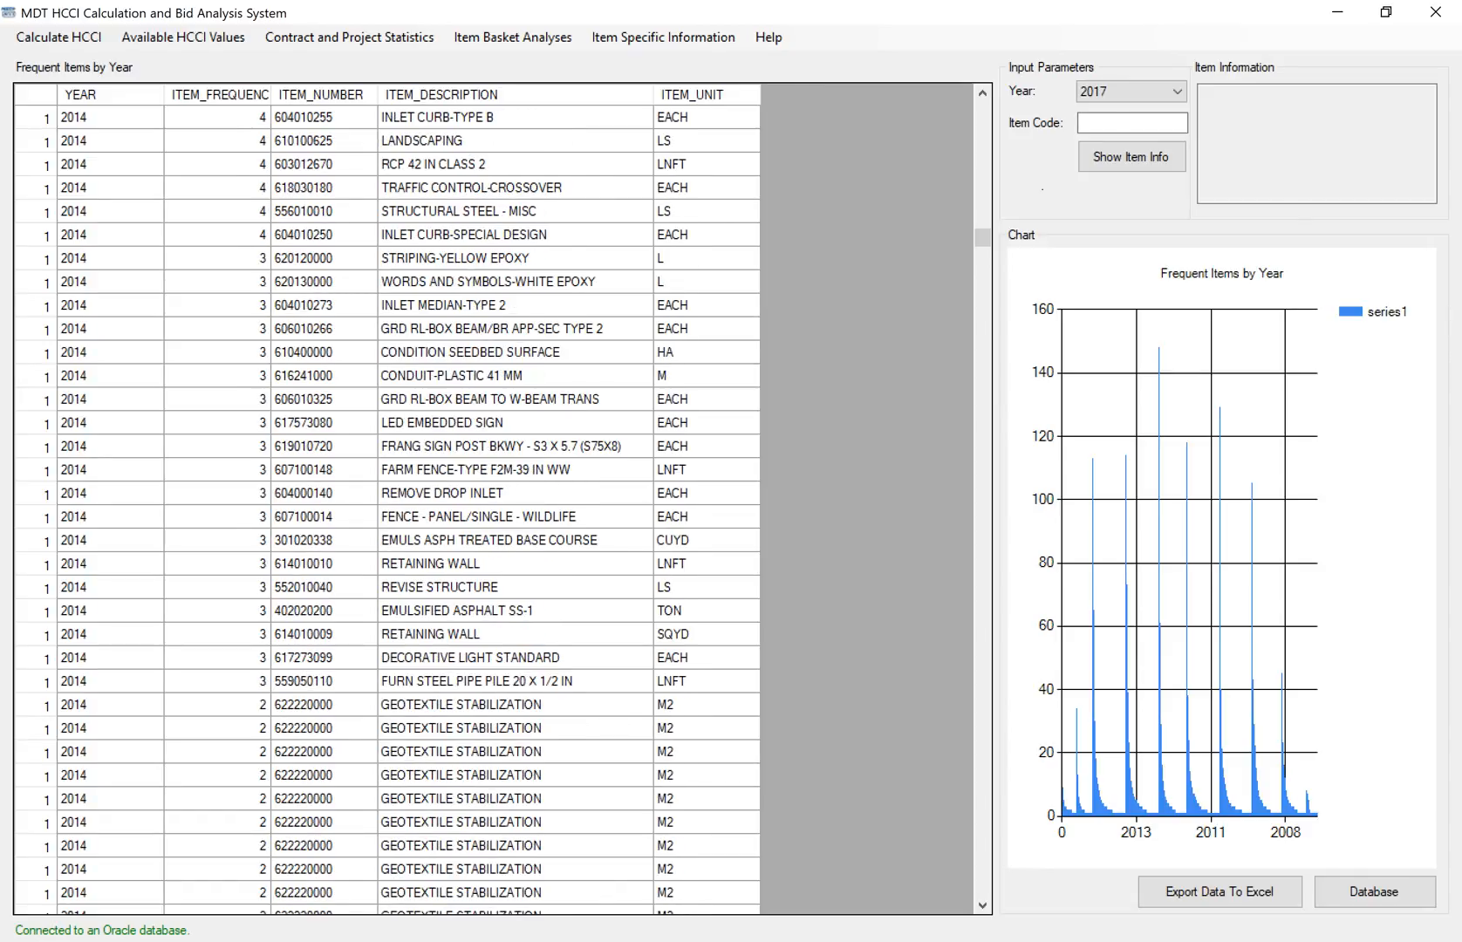
scroll(383, 498, "up", 15)
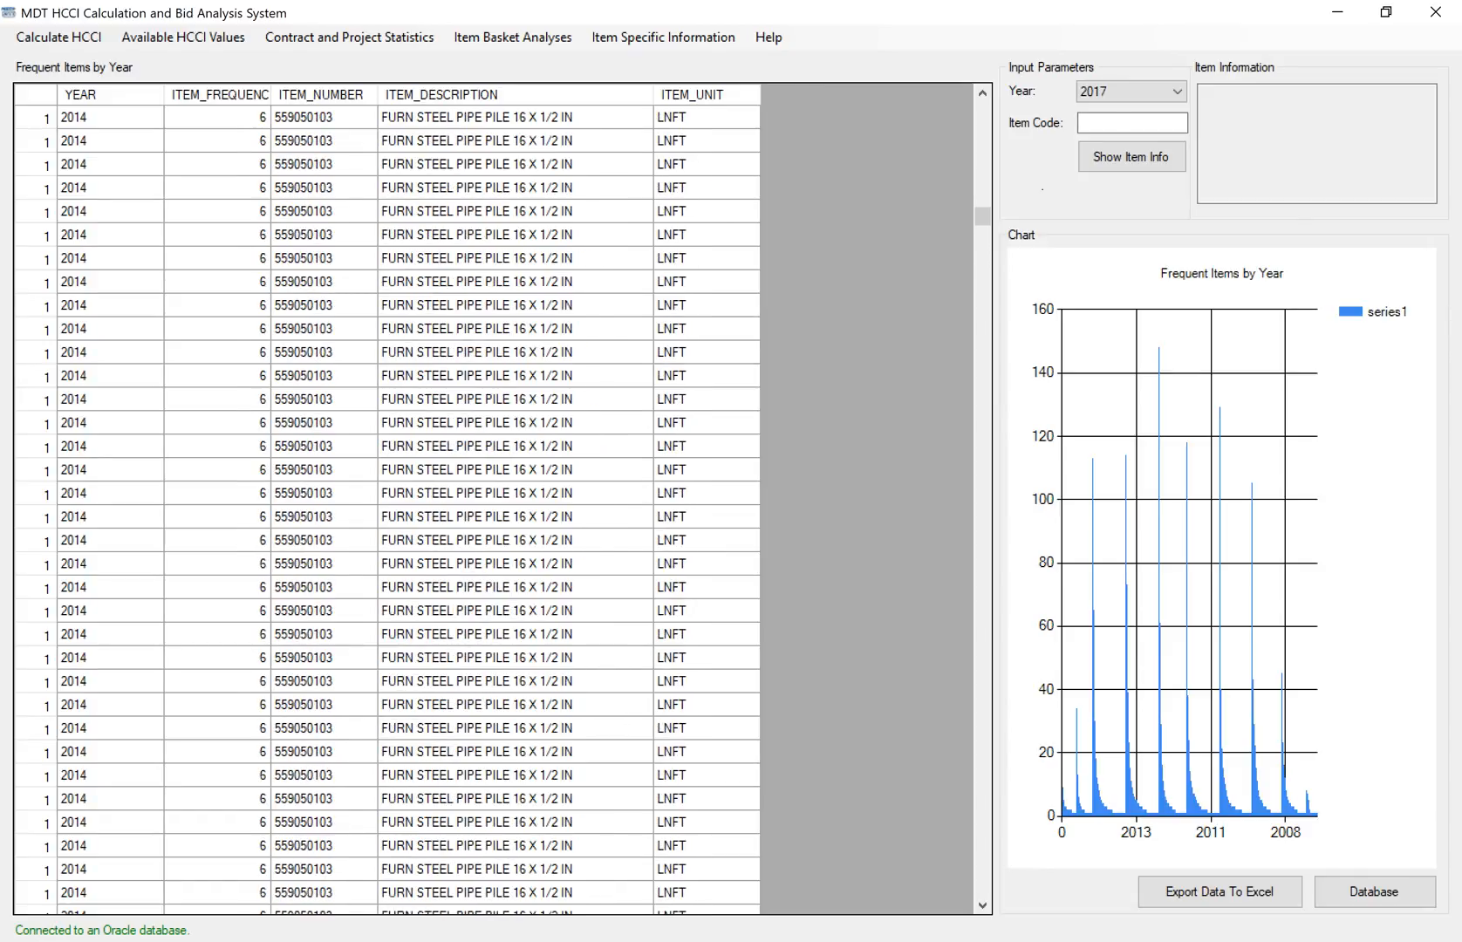
scroll(384, 497, "up", 15)
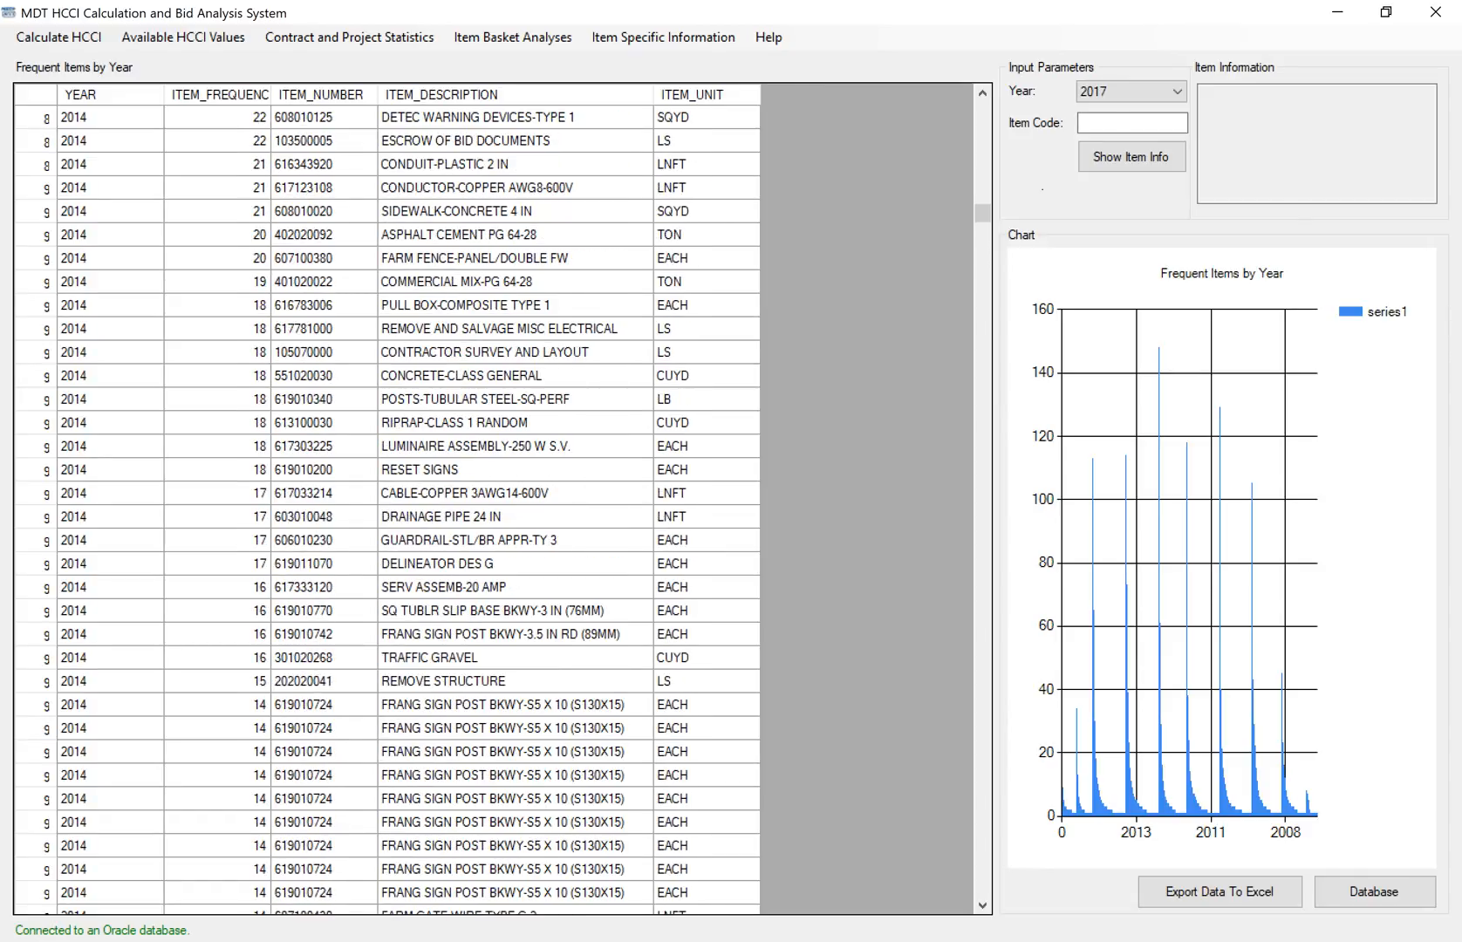
scroll(384, 497, "up", 15)
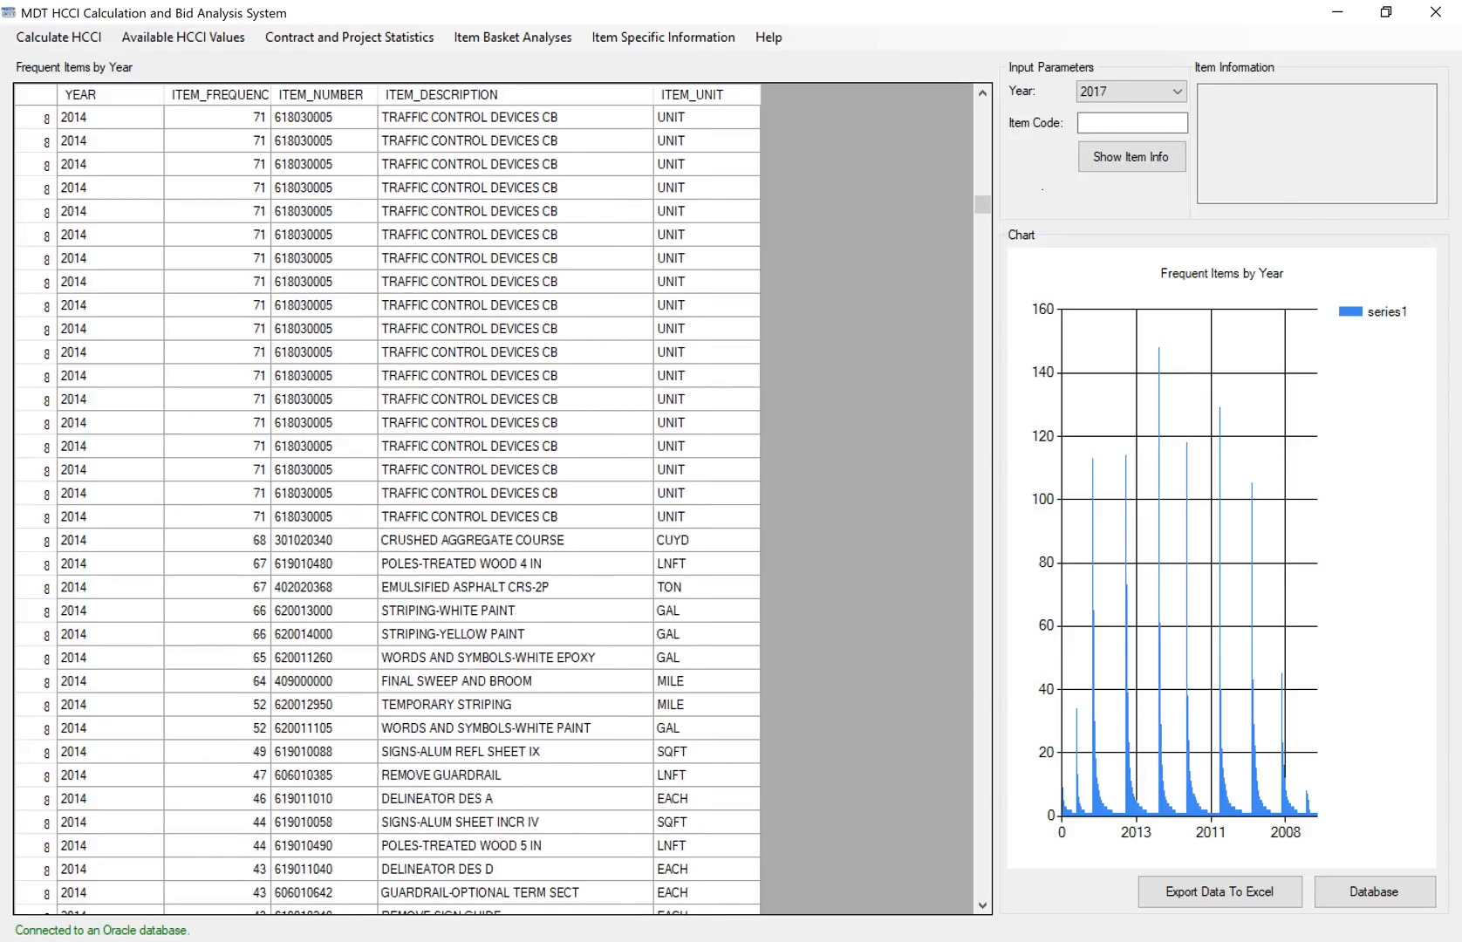
scroll(384, 498, "up", 15)
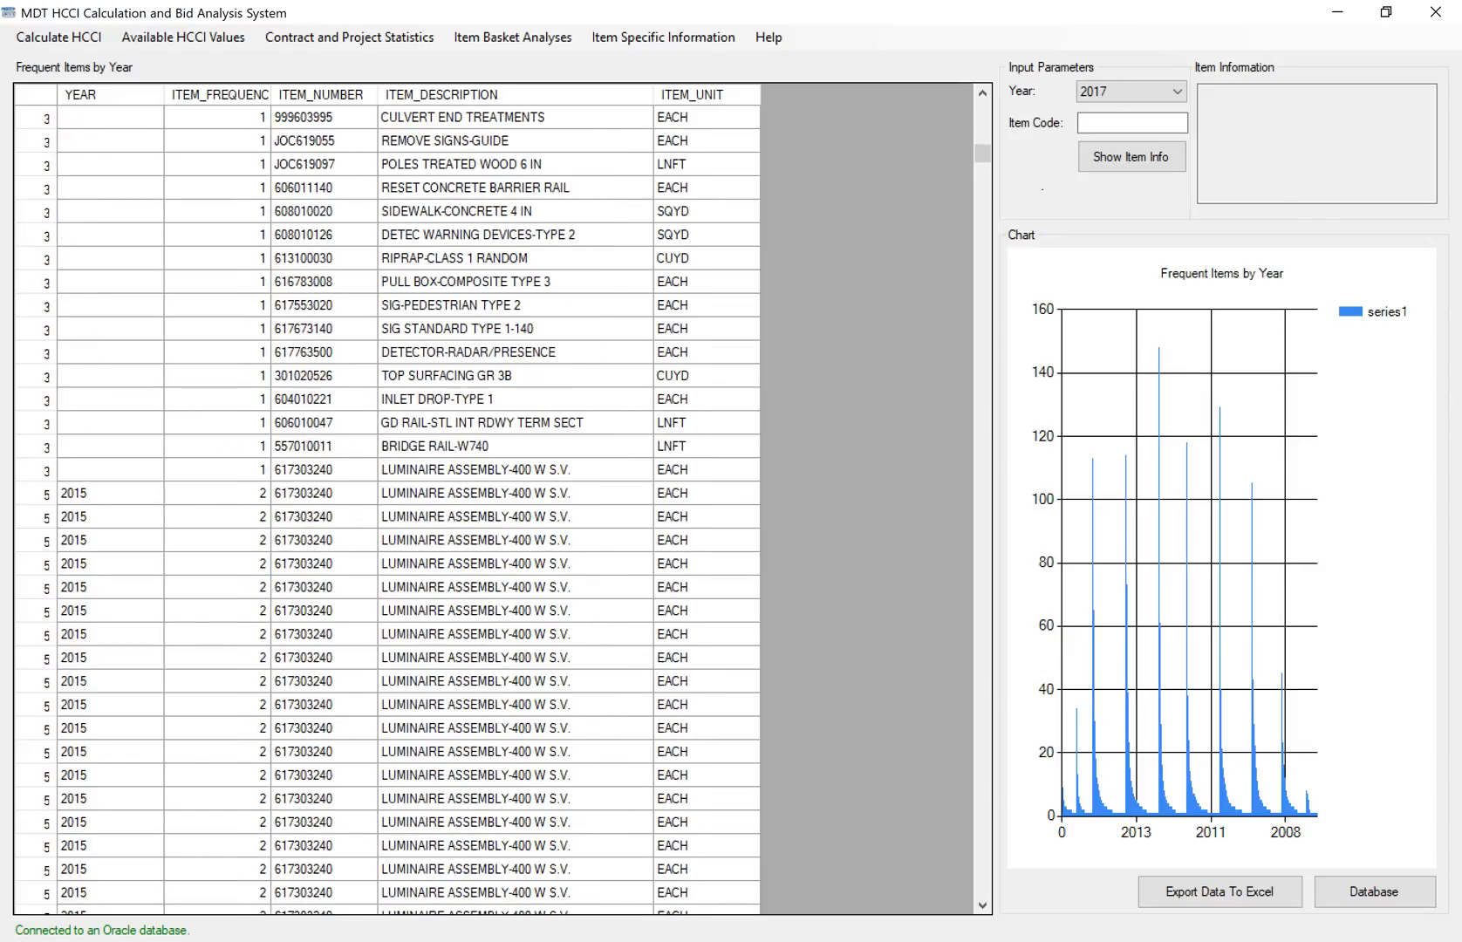
- Review the 2015 items down to the least frequent ones and locate the first entries of 2014
scroll(383, 497, "down", 15)
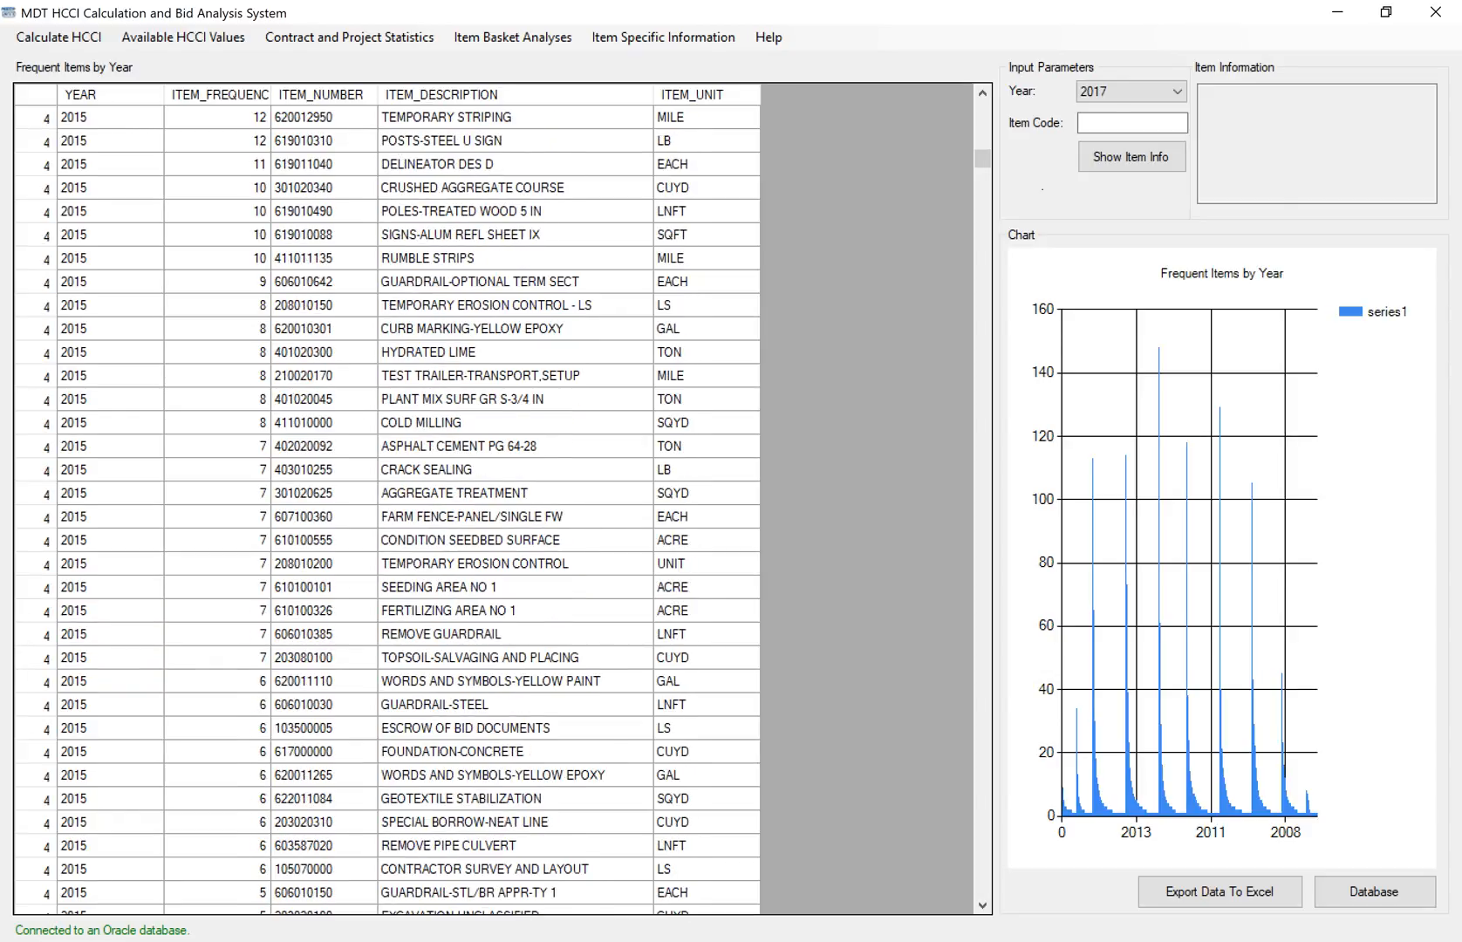
scroll(384, 498, "down", 5)
scroll(384, 497, "down", 15)
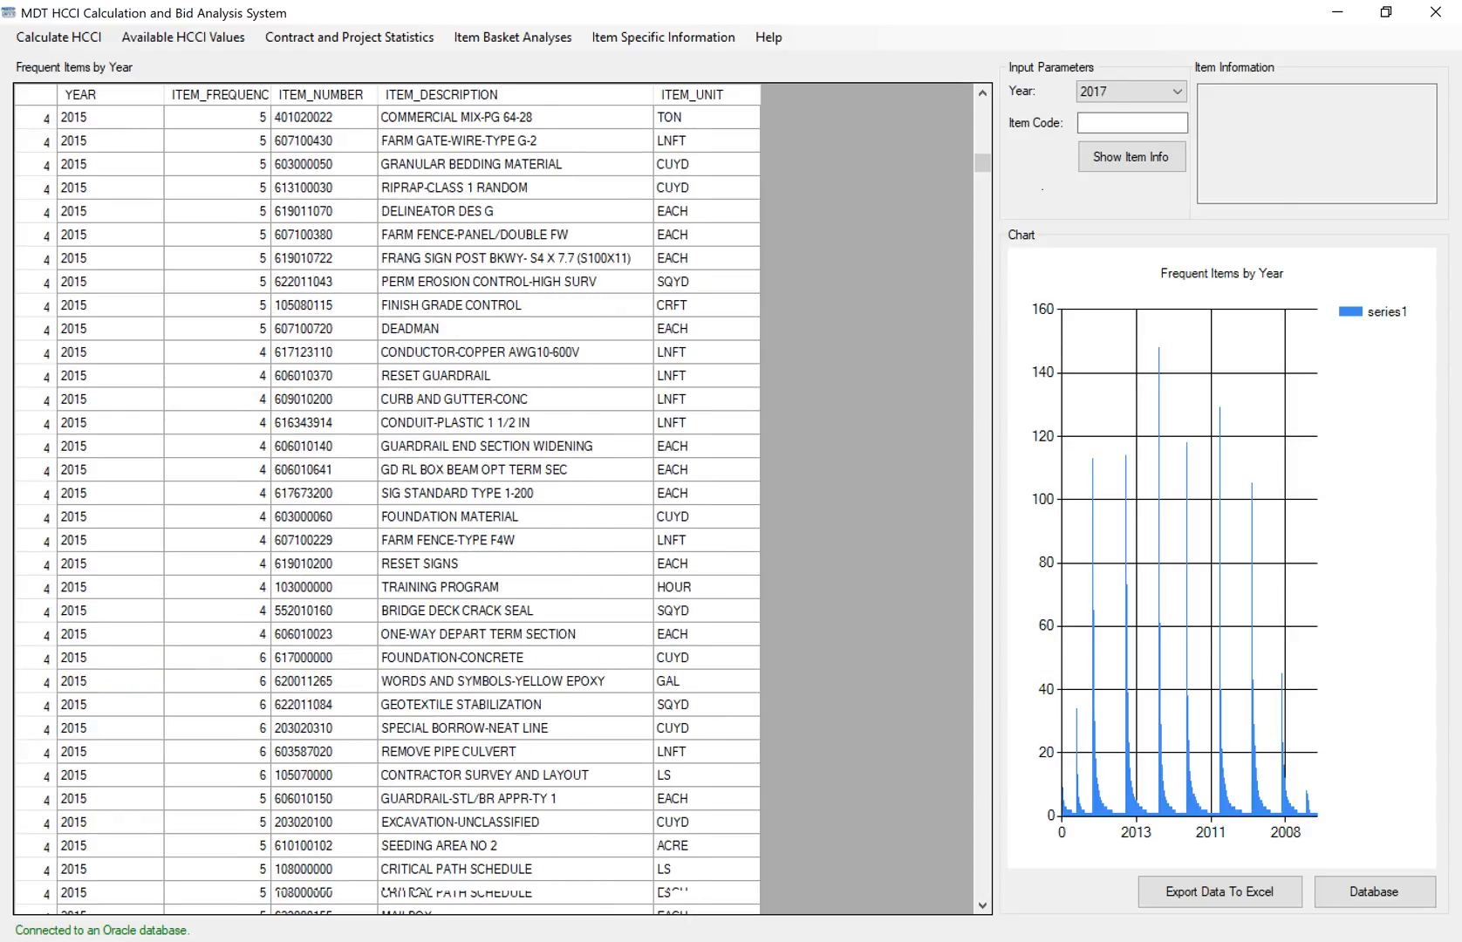
scroll(383, 498, "down", 10)
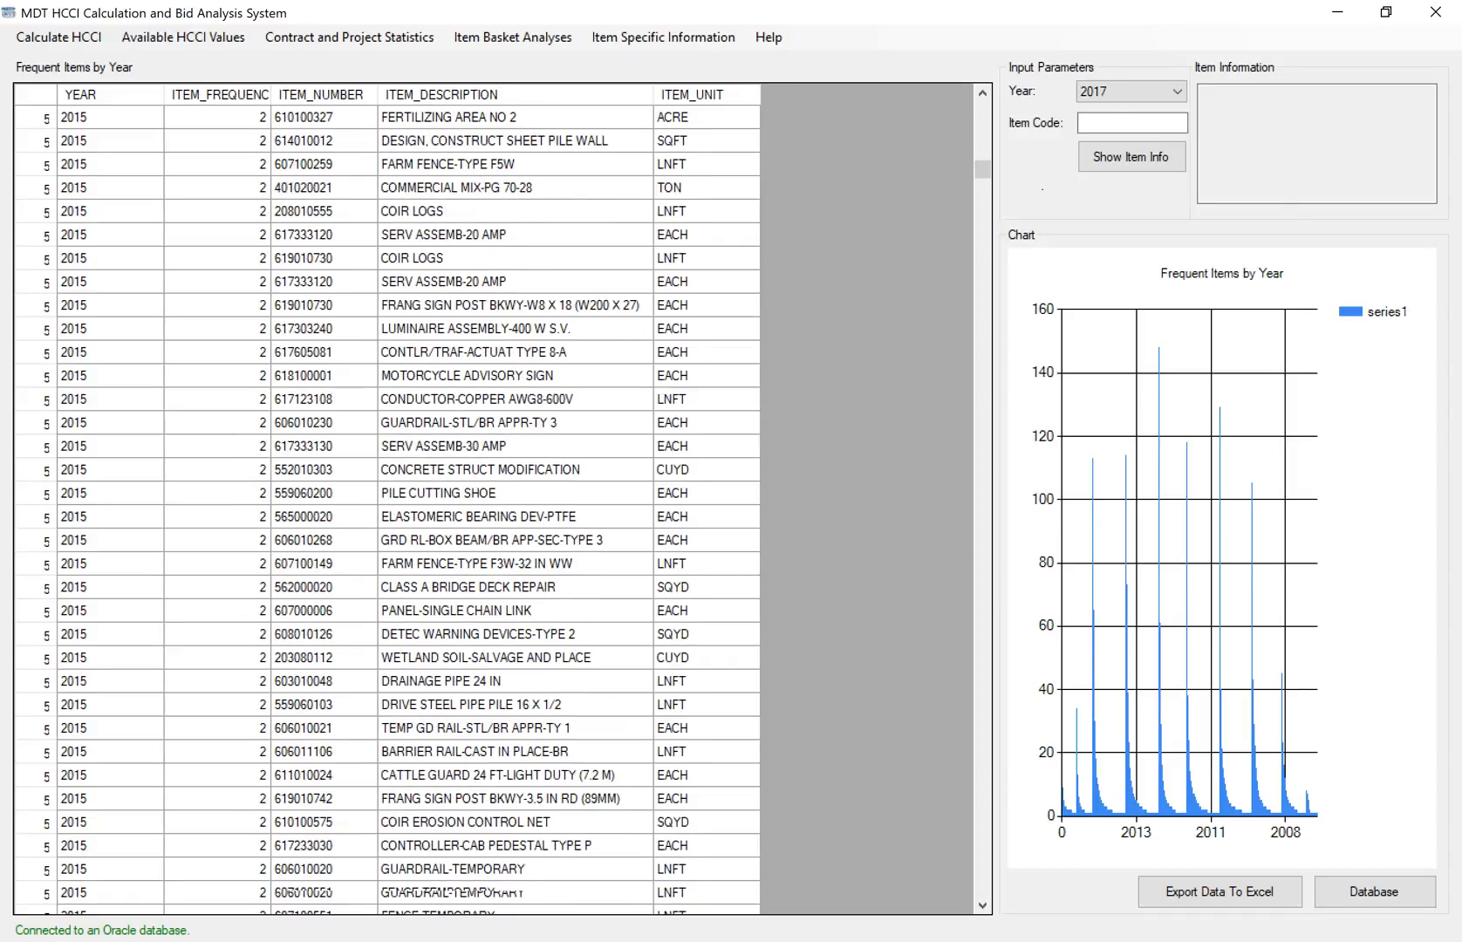
scroll(383, 497, "down", 10)
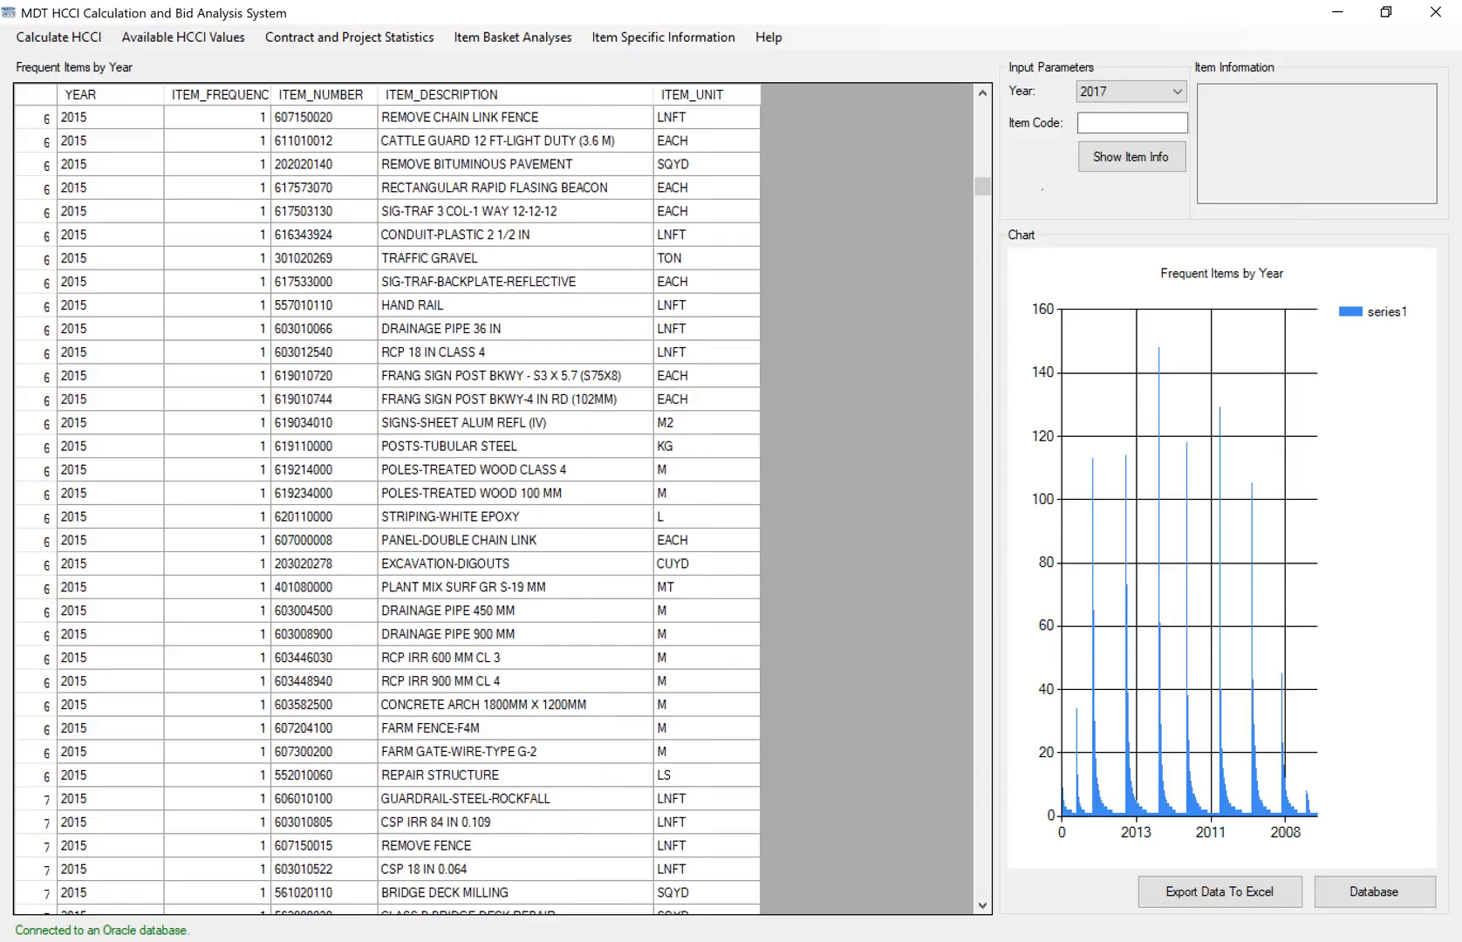
scroll(384, 497, "down", 12)
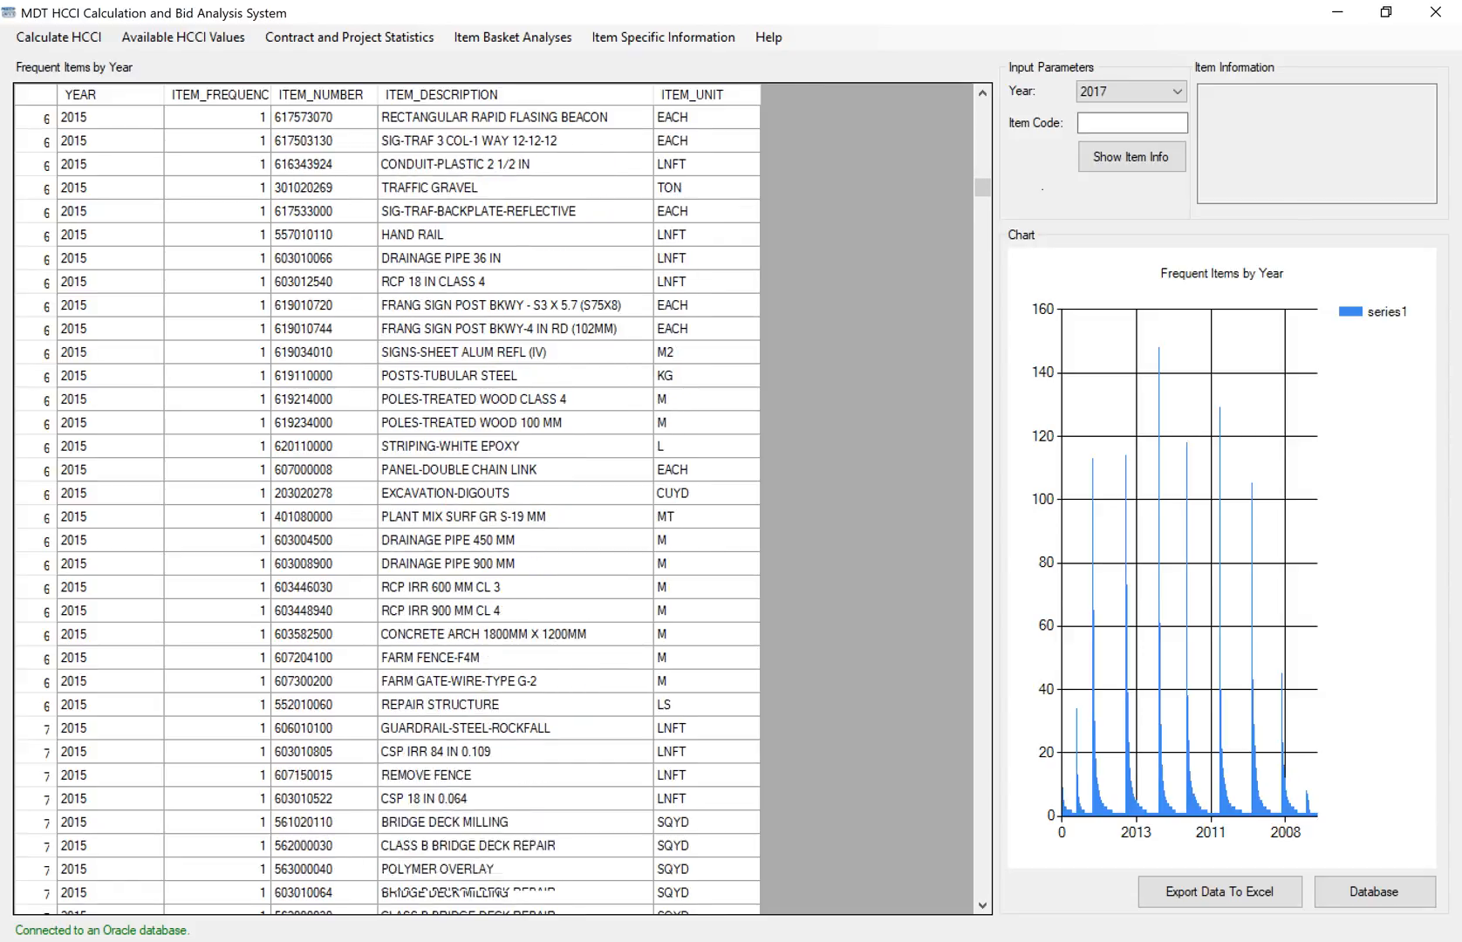
scroll(384, 498, "down", 12)
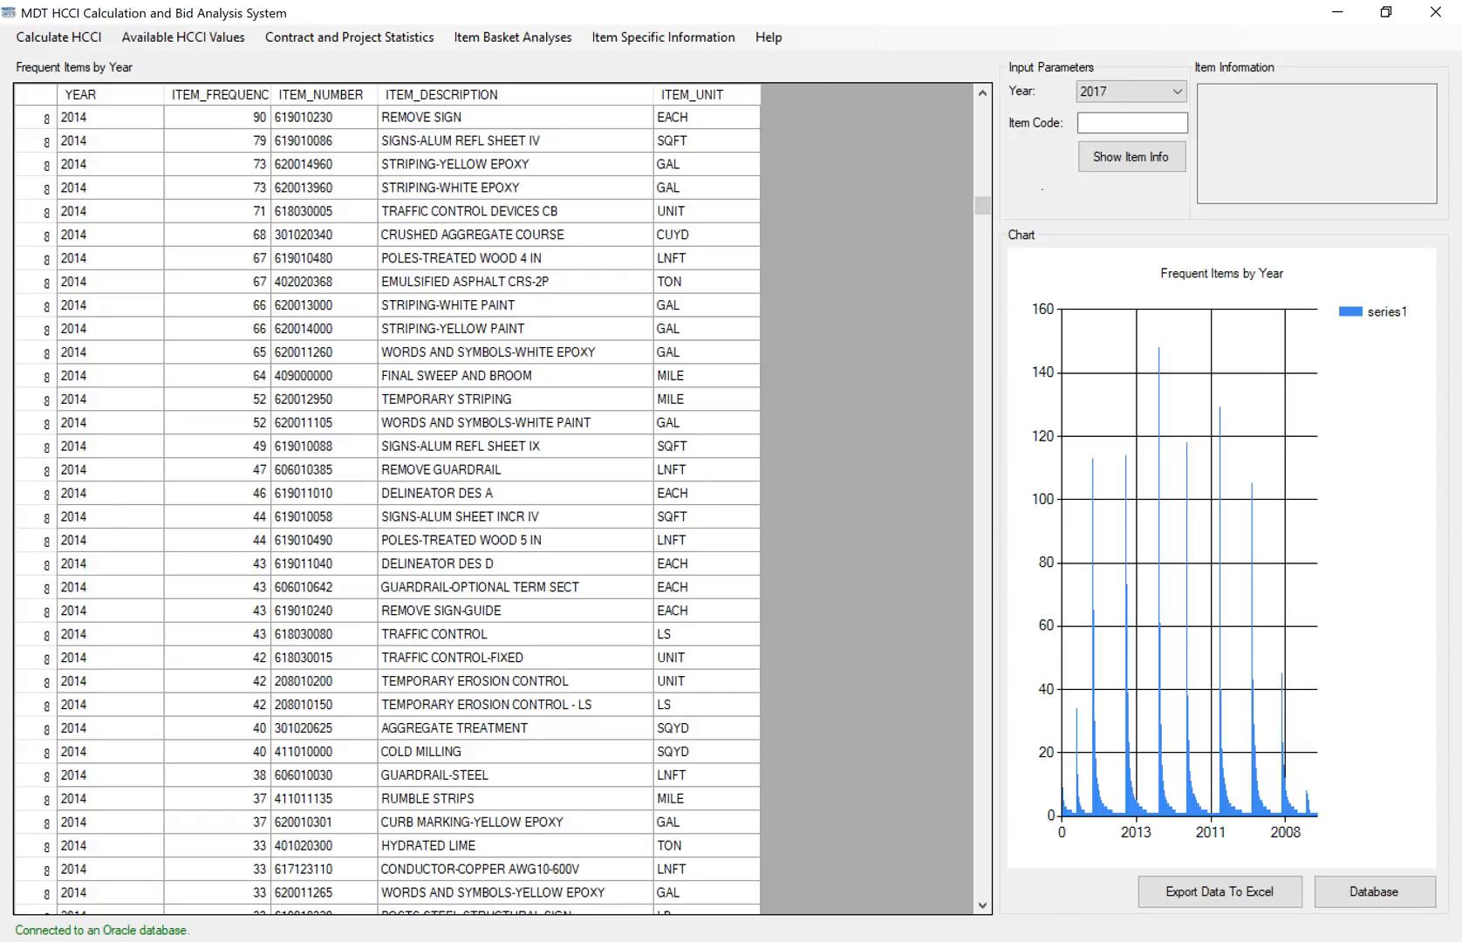
scroll(384, 498, "up", 1)
scroll(384, 497, "up", 1)
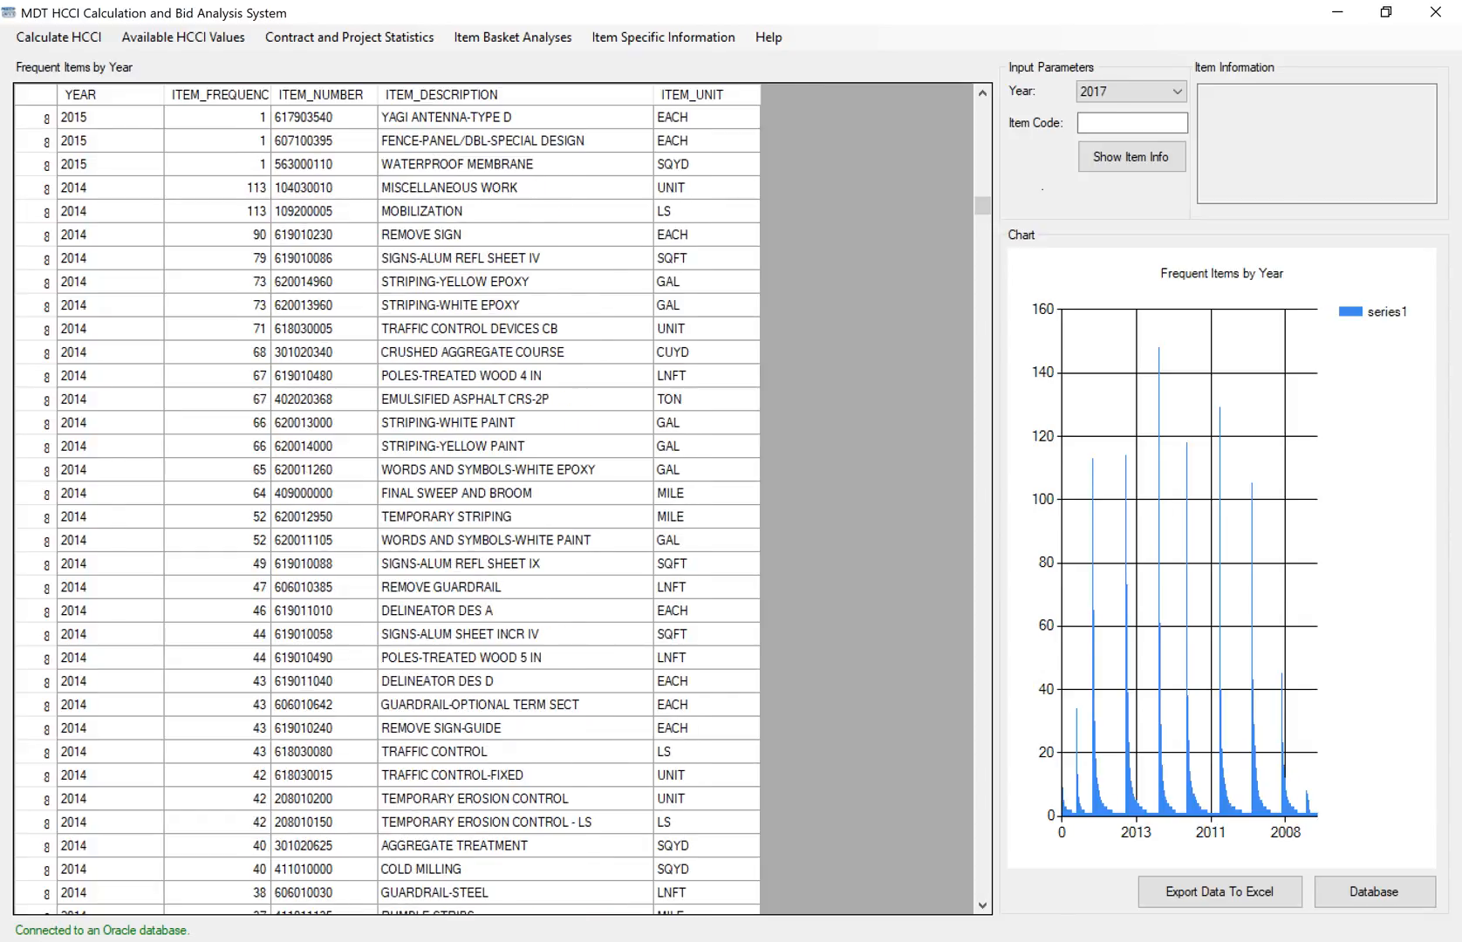
- Examine the most frequent 2014 items, highlighting the miscellaneous work and emulsified asphalt CRS-2P rows
left_click(109, 188)
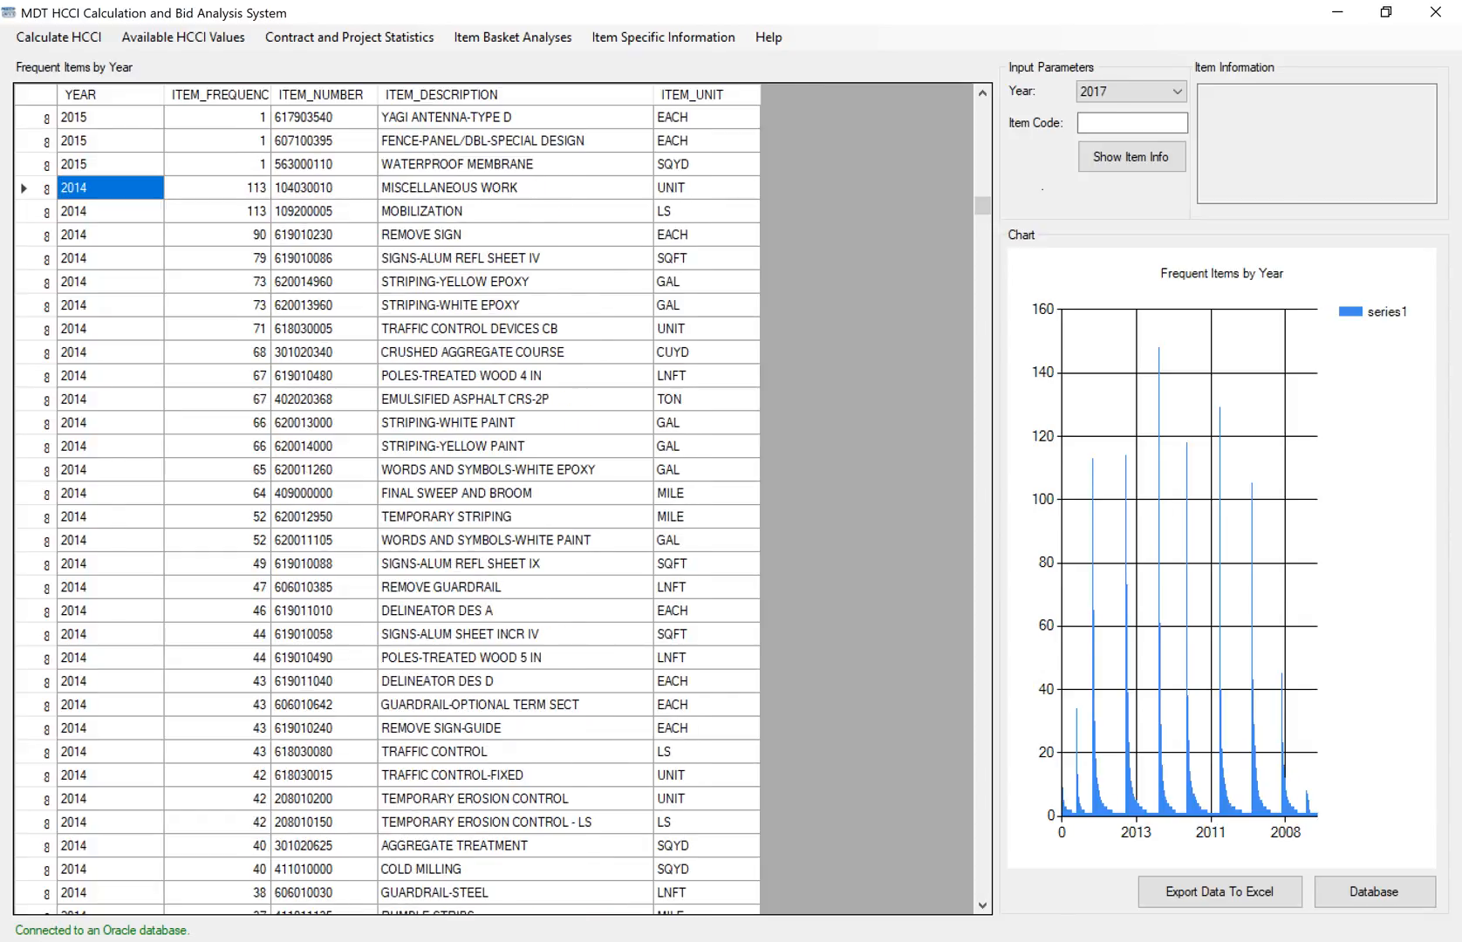
left_click_drag(110, 187, 698, 187)
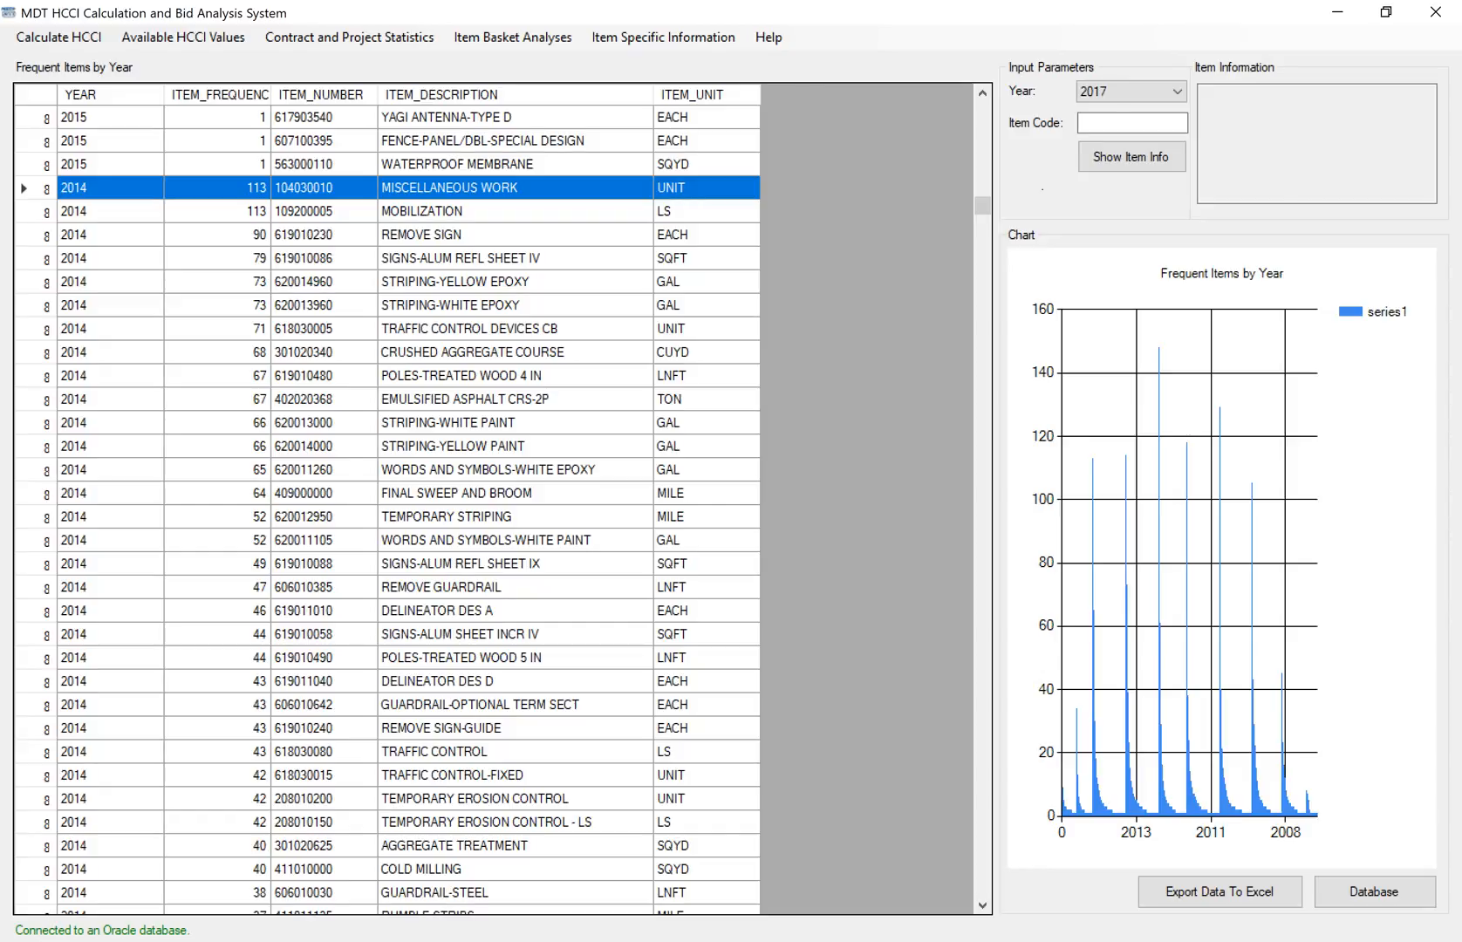
left_click_drag(96, 399, 689, 400)
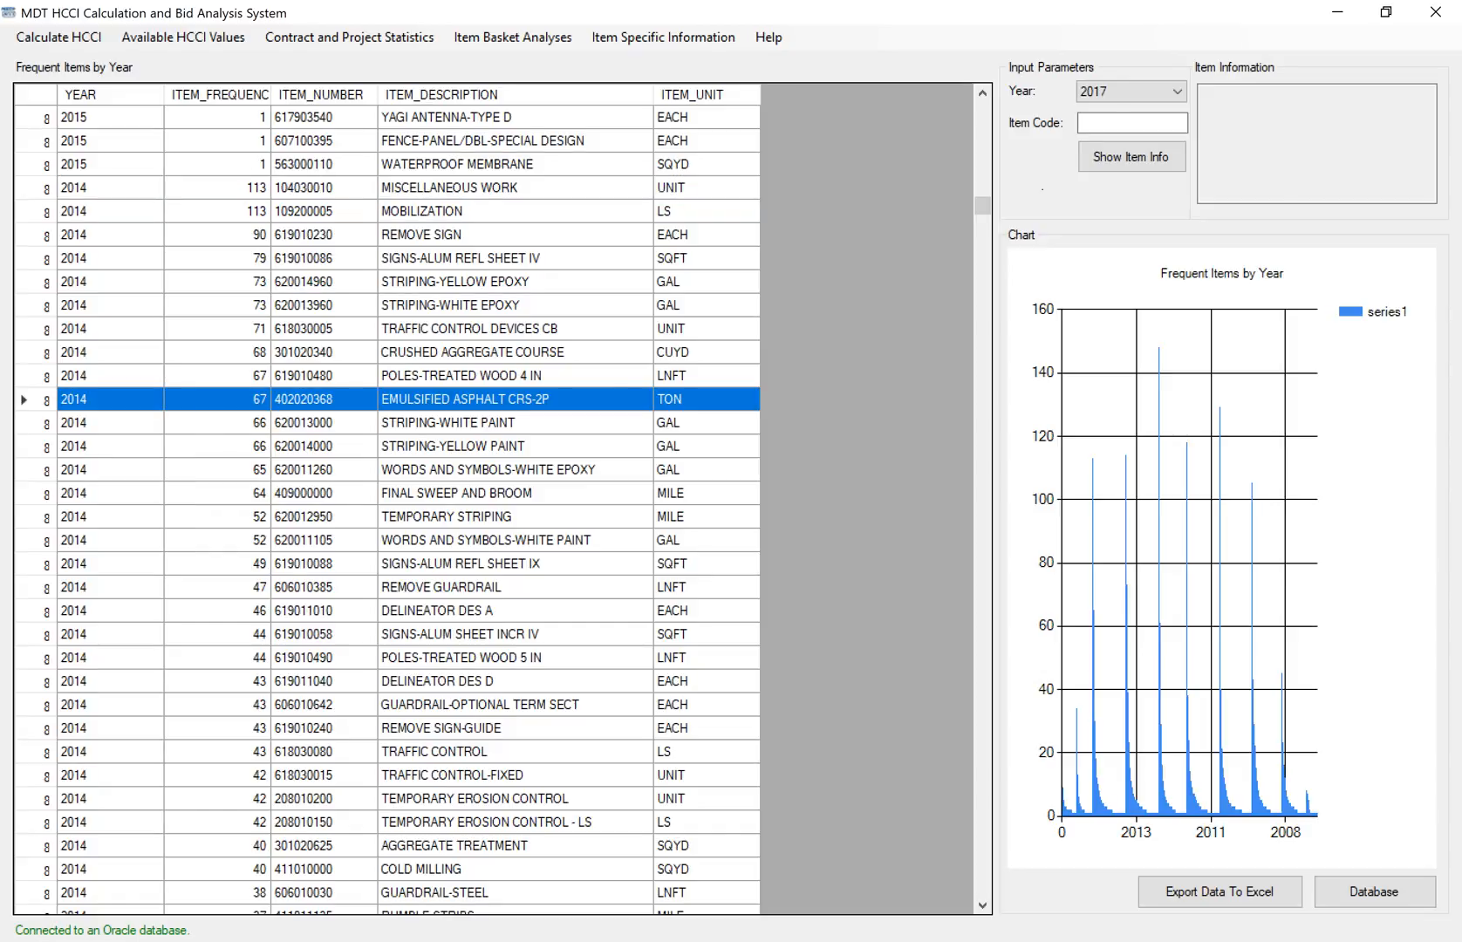
left_click(690, 400)
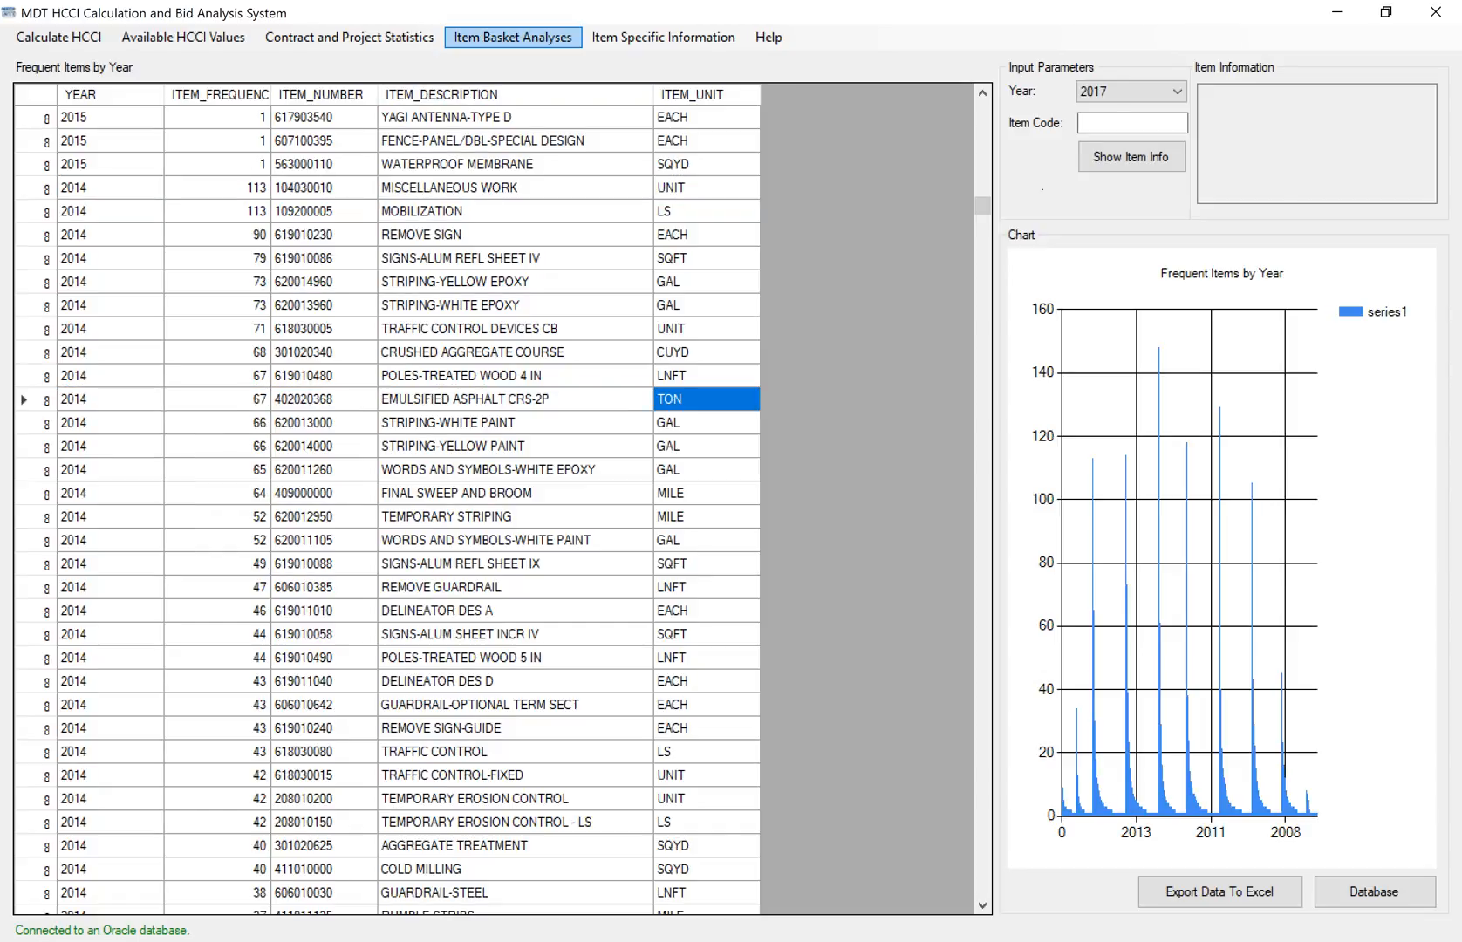
- Generate the Total Price Overall report for the item basket and widen its description column
left_click(513, 36)
mouse_move(535, 83)
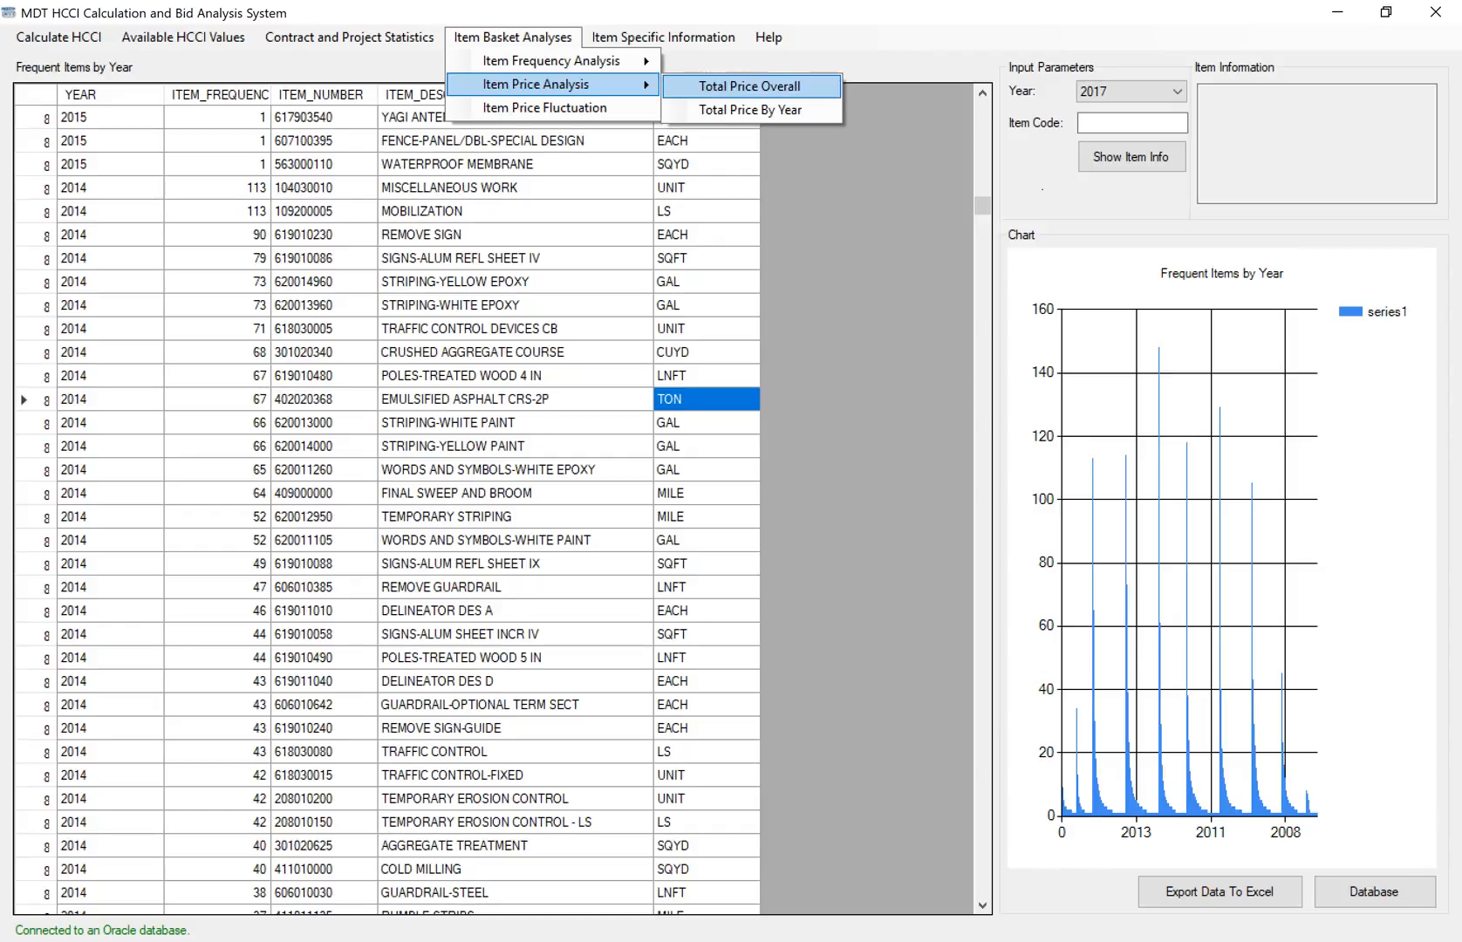
left_click(750, 86)
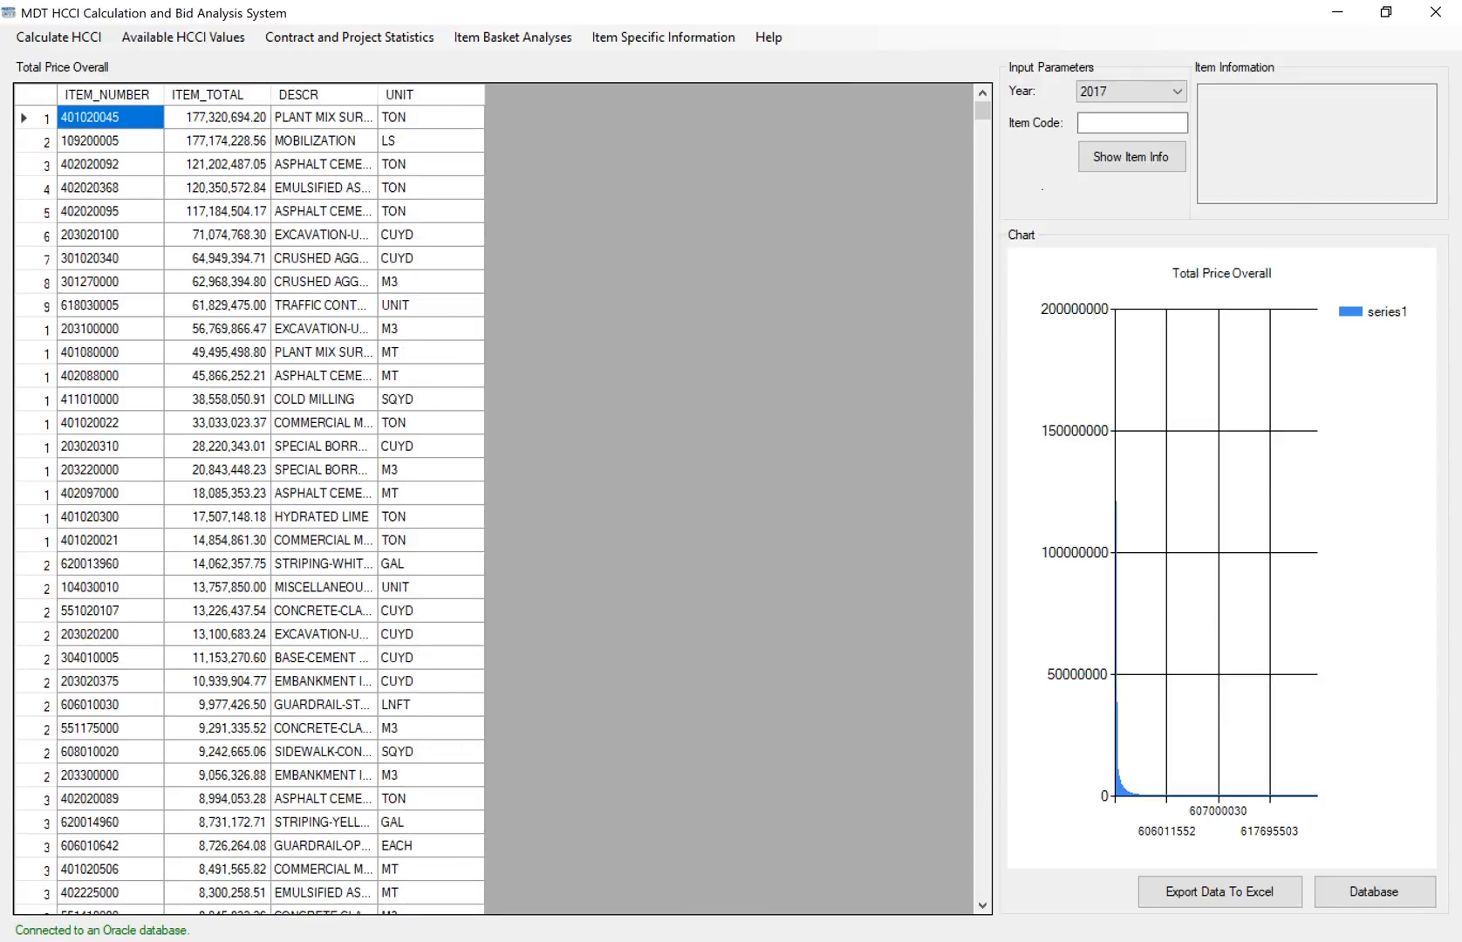
left_click_drag(378, 94, 621, 94)
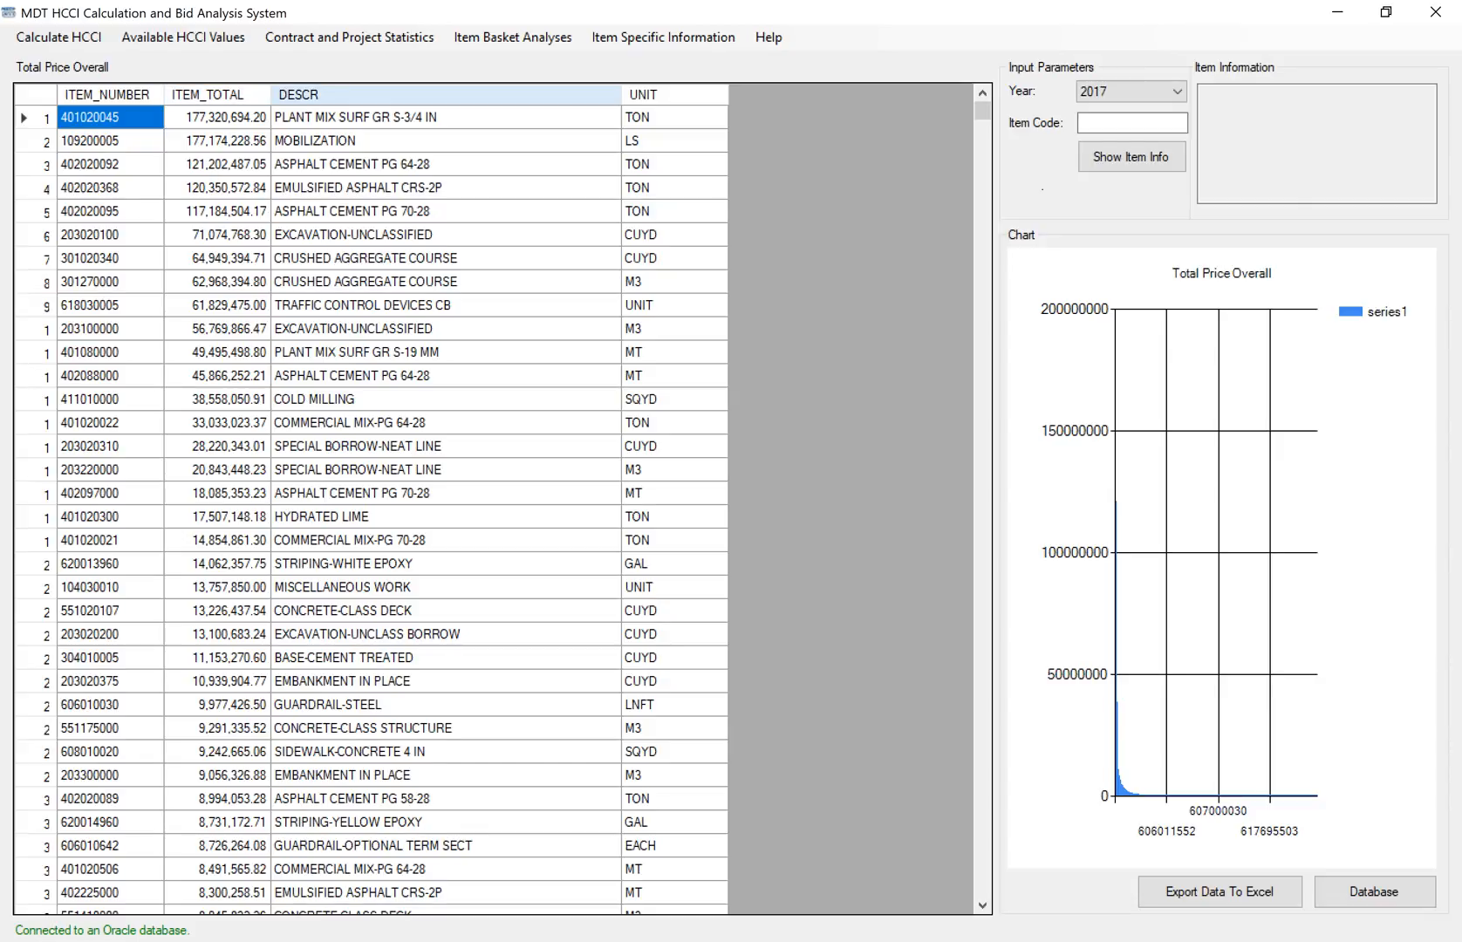
- Regenerate the Total Price Overall report and widen its DESCR column enough to show the full item descriptions
left_click(512, 37)
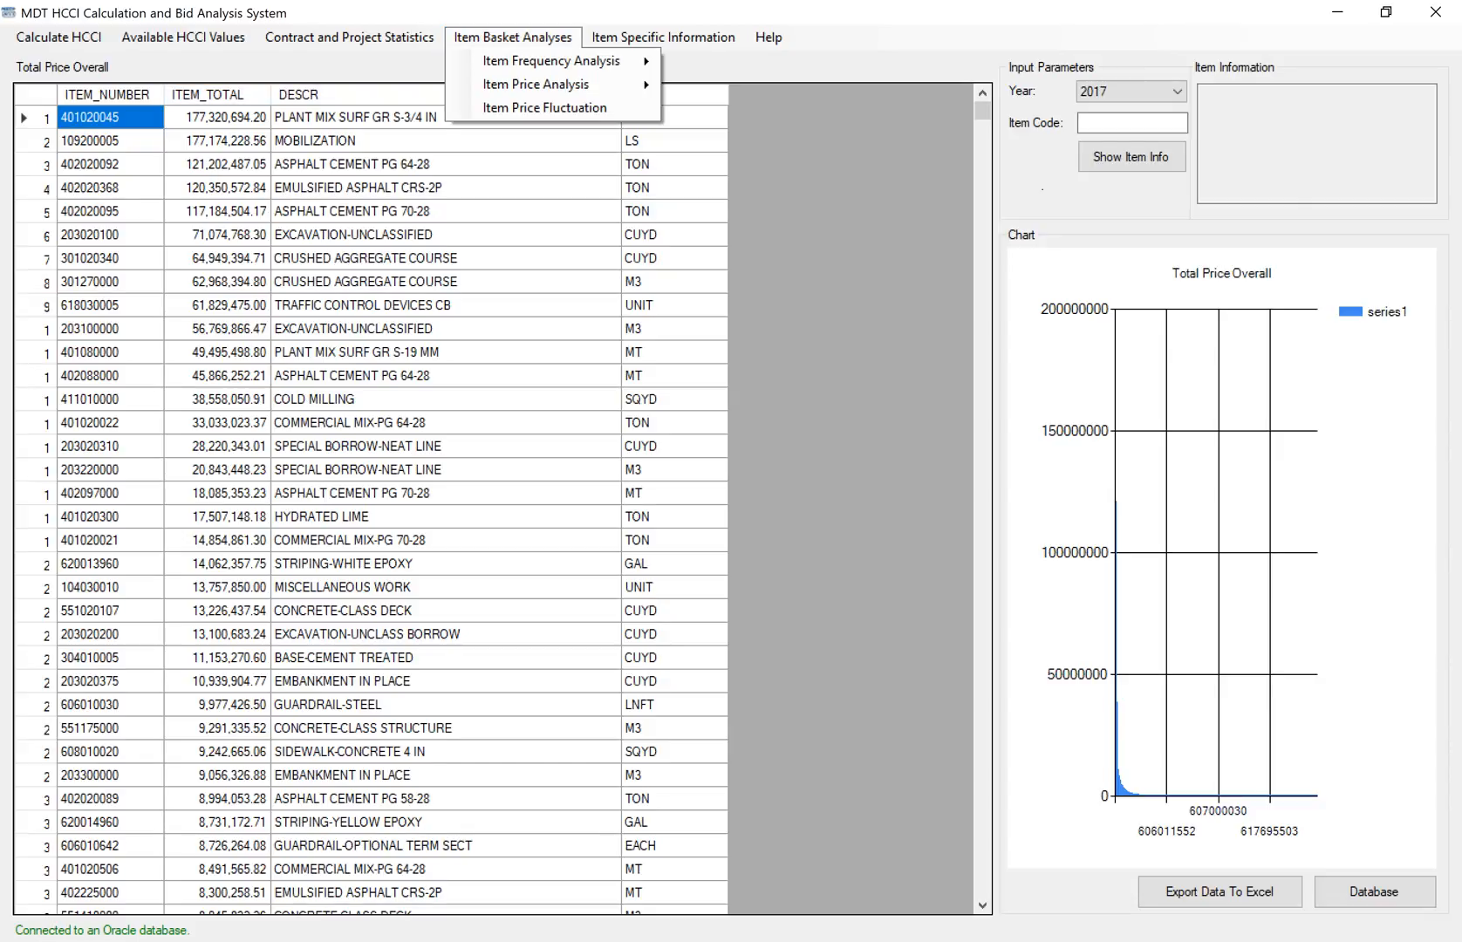
mouse_move(559, 85)
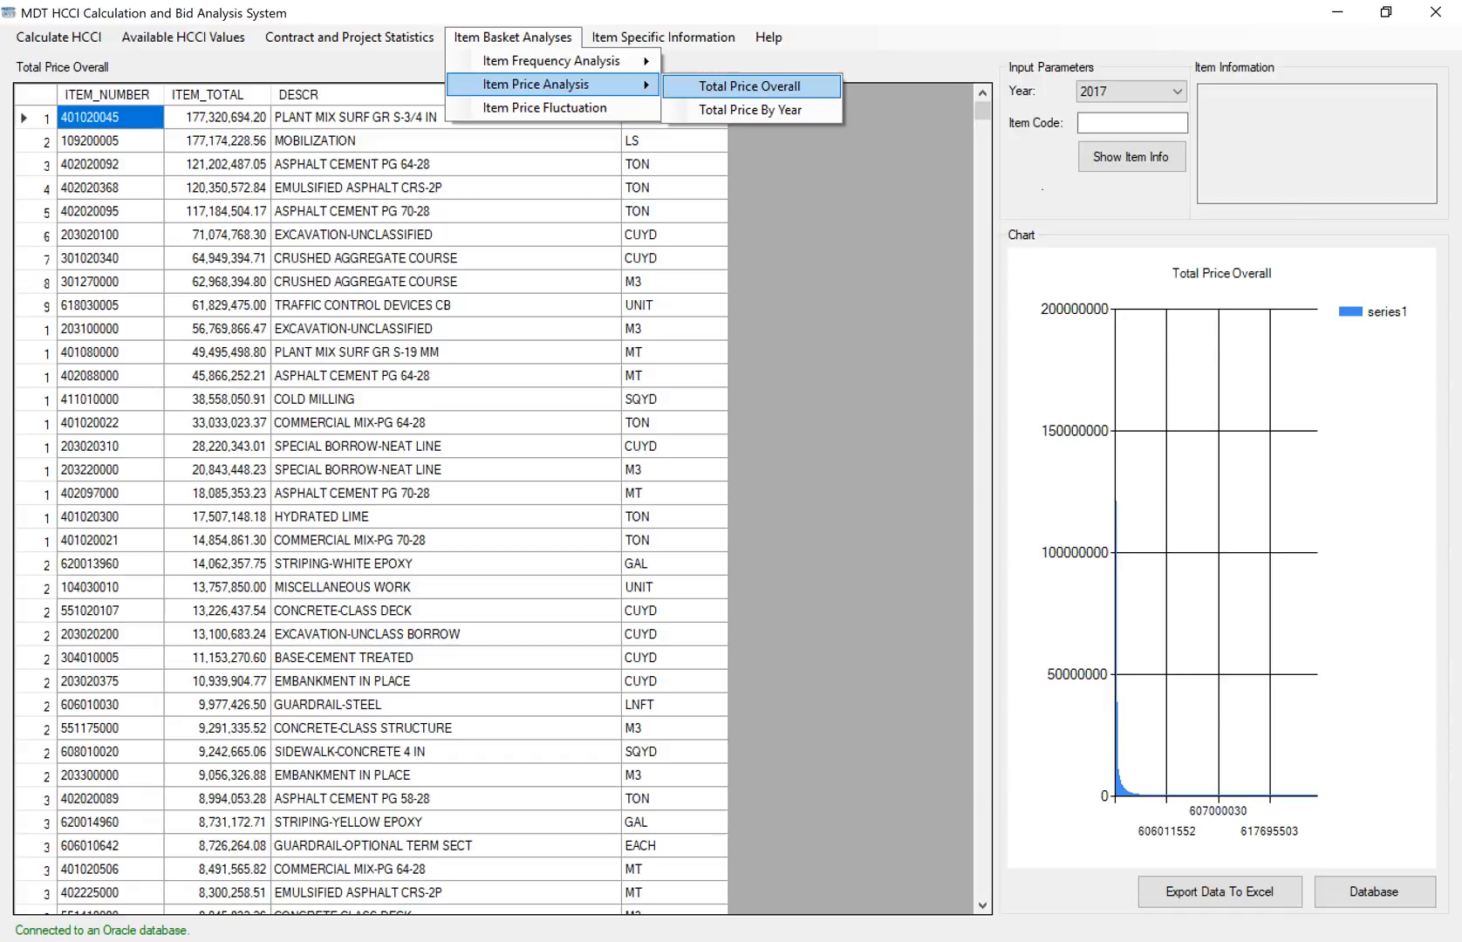
left_click(750, 85)
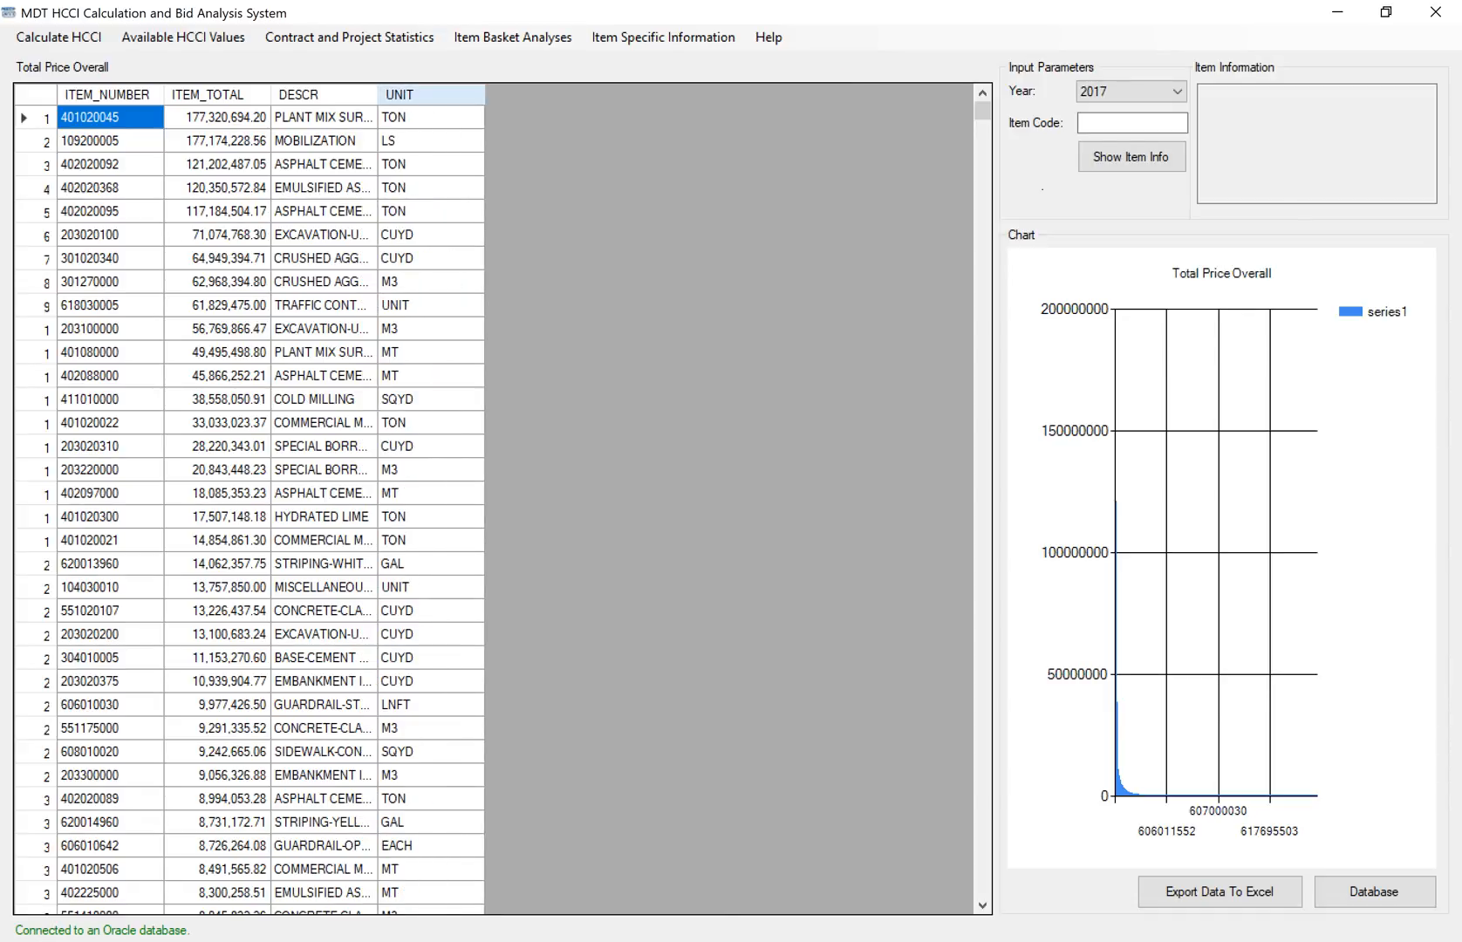
left_click_drag(377, 95, 648, 94)
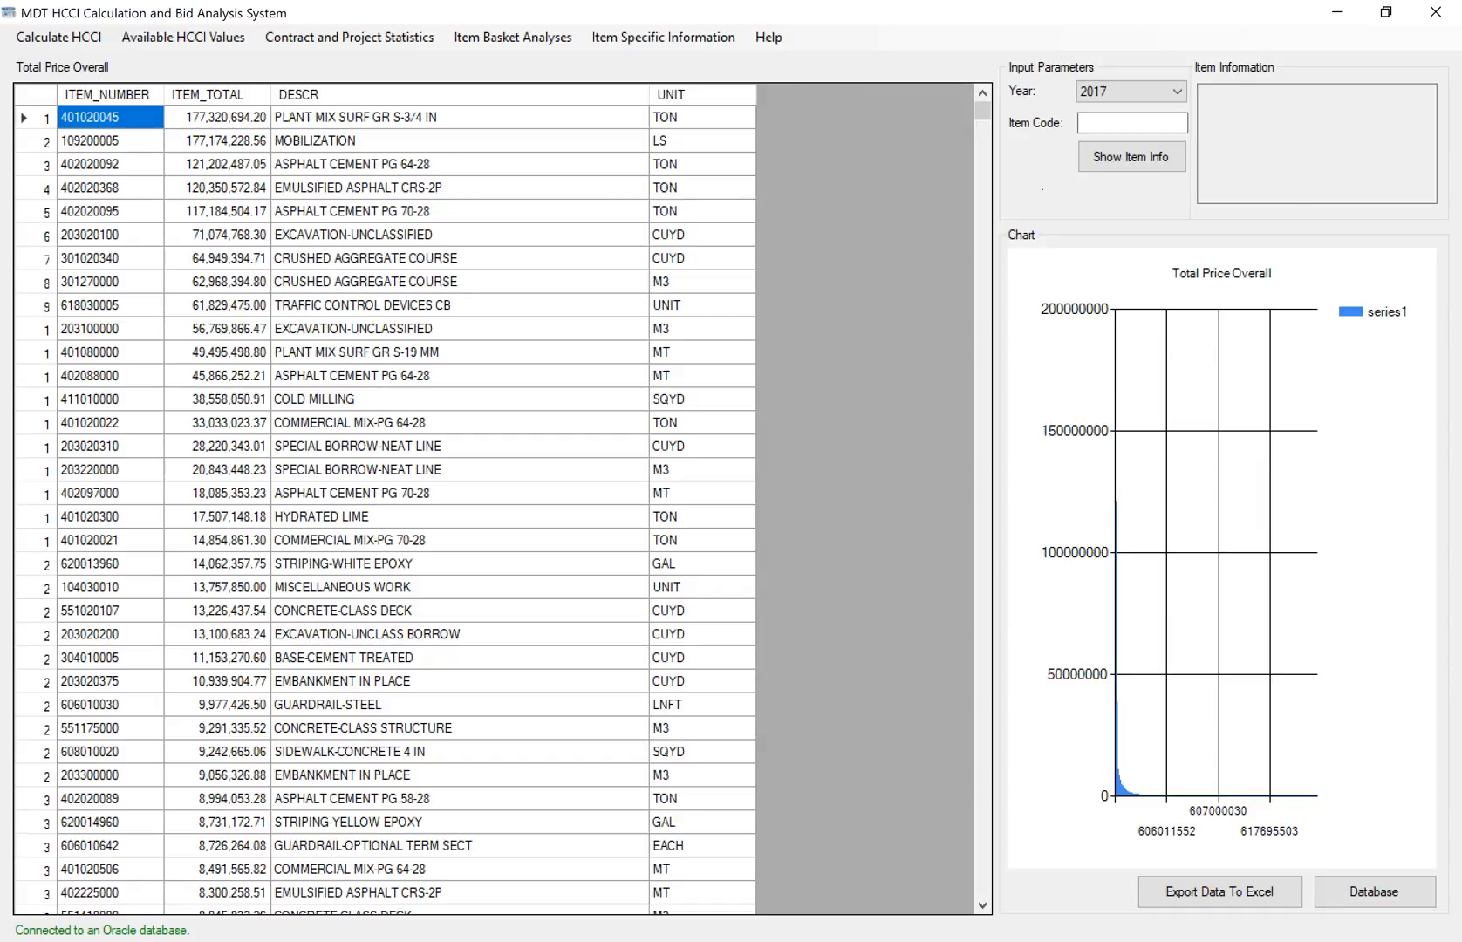
- Examine the items with the highest overall total price, highlighting each of the first four rows down to emulsified asphalt CRS-2P
left_click(217, 118)
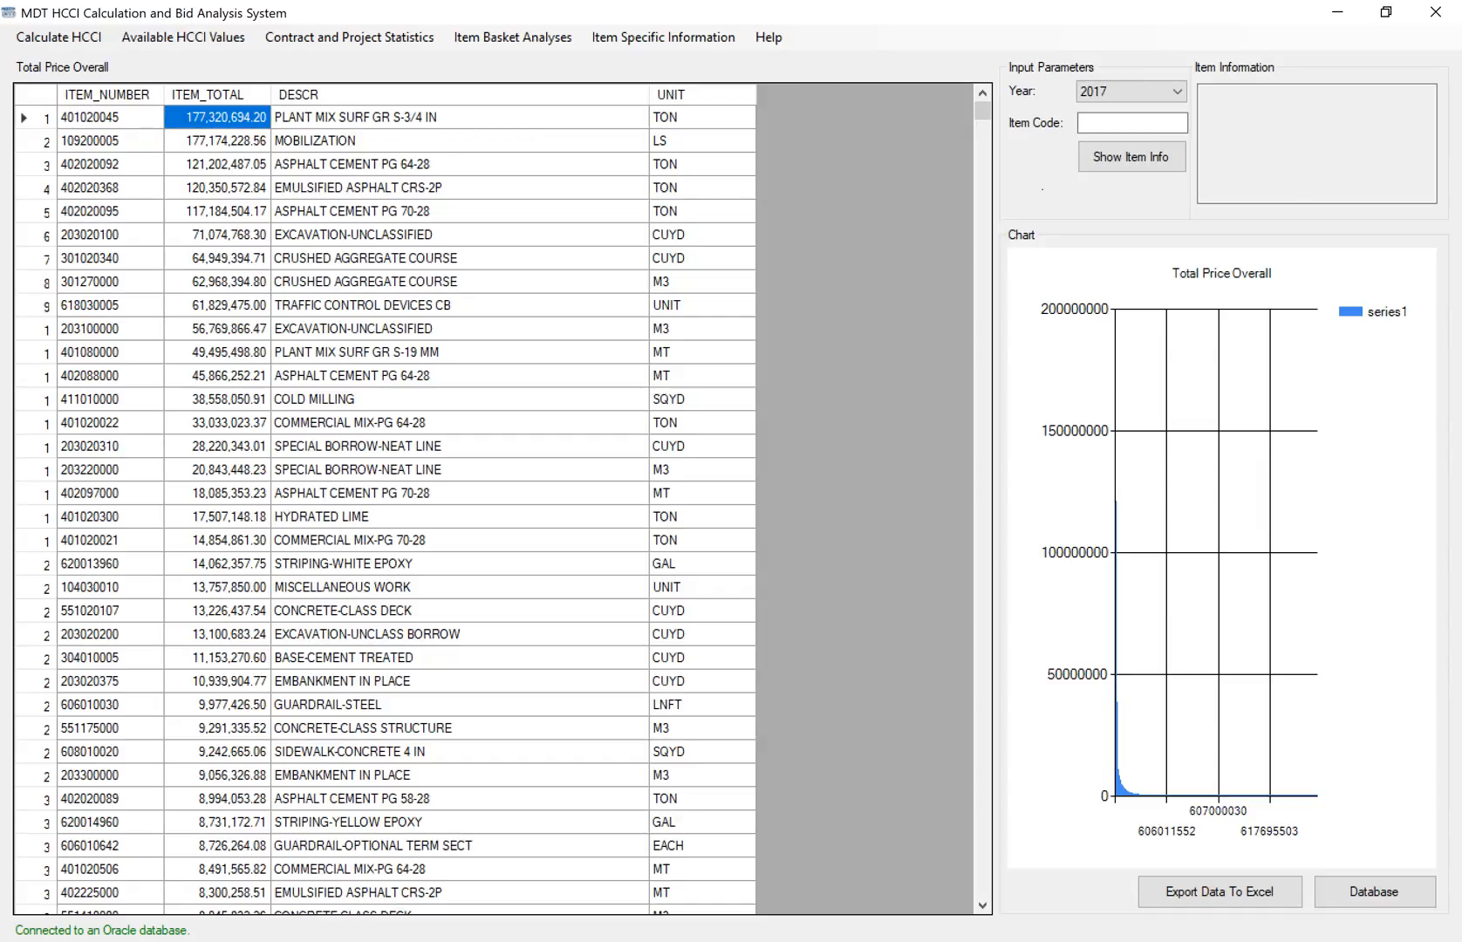
left_click_drag(111, 118, 698, 101)
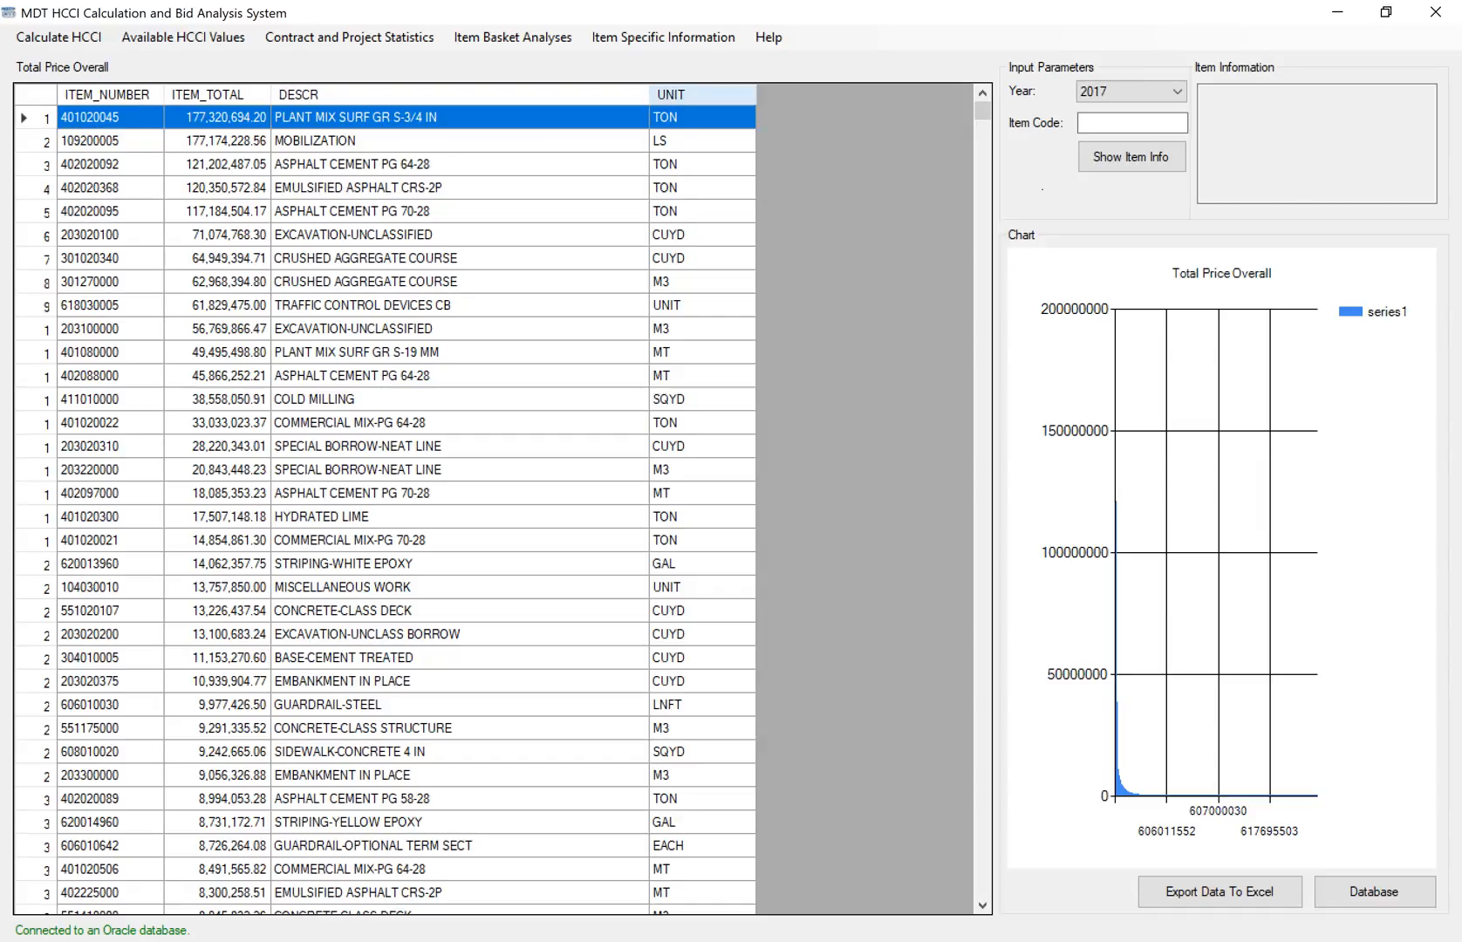
left_click_drag(111, 141, 698, 142)
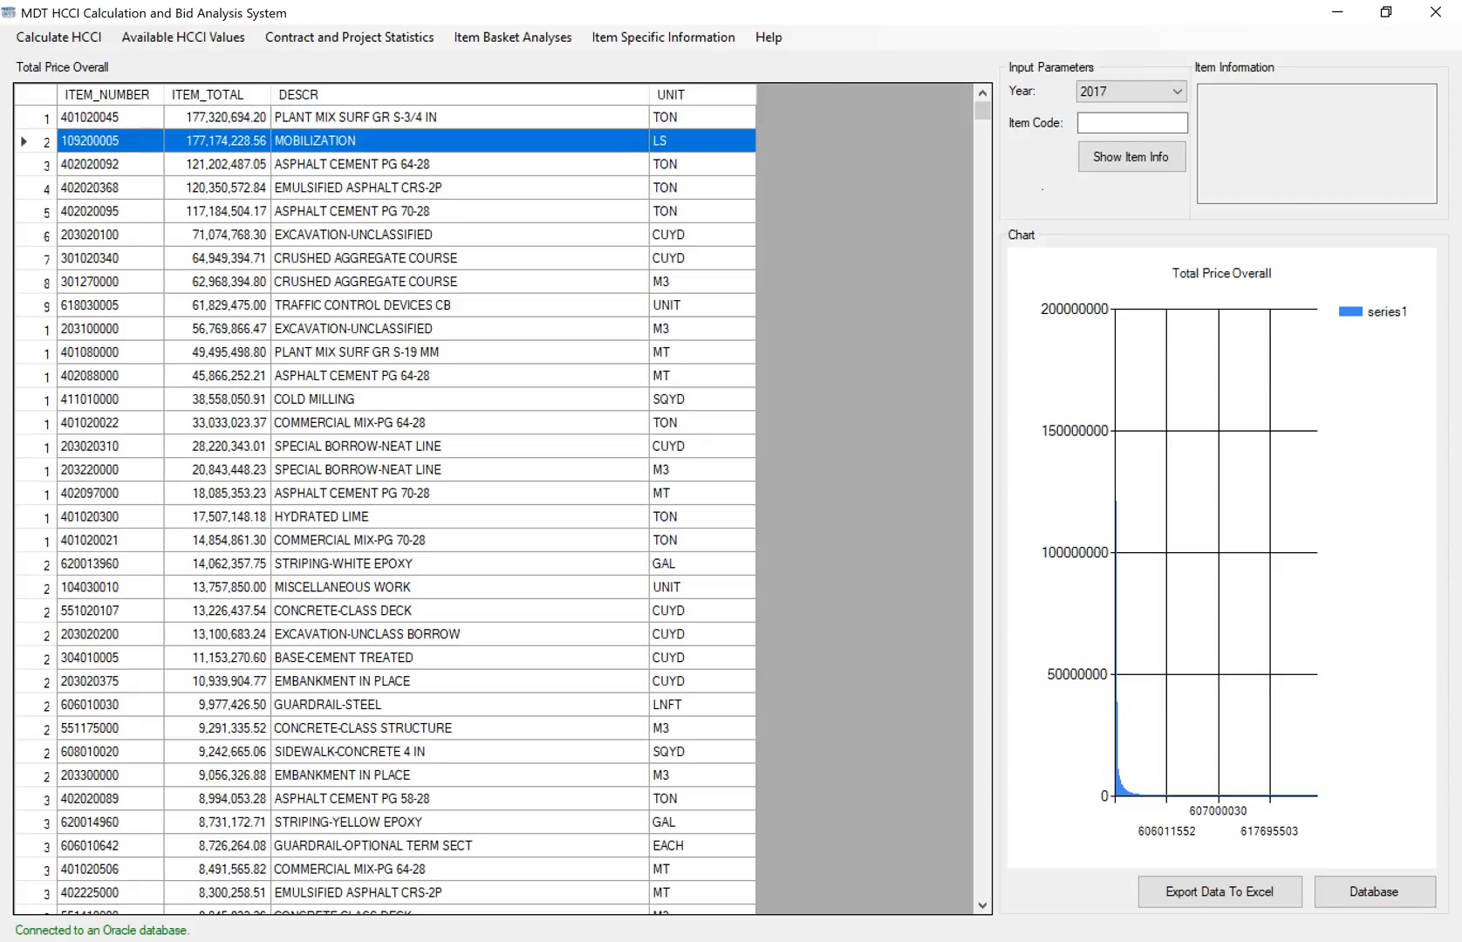
left_click_drag(110, 165, 698, 165)
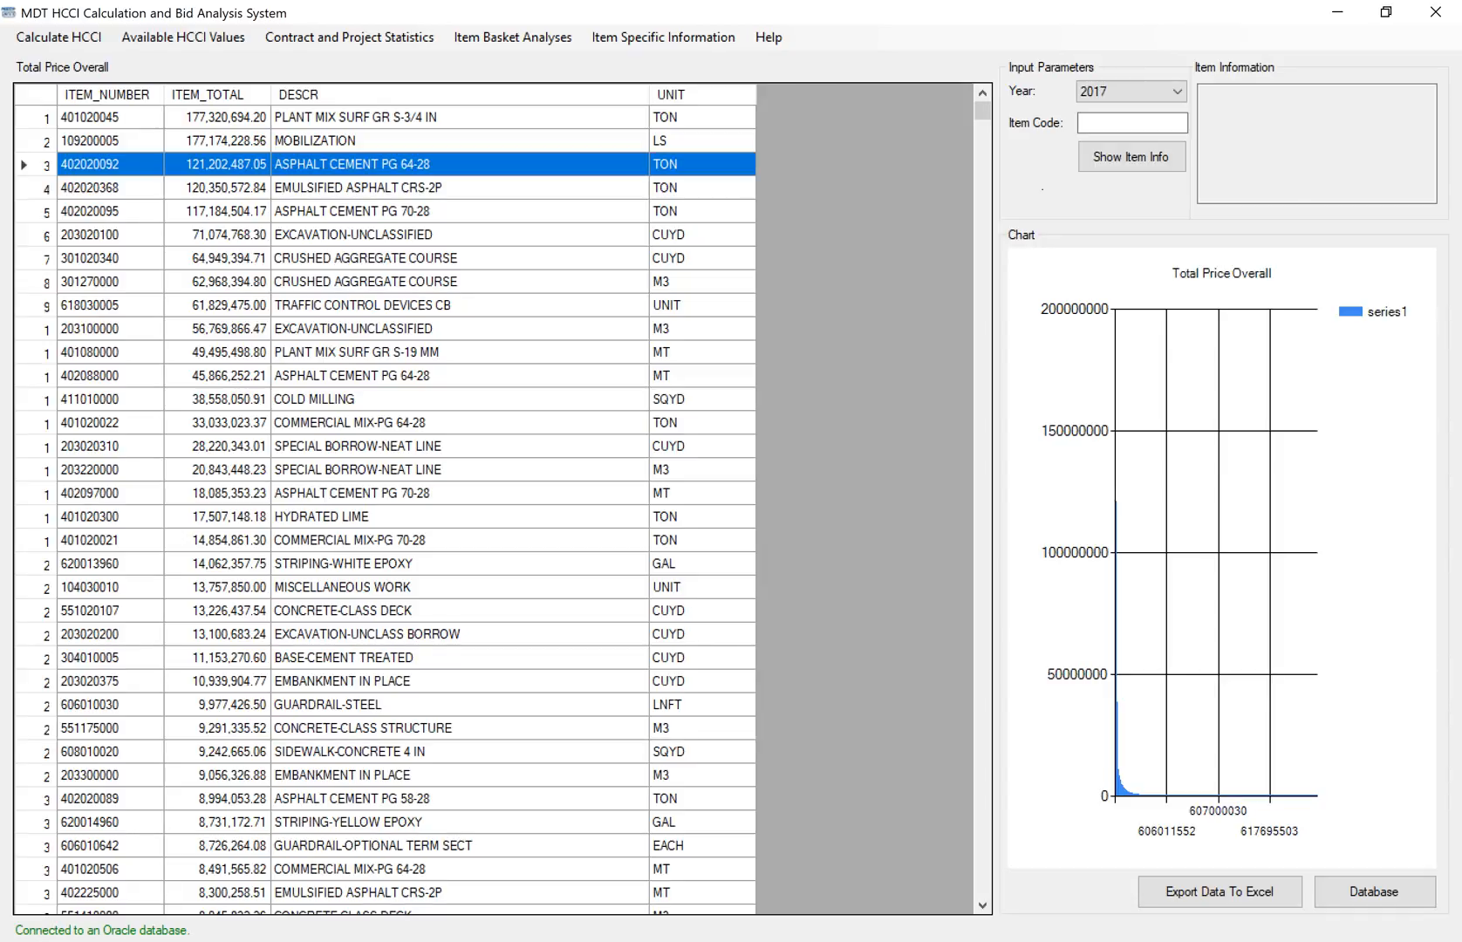
left_click_drag(111, 189, 698, 188)
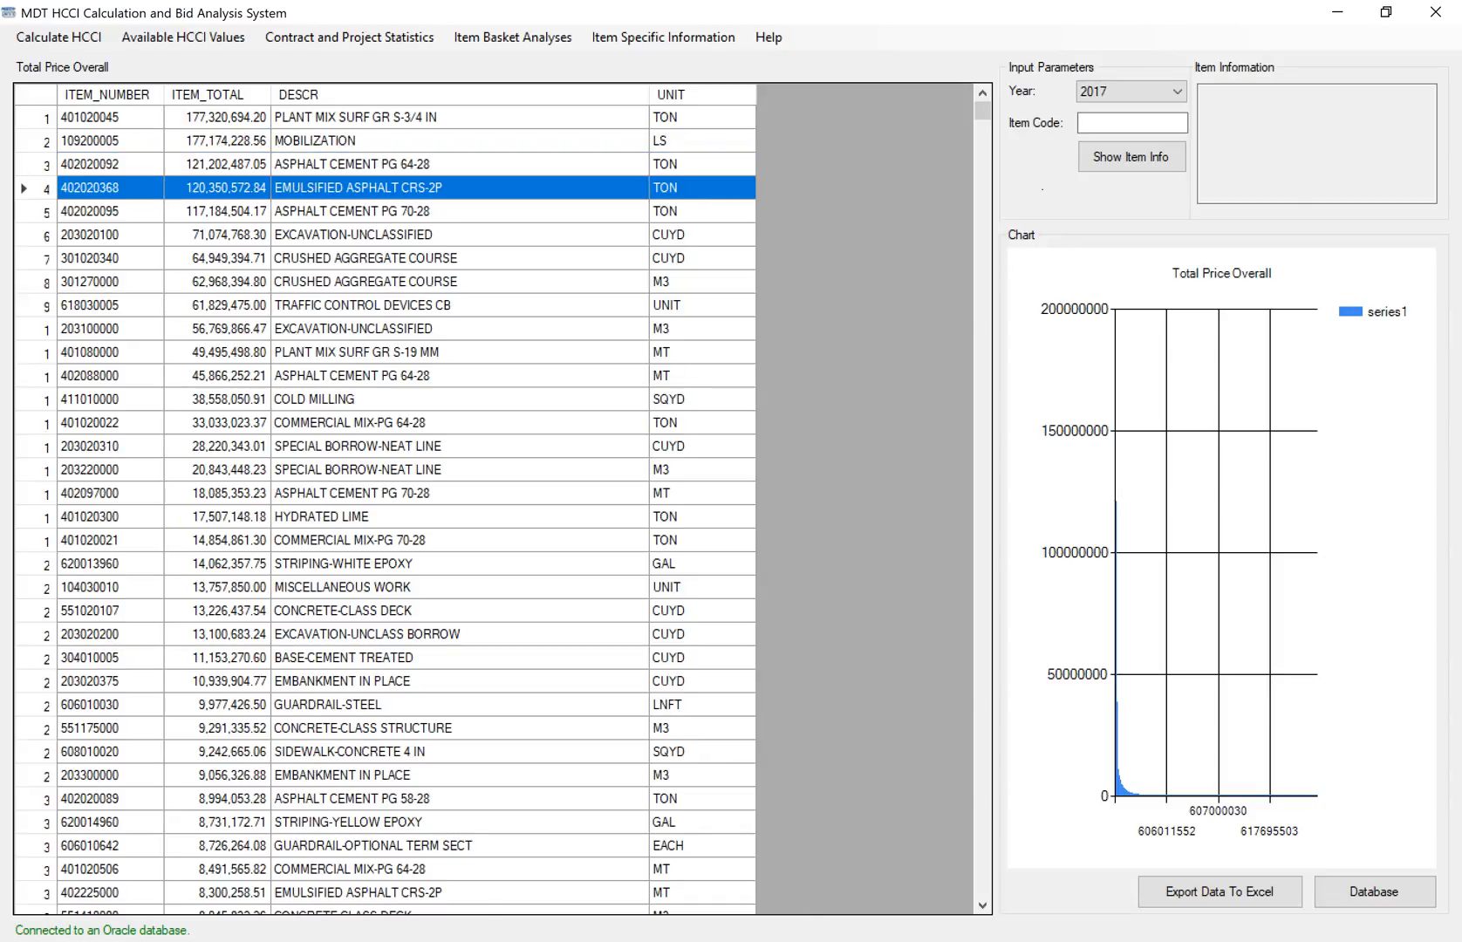
scroll(385, 497, "down", 3)
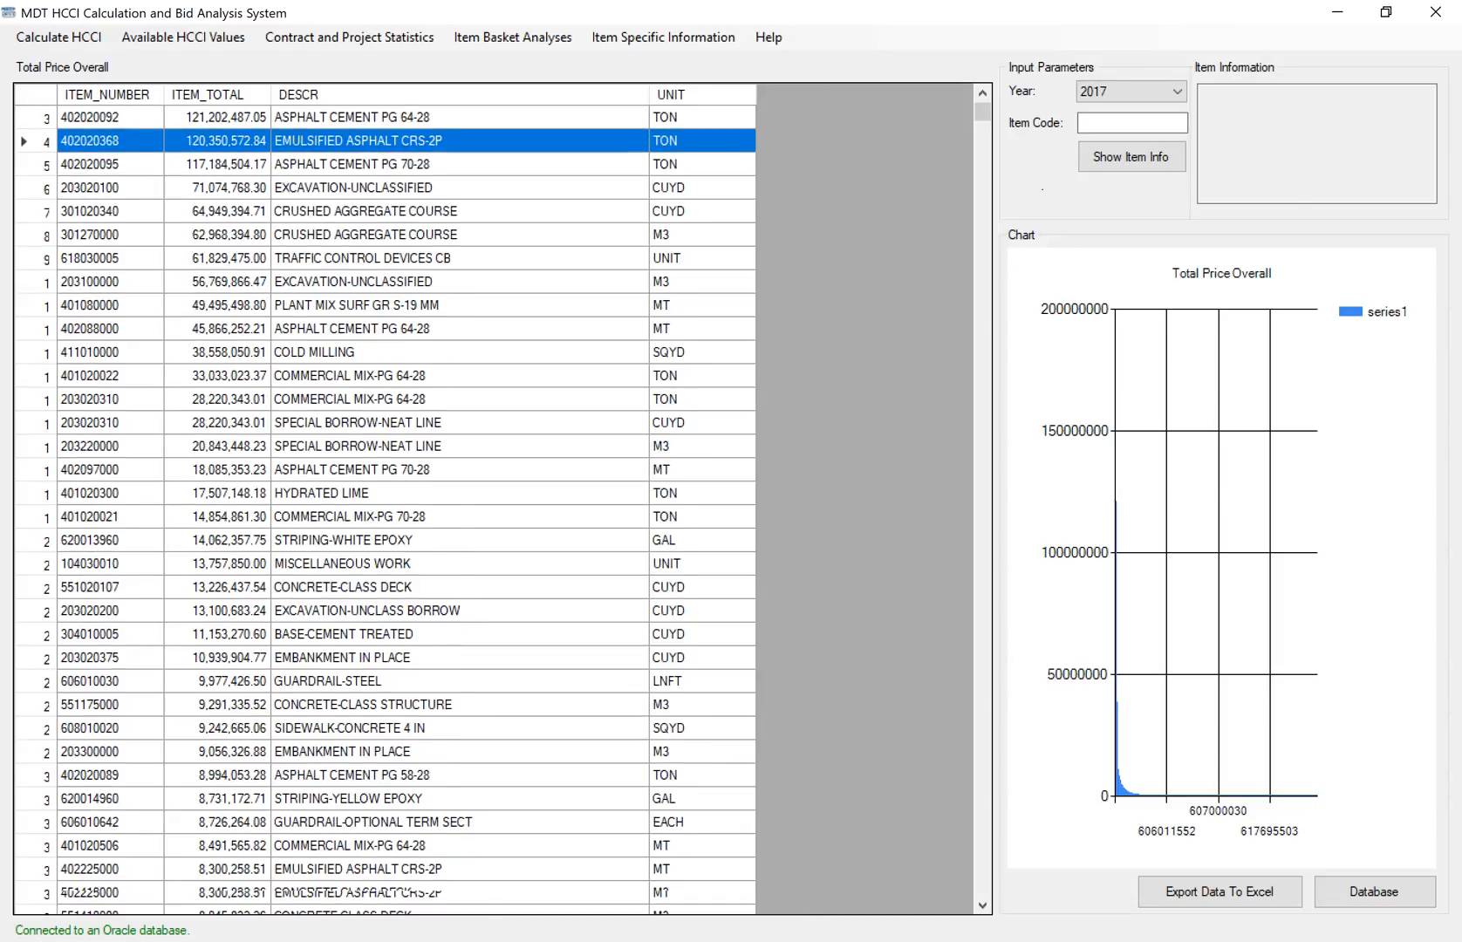
scroll(385, 498, "down", 4)
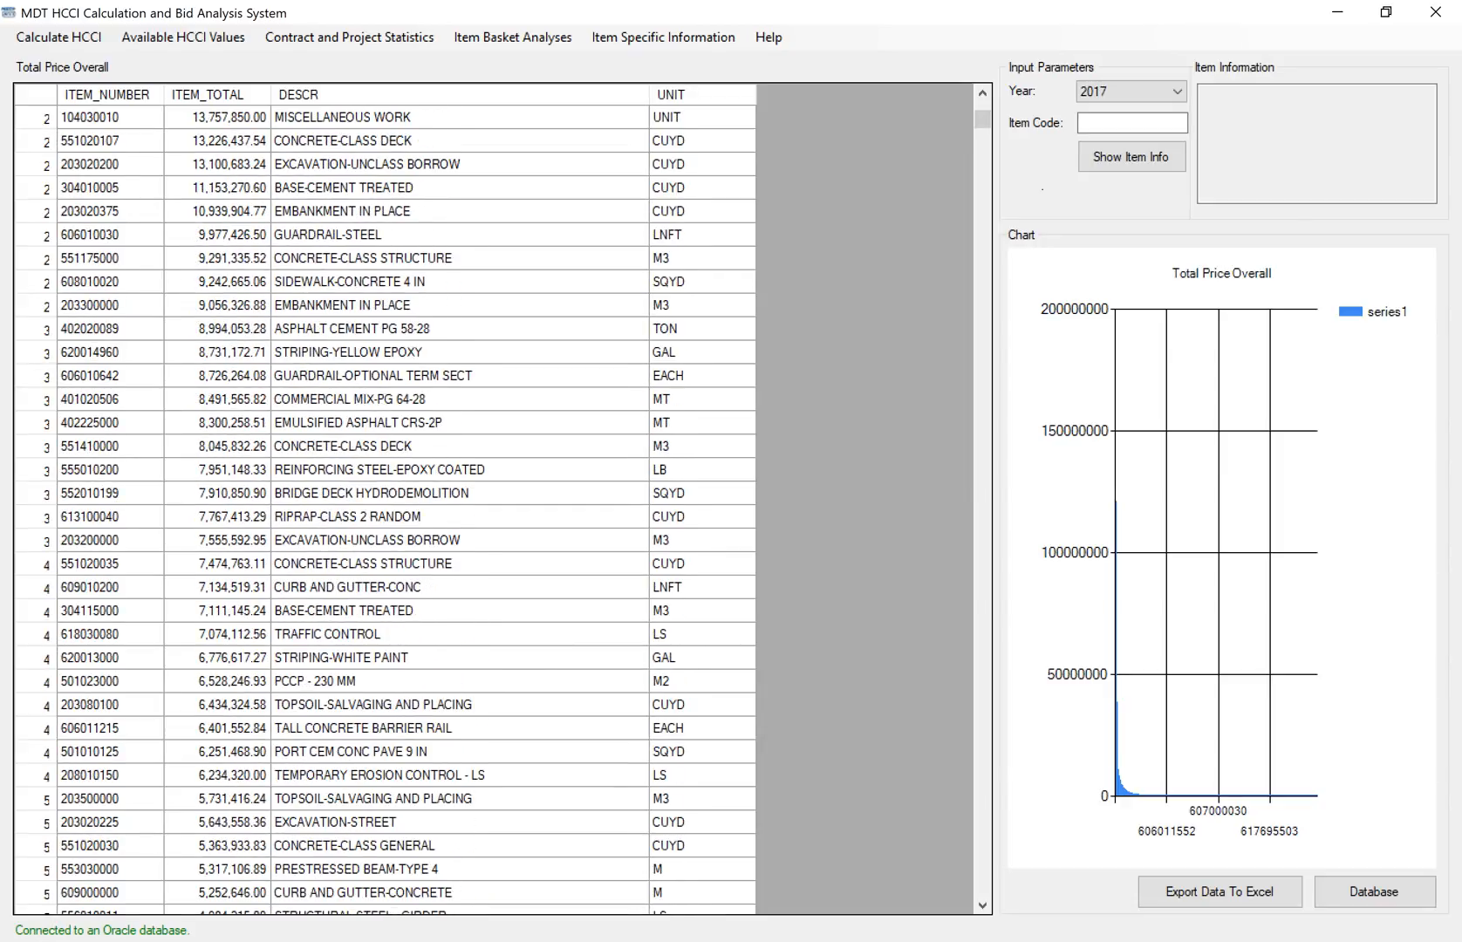
scroll(384, 497, "up", 7)
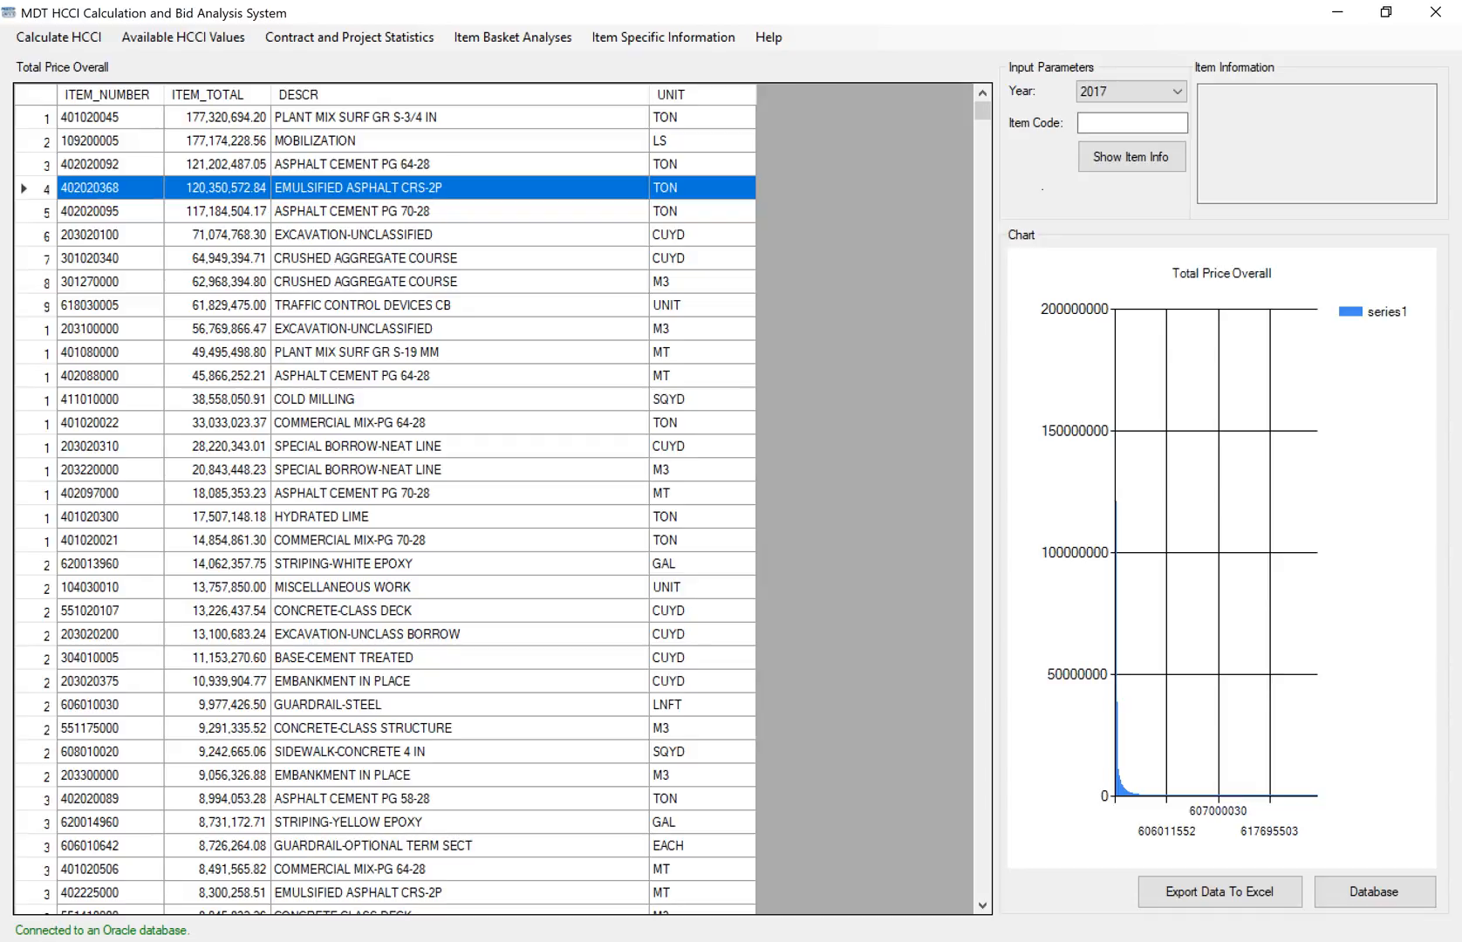
- Generate the Total Price By Year report from the item price analysis
left_click(513, 37)
mouse_move(559, 83)
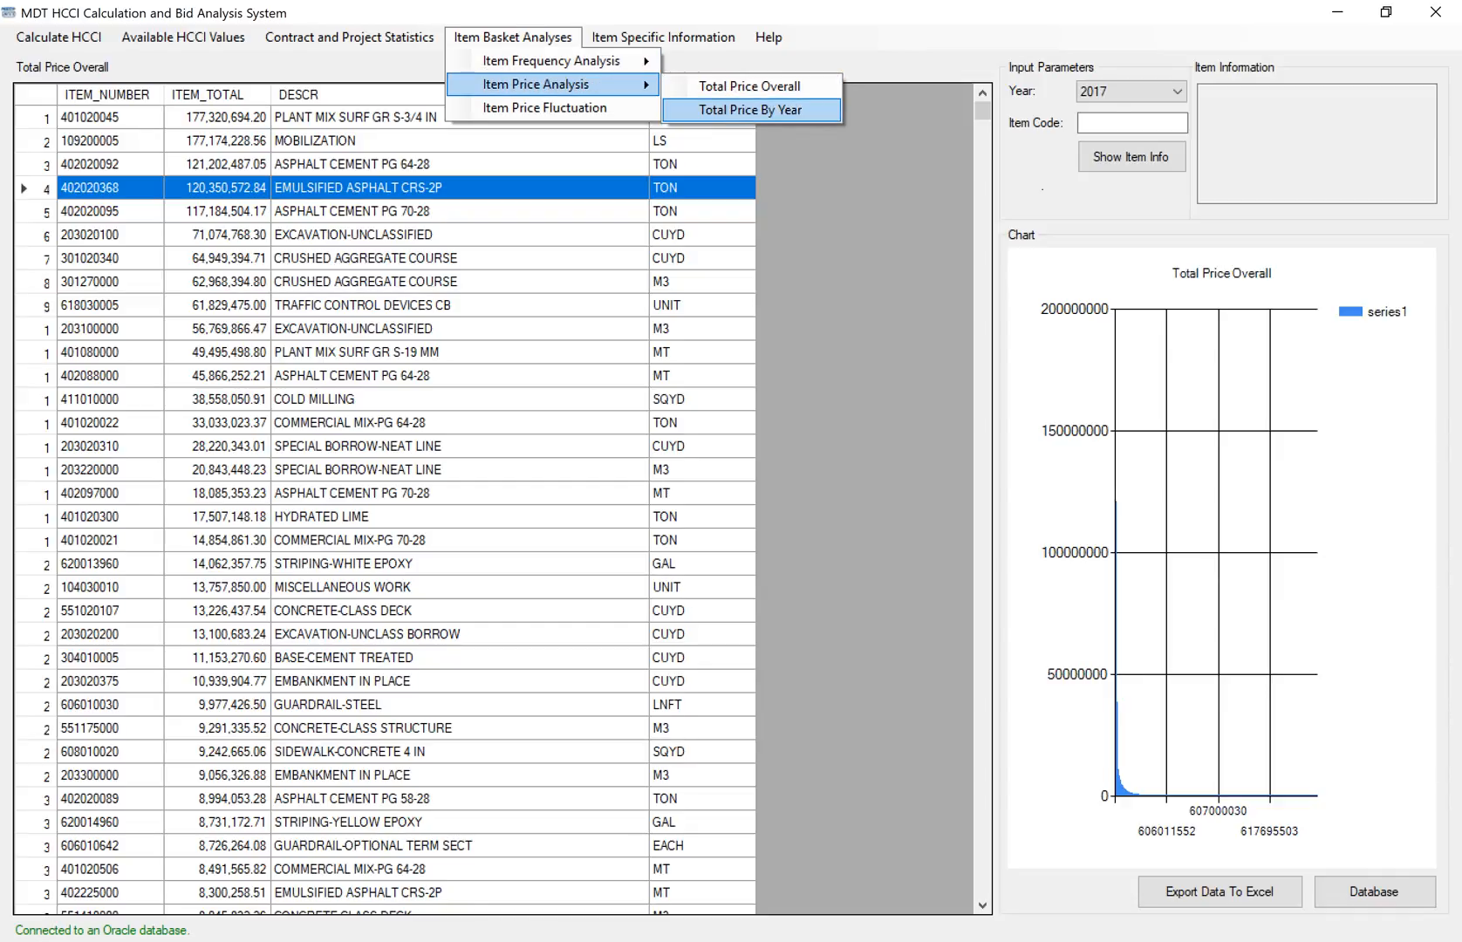
key("Return")
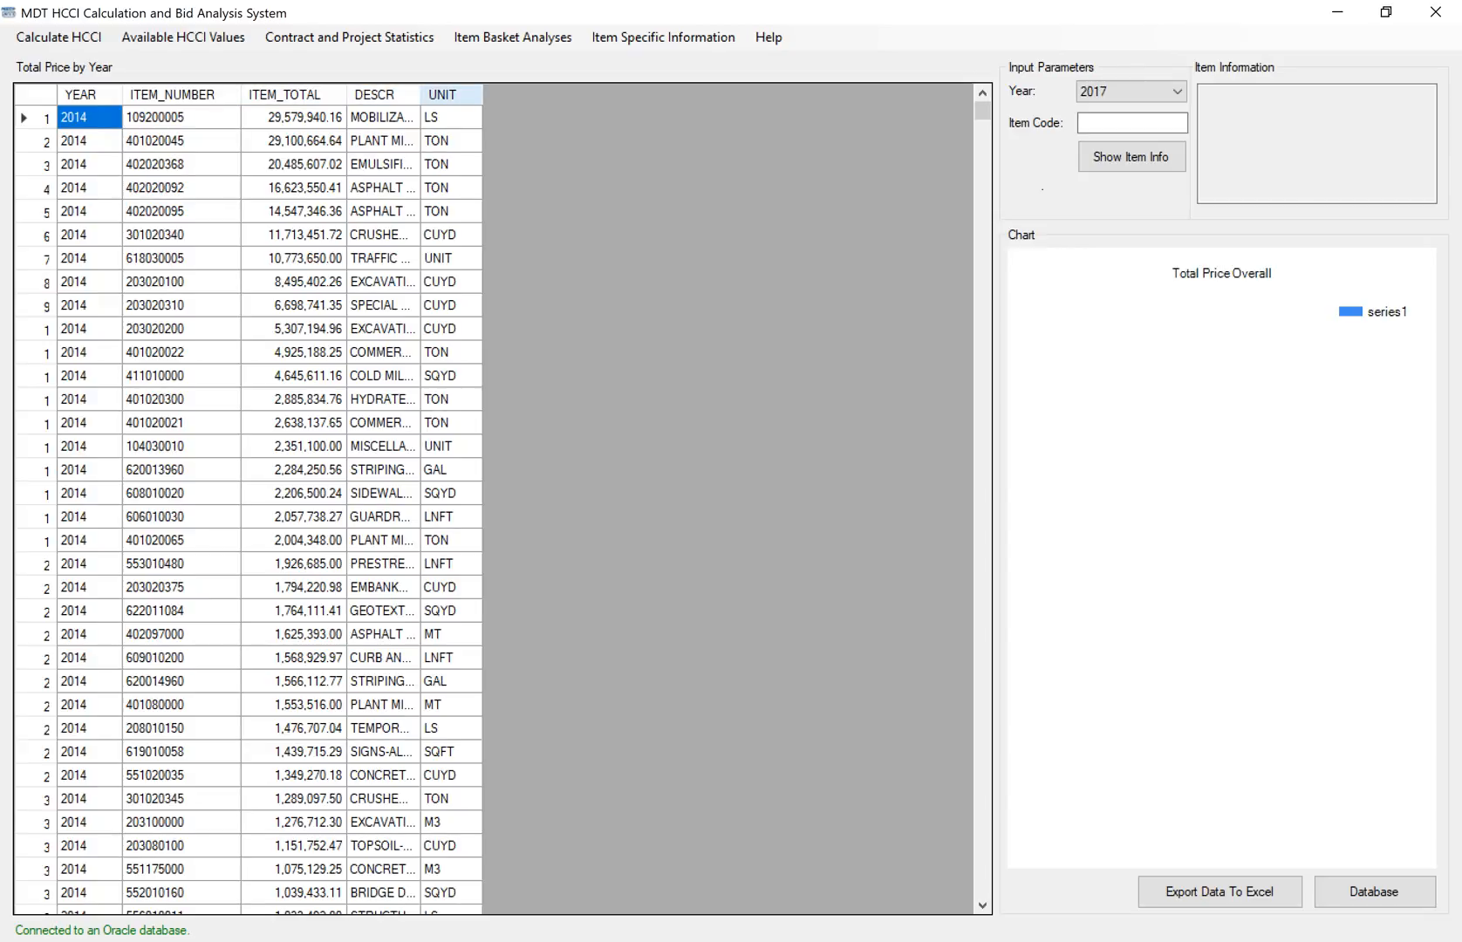
- Examine the costliest 2014 items, checking the year, total and description of the mobilization row and the total of item 401020045
left_click(451, 164)
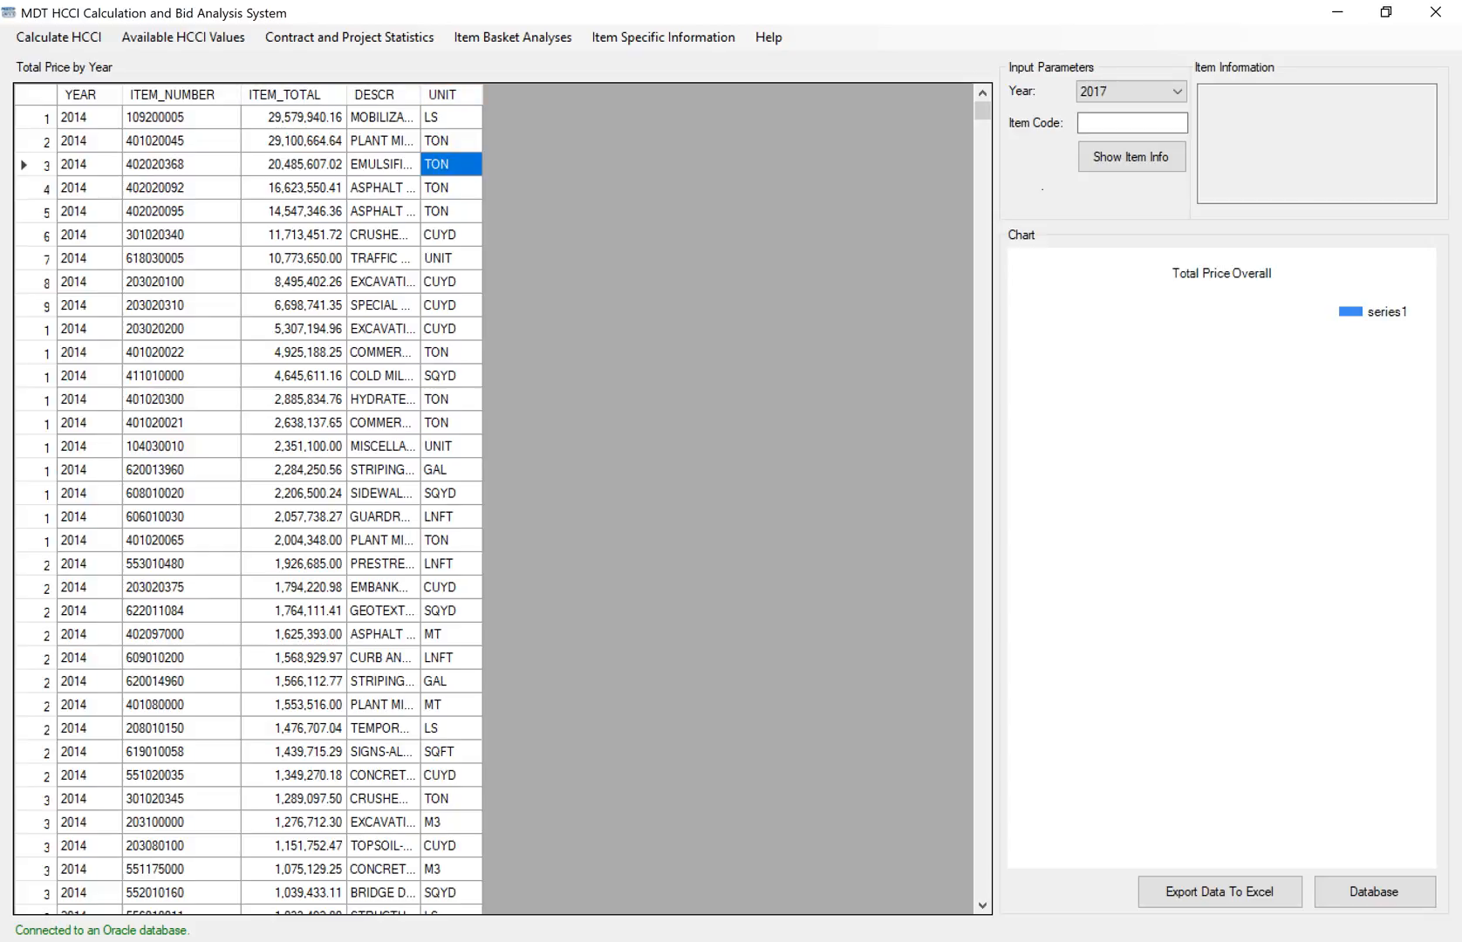
left_click(89, 117)
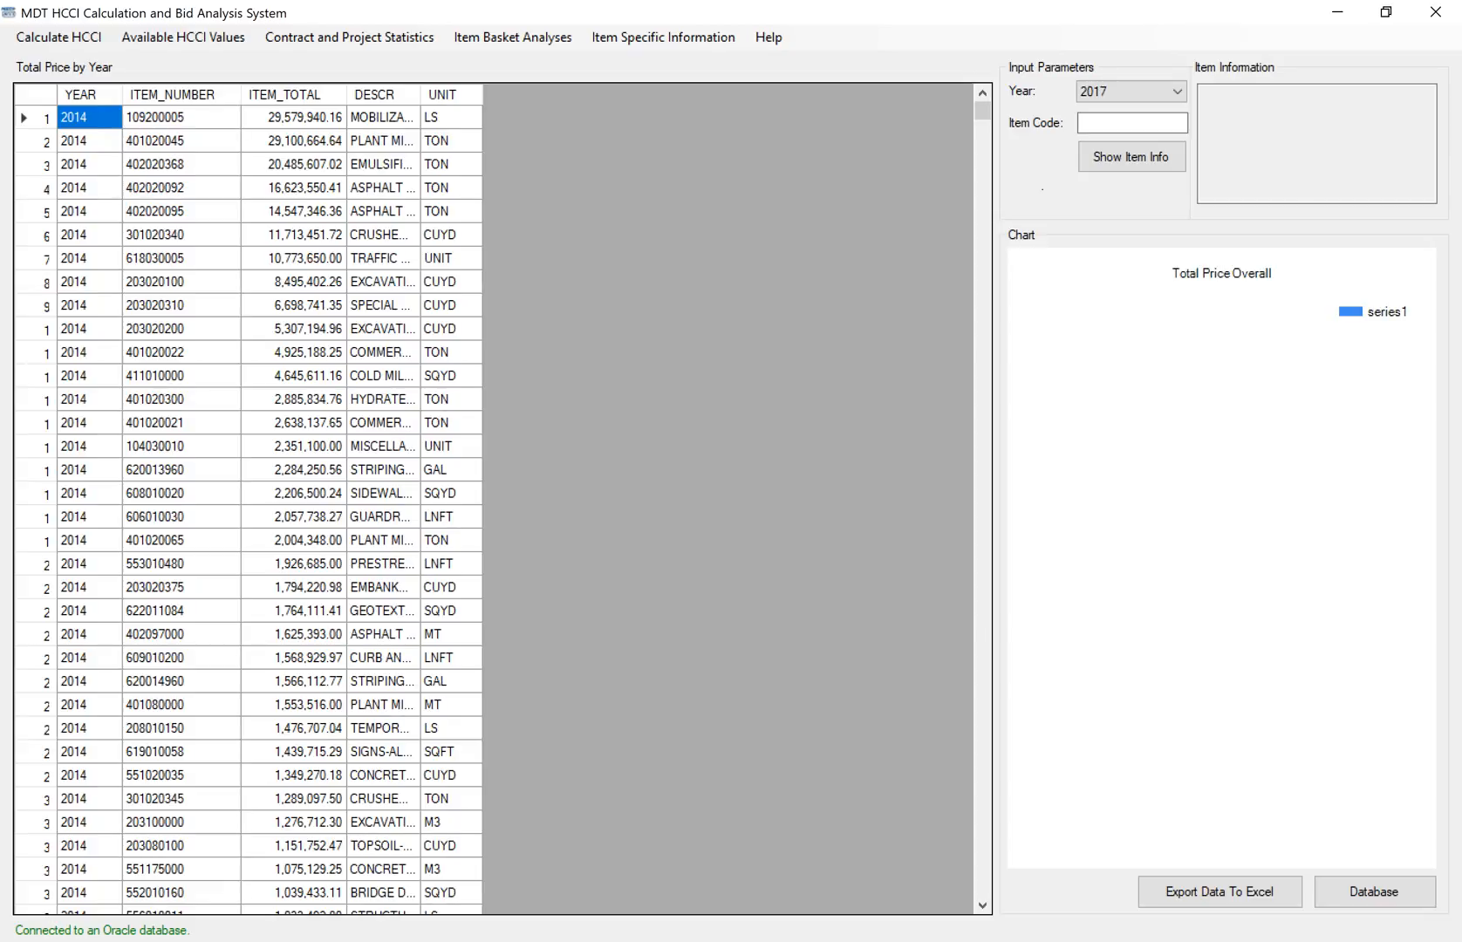
left_click(294, 117)
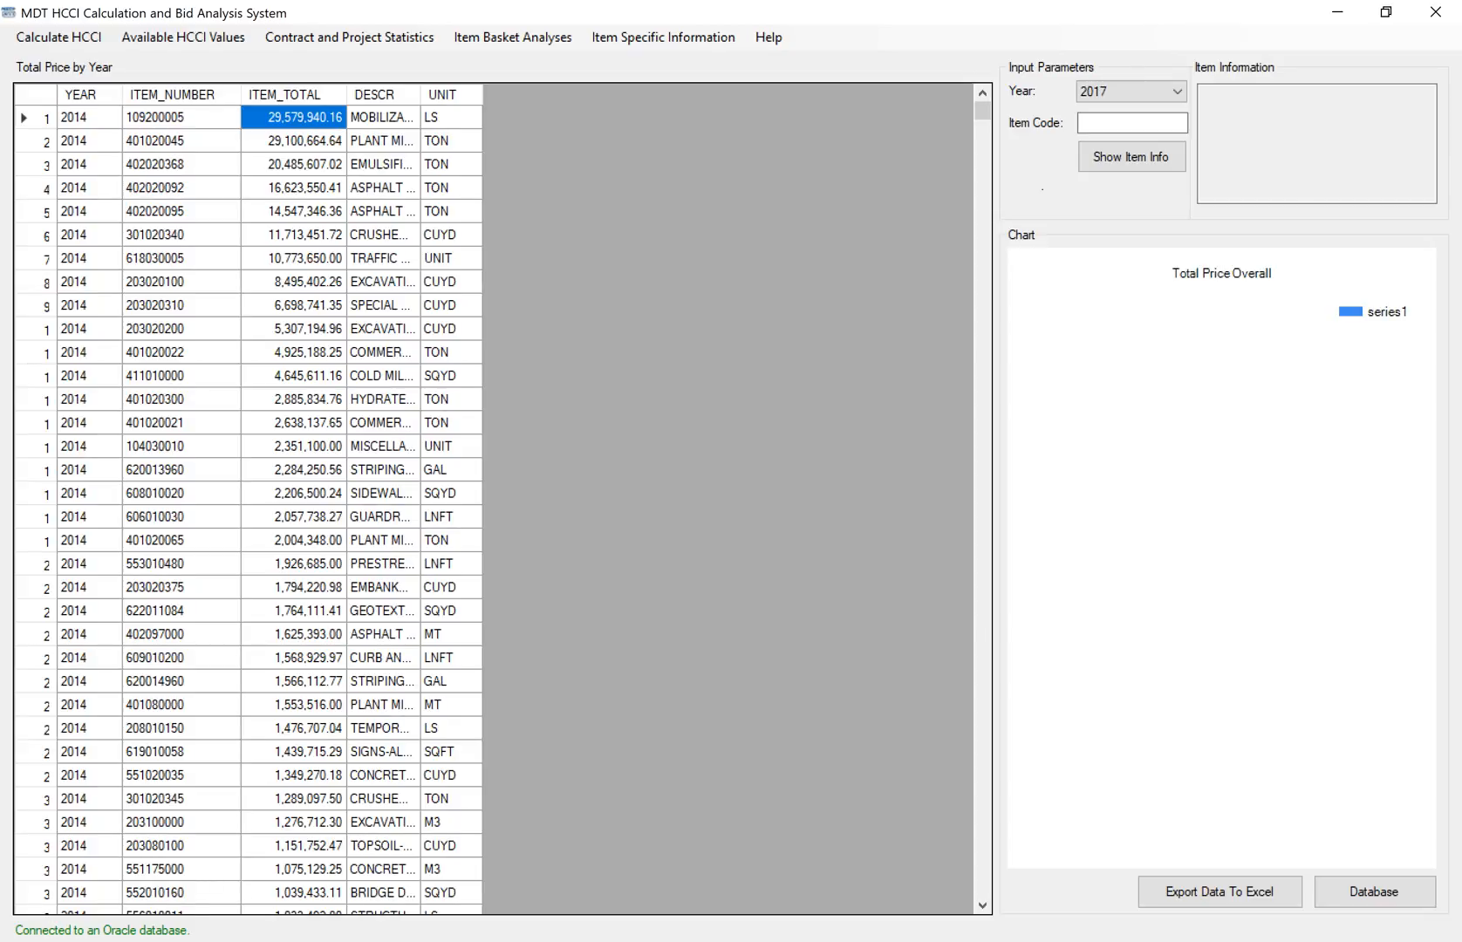
left_click(382, 117)
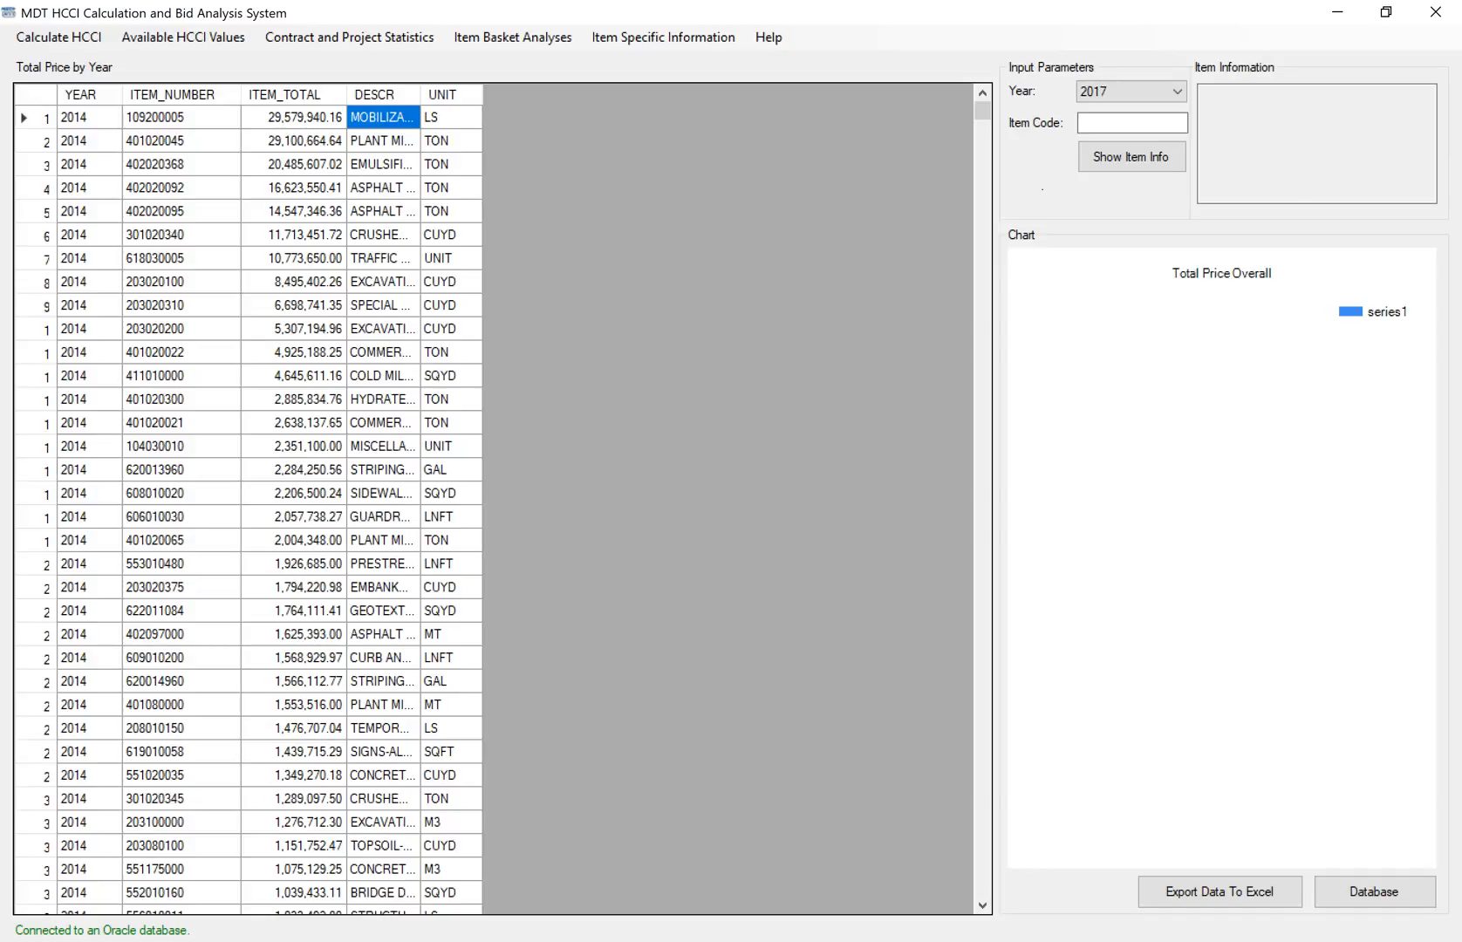
left_click(293, 117)
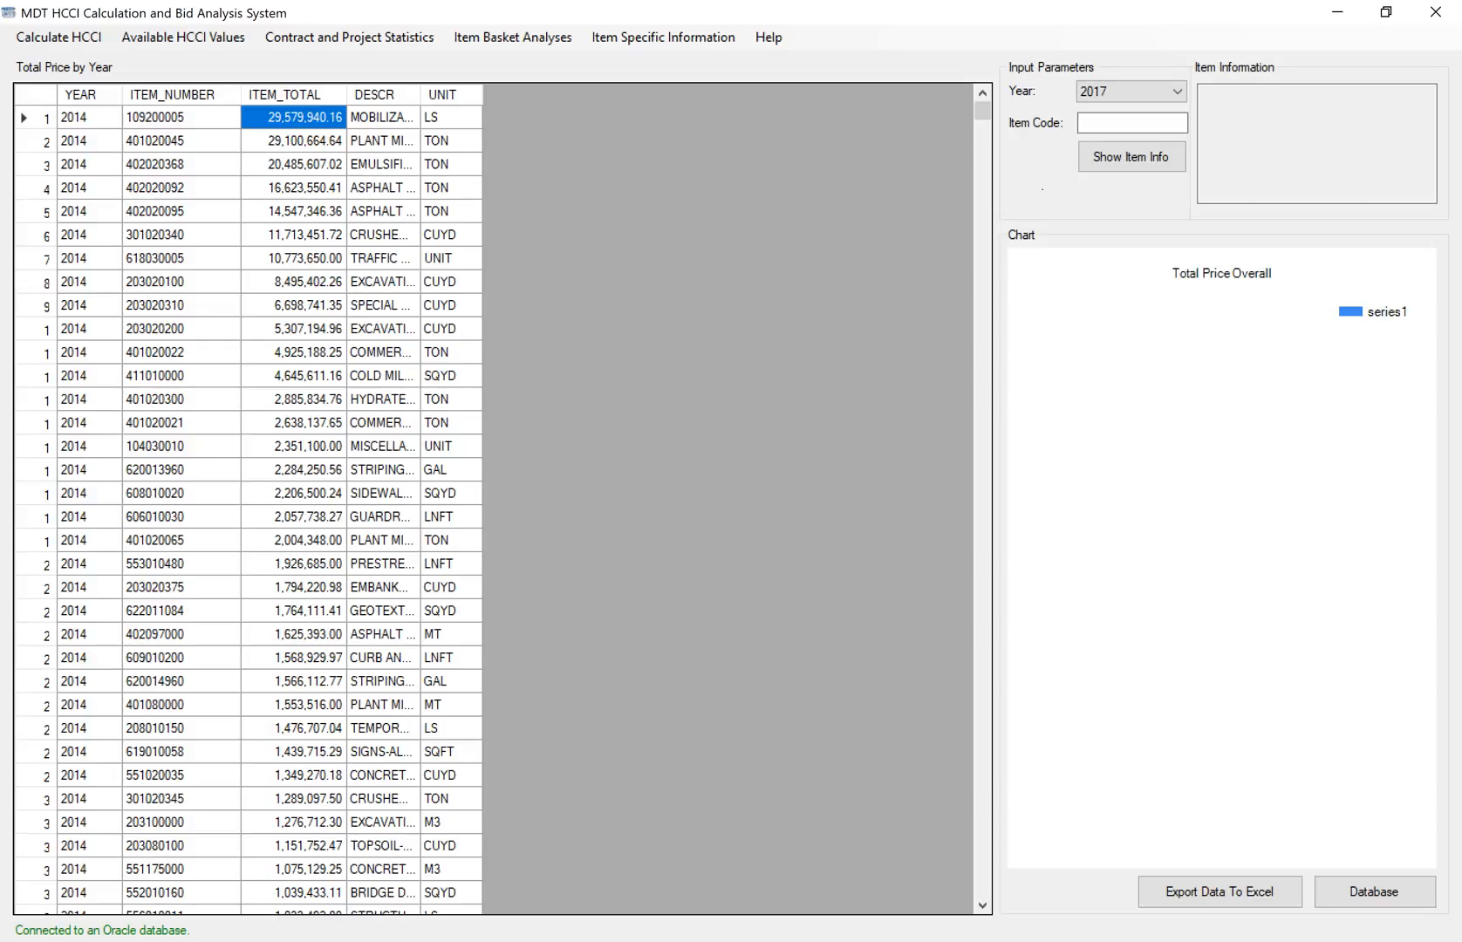
left_click(293, 140)
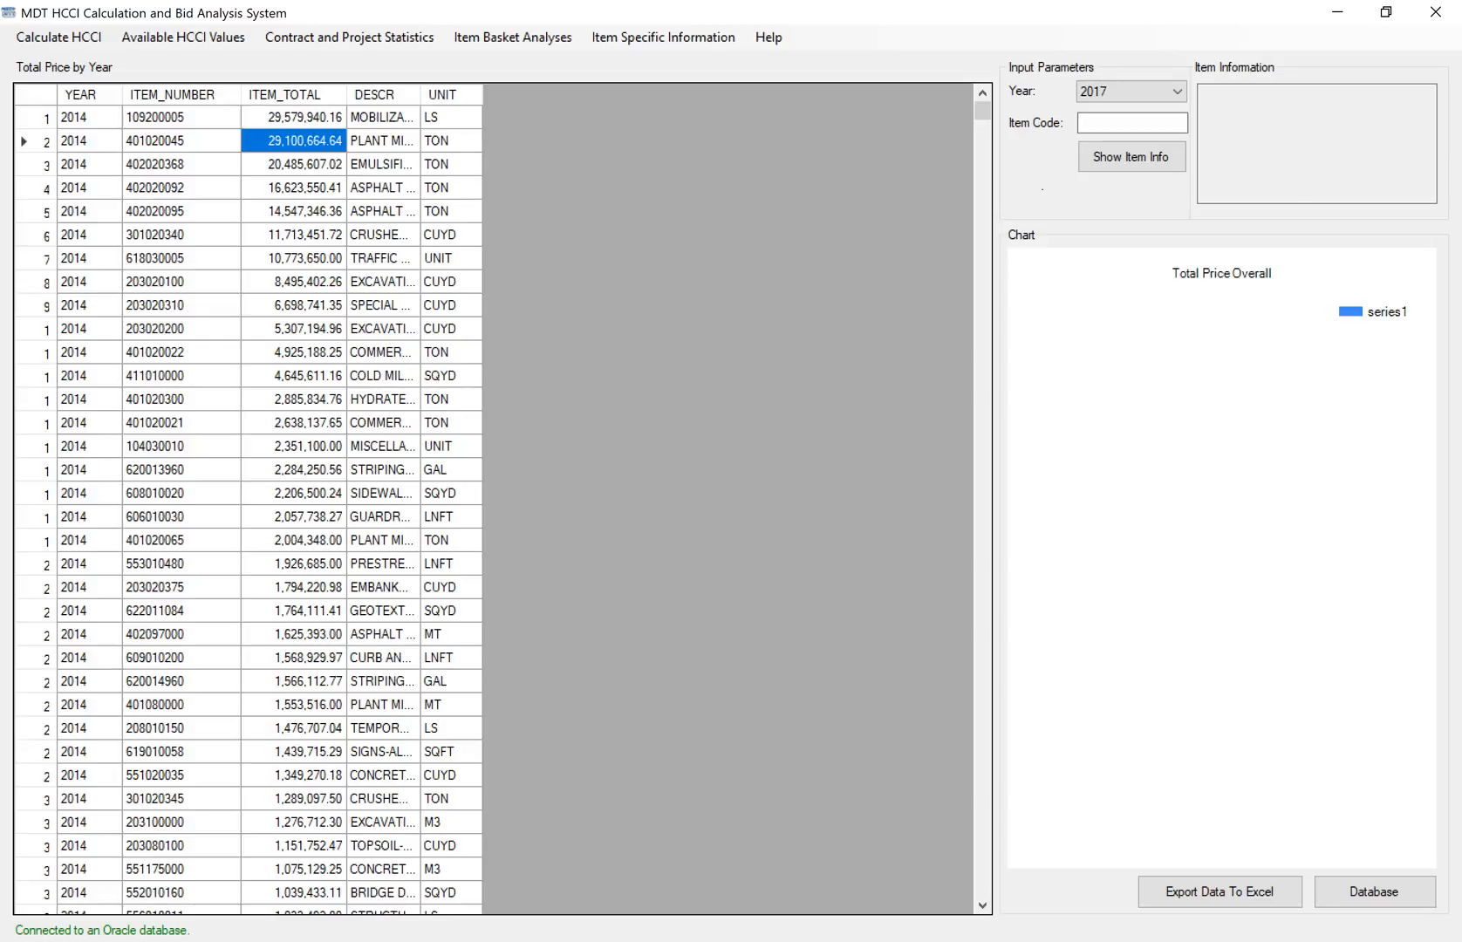
- Generate the Item Price Fluctuation report and sort it by frequency count and by standard deviation
left_click(513, 36)
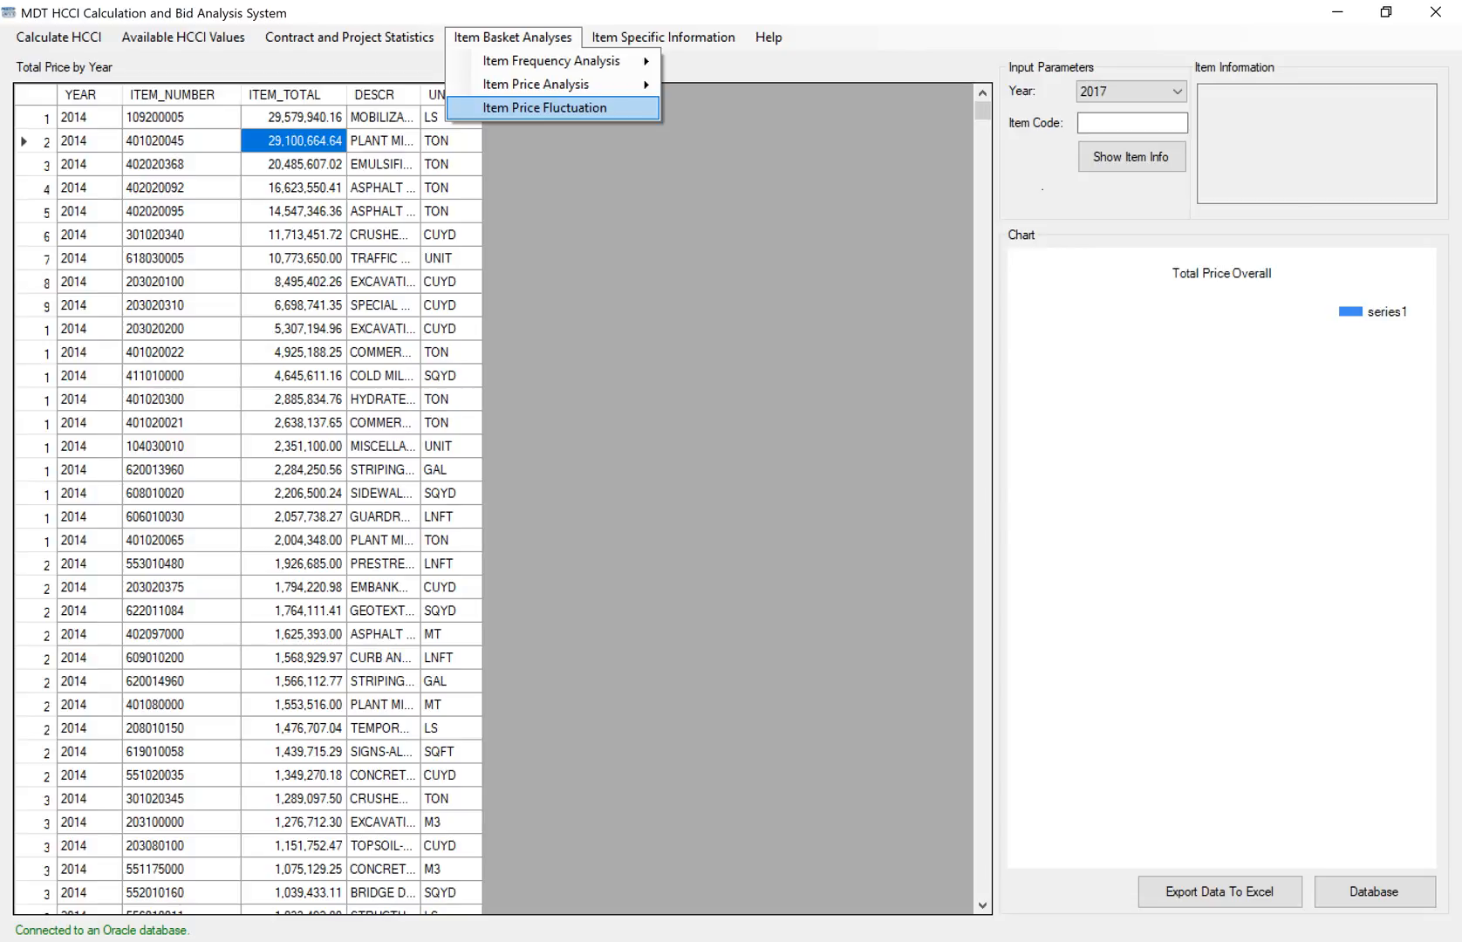
key("Return")
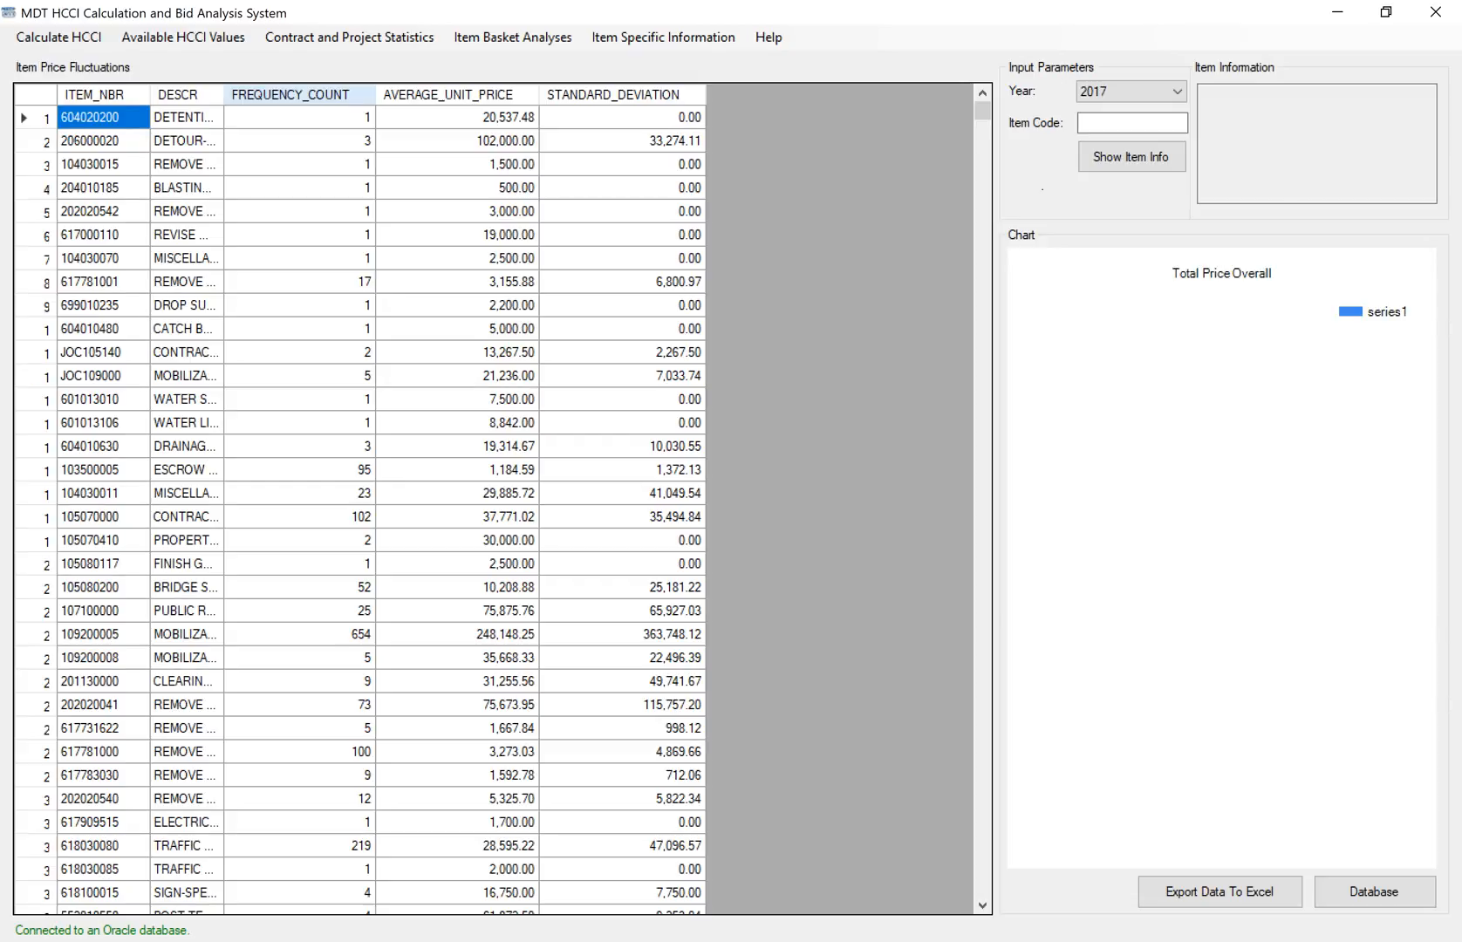
left_click(291, 94)
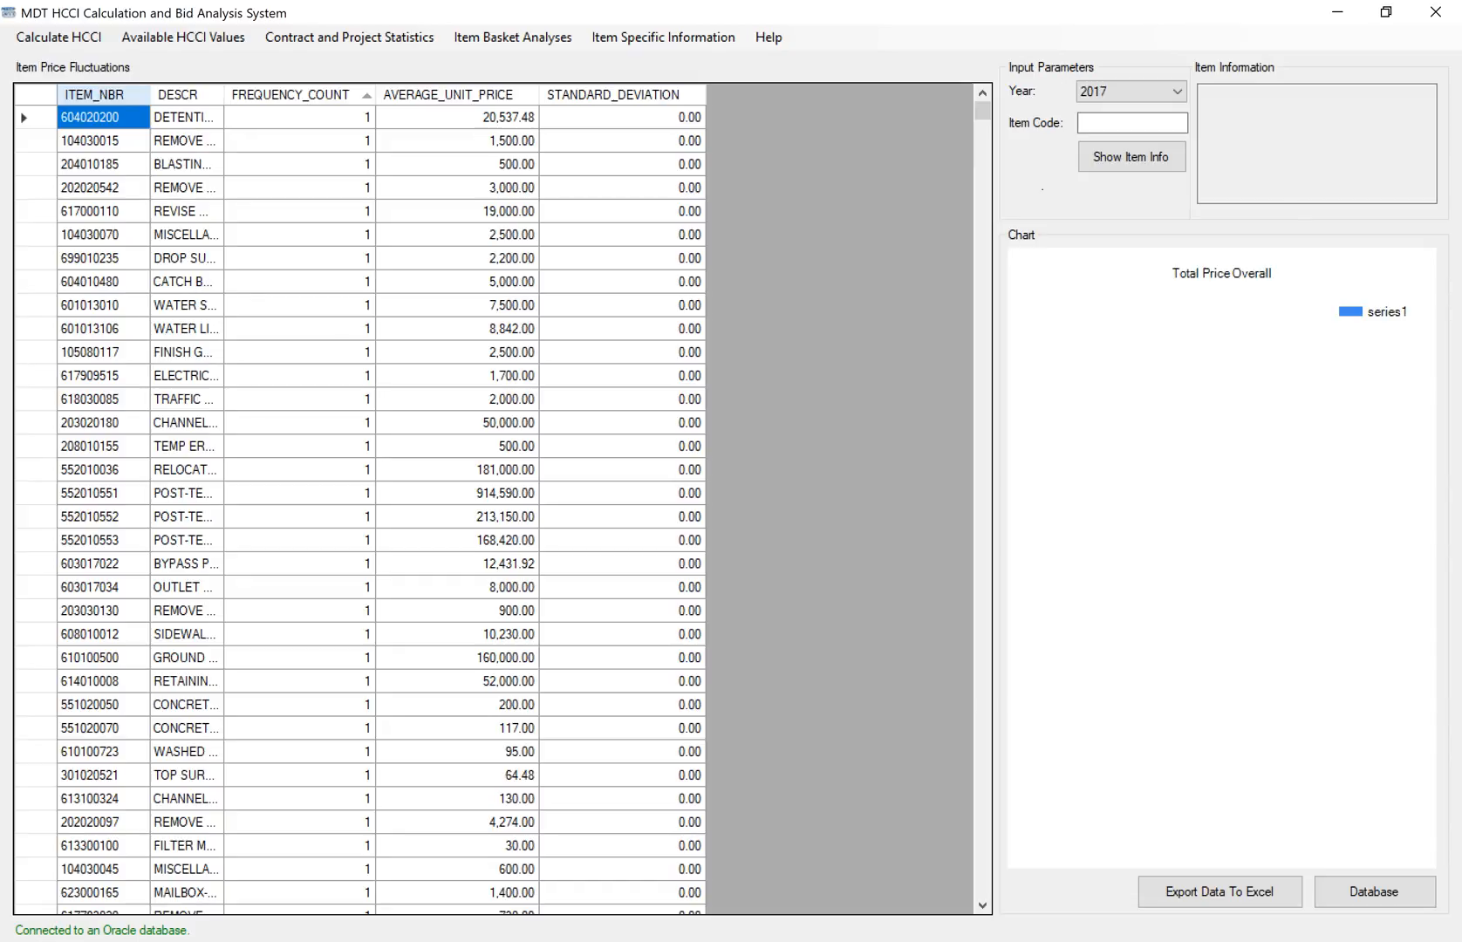
left_click(614, 94)
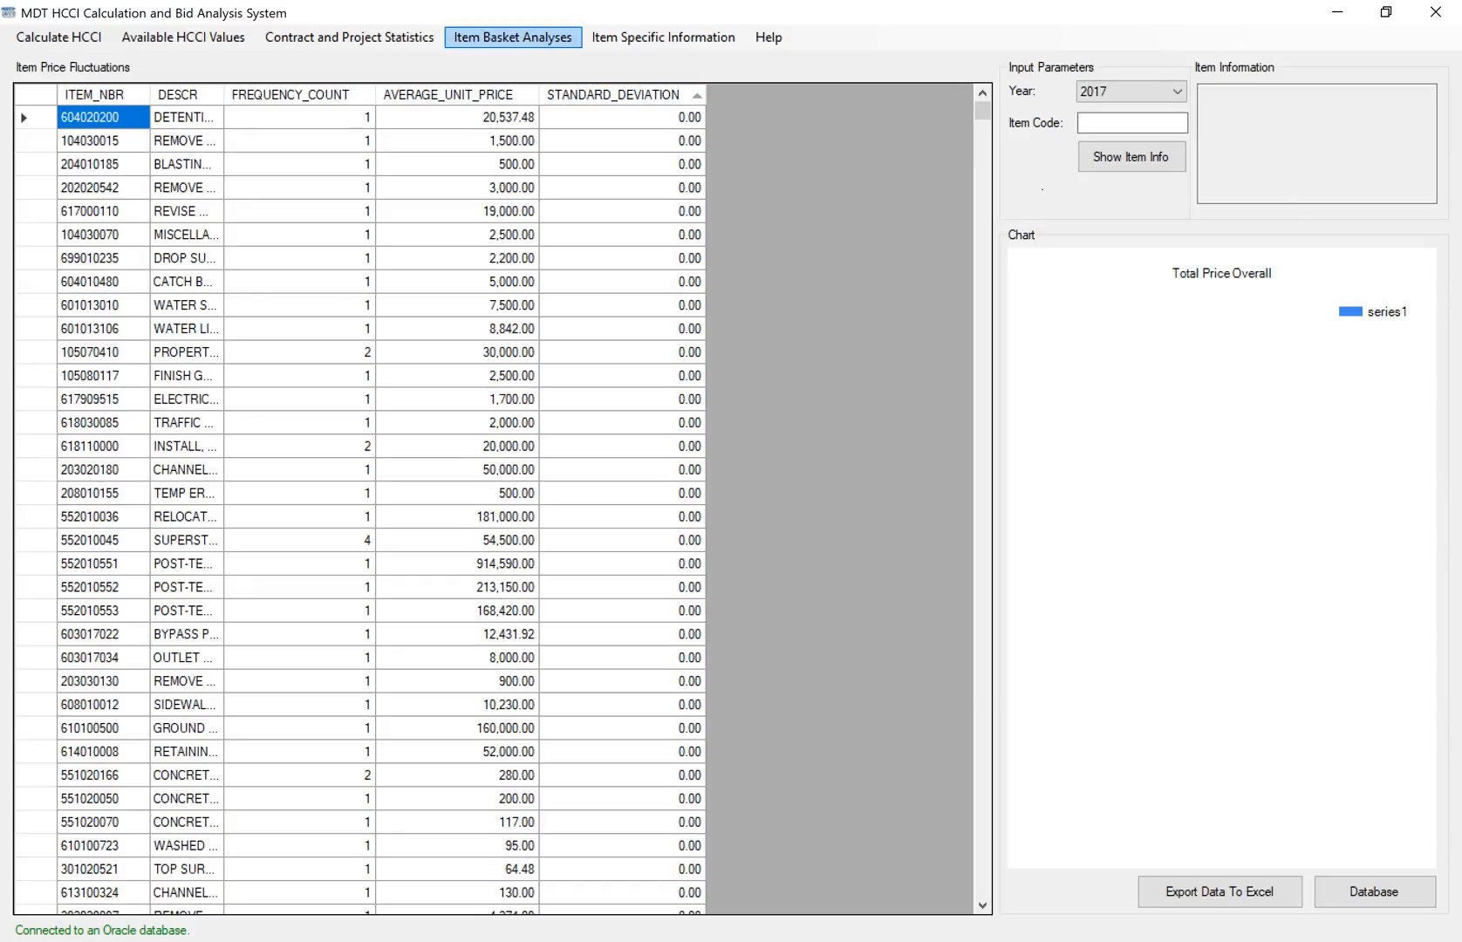
- Regenerate the Item Price Fluctuation report in its default order and check the average unit price and standard deviation of item 104030070
left_click(512, 36)
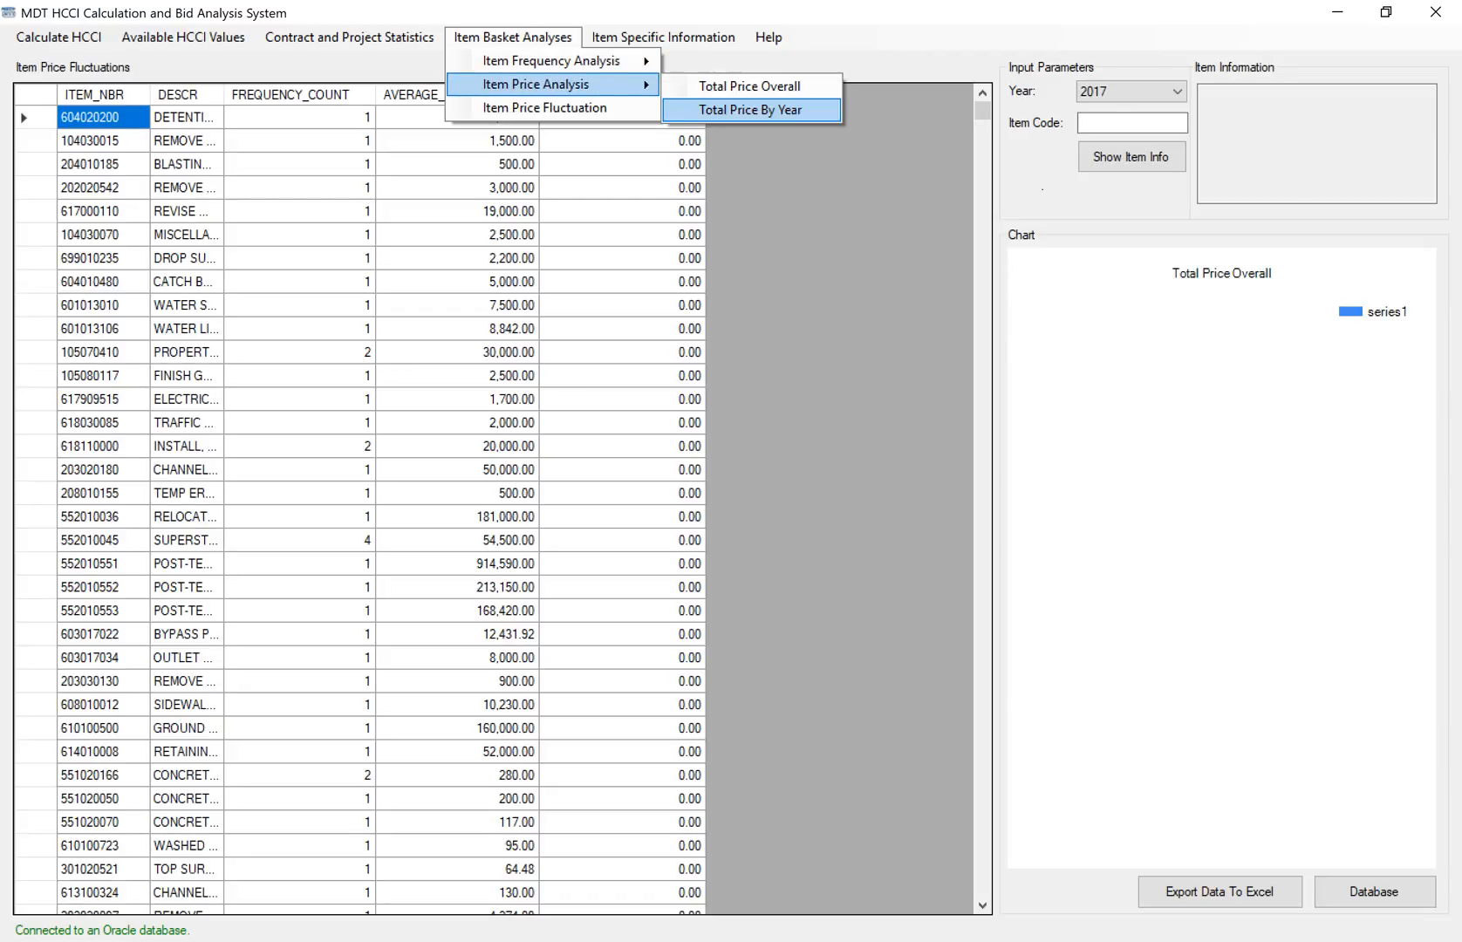
left_click(544, 107)
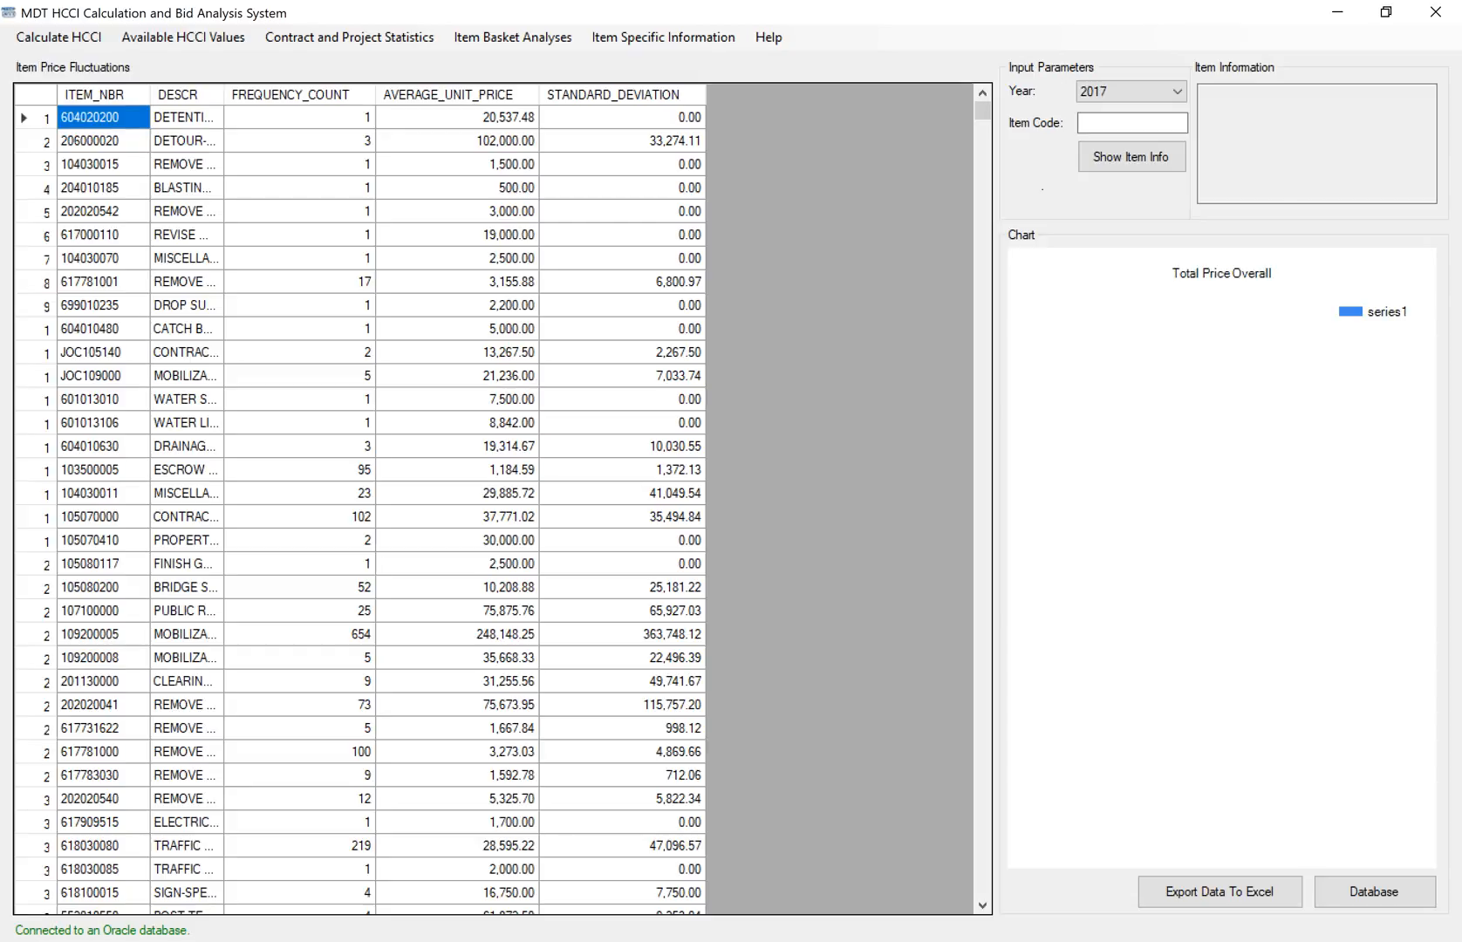
left_click(187, 141)
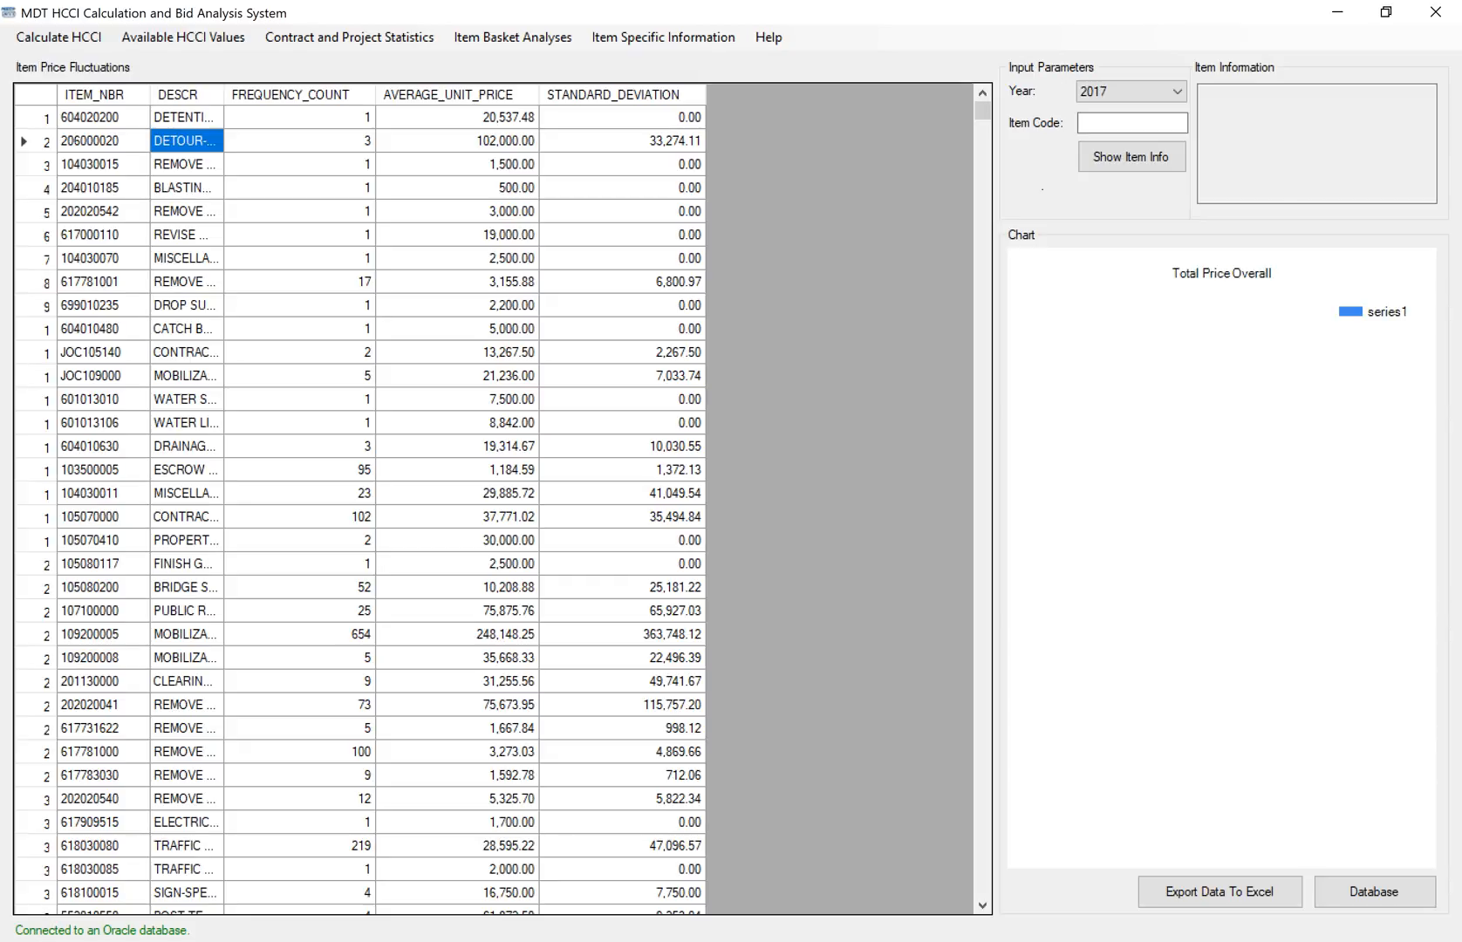
left_click(458, 258)
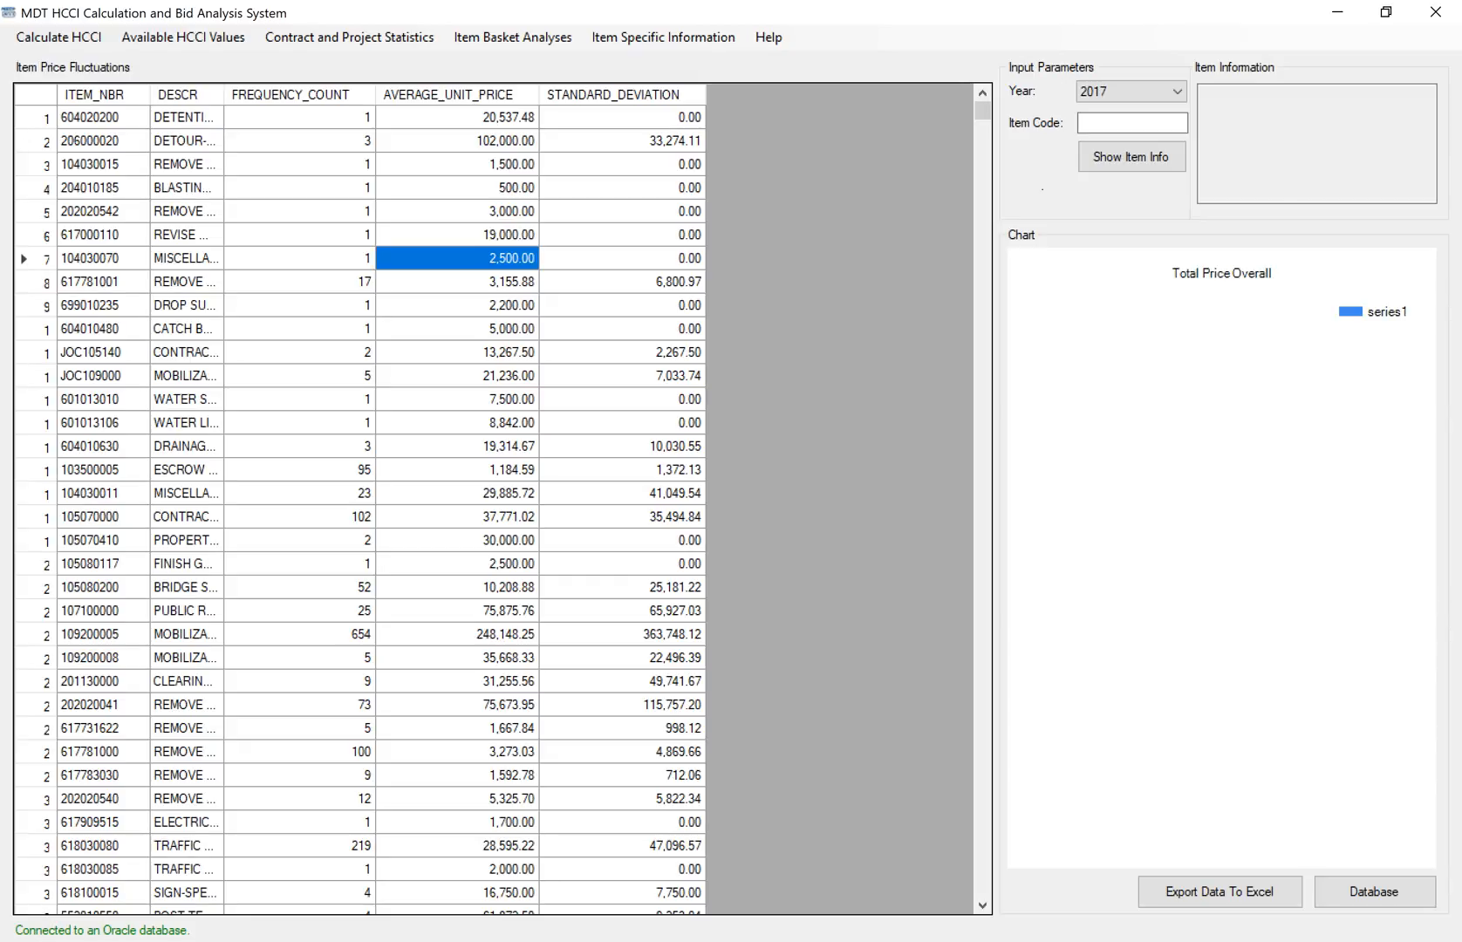
left_click(622, 259)
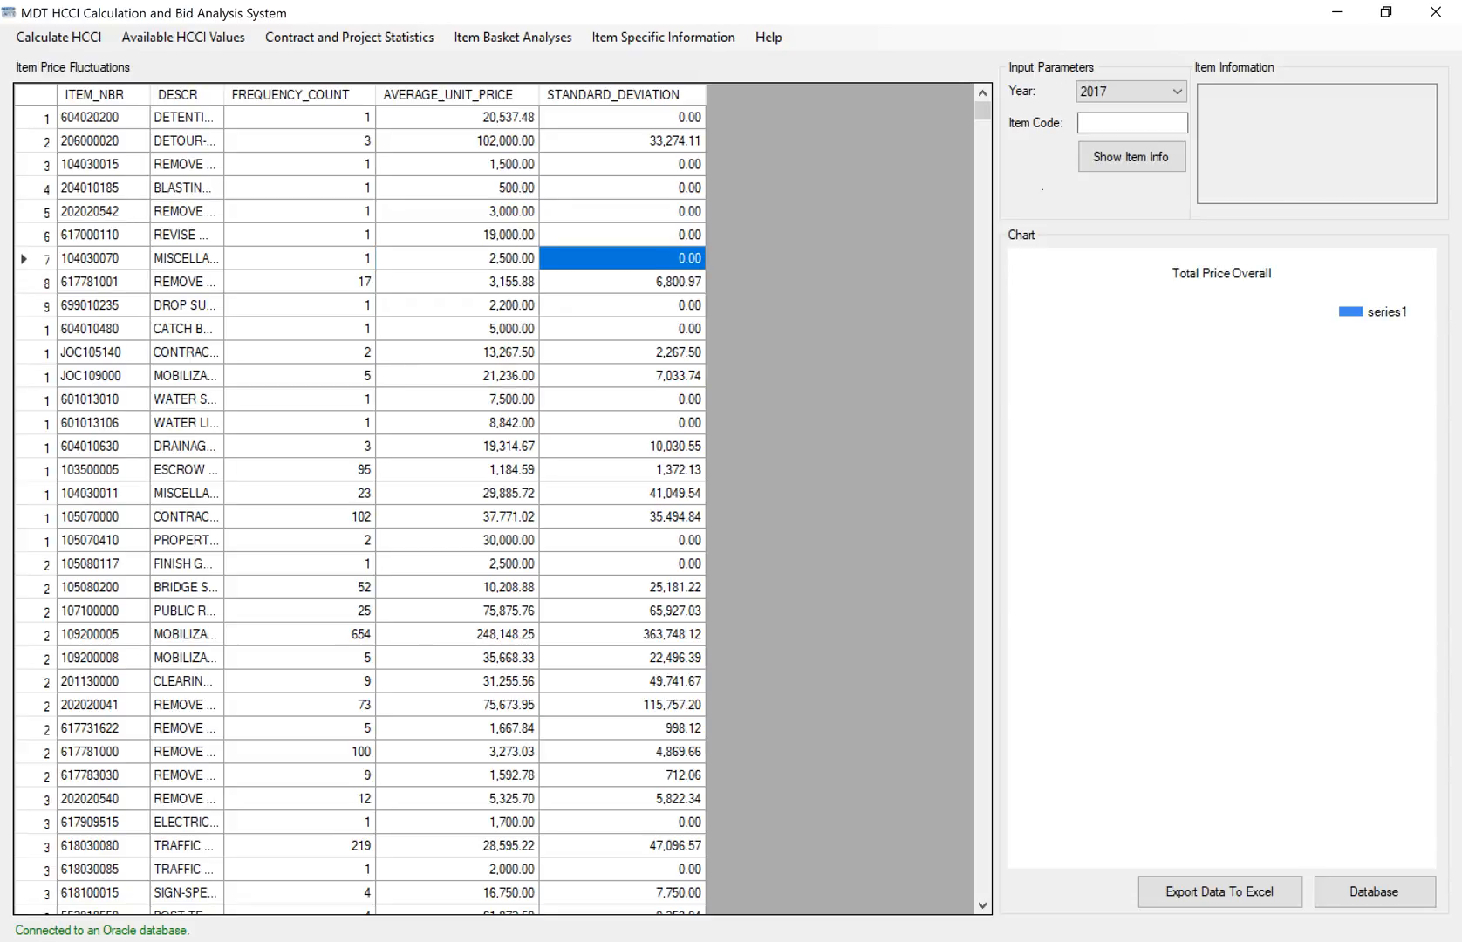
- Examine the row of item 202020542 from its standard deviation and average unit price back to its frequency count, description and number
left_click(622, 211)
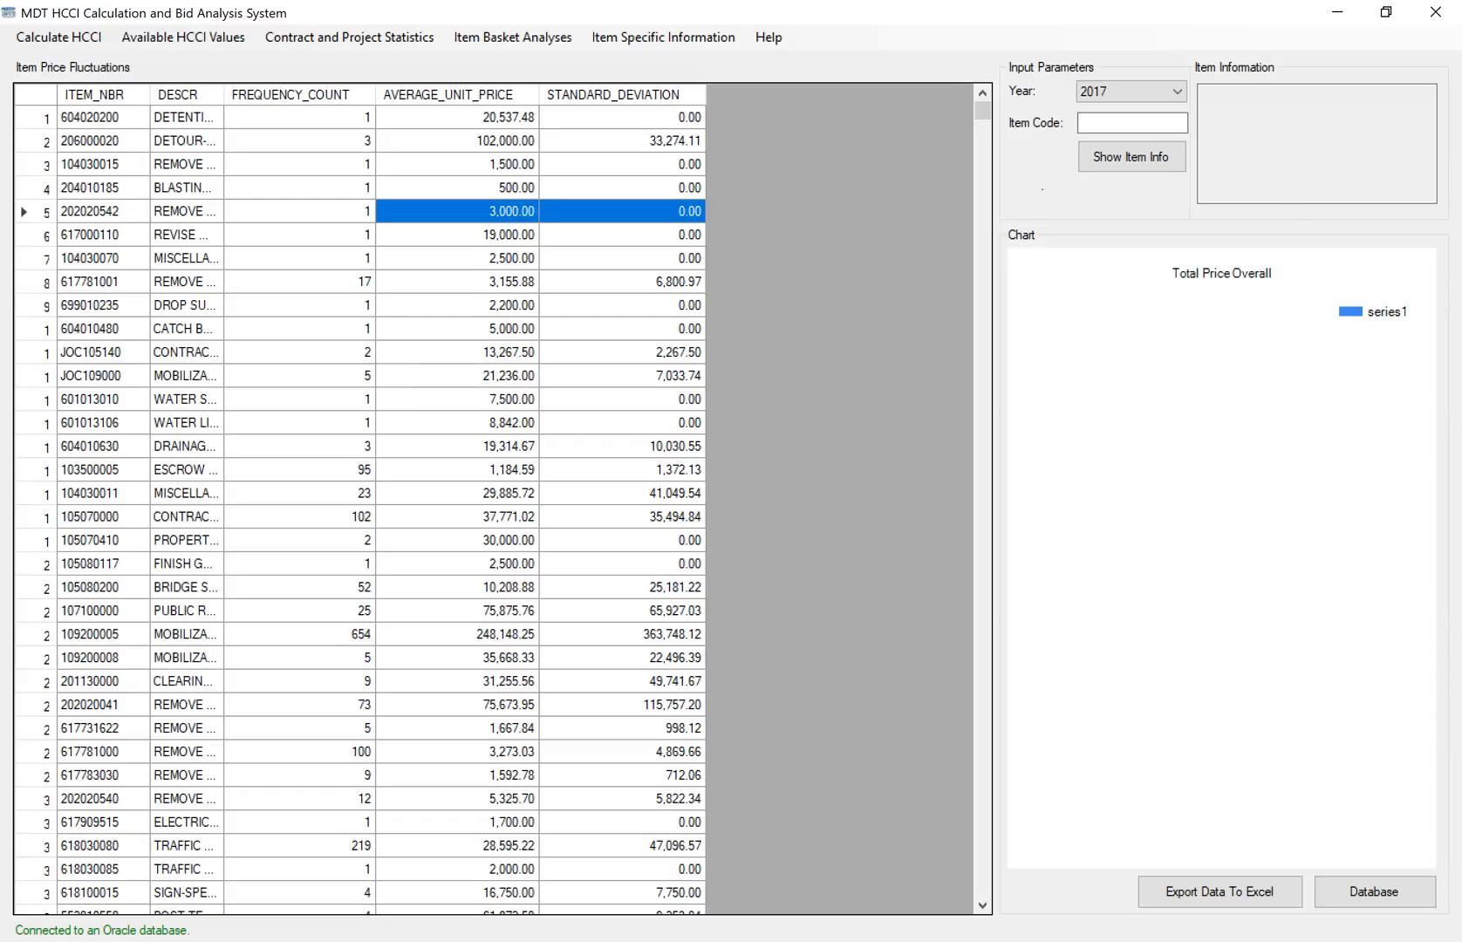
left_click(457, 211)
left_click(300, 211)
left_click(186, 211)
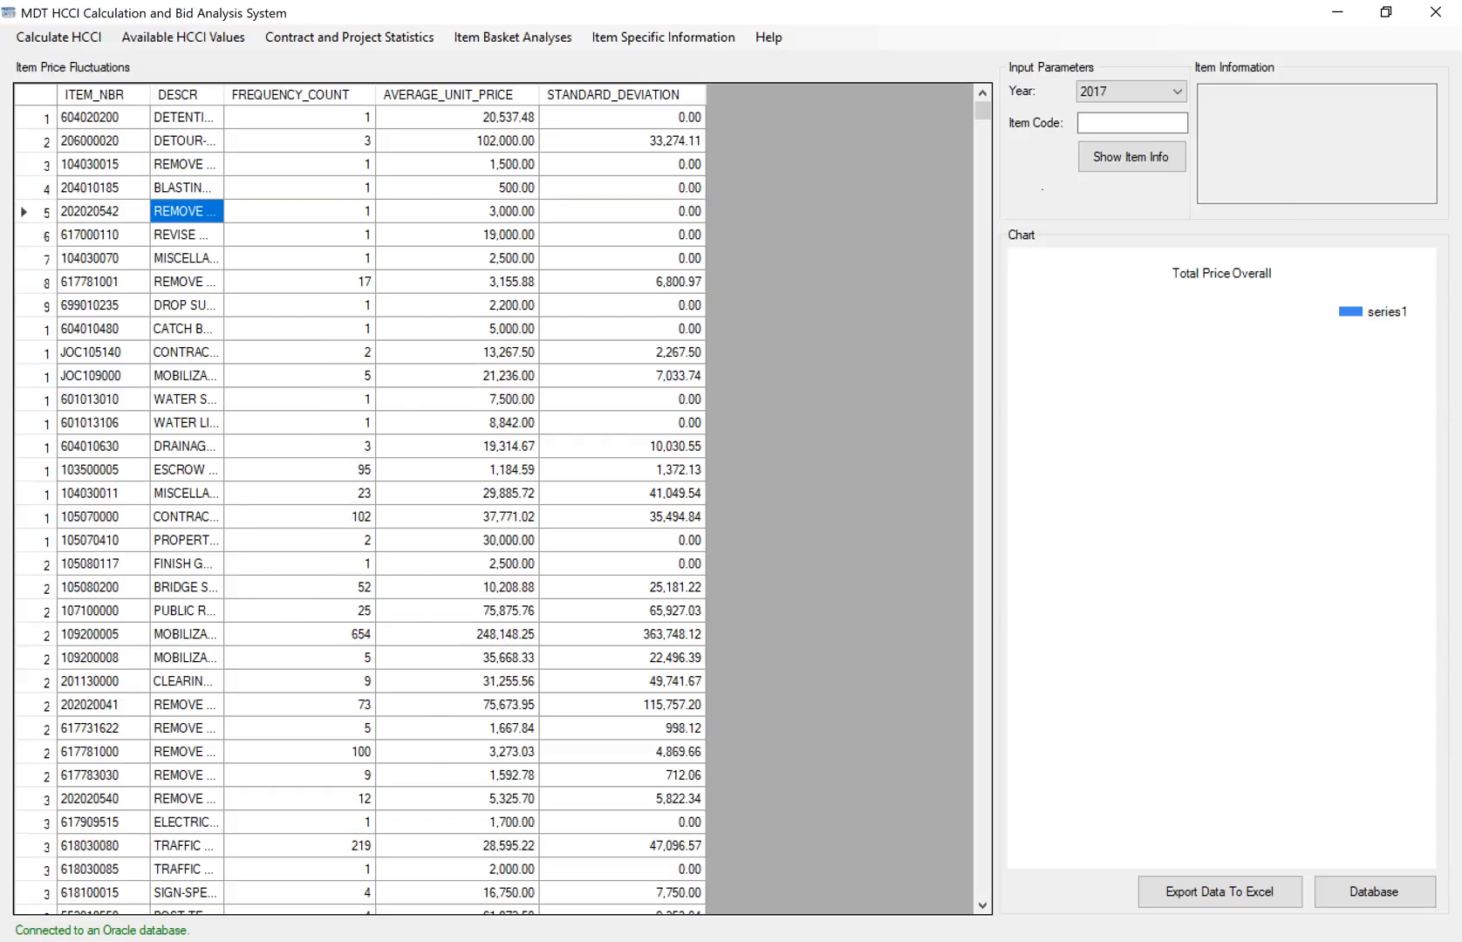
left_click(103, 211)
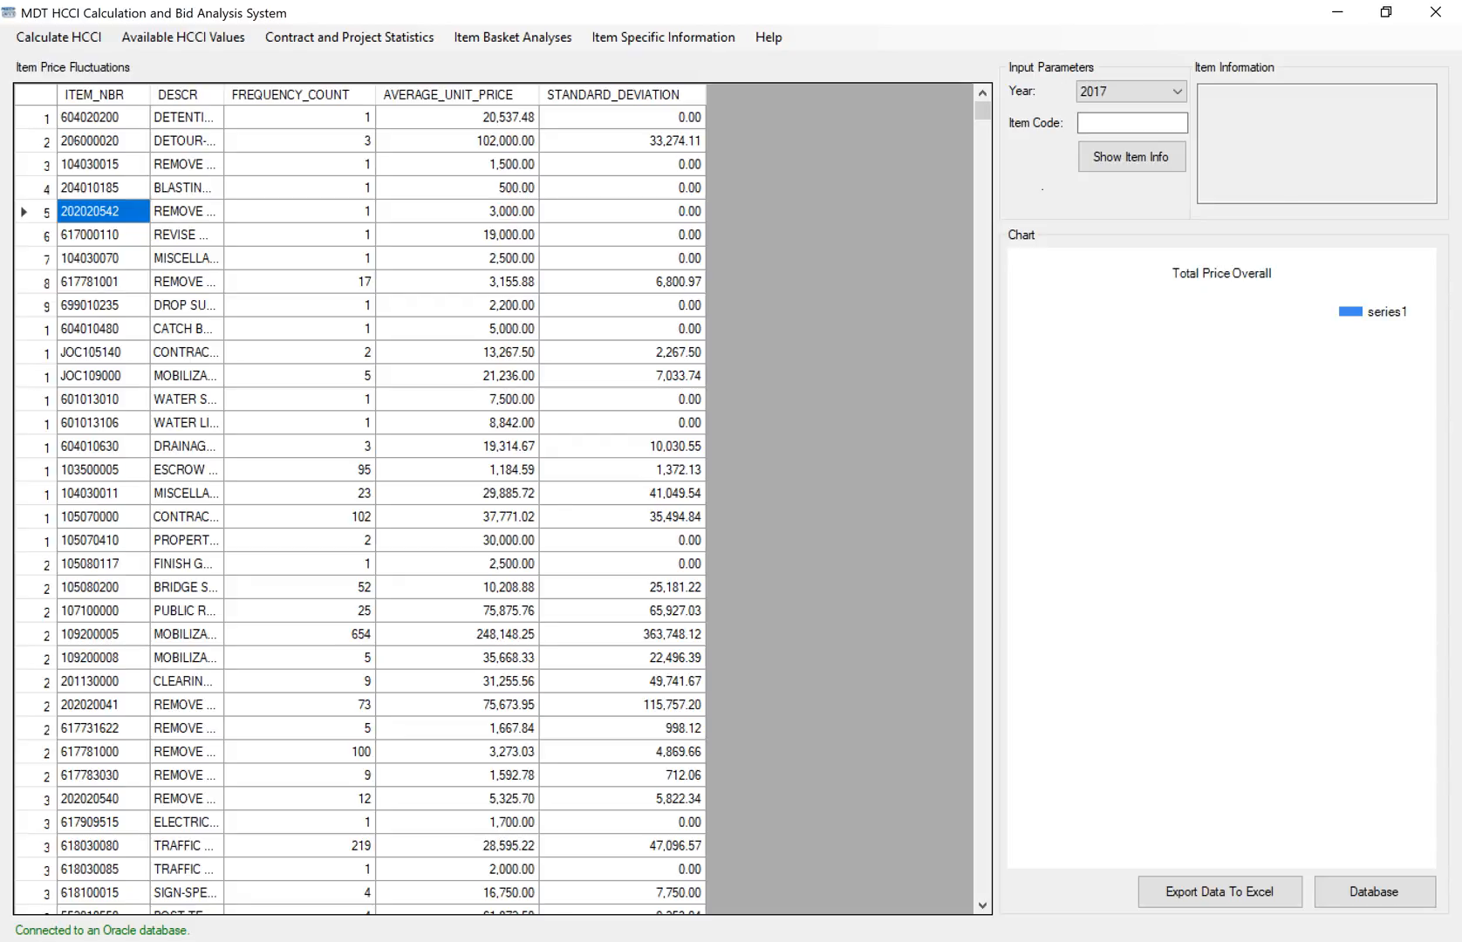
- Sort the Item Price Fluctuations table by standard deviation in descending order
scroll(361, 500, "down", 2)
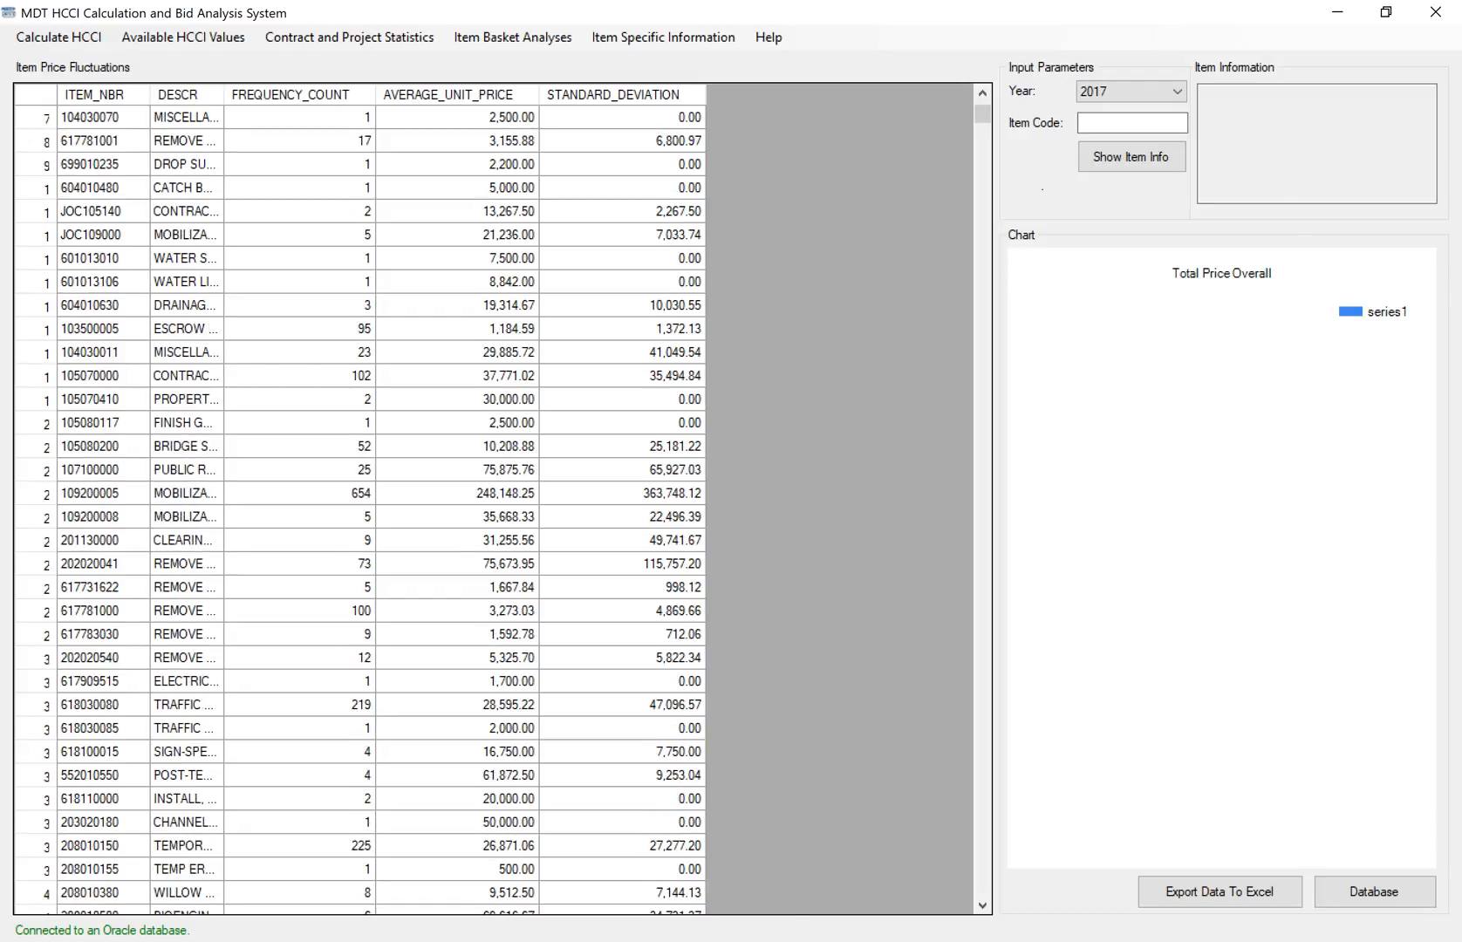
scroll(361, 500, "up", 2)
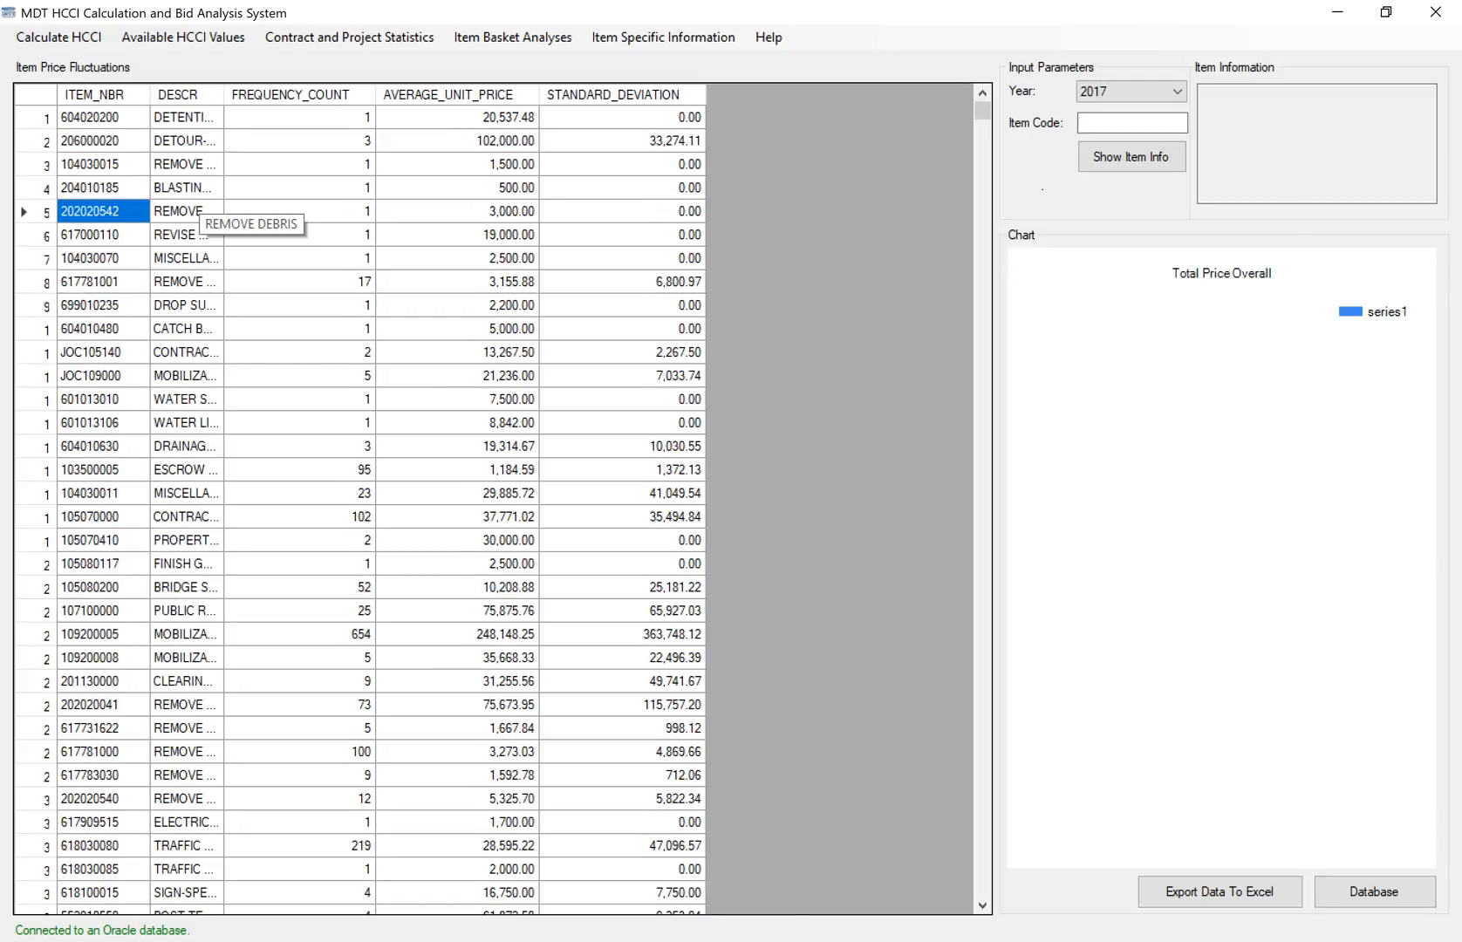
left_click(614, 94)
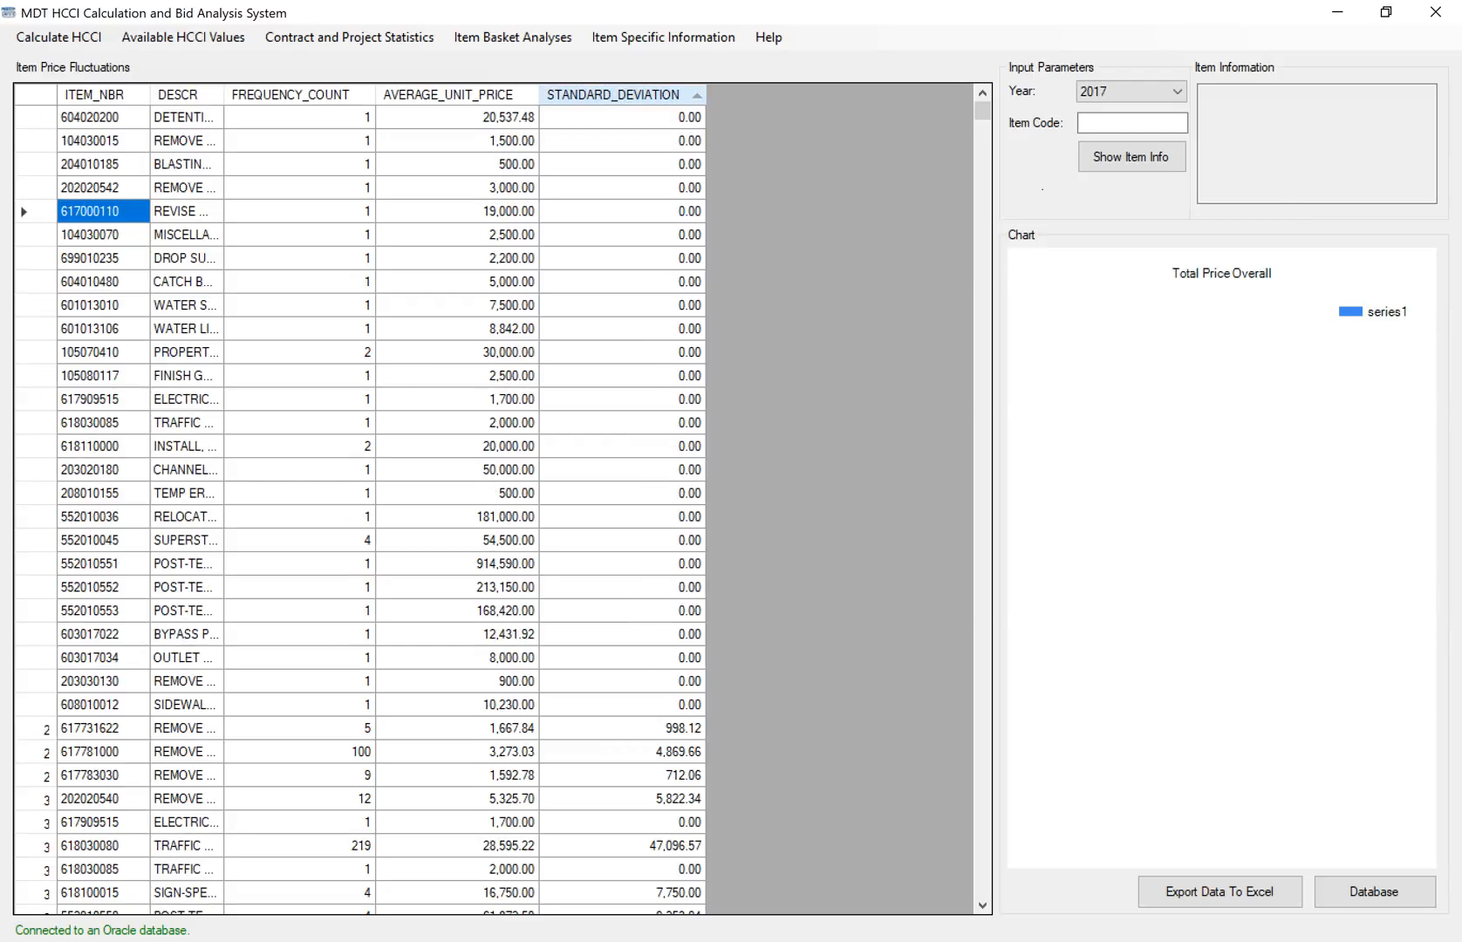
left_click(613, 94)
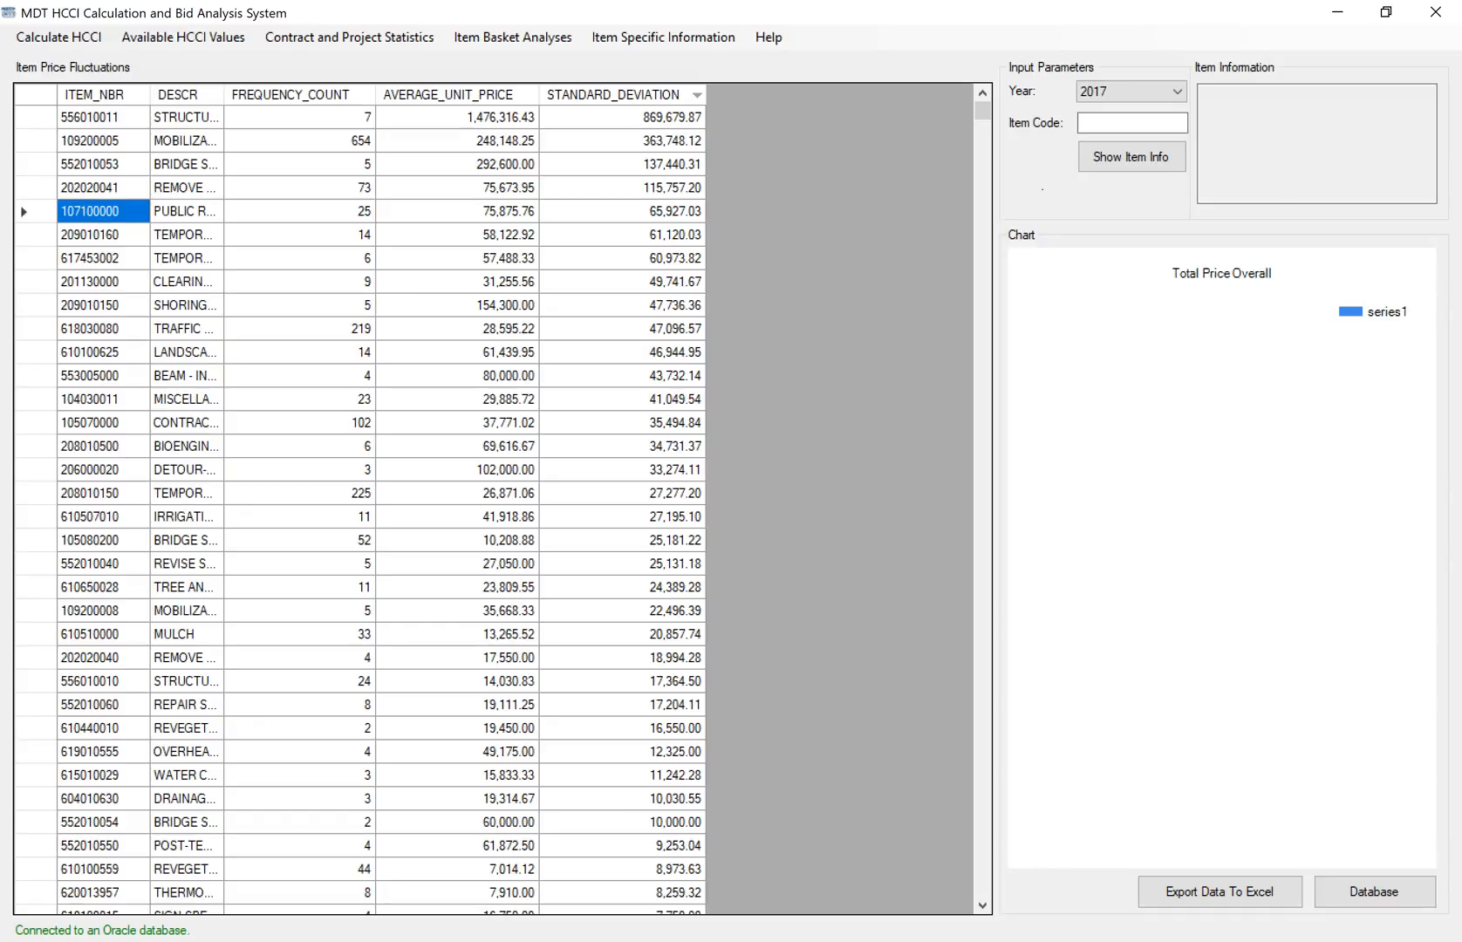
left_click(513, 36)
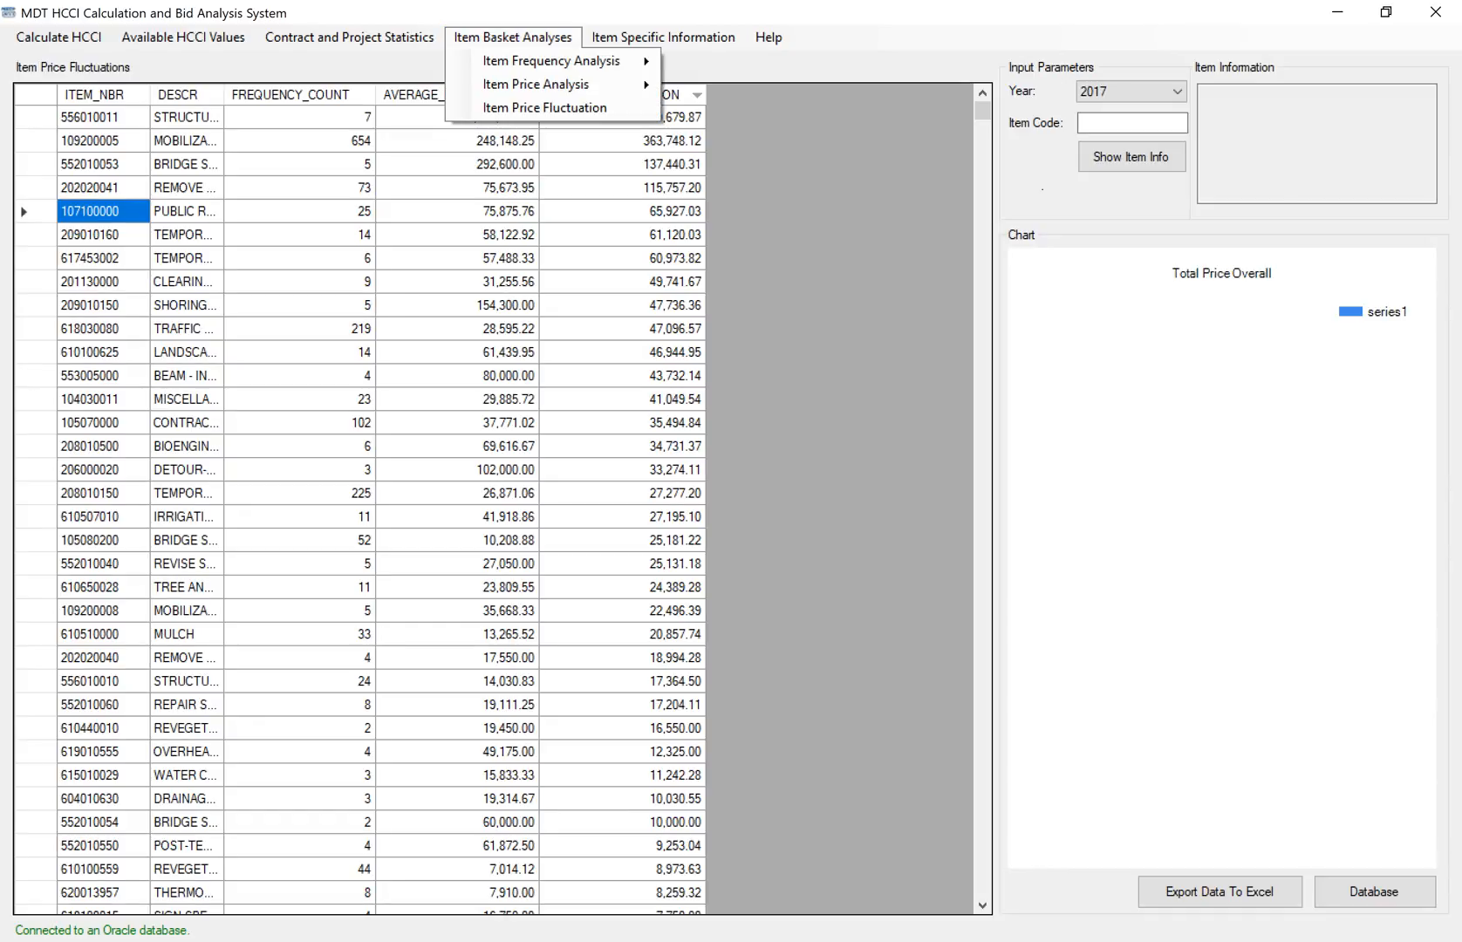
mouse_move(663, 37)
left_click(471, 235)
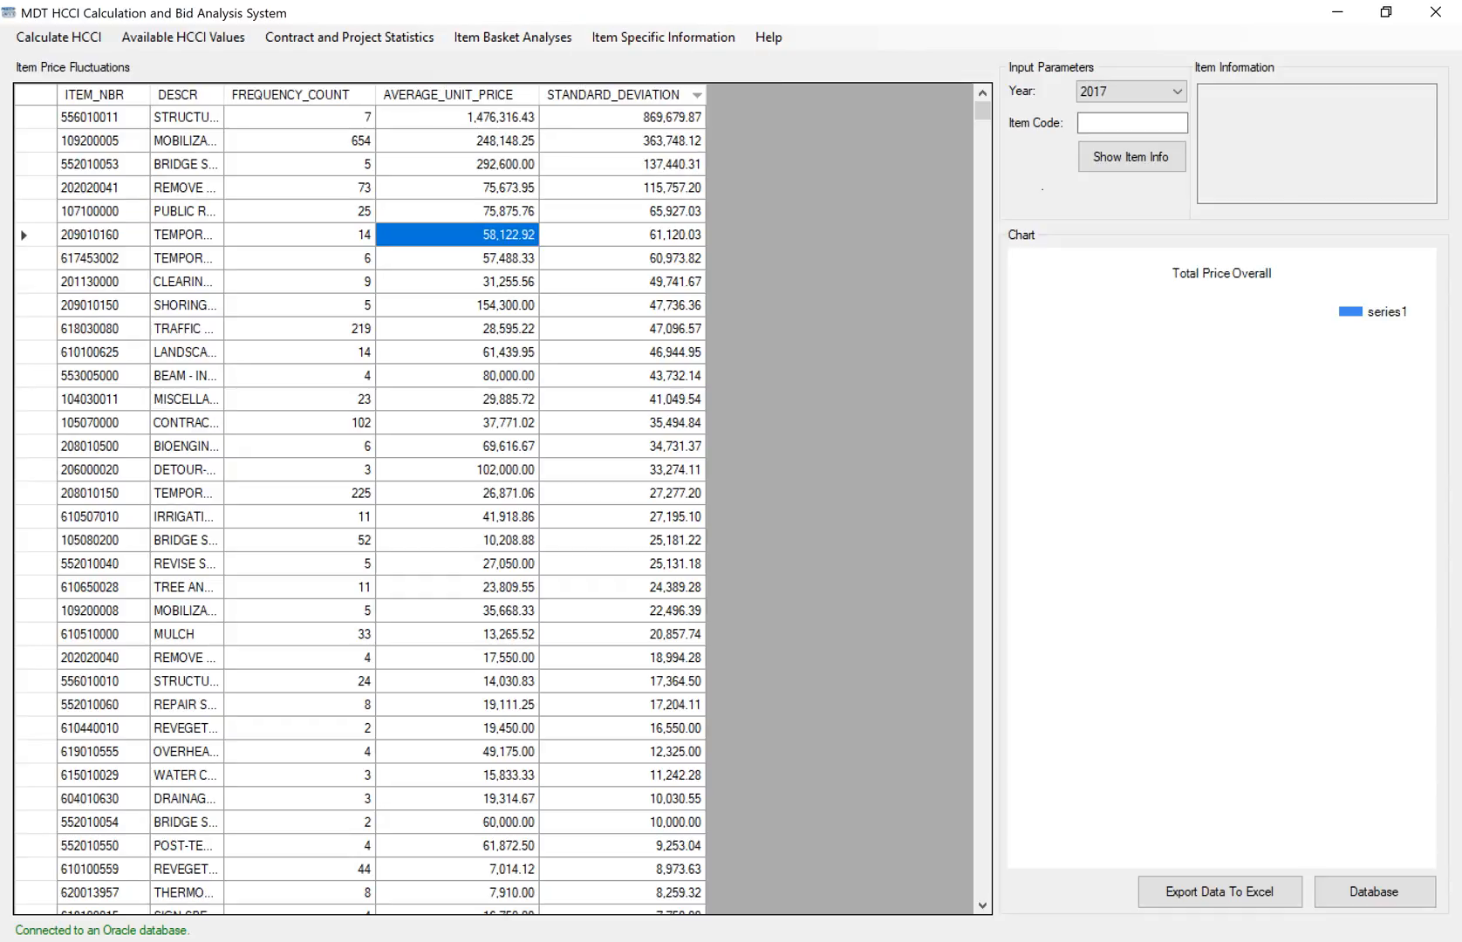
left_click(663, 37)
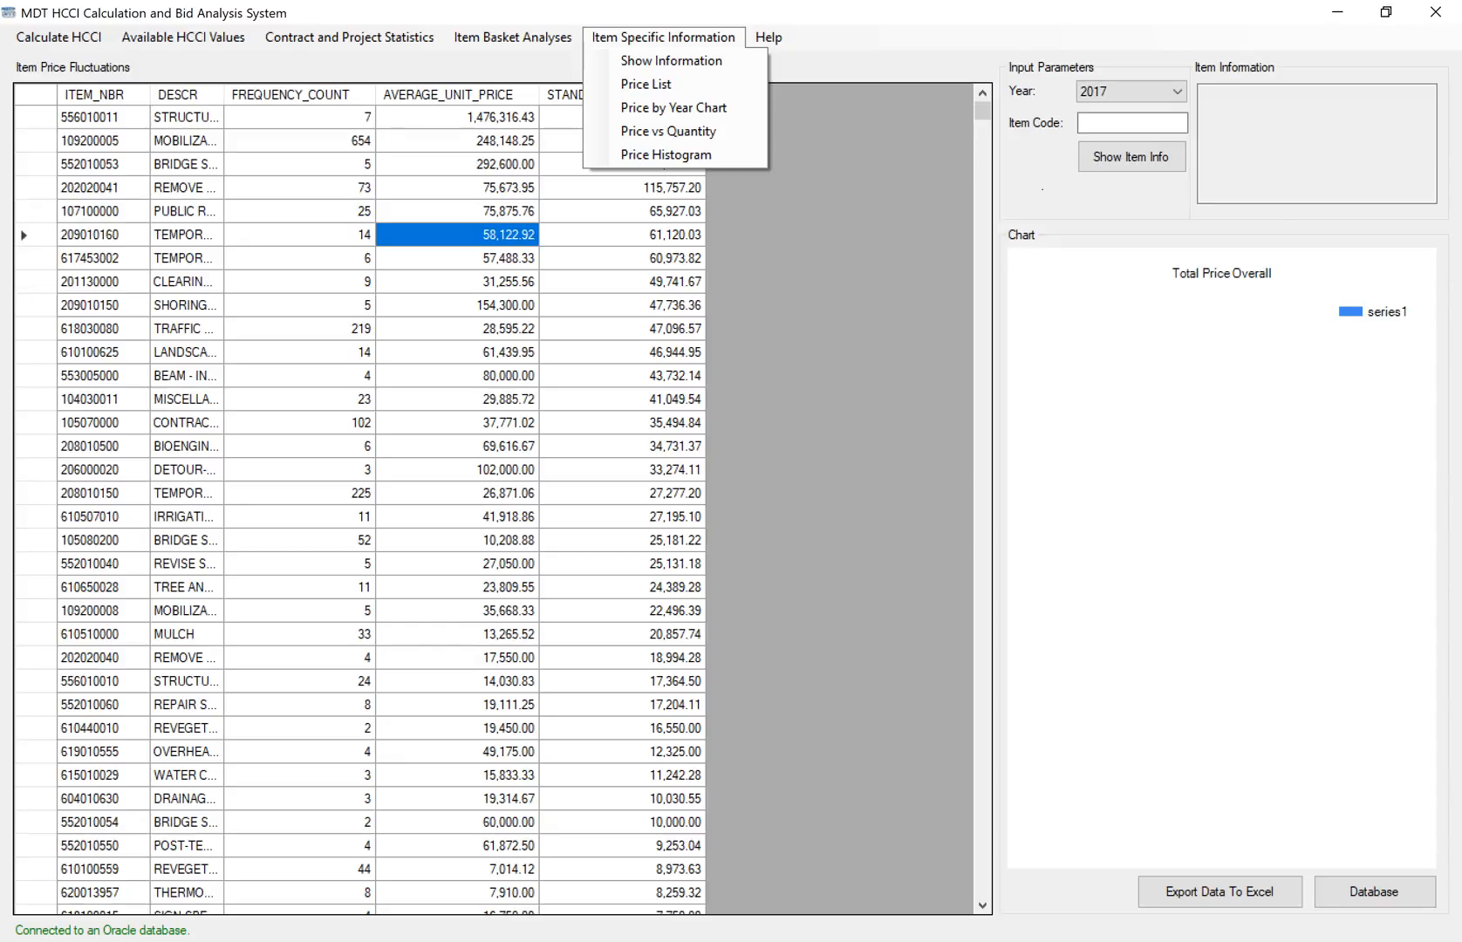
key("Escape")
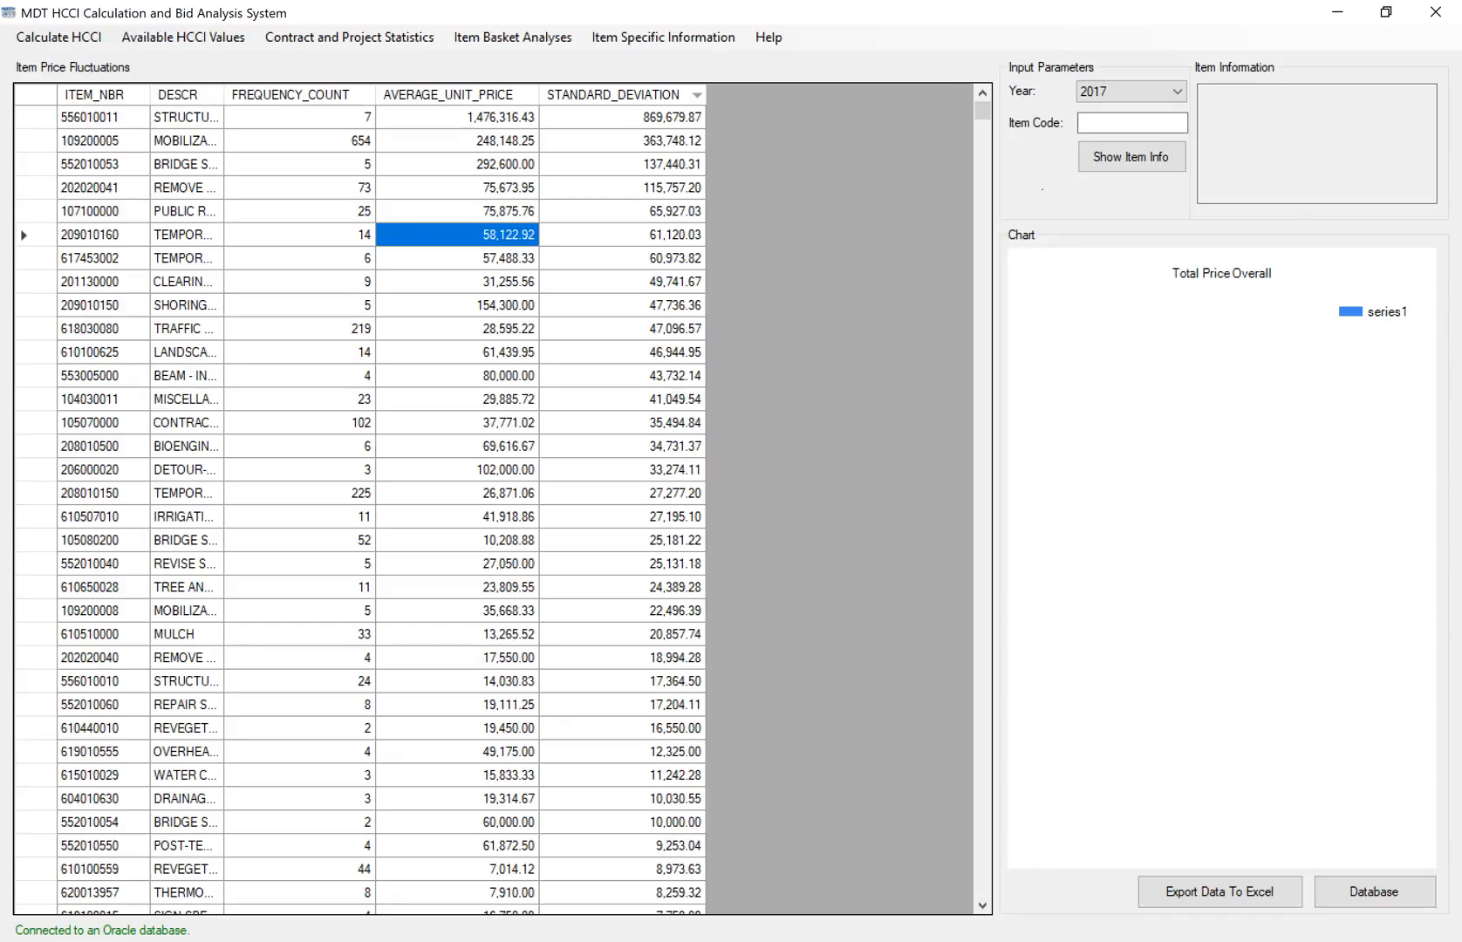
- Load item 201130000 from the fluctuation table as the item code and show its item information
double_click(103, 282)
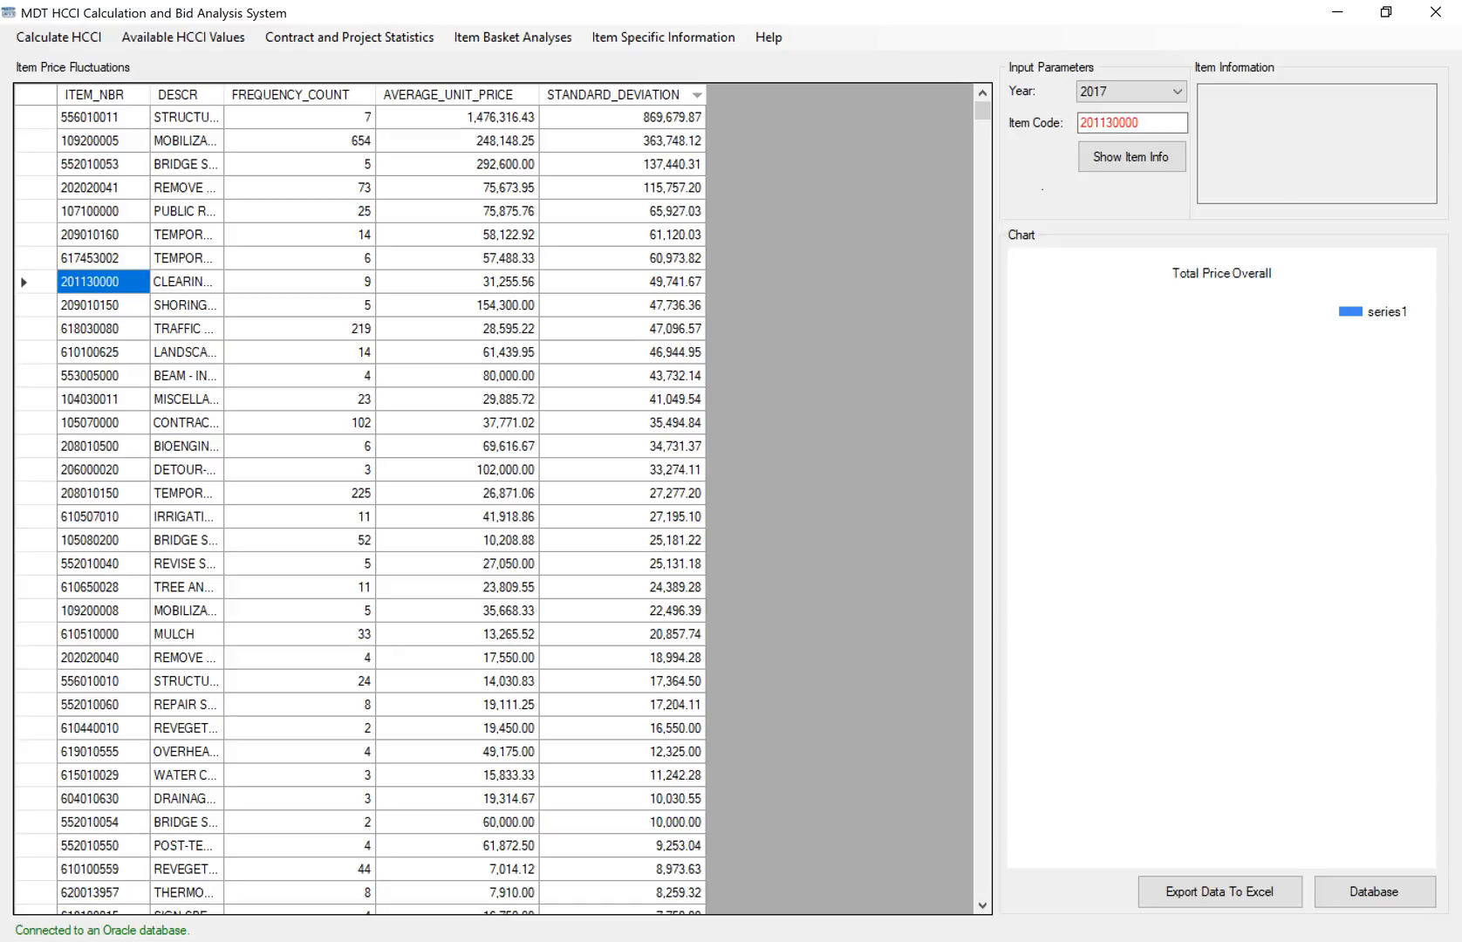
left_click_drag(1143, 123, 1080, 123)
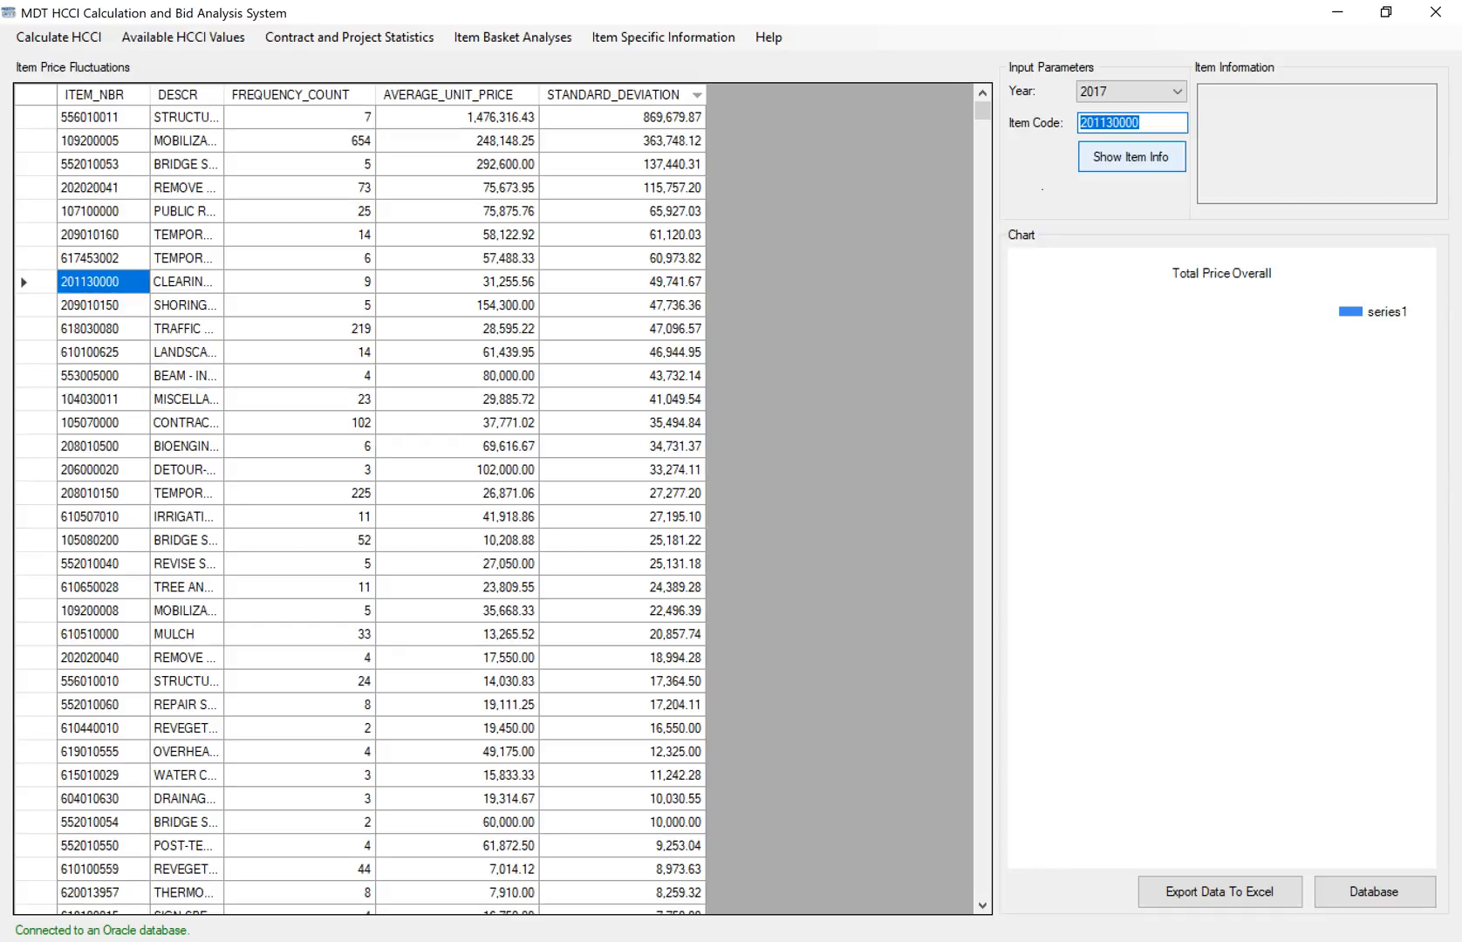
left_click(1132, 157)
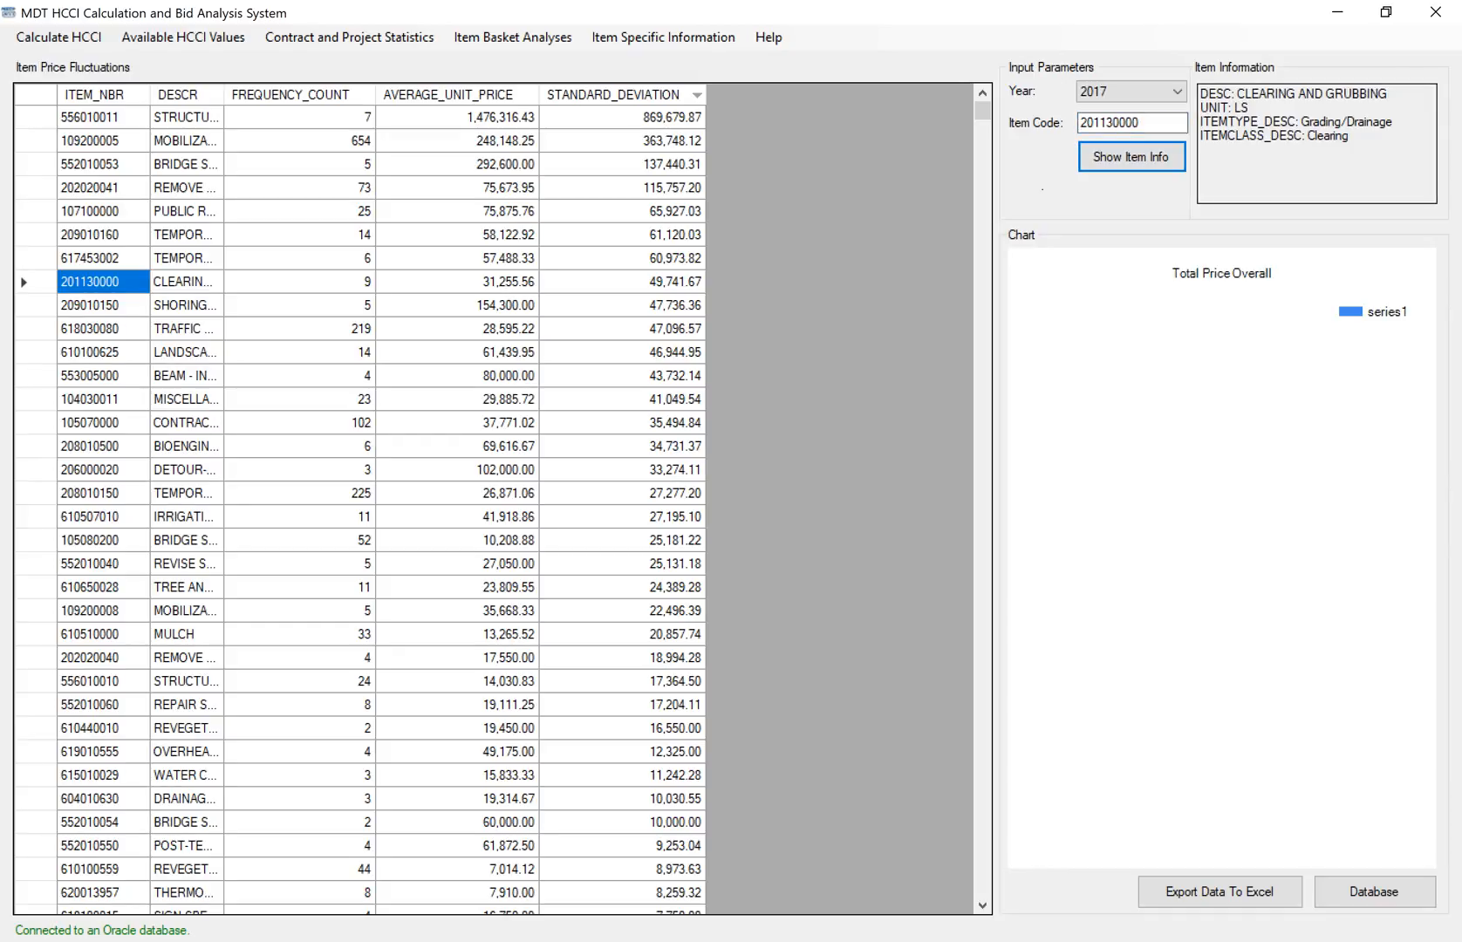
- Examine the description, unit, item type and item class in the item information for 201130000
mouse_move(1366, 143)
left_mouse_down()
mouse_move(1201, 93)
mouse_move(1357, 152)
left_mouse_up()
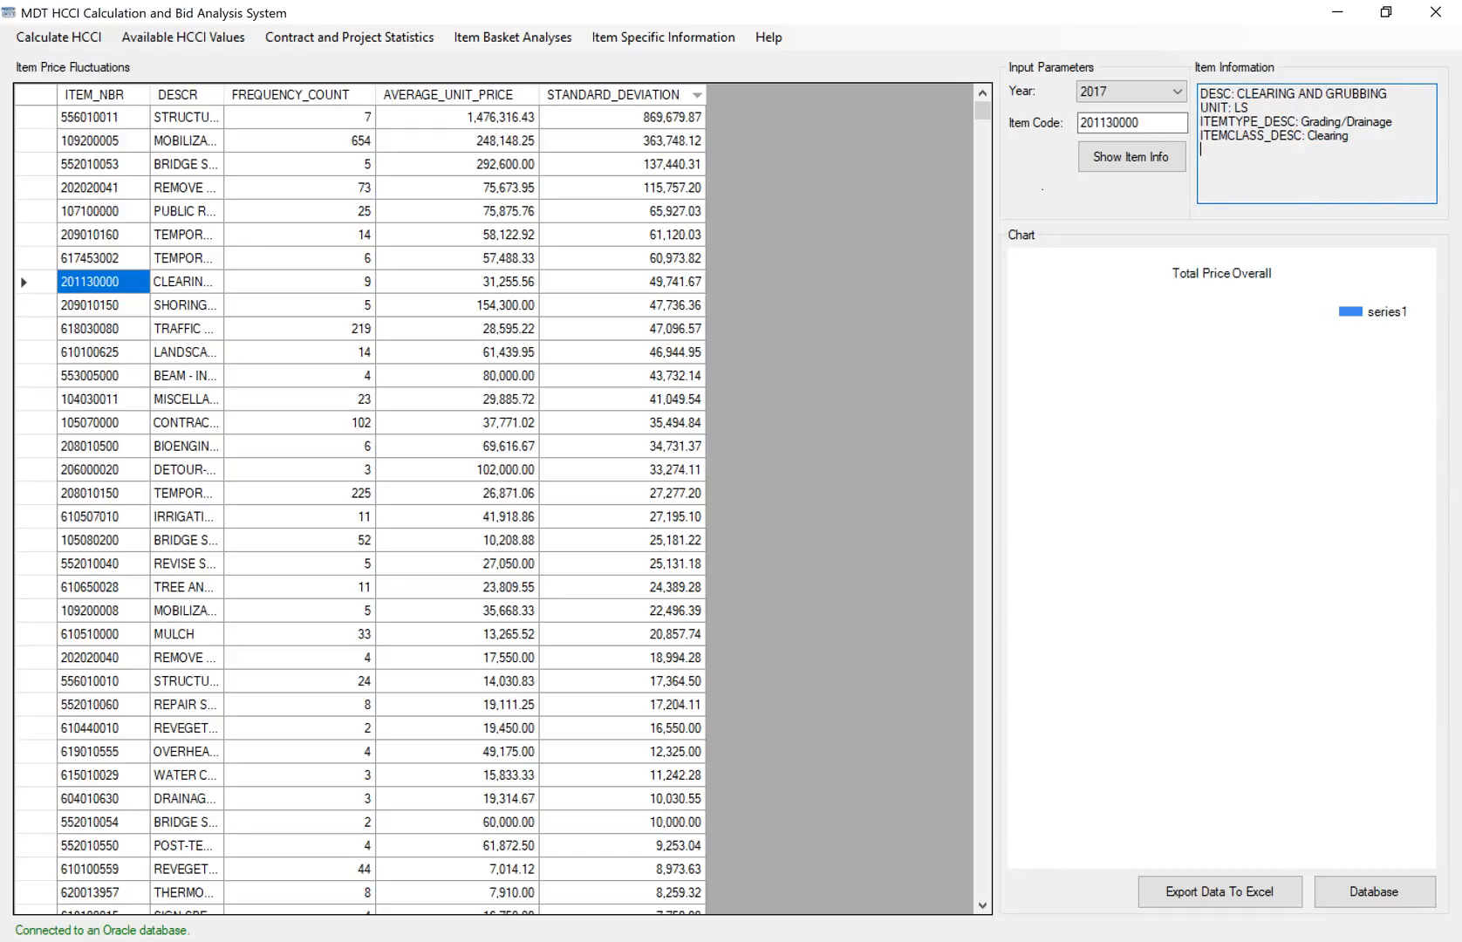
left_click_drag(1238, 93, 1387, 107)
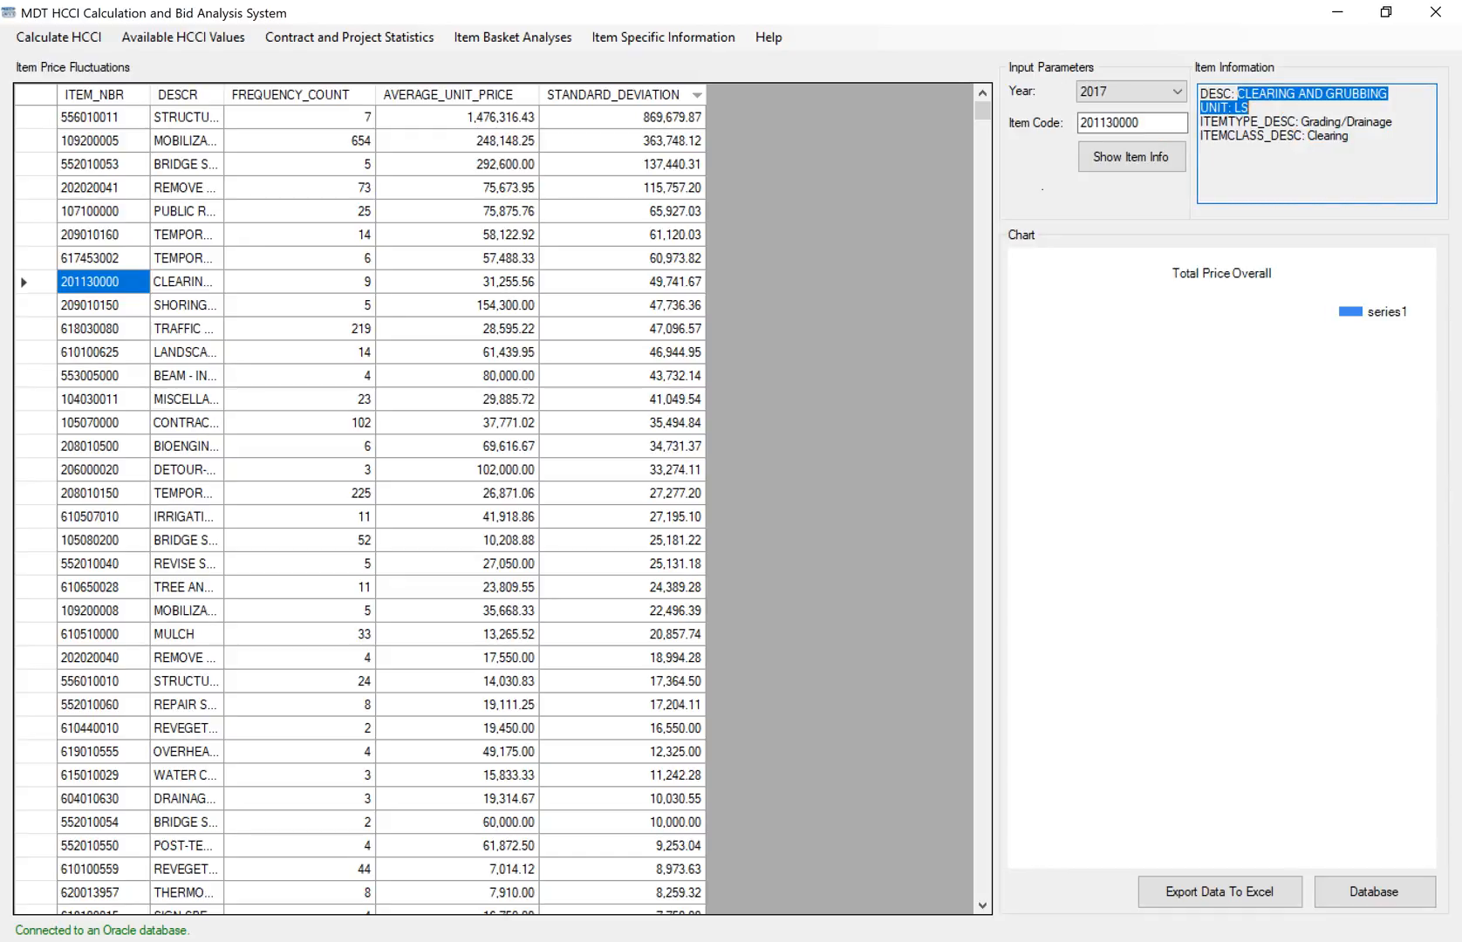
left_click(1384, 110)
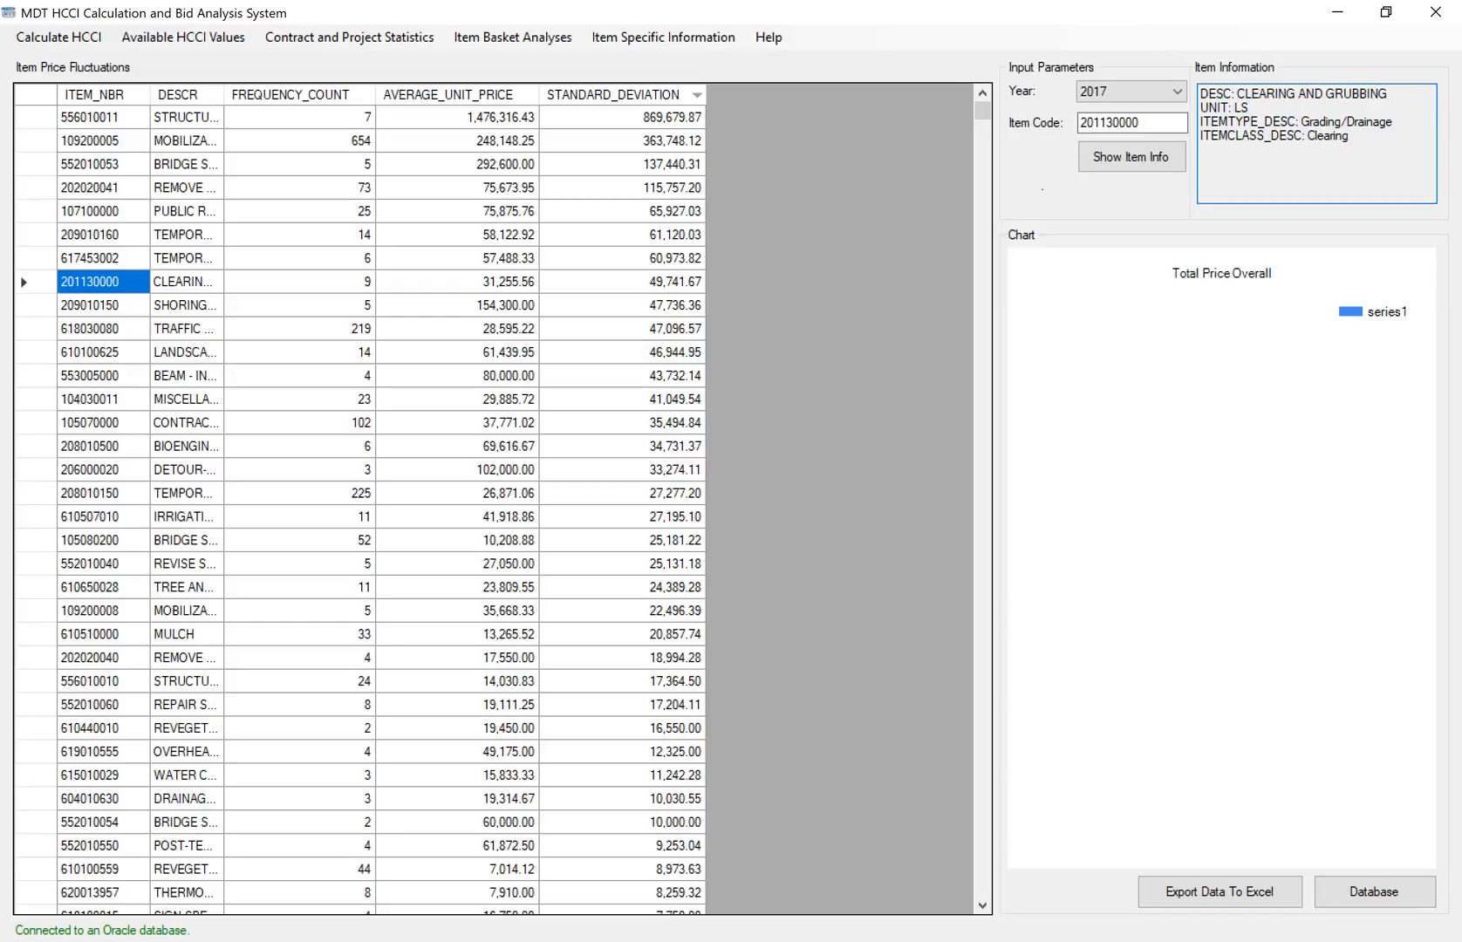
left_click_drag(1302, 122, 1393, 121)
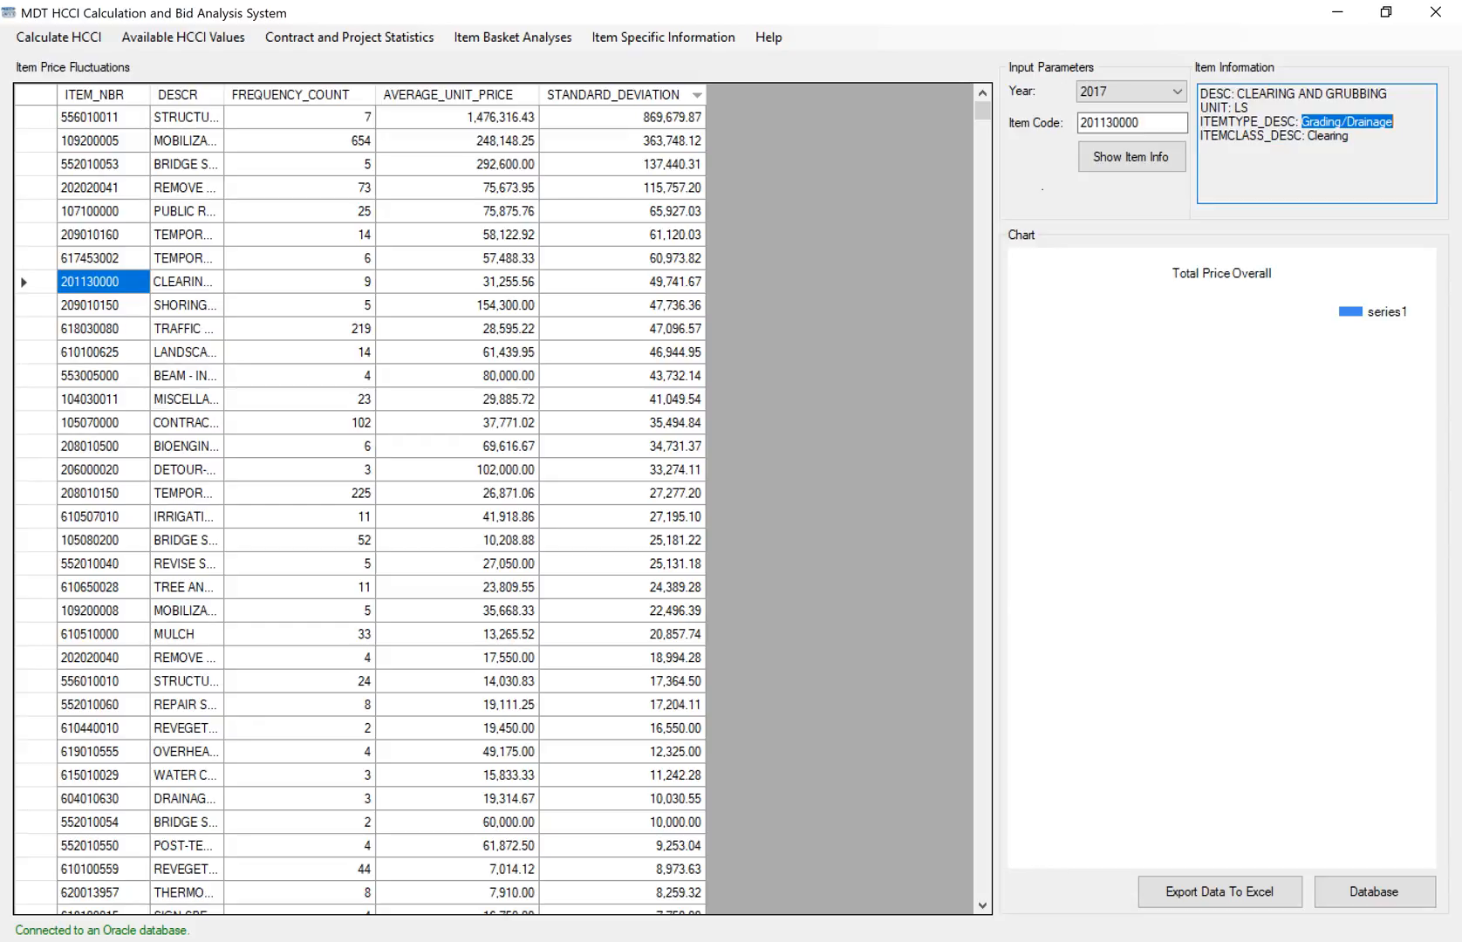
left_click(1351, 136)
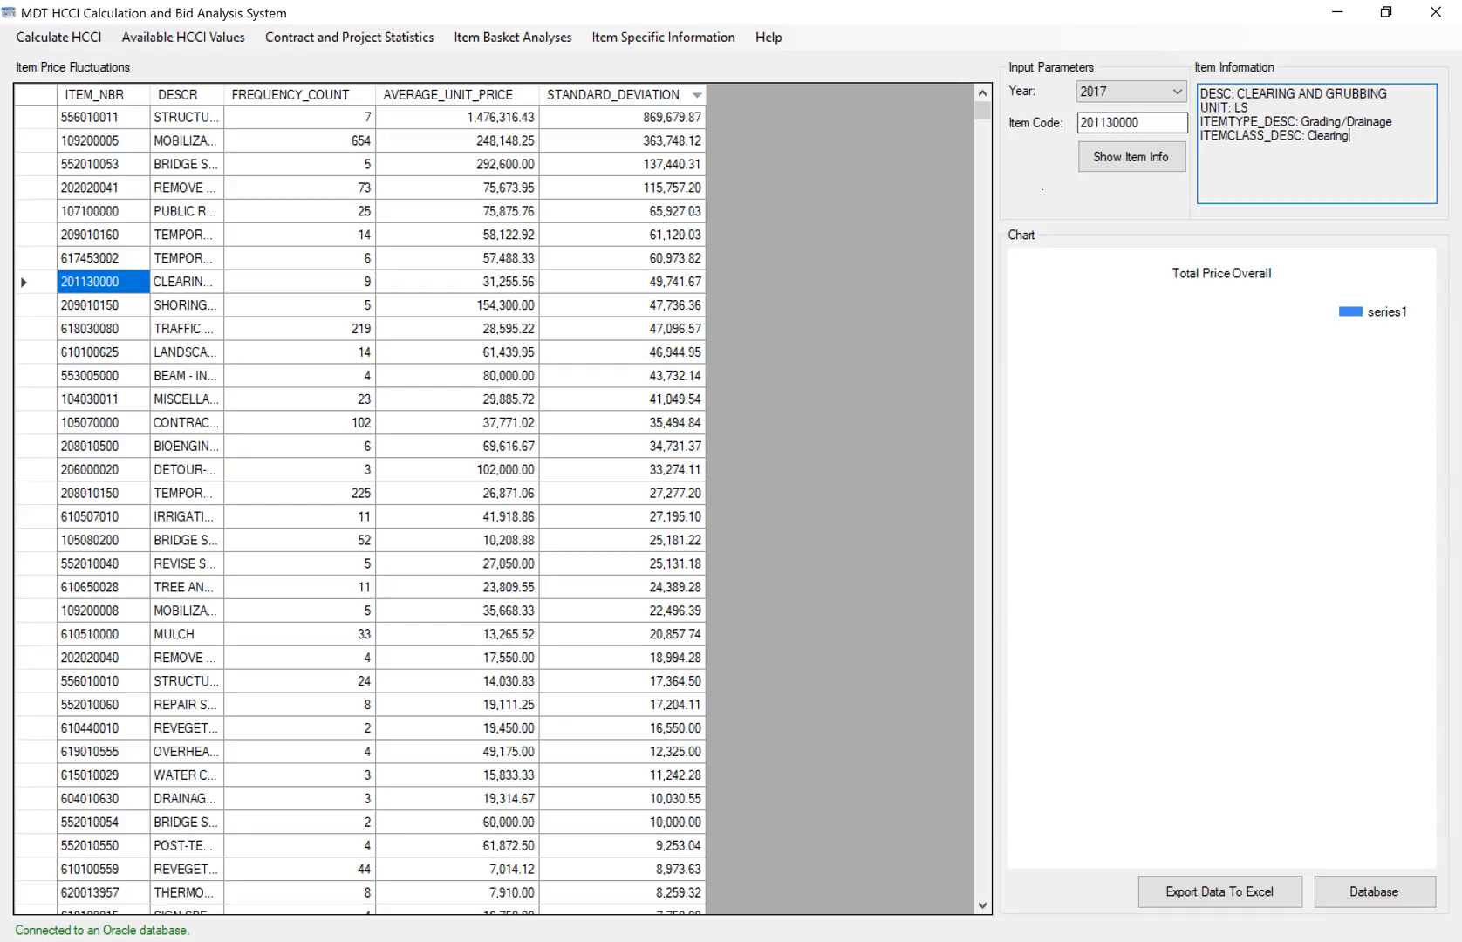
- Load item 556010011 from the fluctuation table as the item code and show its item information
double_click(103, 117)
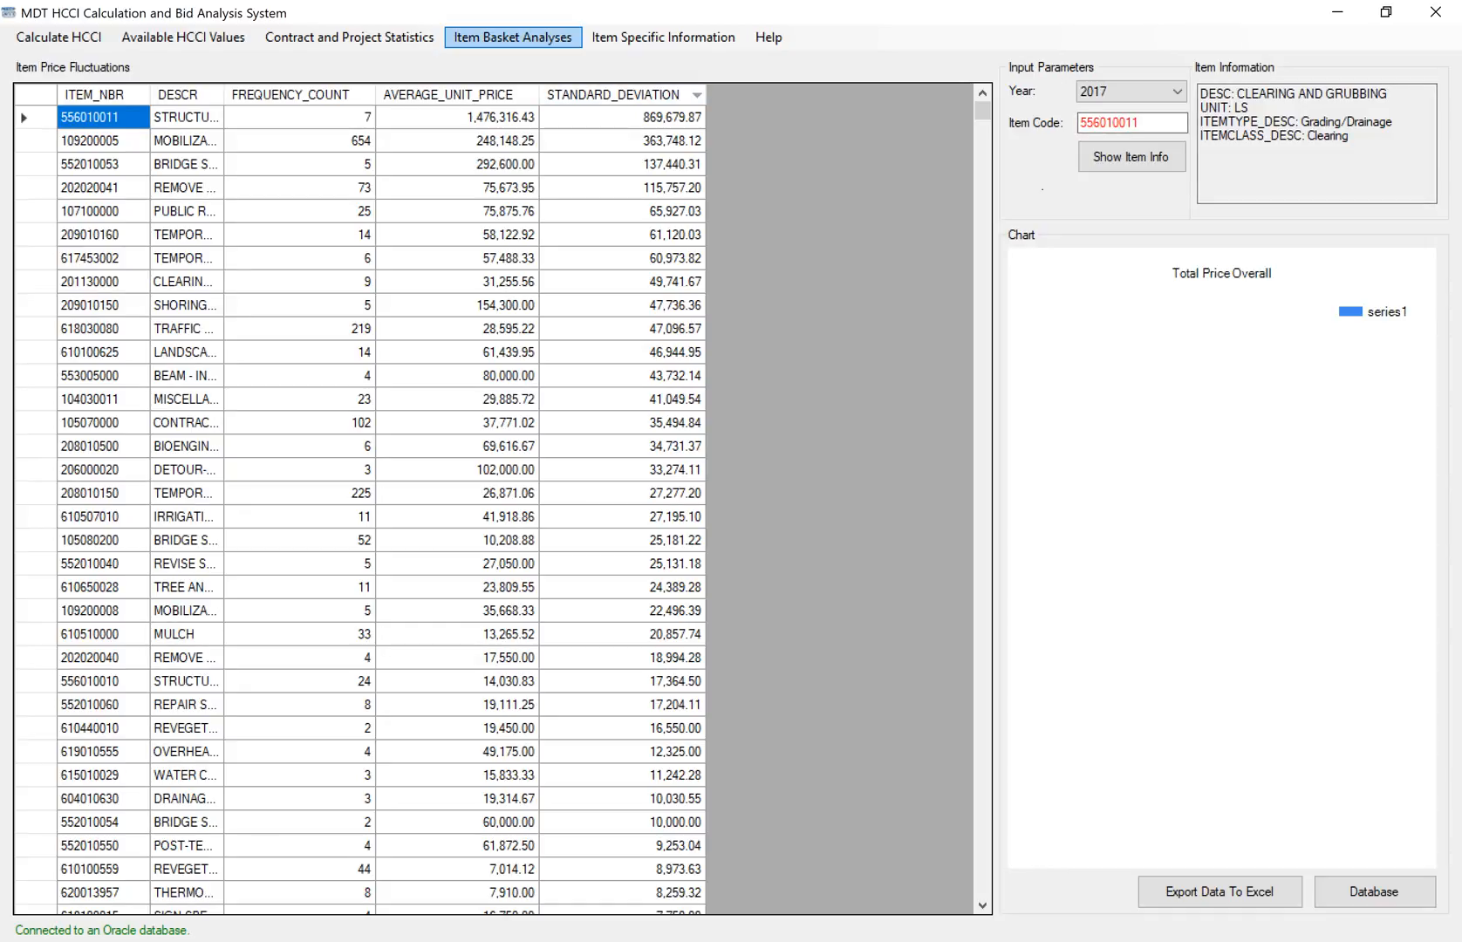
left_click(663, 37)
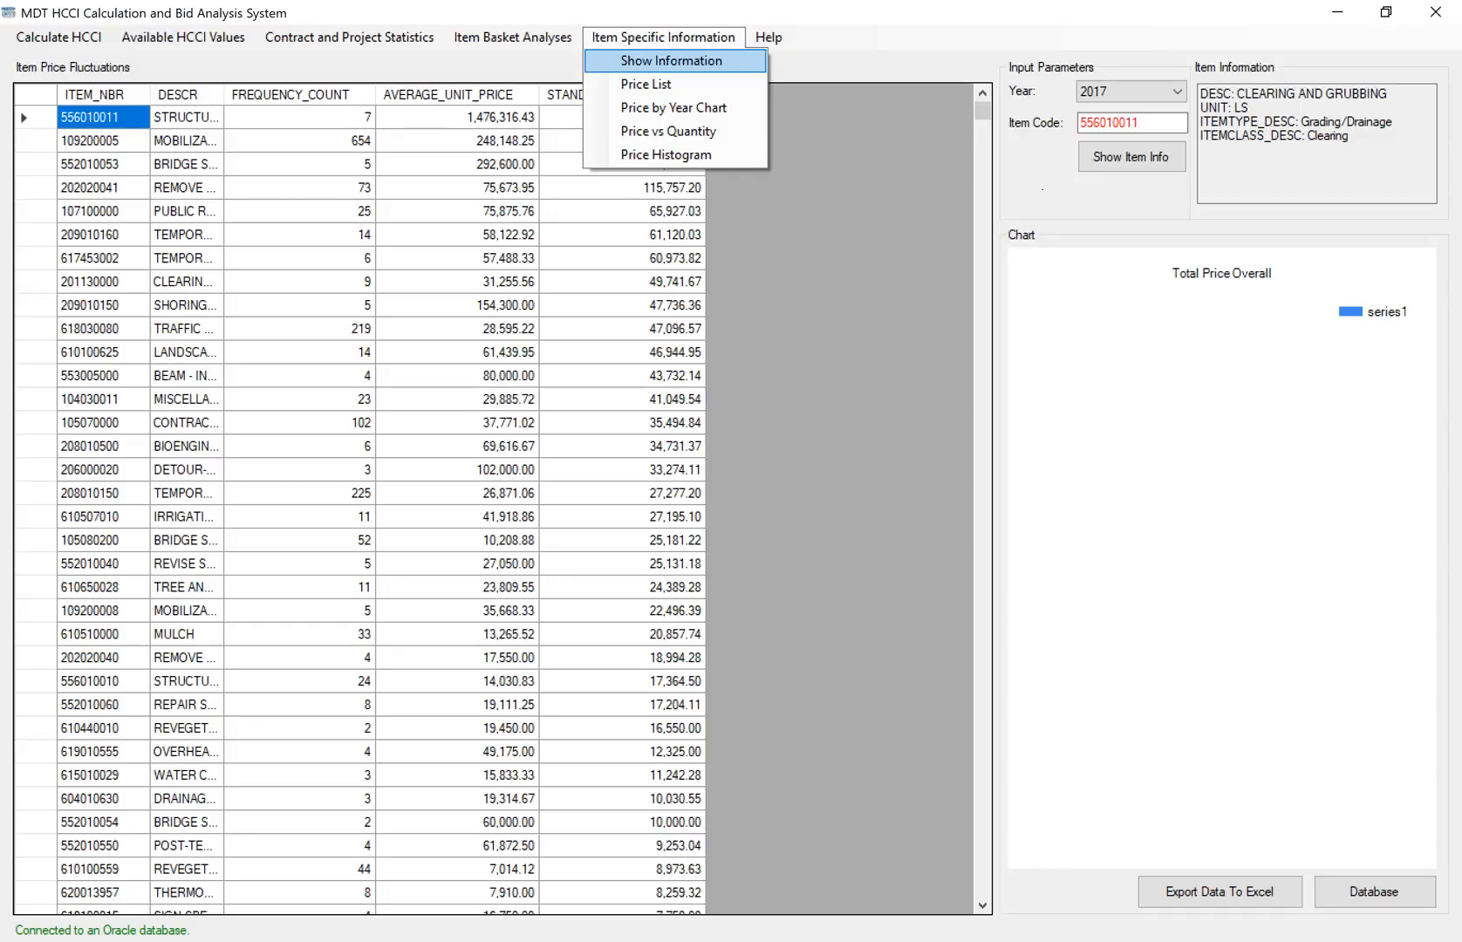
left_click(672, 61)
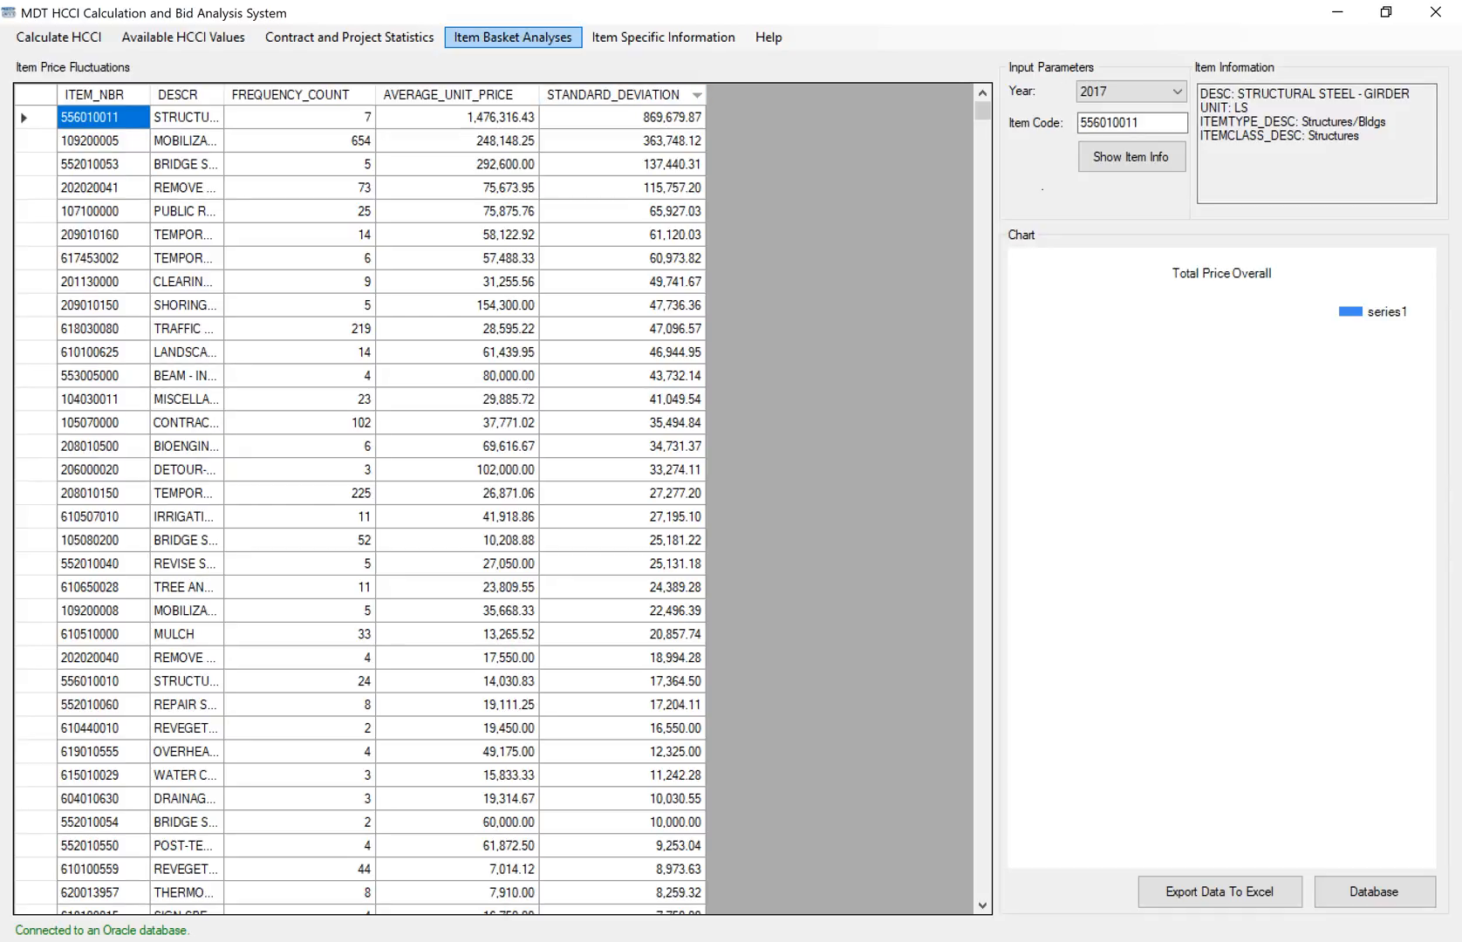
- Generate the price list for item 556010011, then widen its window and move it below the first table rows
left_click(663, 36)
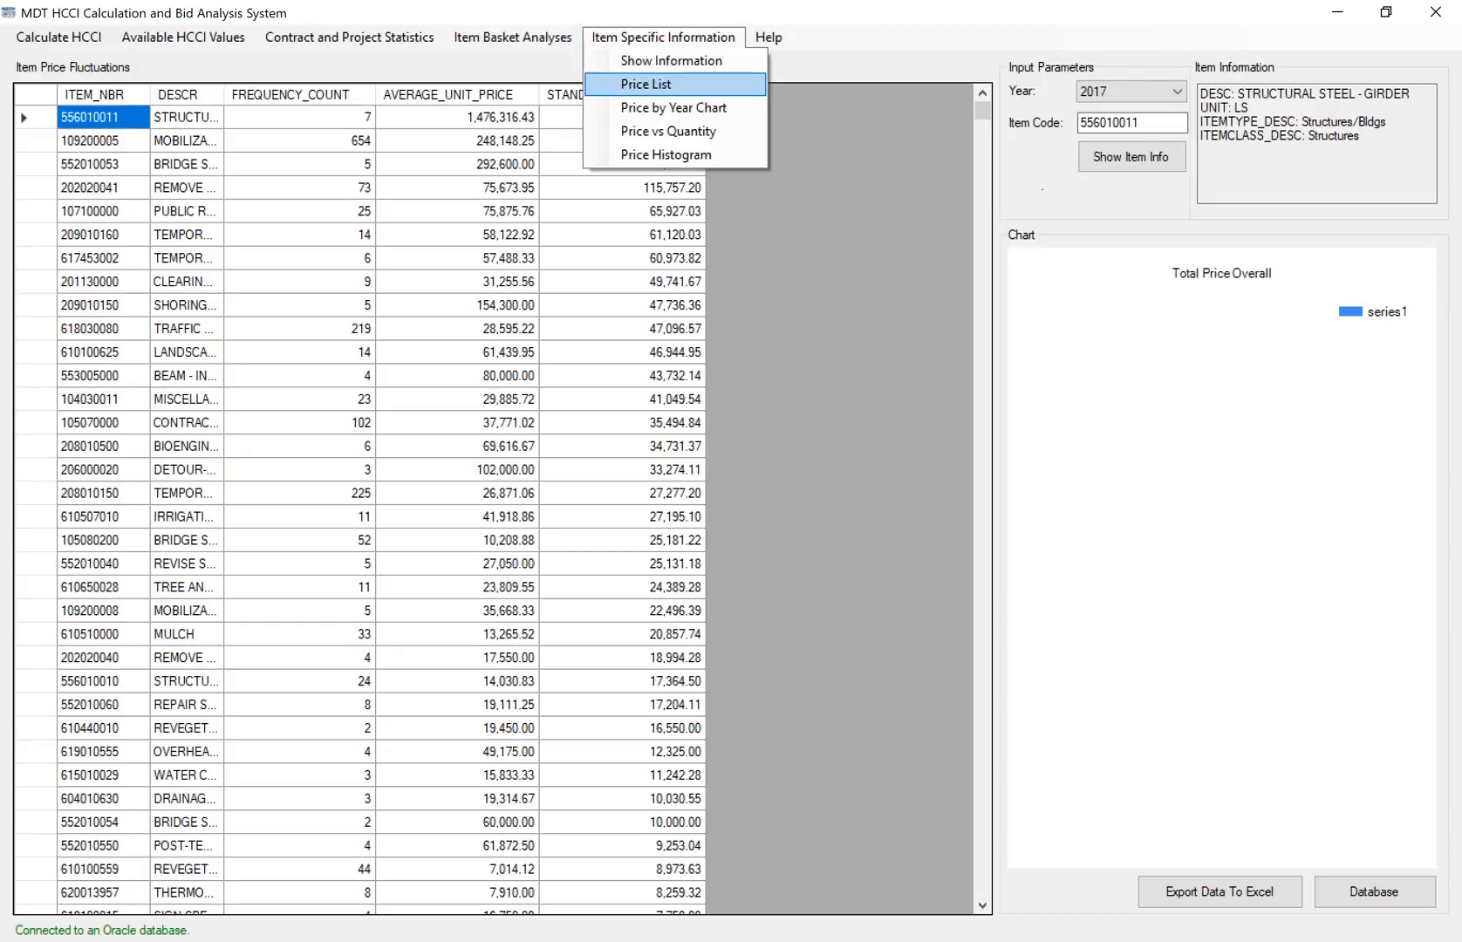
left_click(645, 84)
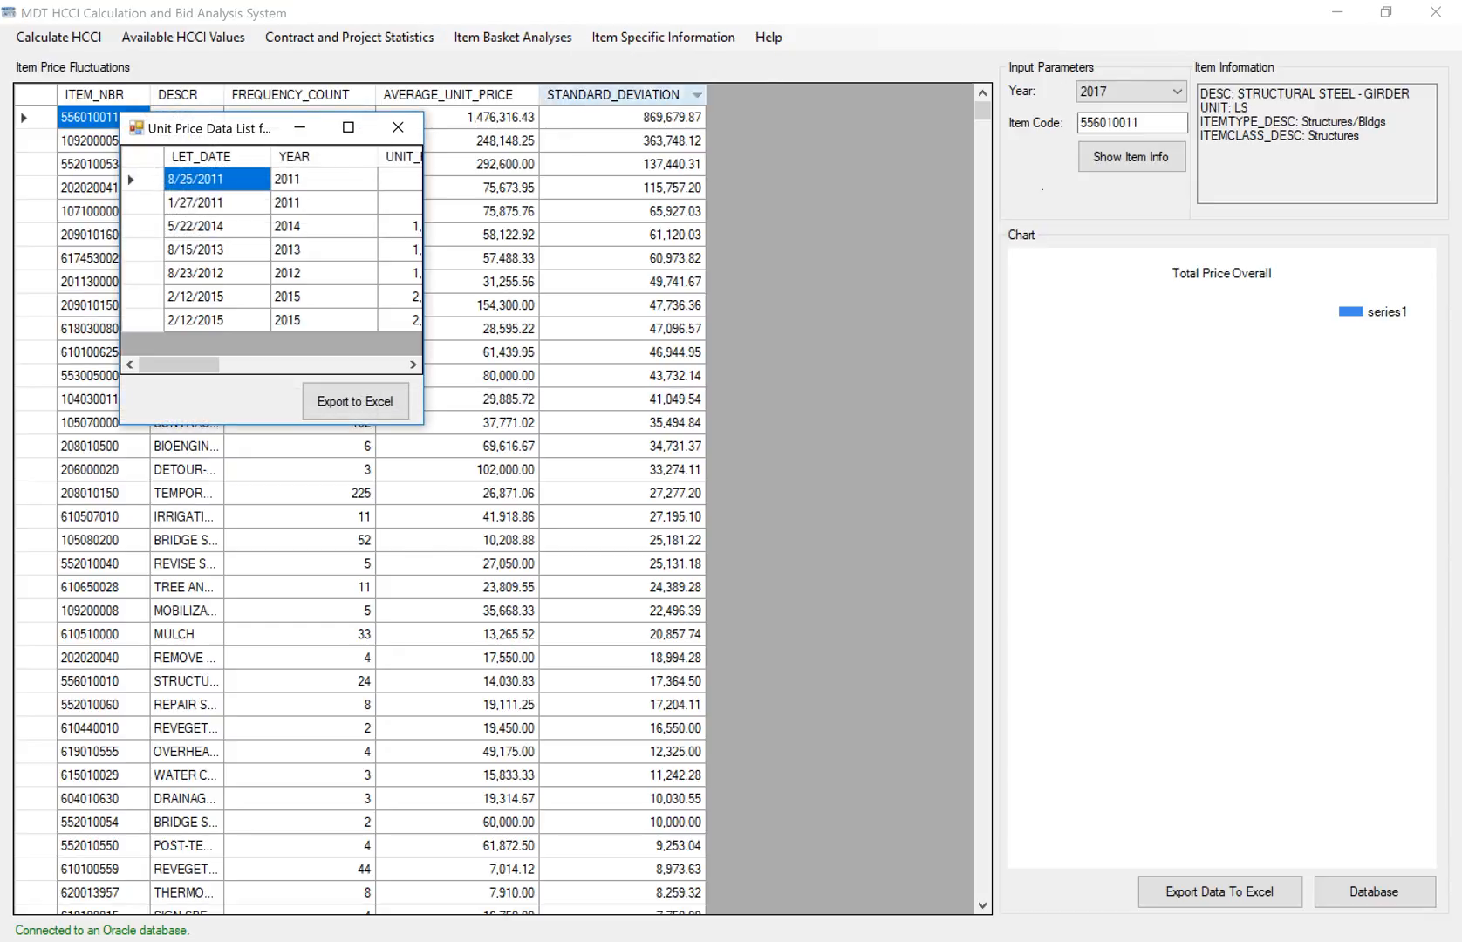
left_click_drag(424, 412, 1129, 468)
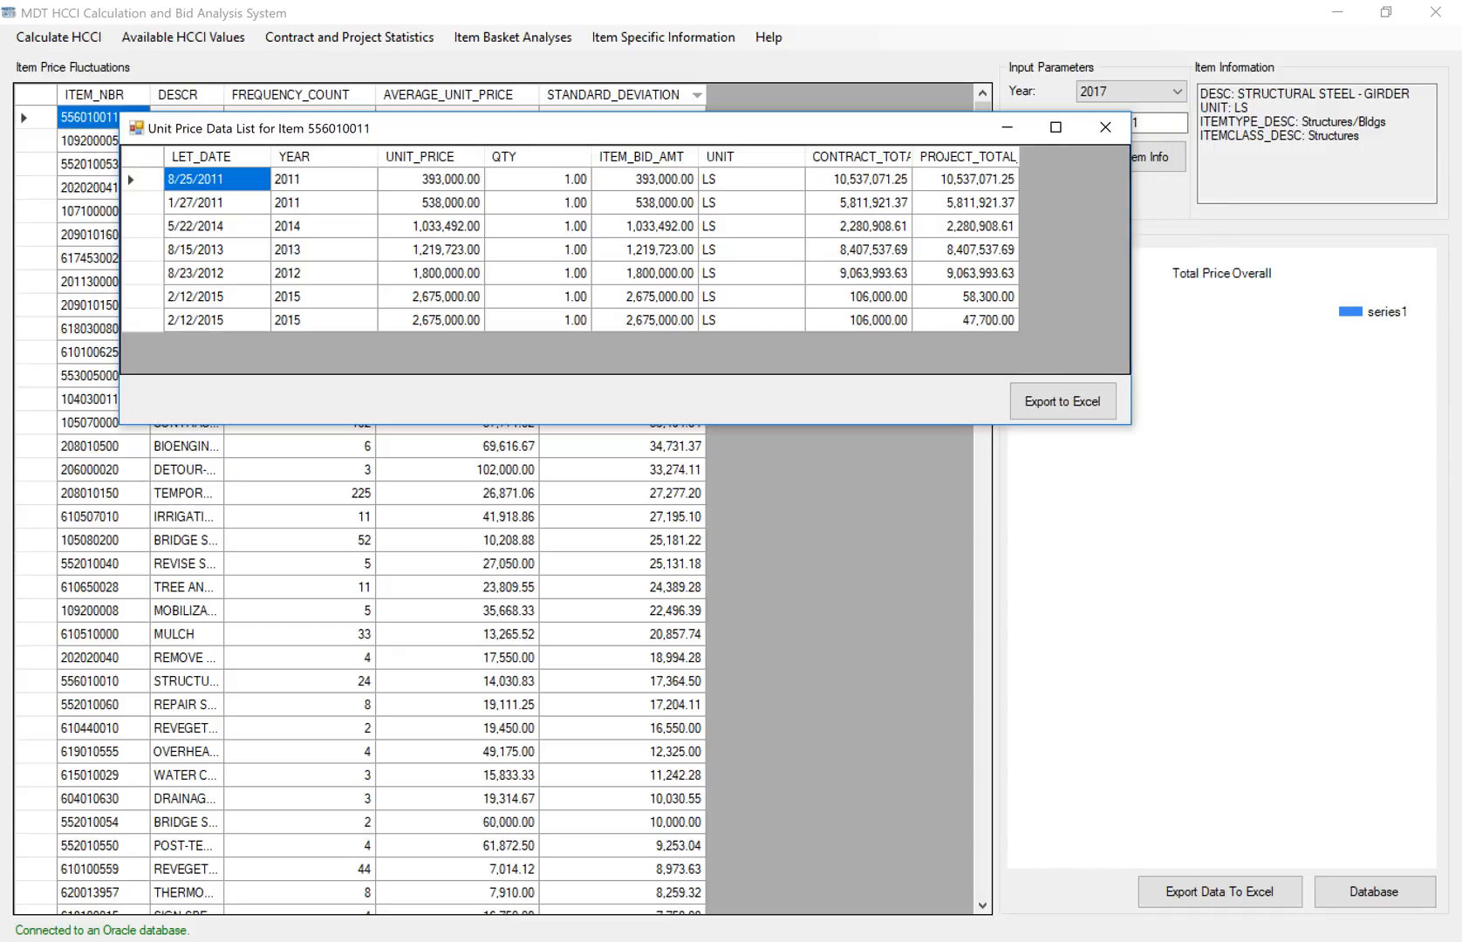
left_click_drag(528, 130, 528, 231)
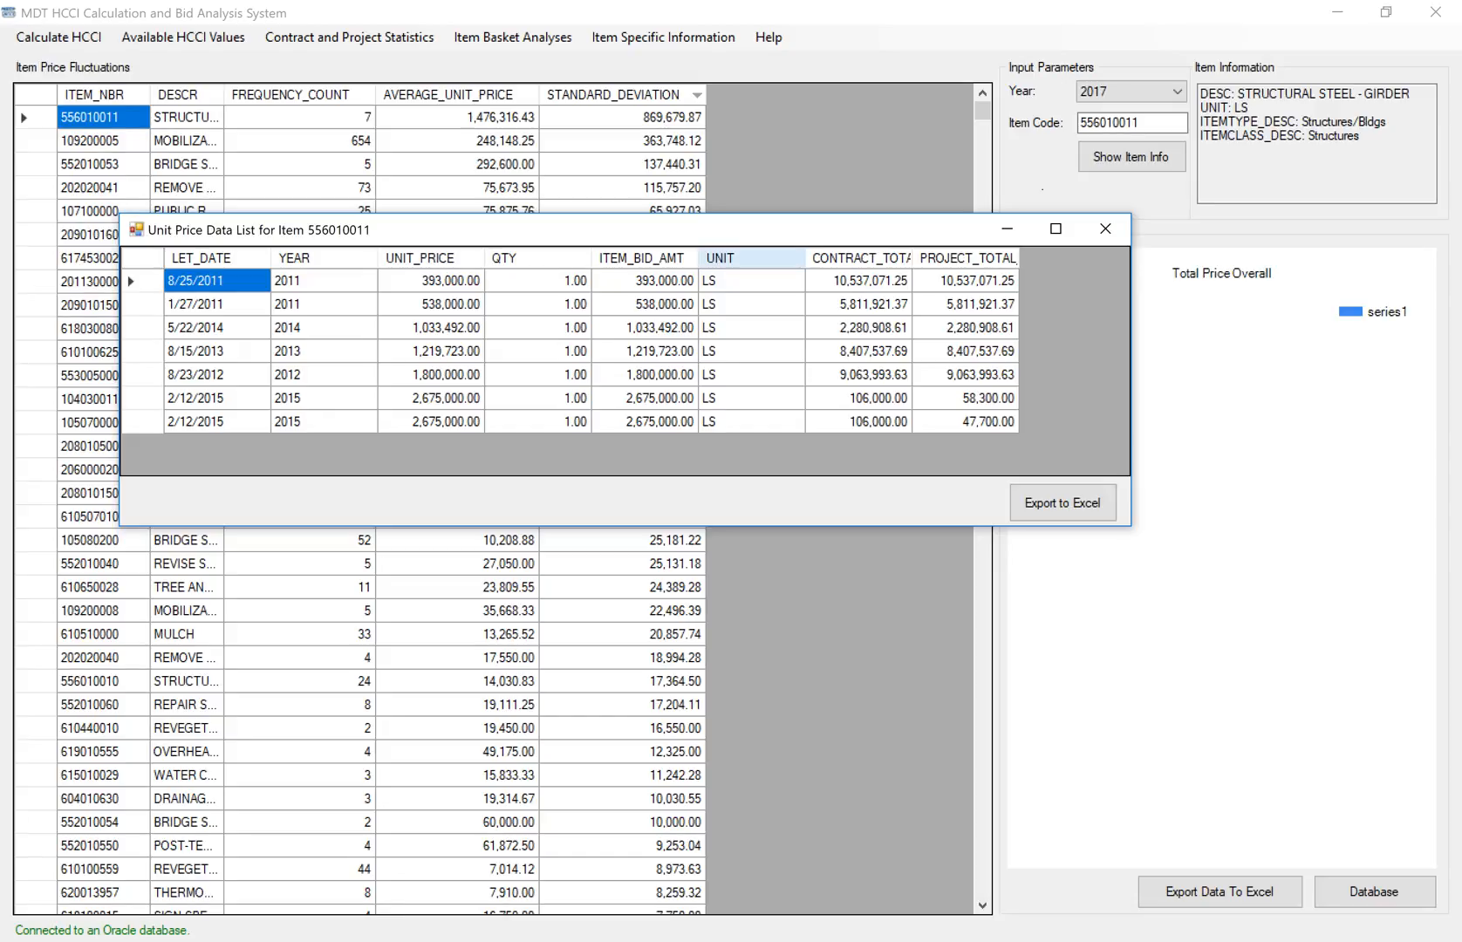
- Widen the price list's contract and project total amount columns to their full headings and check the first and last unit prices
left_click_drag(912, 258, 976, 258)
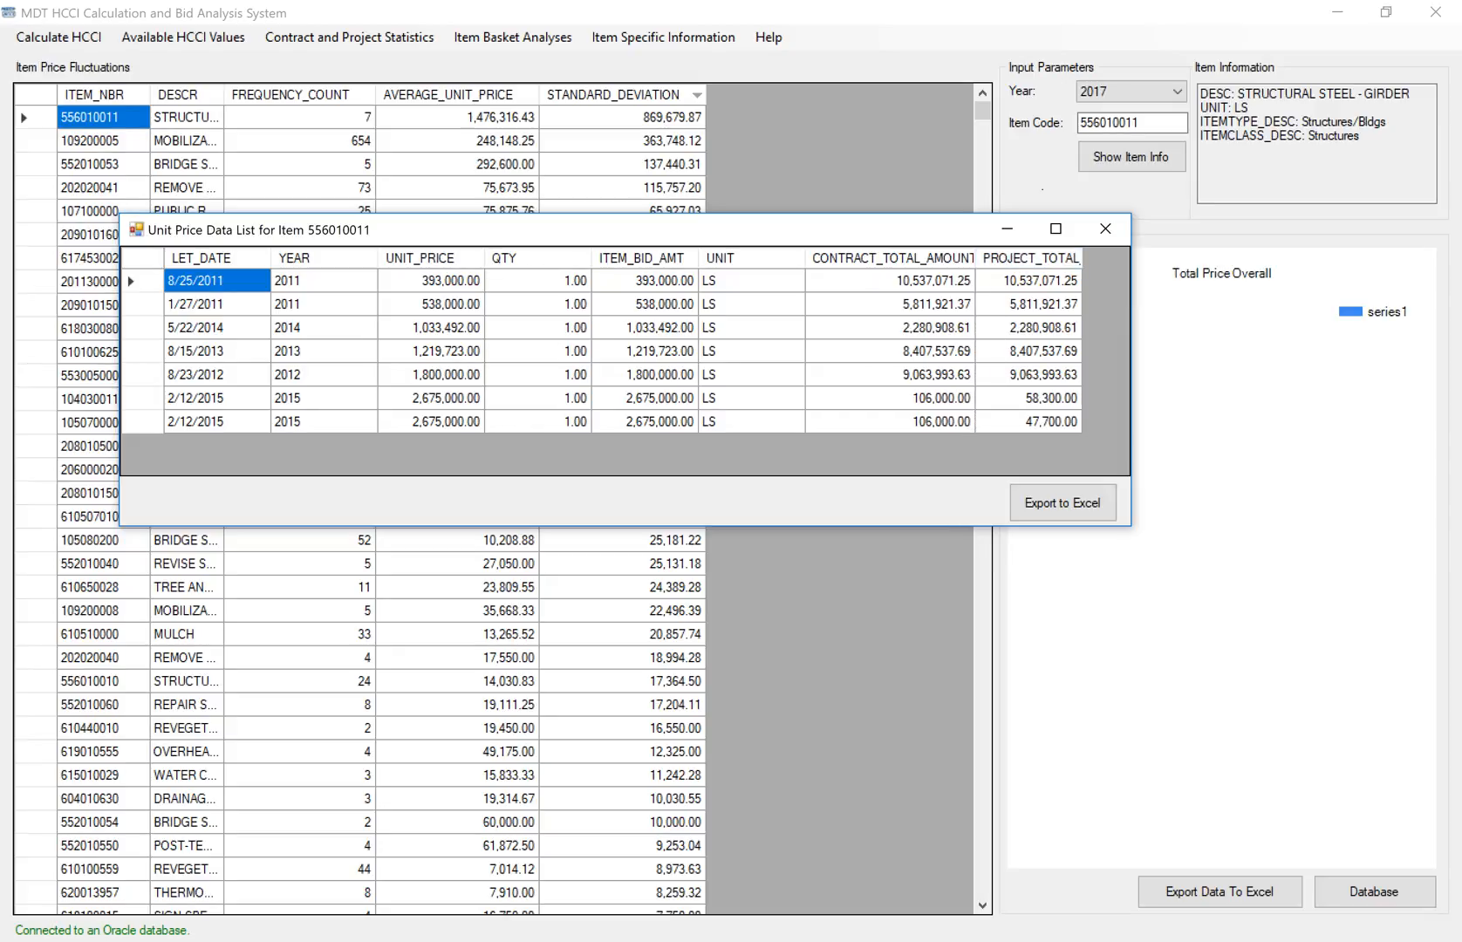
left_click_drag(1132, 284, 1238, 285)
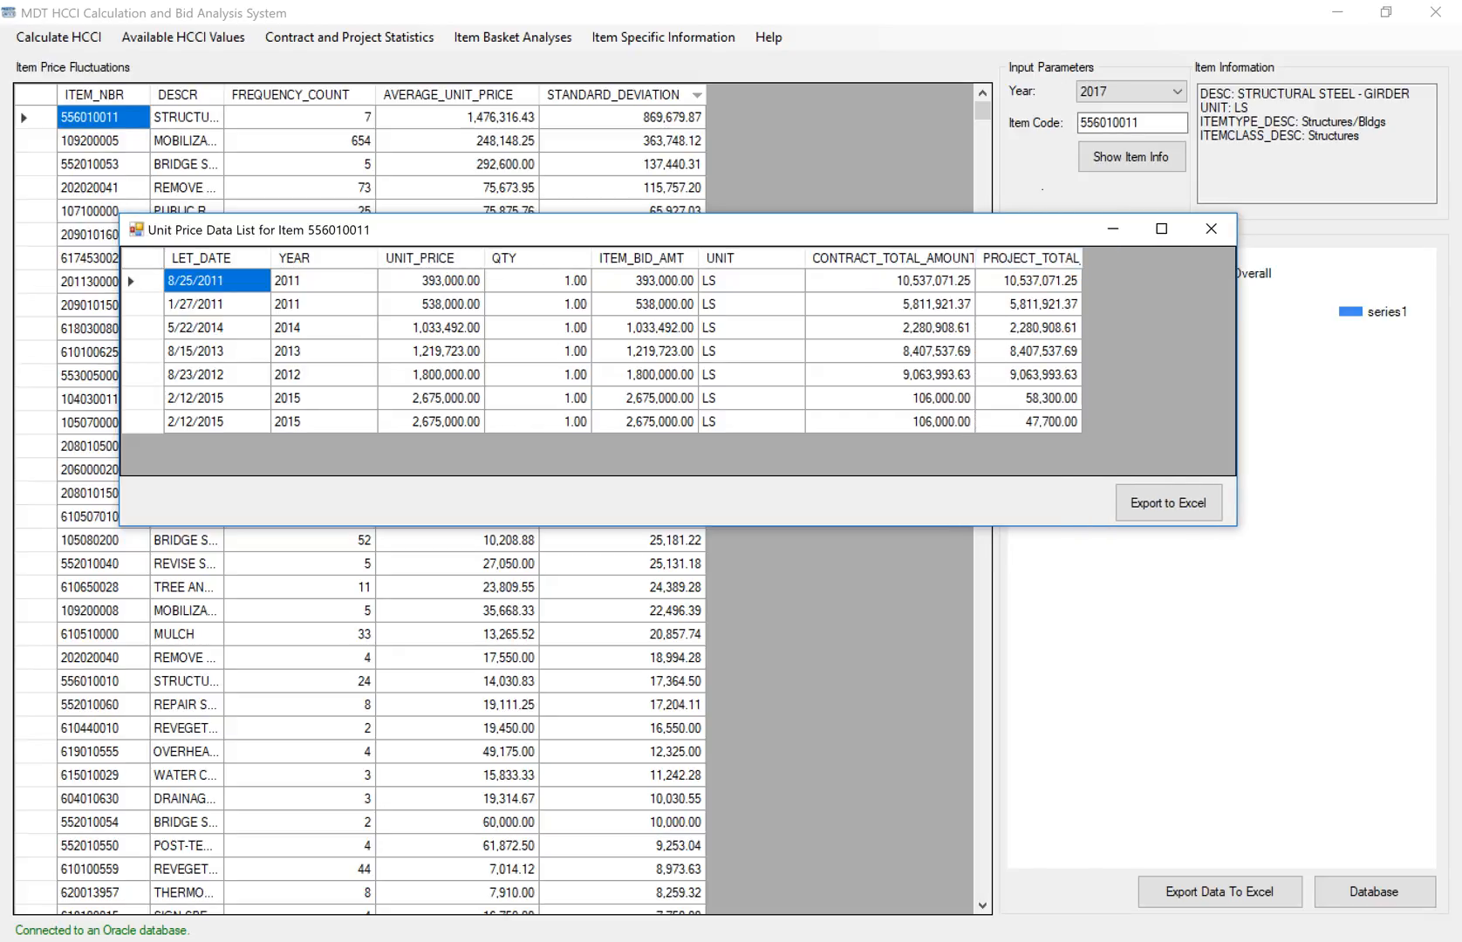
double_click(1081, 258)
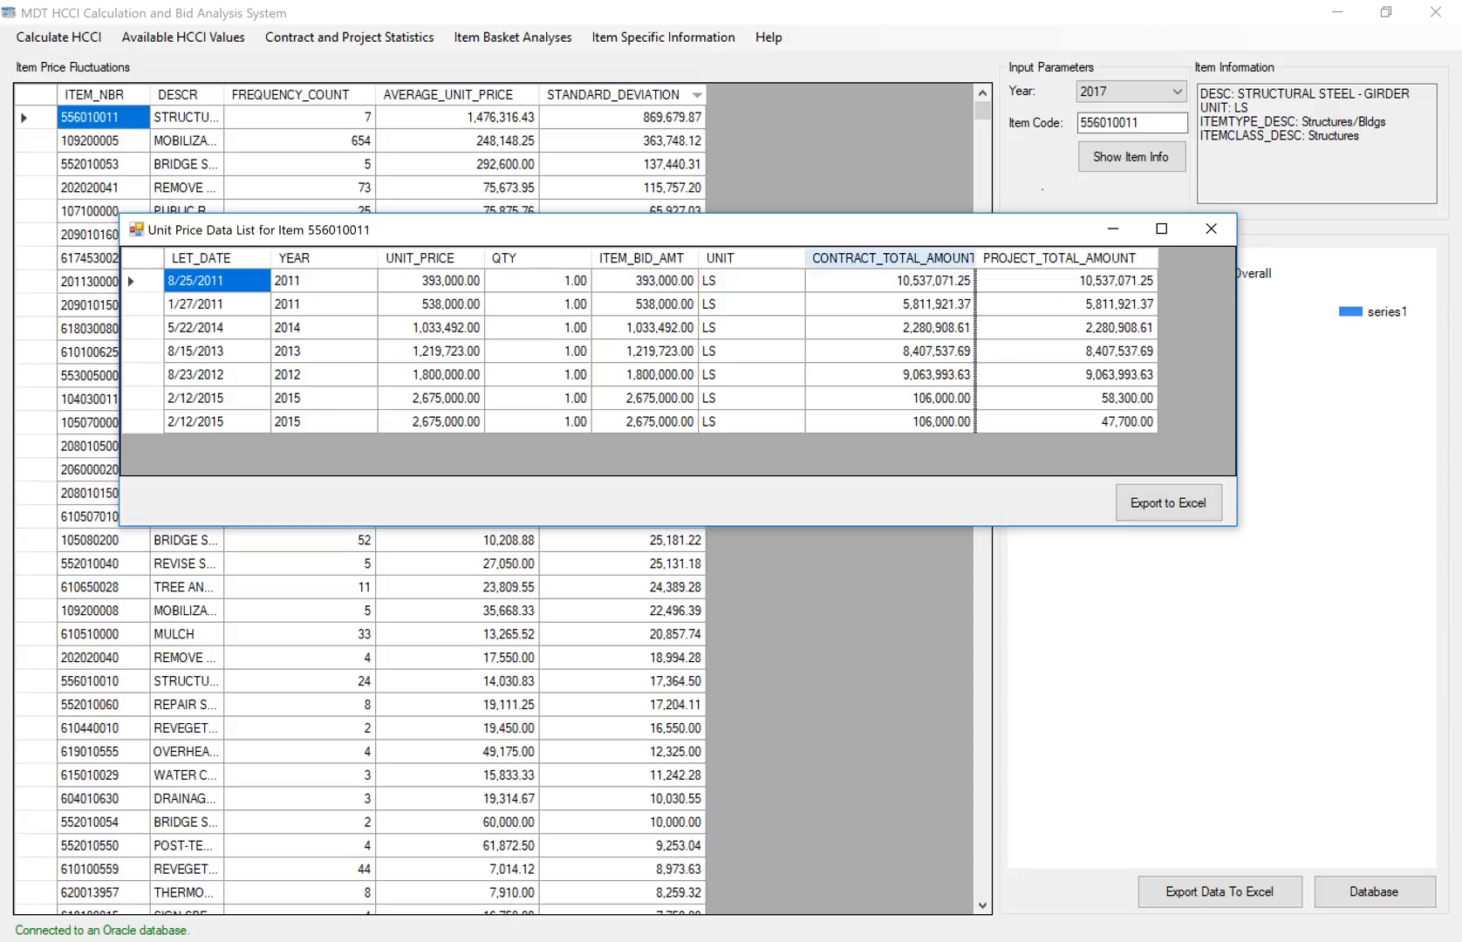
double_click(975, 259)
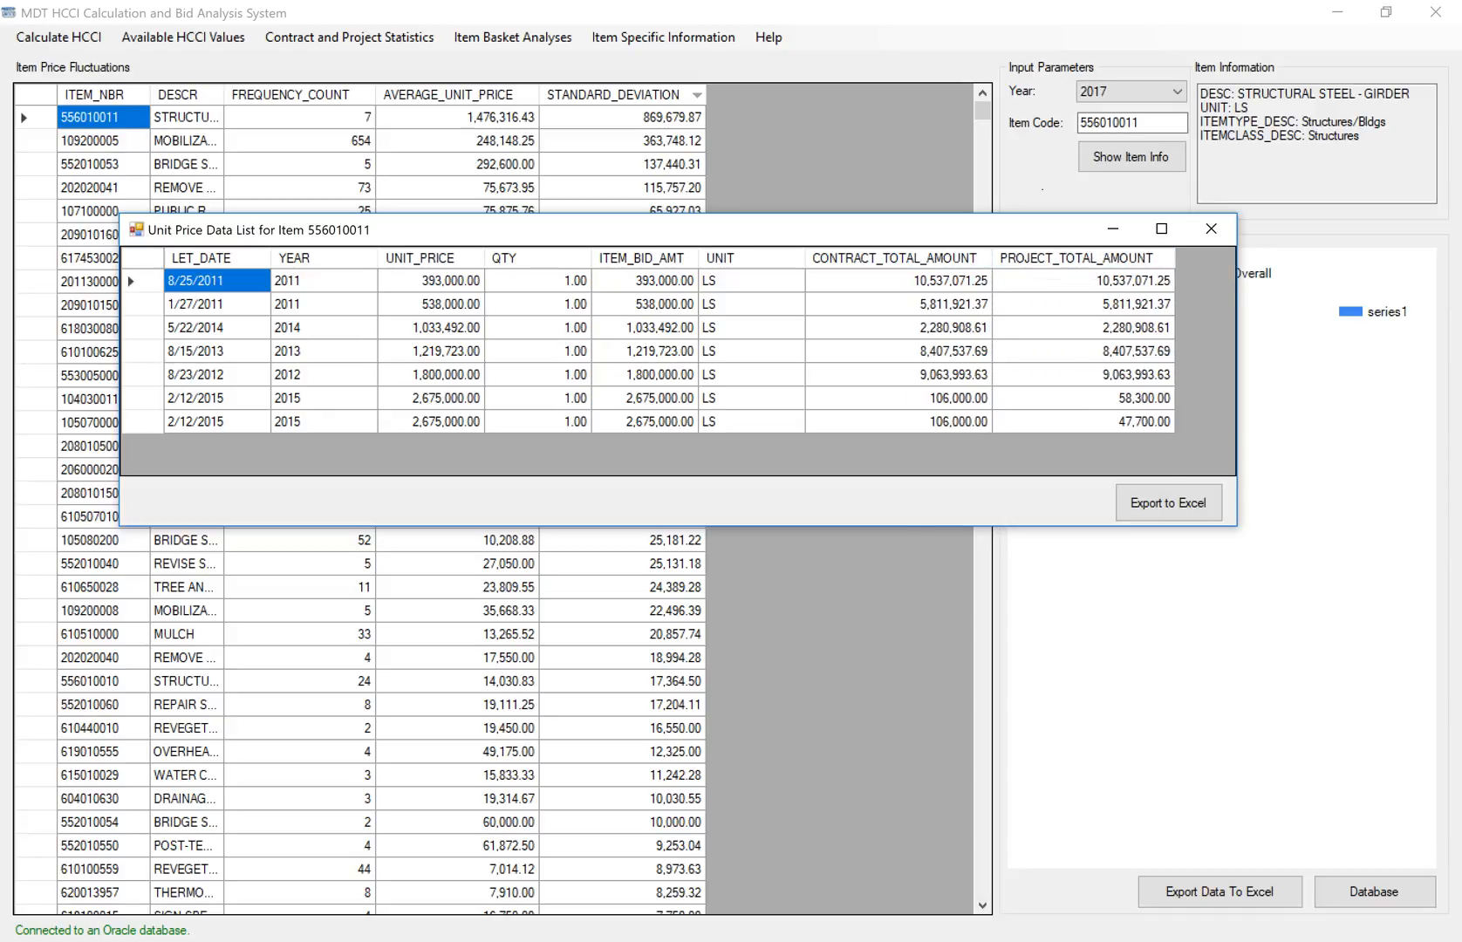
left_click(431, 281)
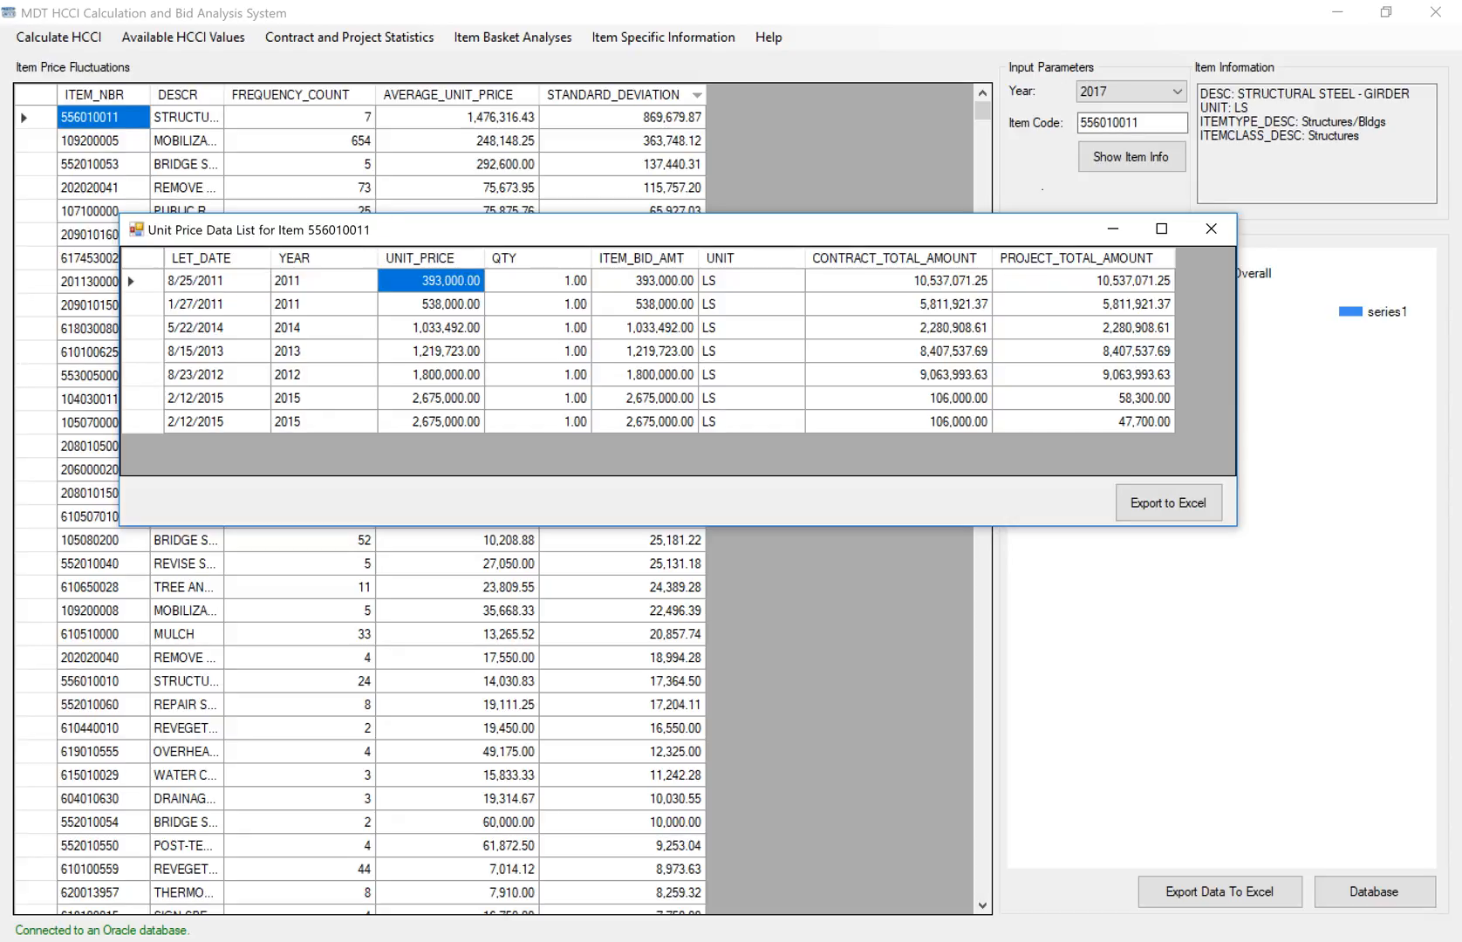
left_click(431, 423)
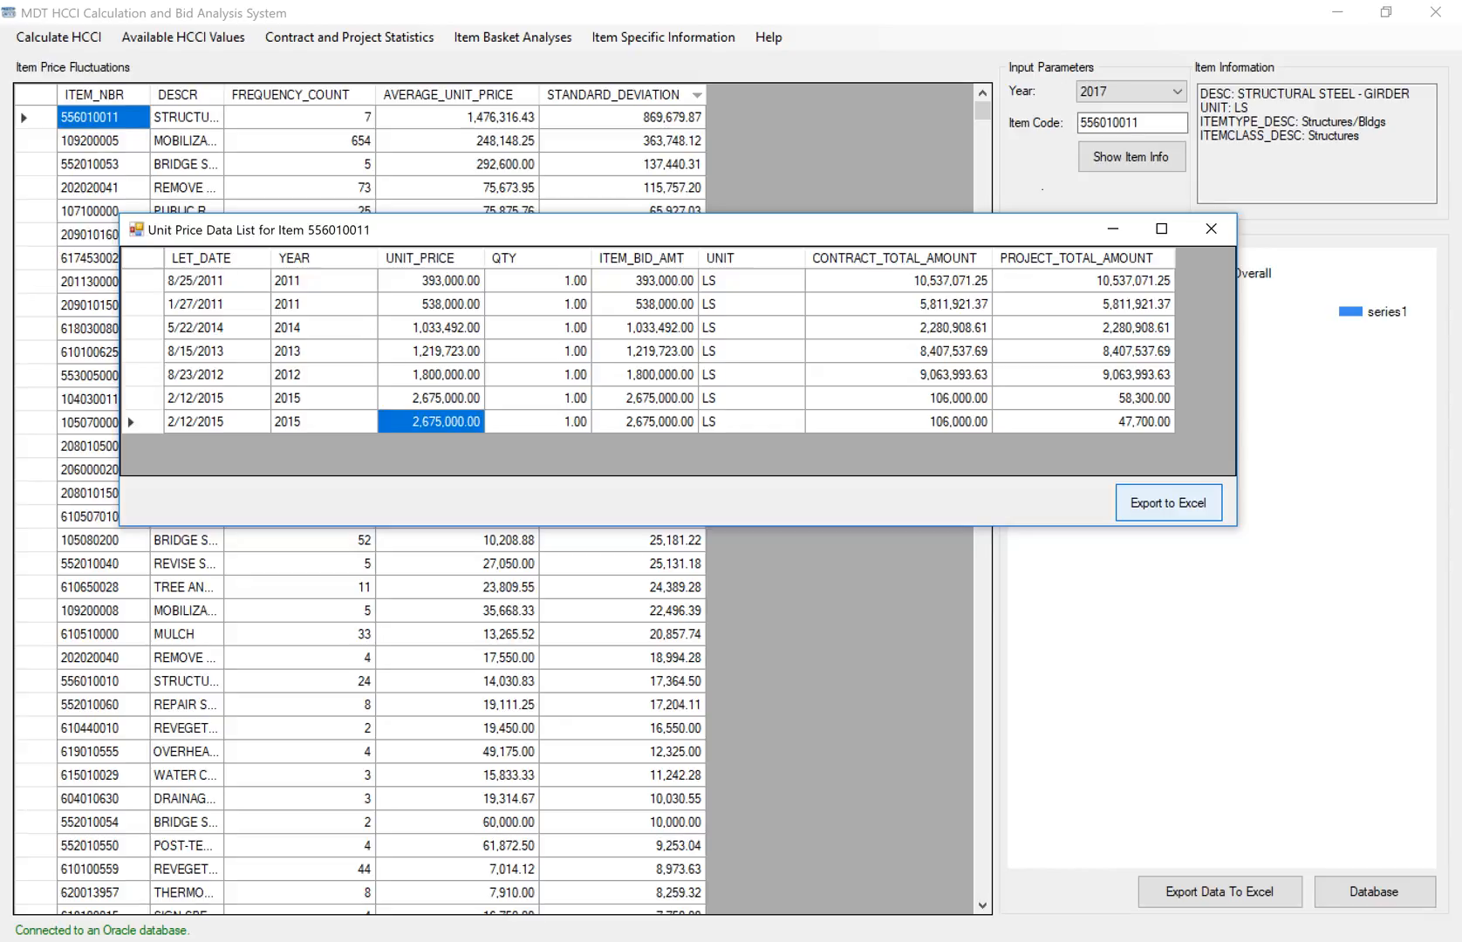
left_click(1168, 503)
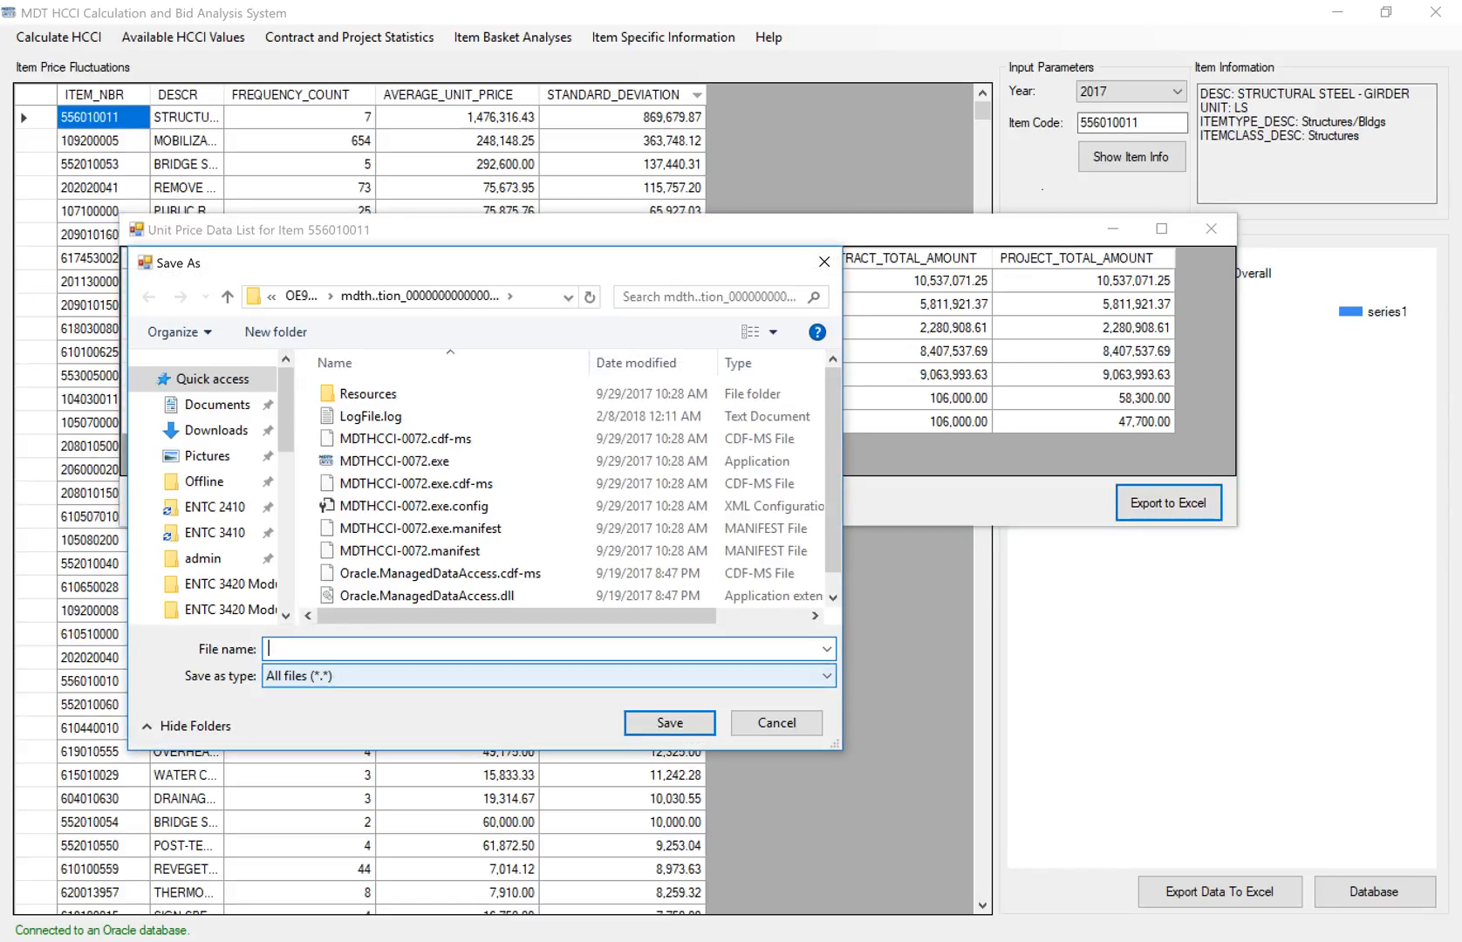
left_click(541, 675)
left_click(306, 692)
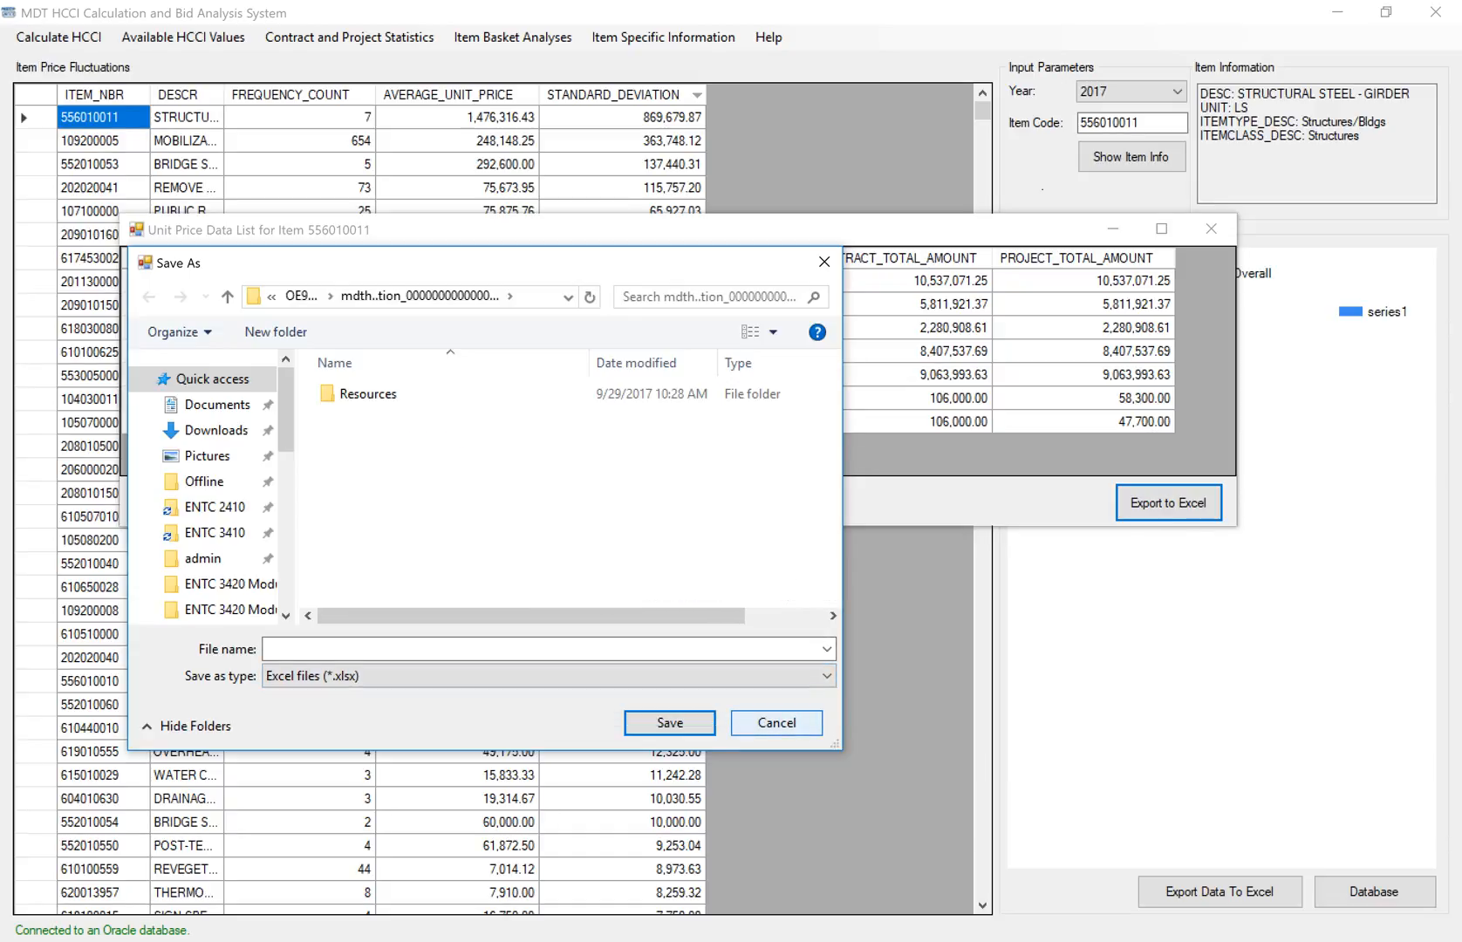
left_click(776, 722)
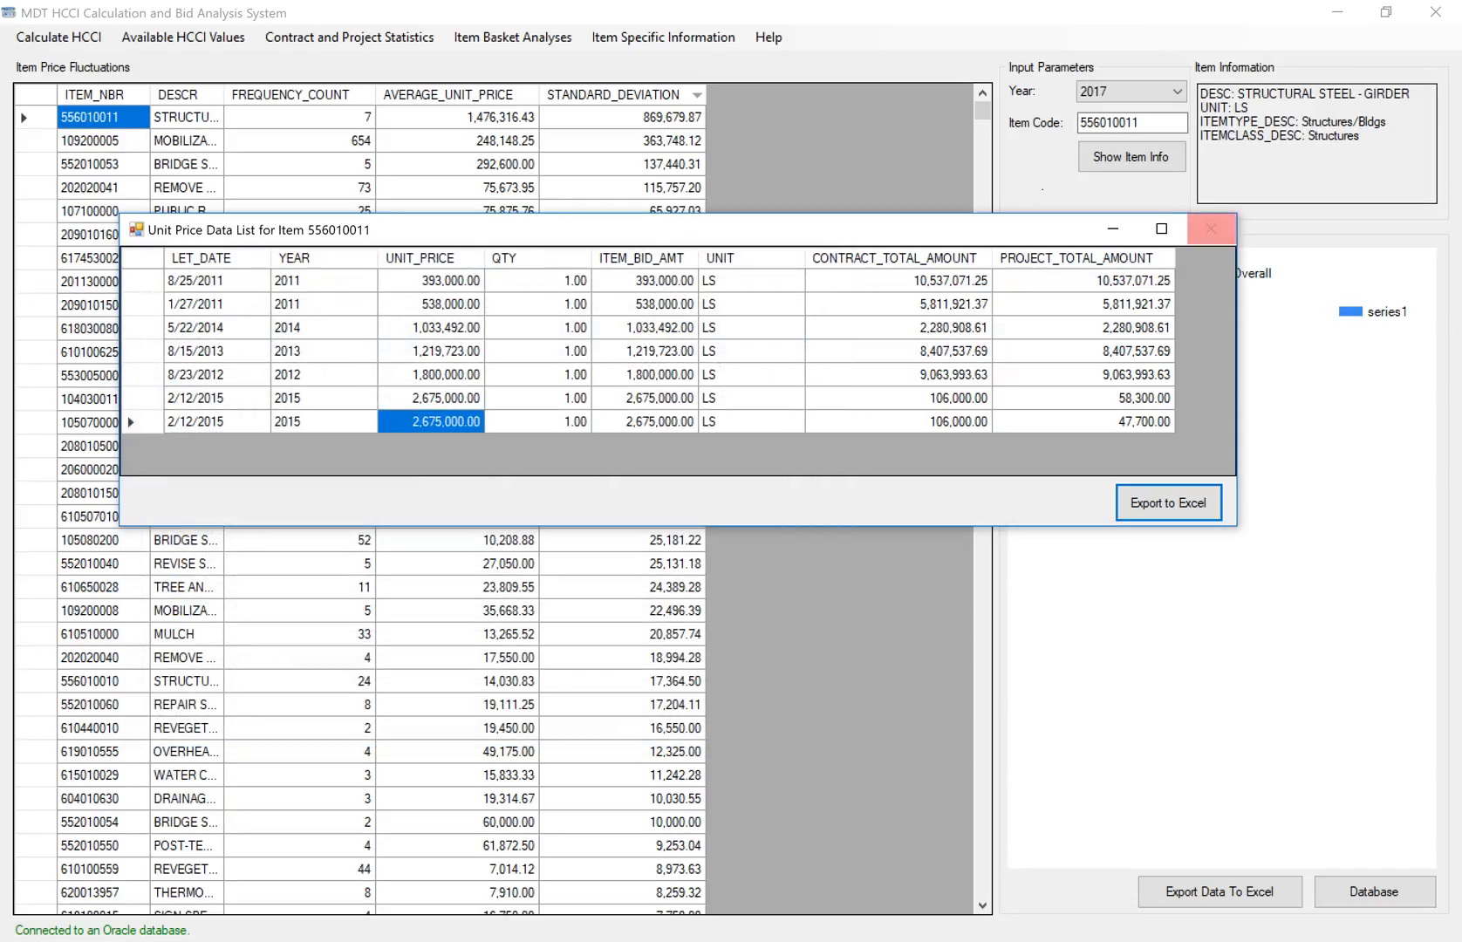
- Close the unit price data list for item 556010011
left_click(1211, 229)
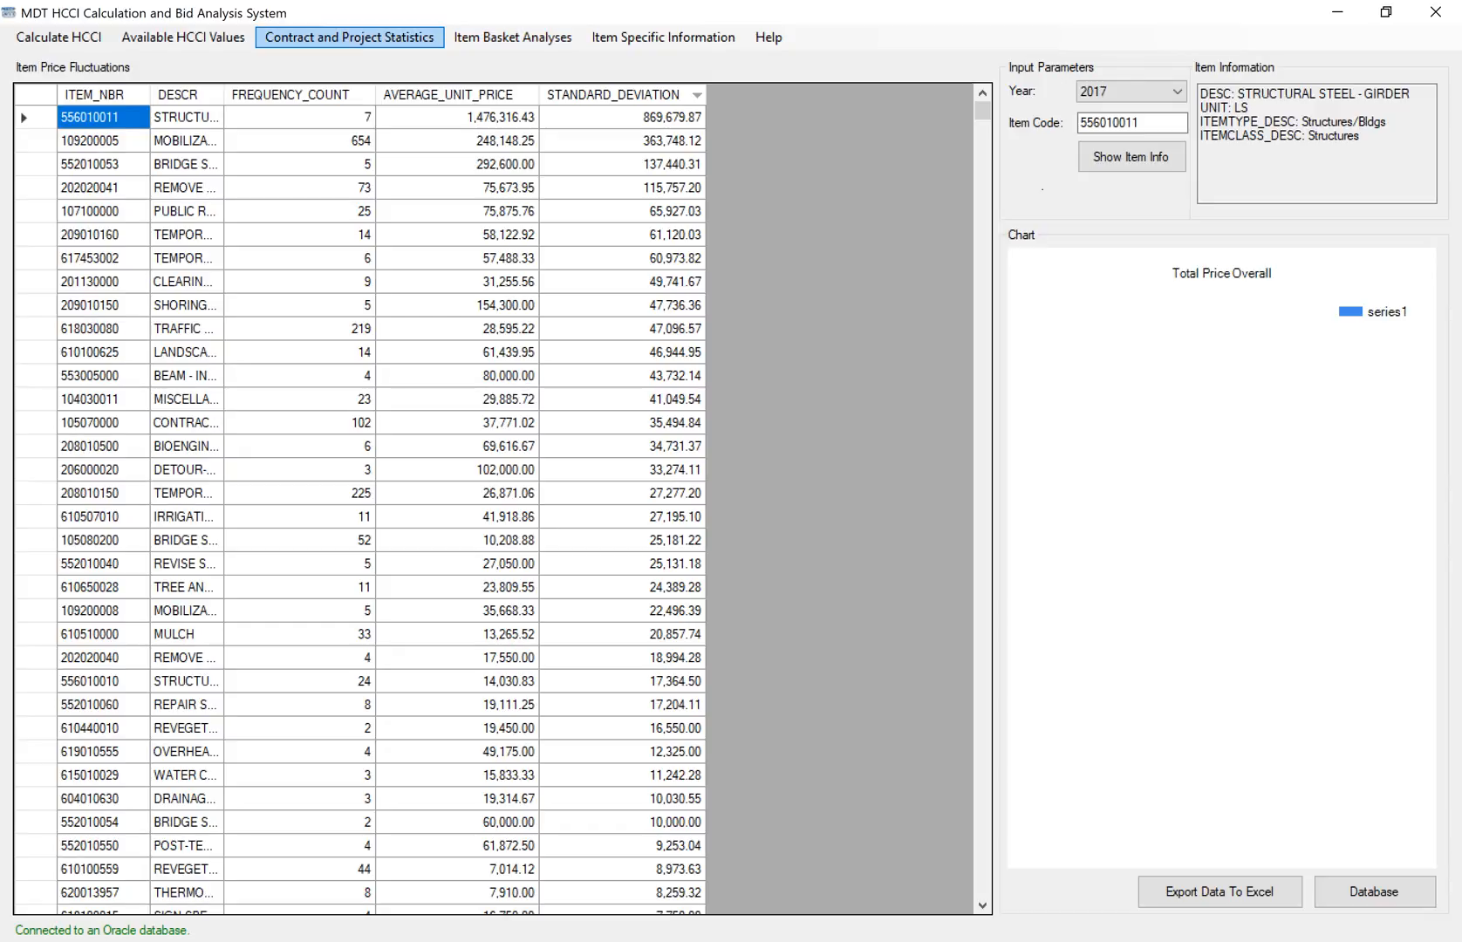
left_click(663, 37)
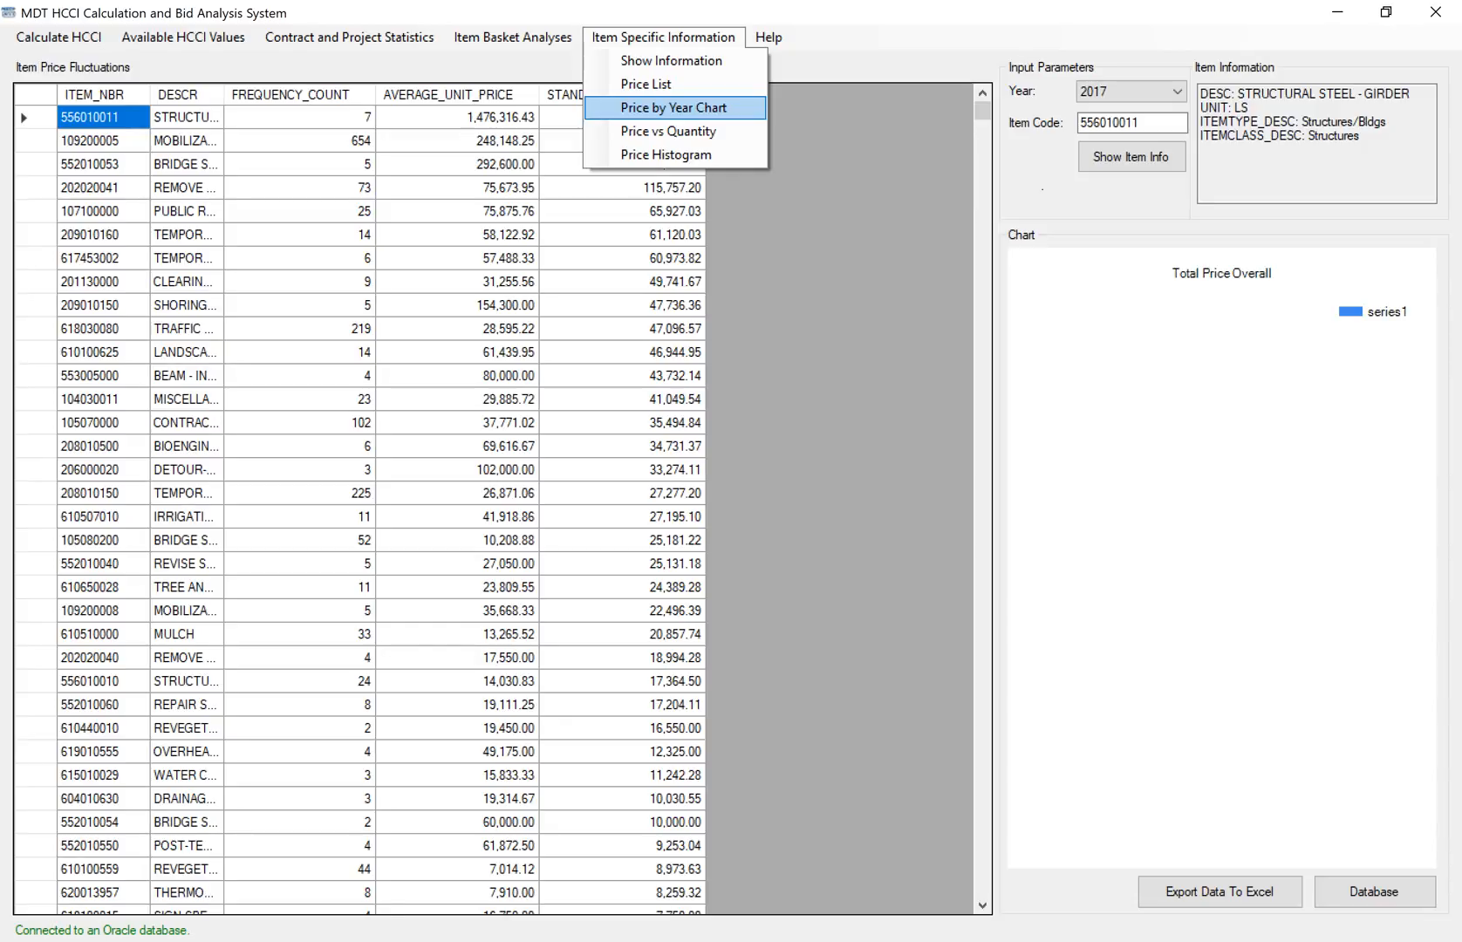
key("Escape")
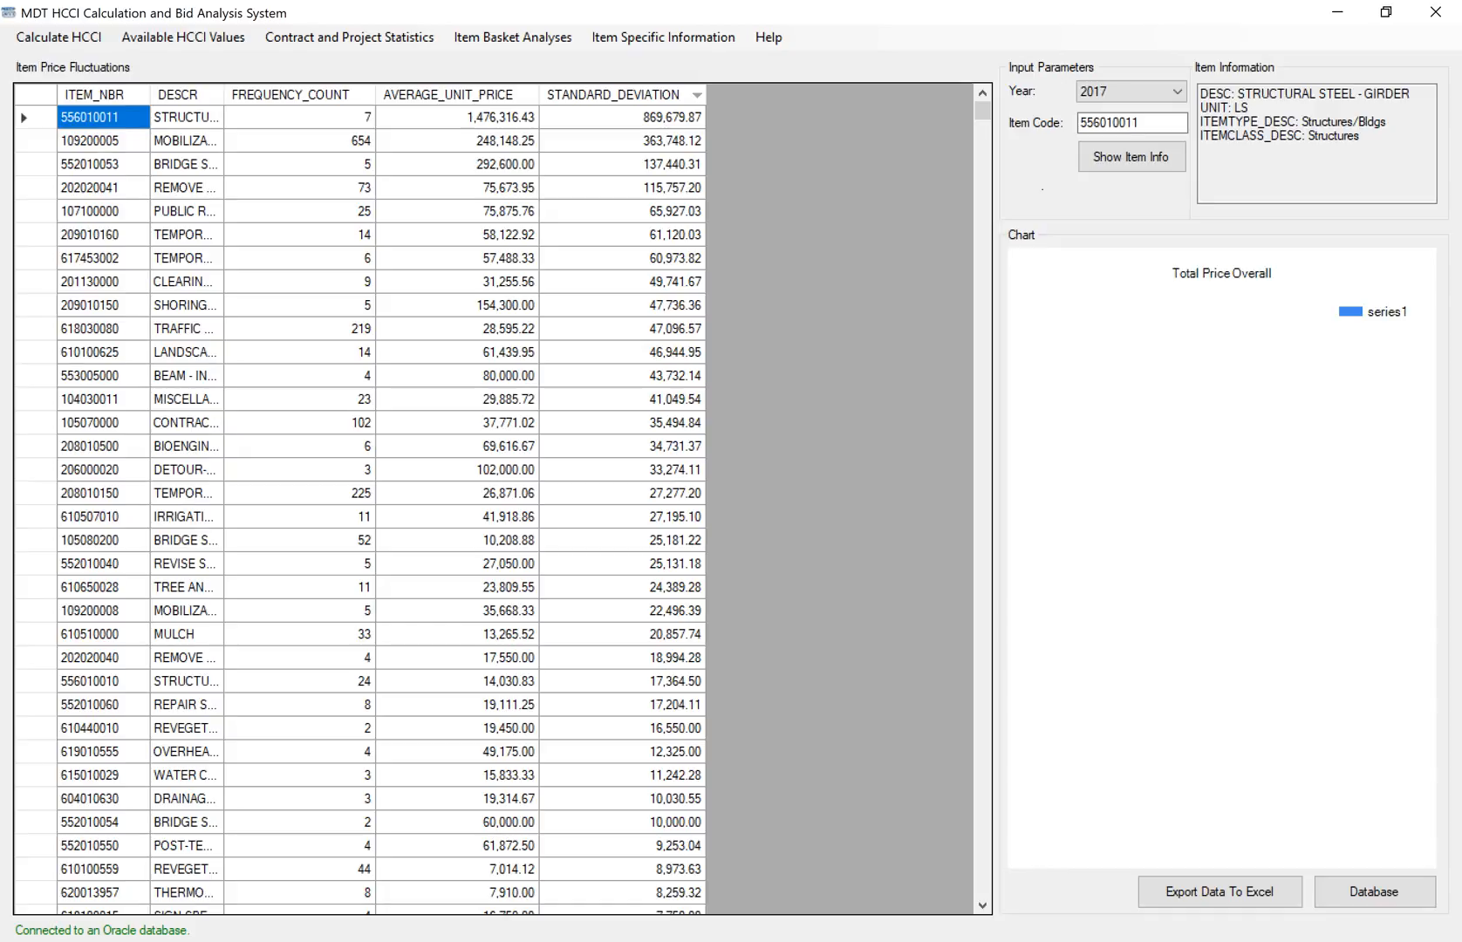
- Load item 202020041 from the price fluctuation table as the item code
left_click(103, 188)
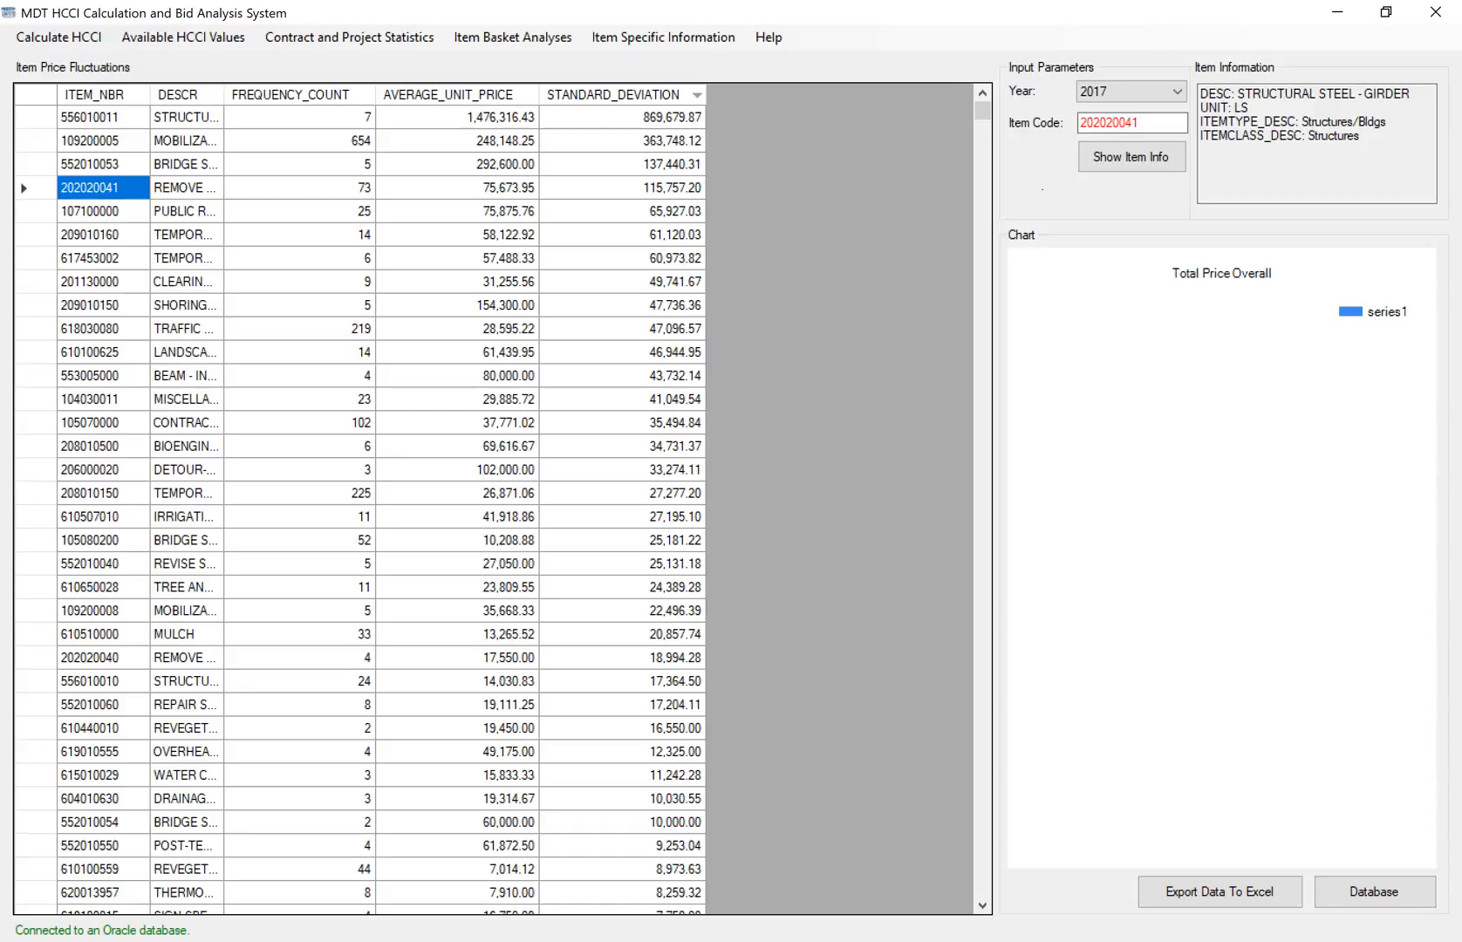
scroll(361, 500, "down", 1)
scroll(361, 500, "up", 1)
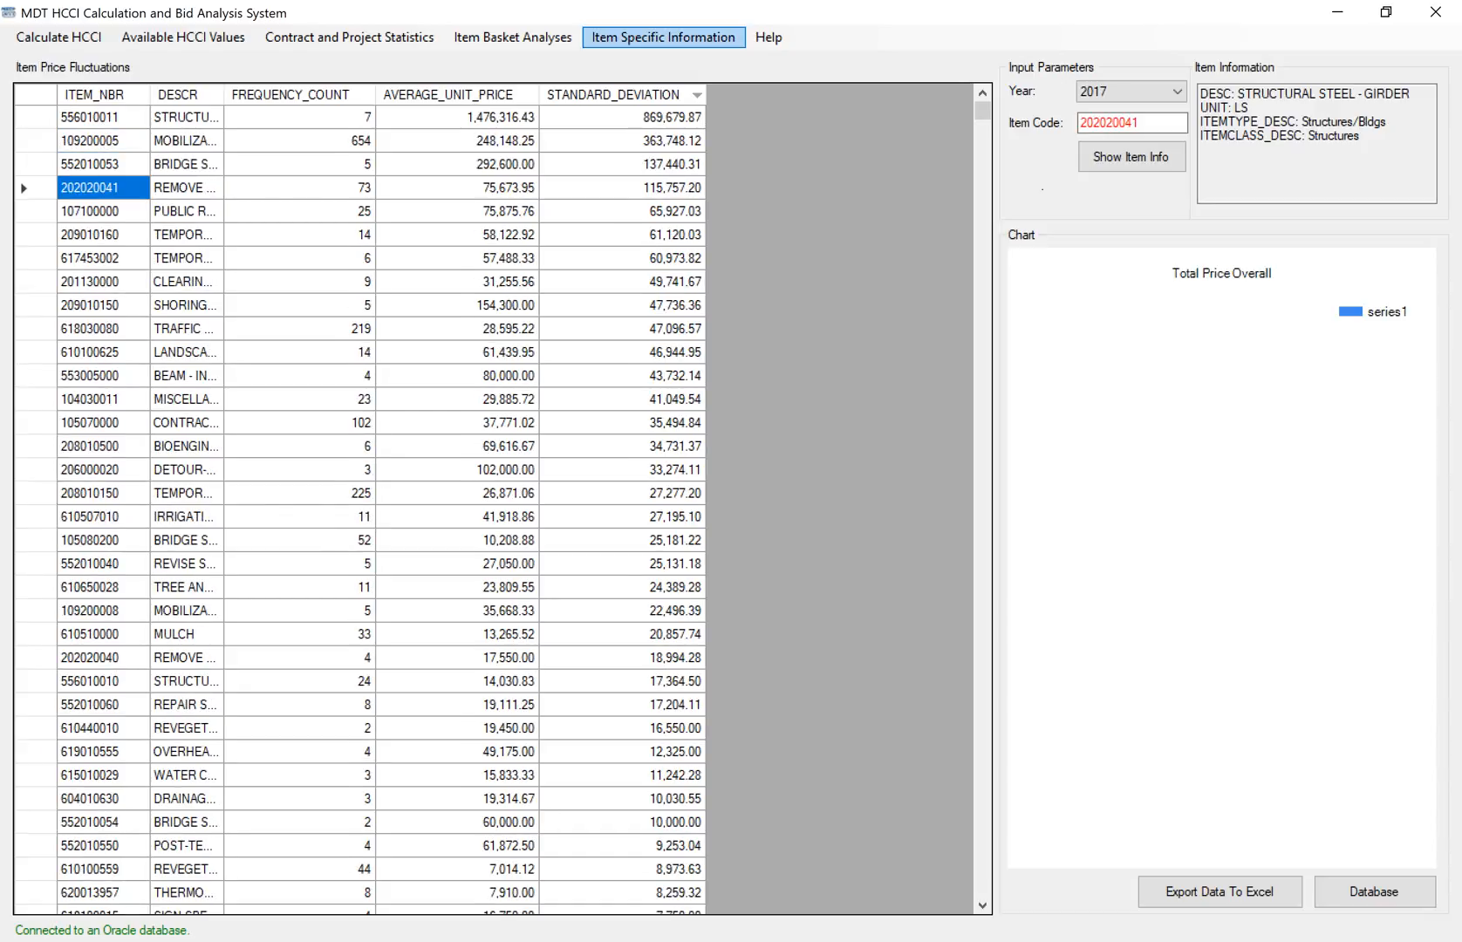
- Generate the overall total price analysis for the item basket and widen the description column to show the full item descriptions
left_click(513, 36)
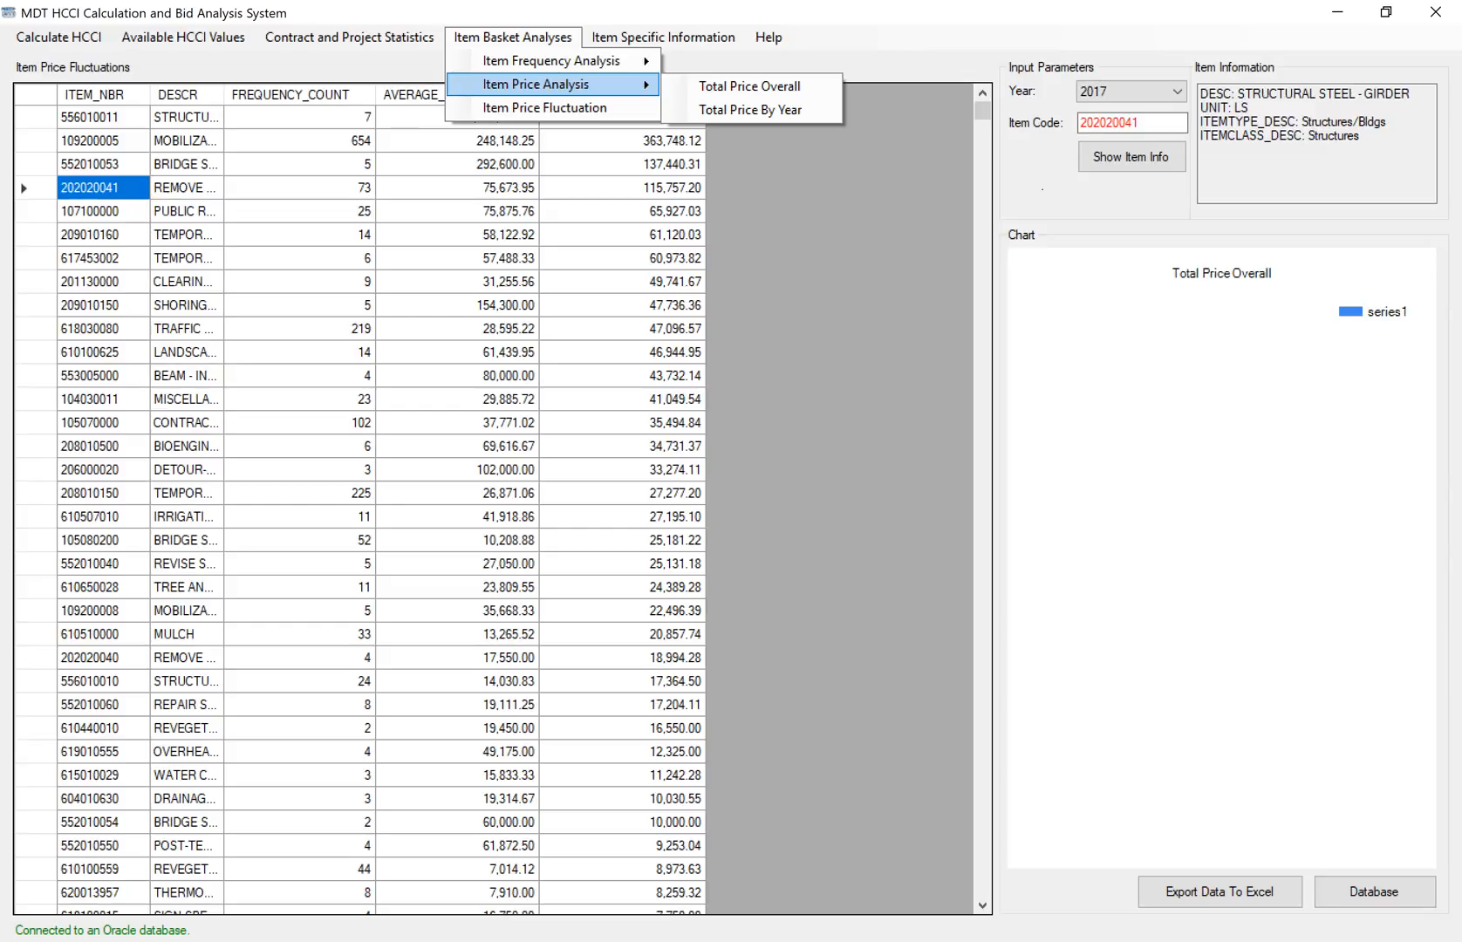
left_click(749, 85)
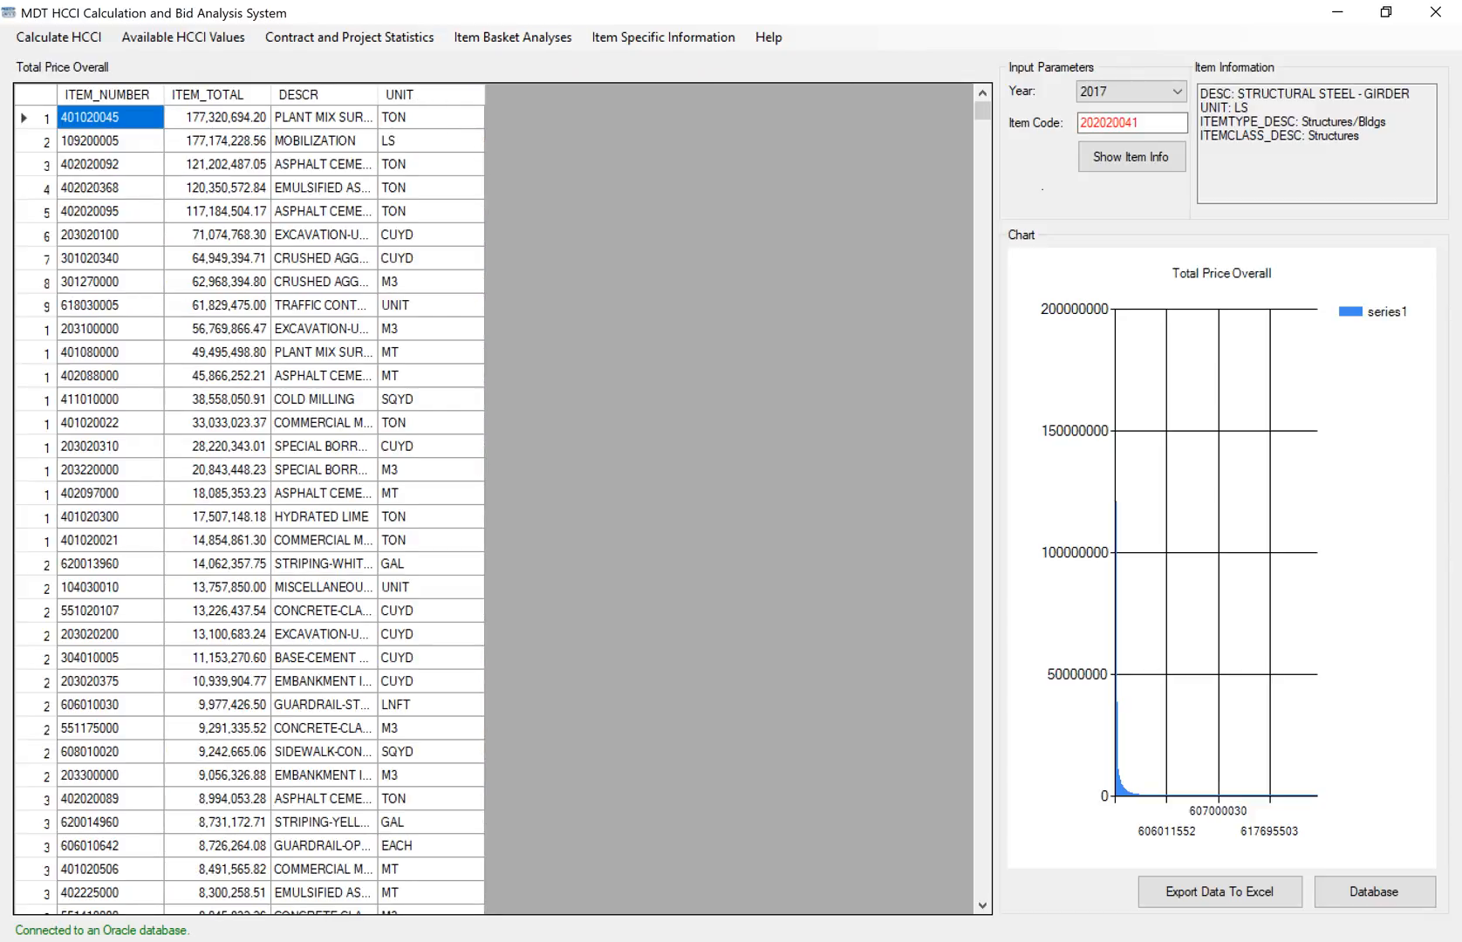
left_click_drag(378, 94, 531, 94)
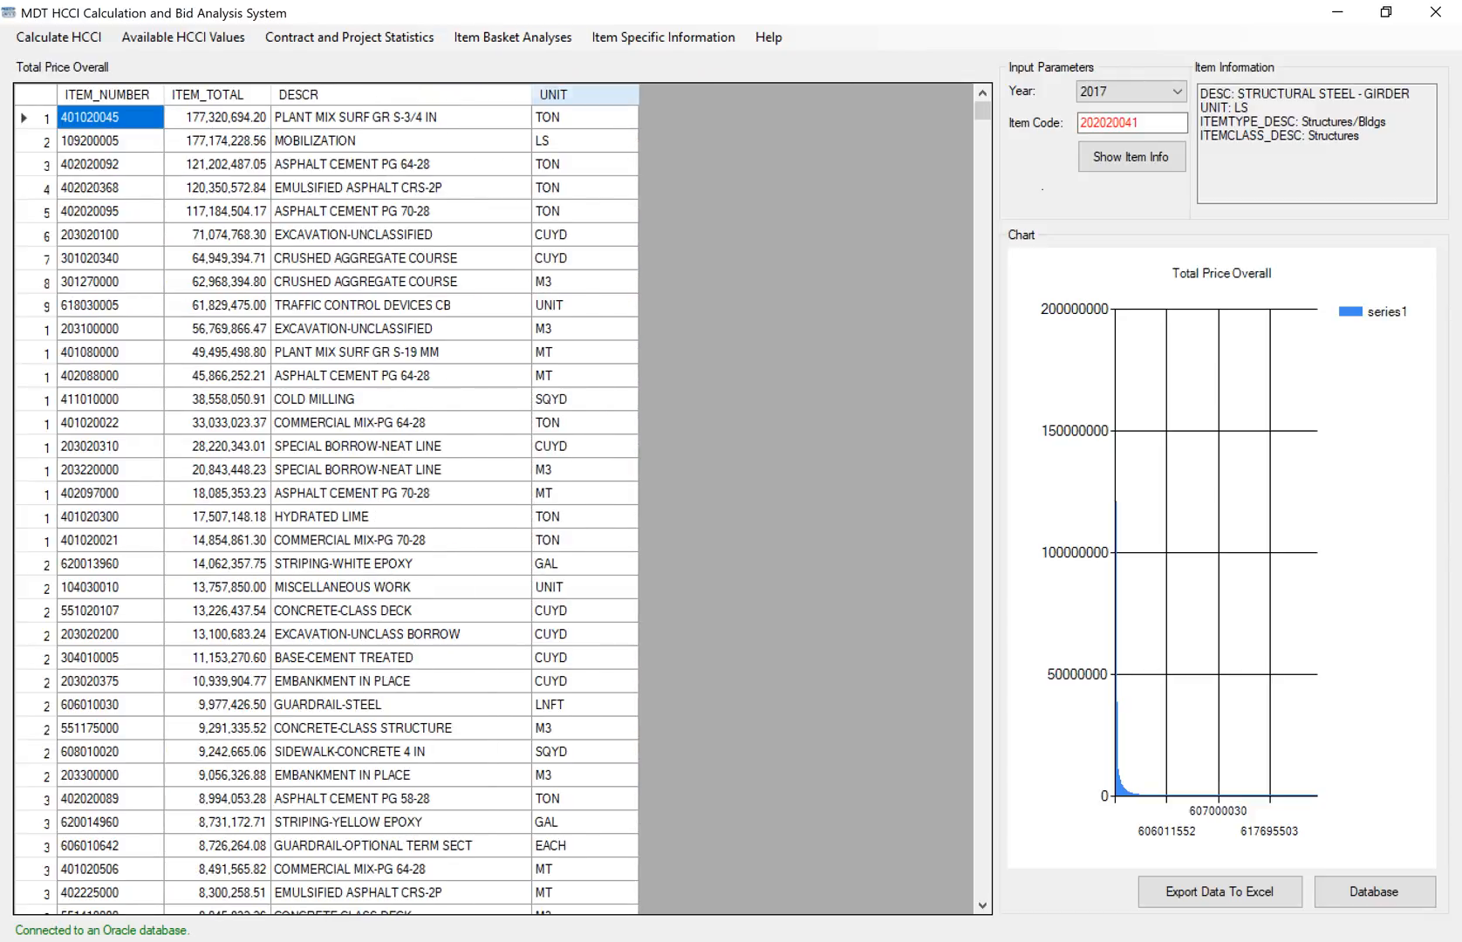
- Generate the price list for item 202020041 and enlarge its window until all columns fit
left_click(663, 37)
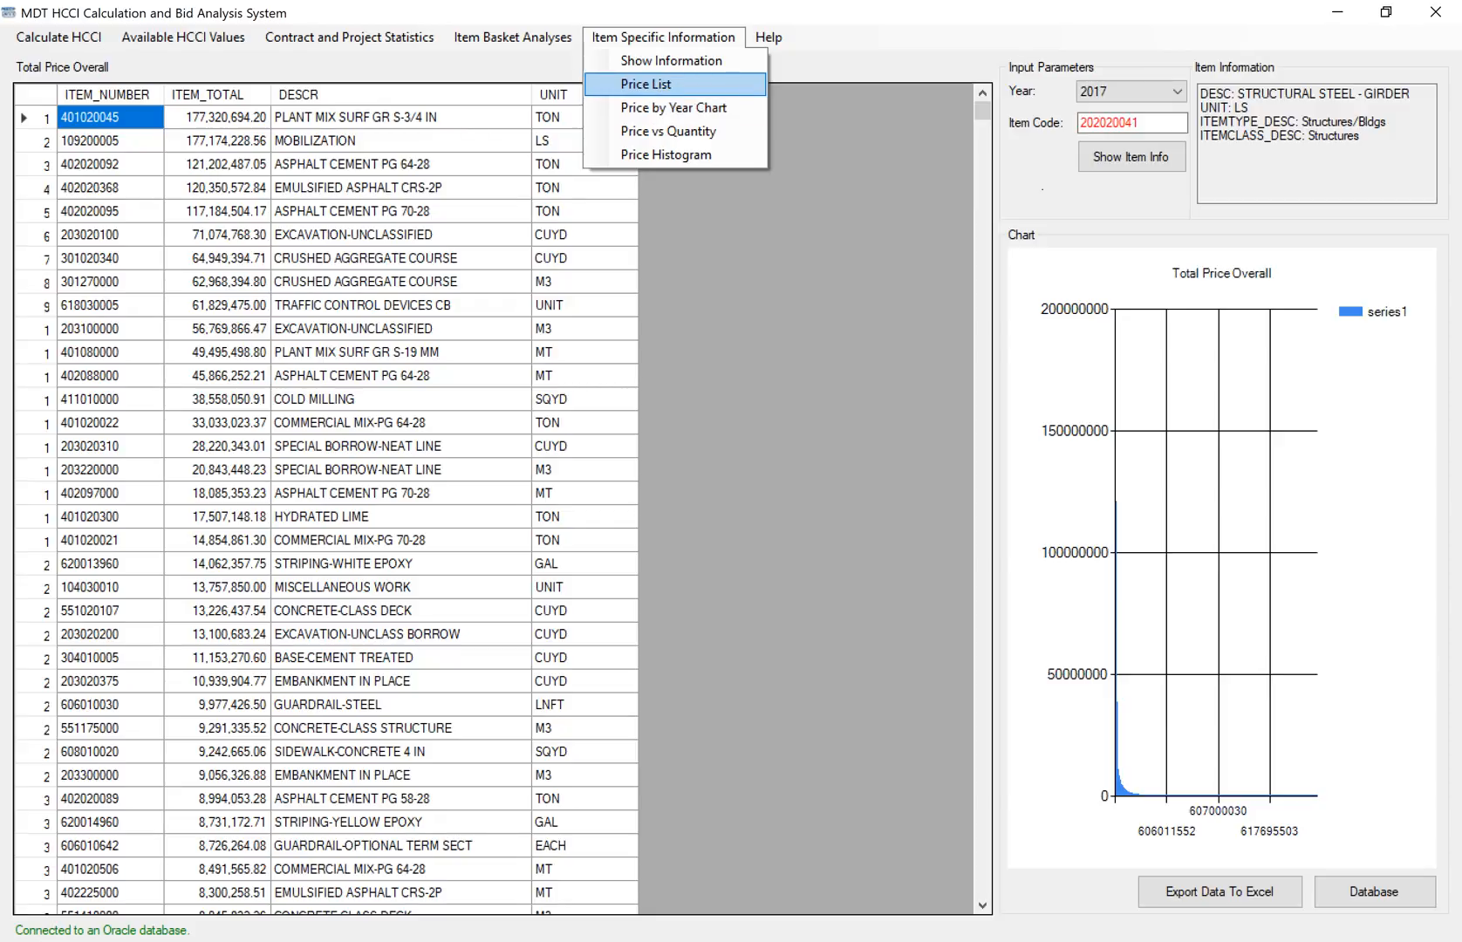
key("Return")
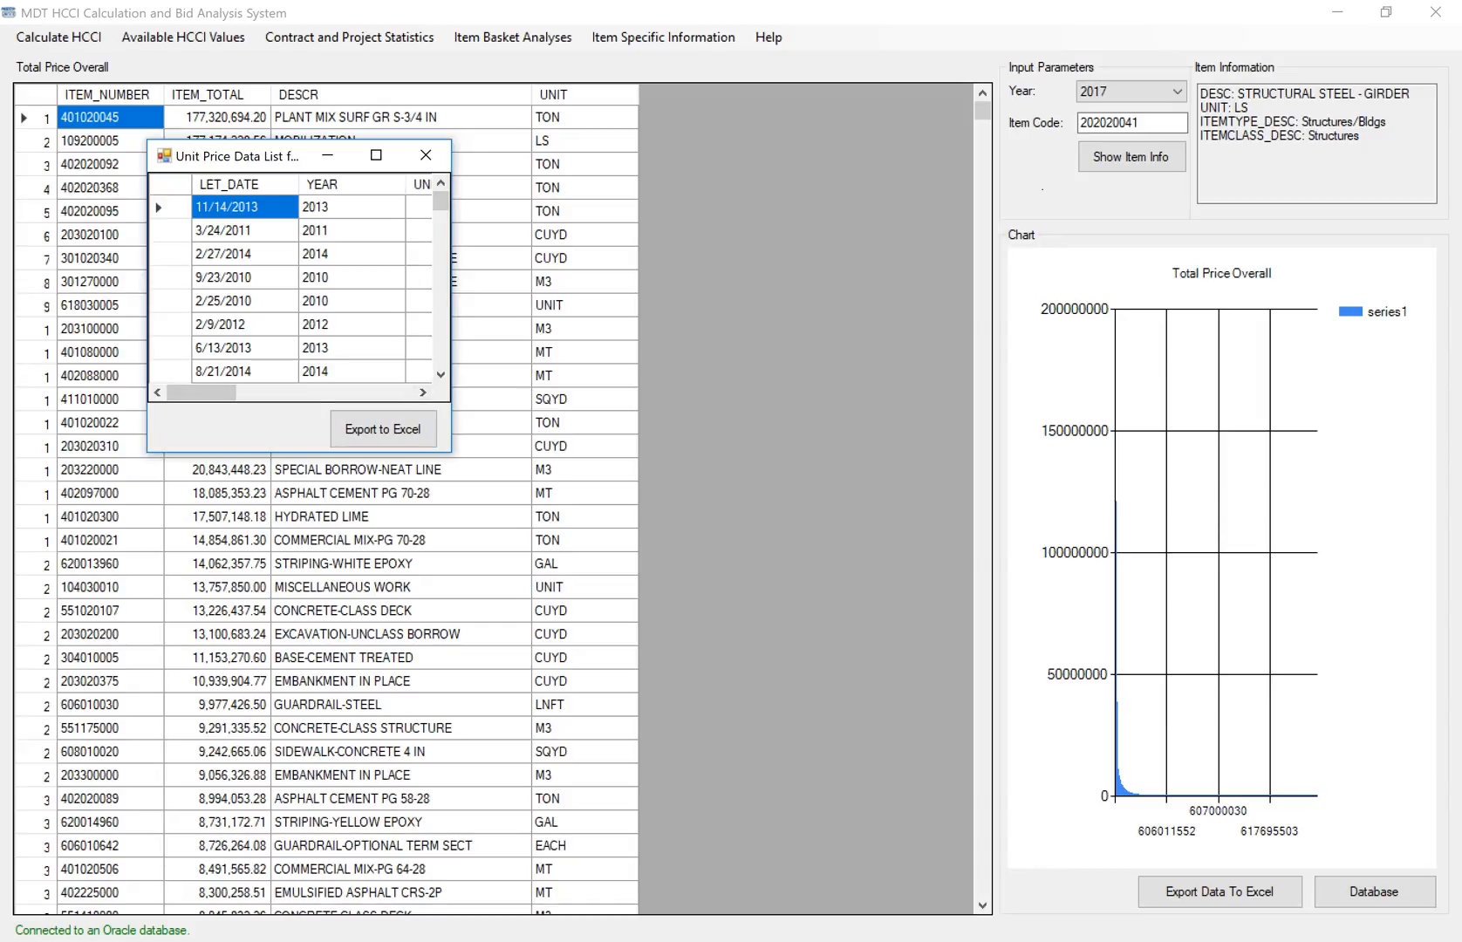
left_click_drag(449, 451, 1142, 747)
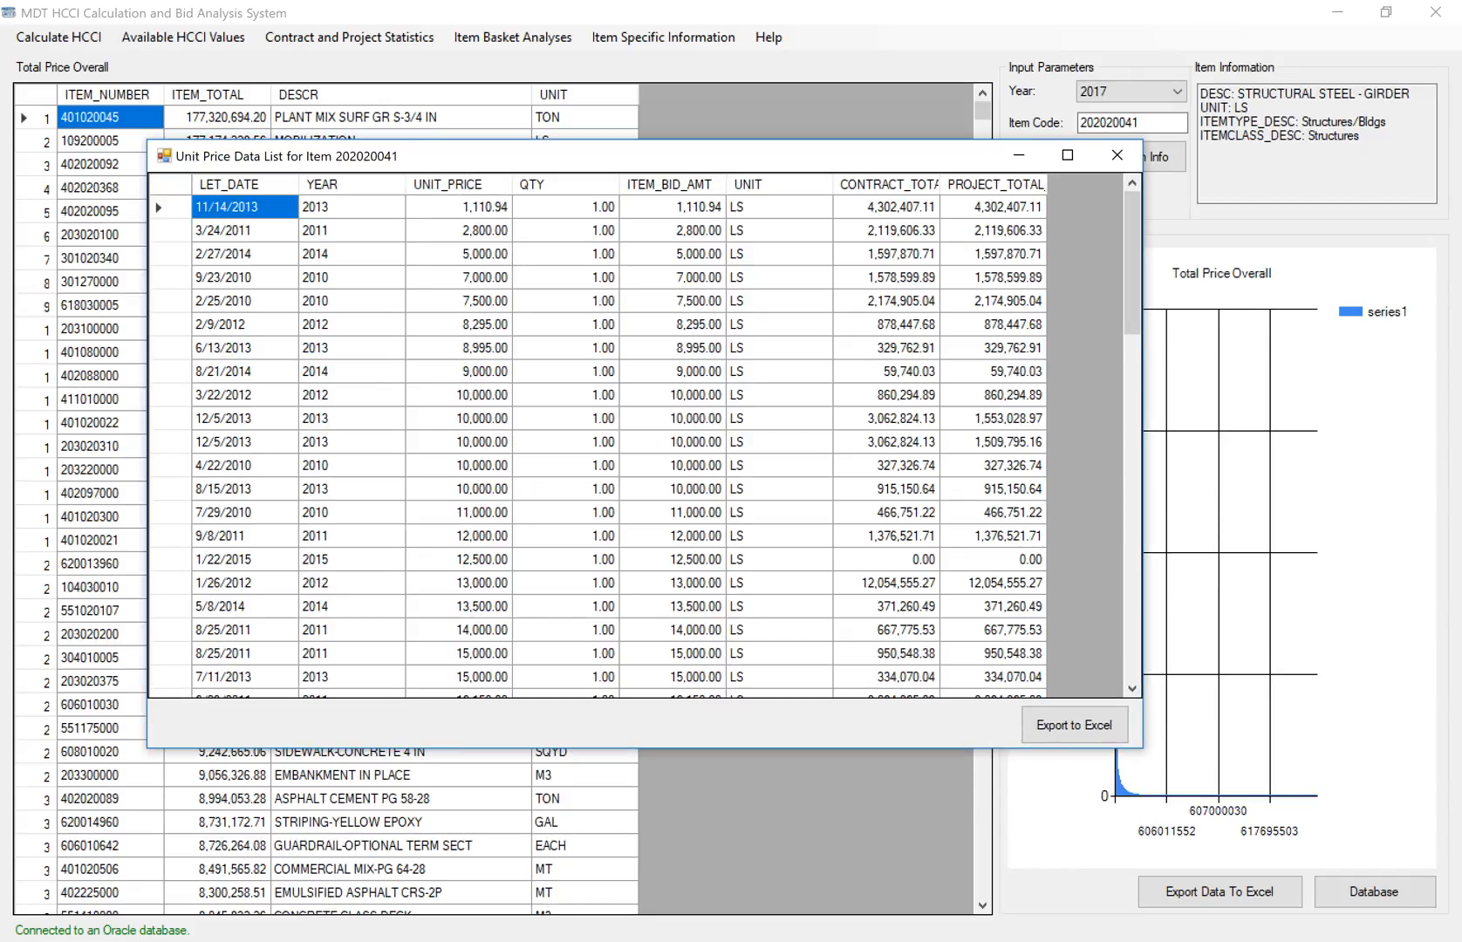
mouse_move(1133, 262)
left_mouse_down()
mouse_move(1132, 608)
mouse_move(1133, 262)
left_mouse_up()
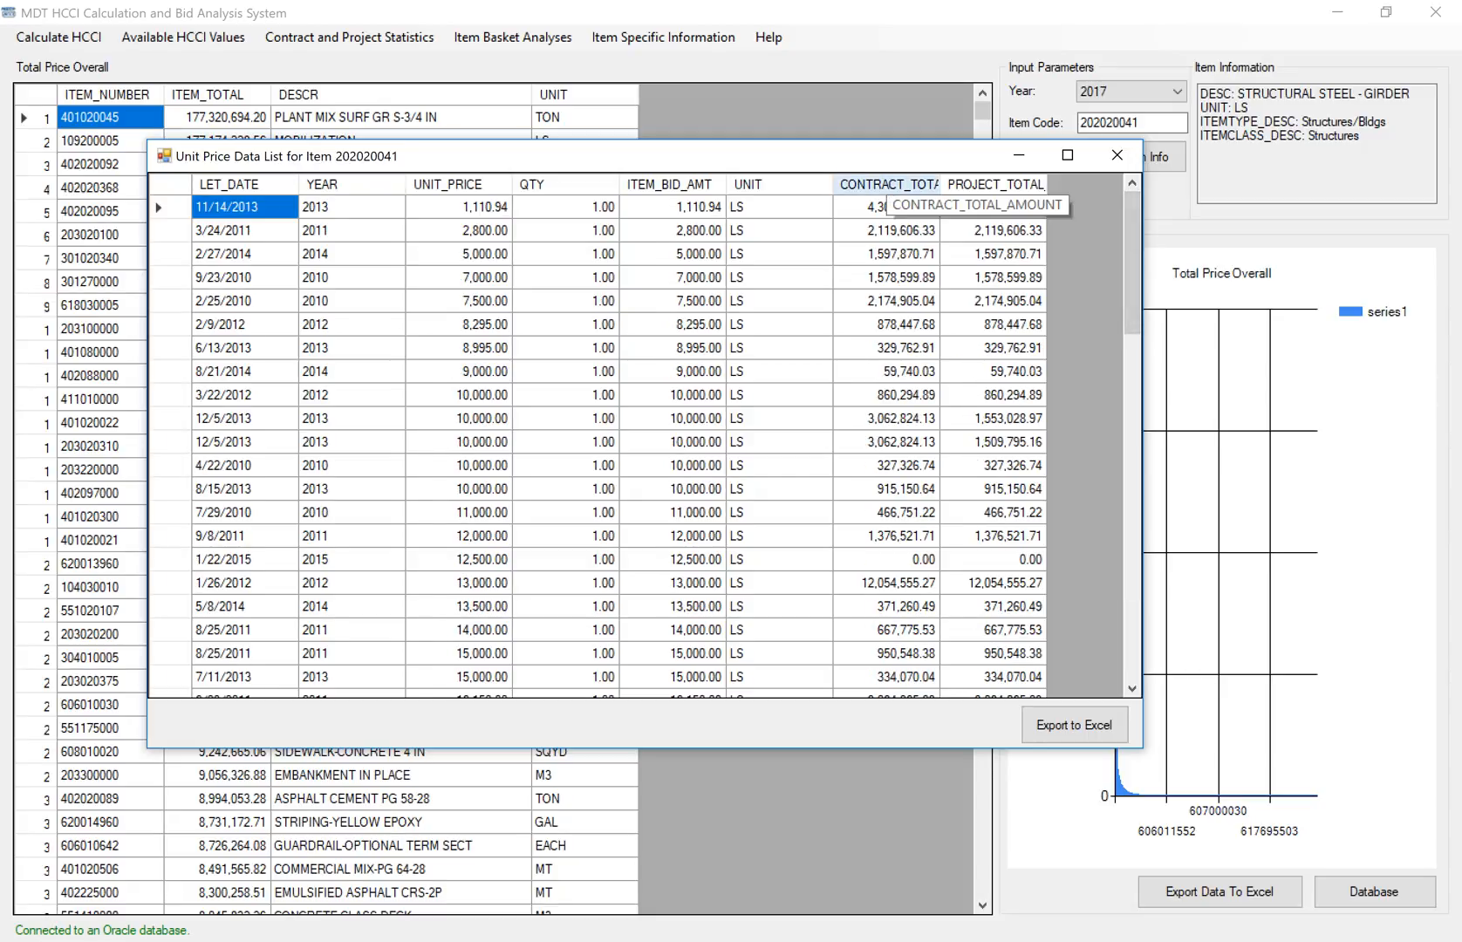
- Widen the price list window and its contract and project total amount columns to show their full headings
left_click_drag(940, 185, 984, 184)
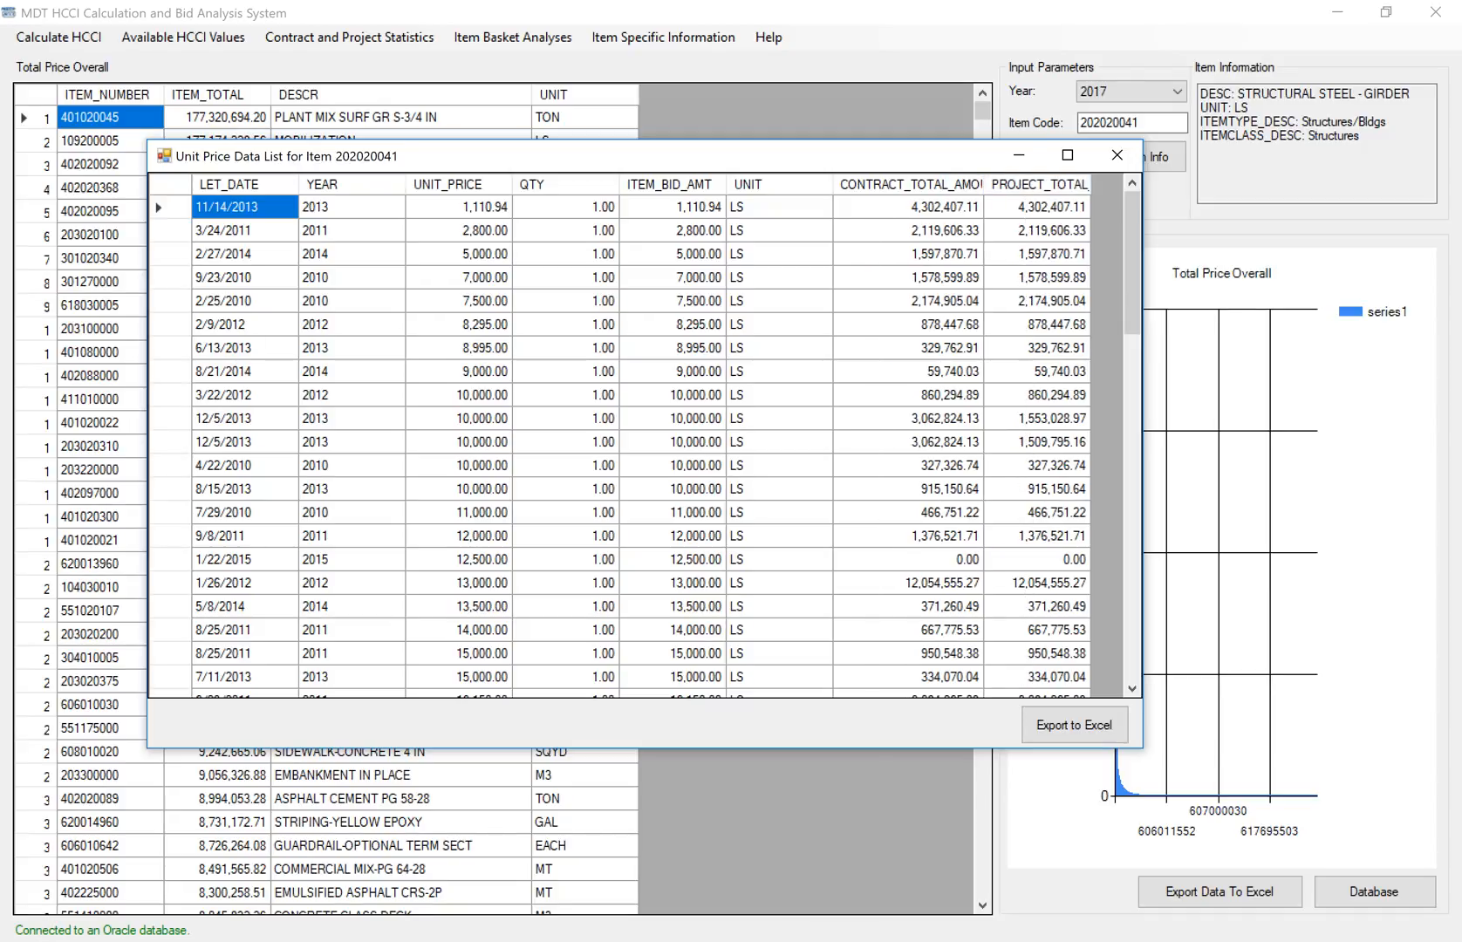
left_click_drag(1143, 260, 1376, 260)
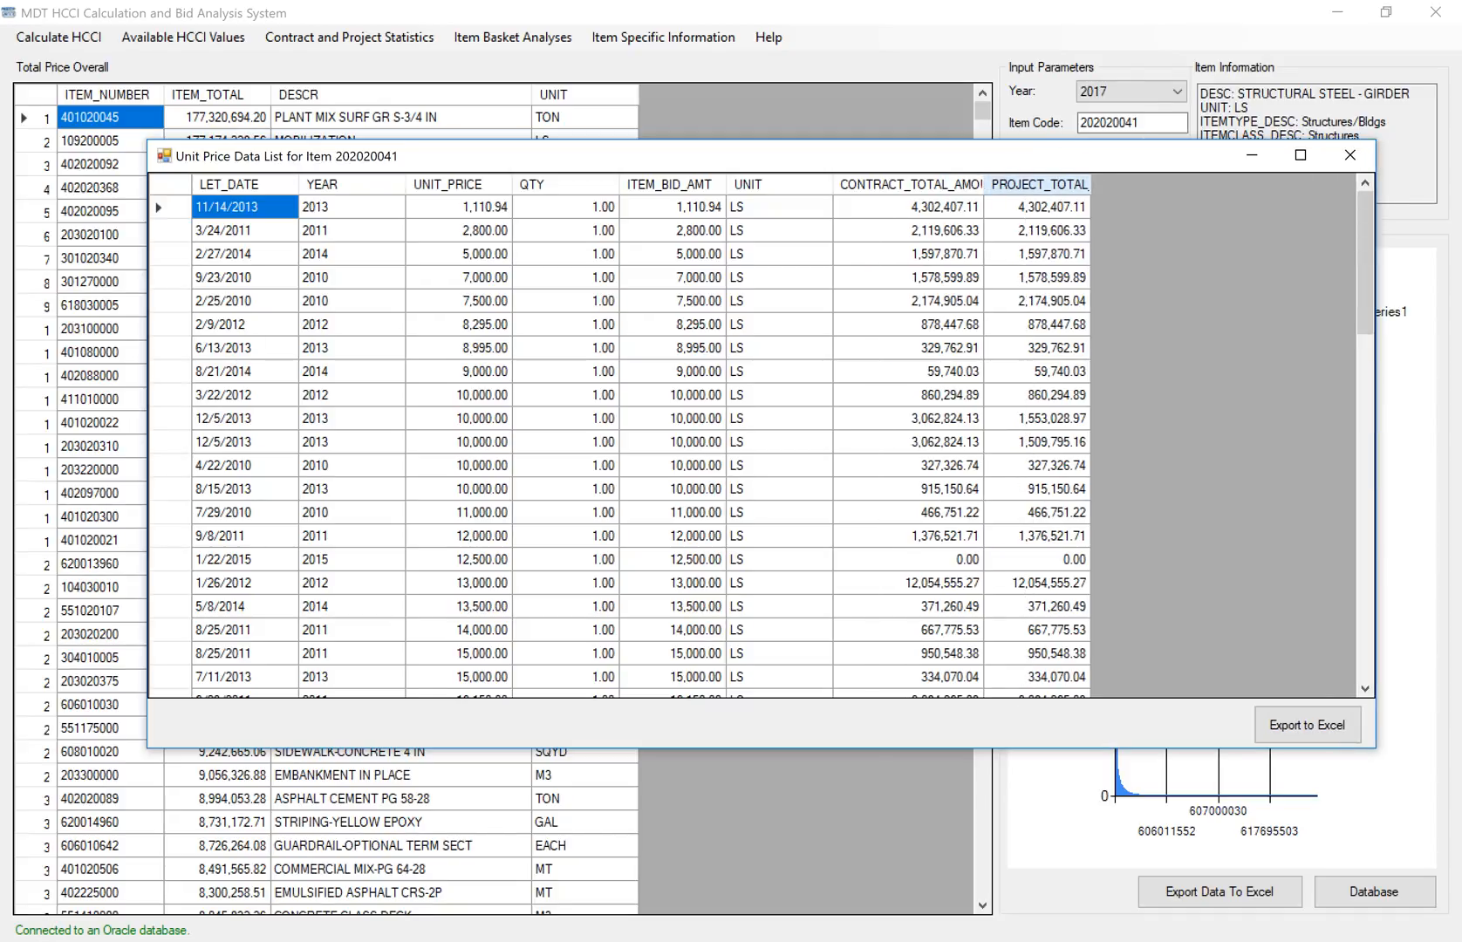
left_click_drag(1090, 184, 1177, 184)
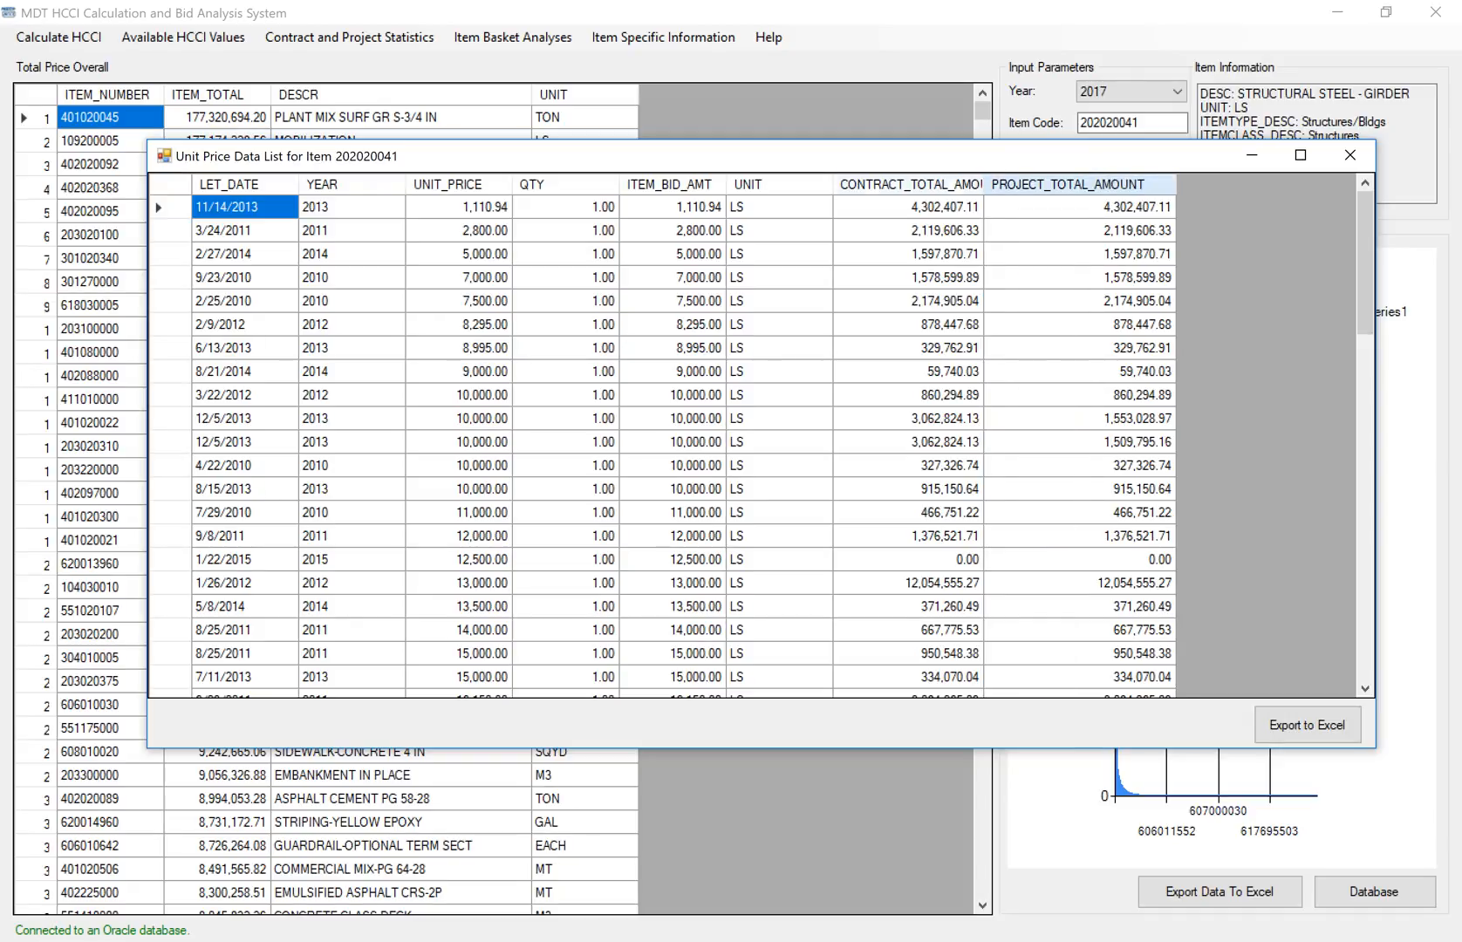
left_click_drag(985, 184, 1038, 184)
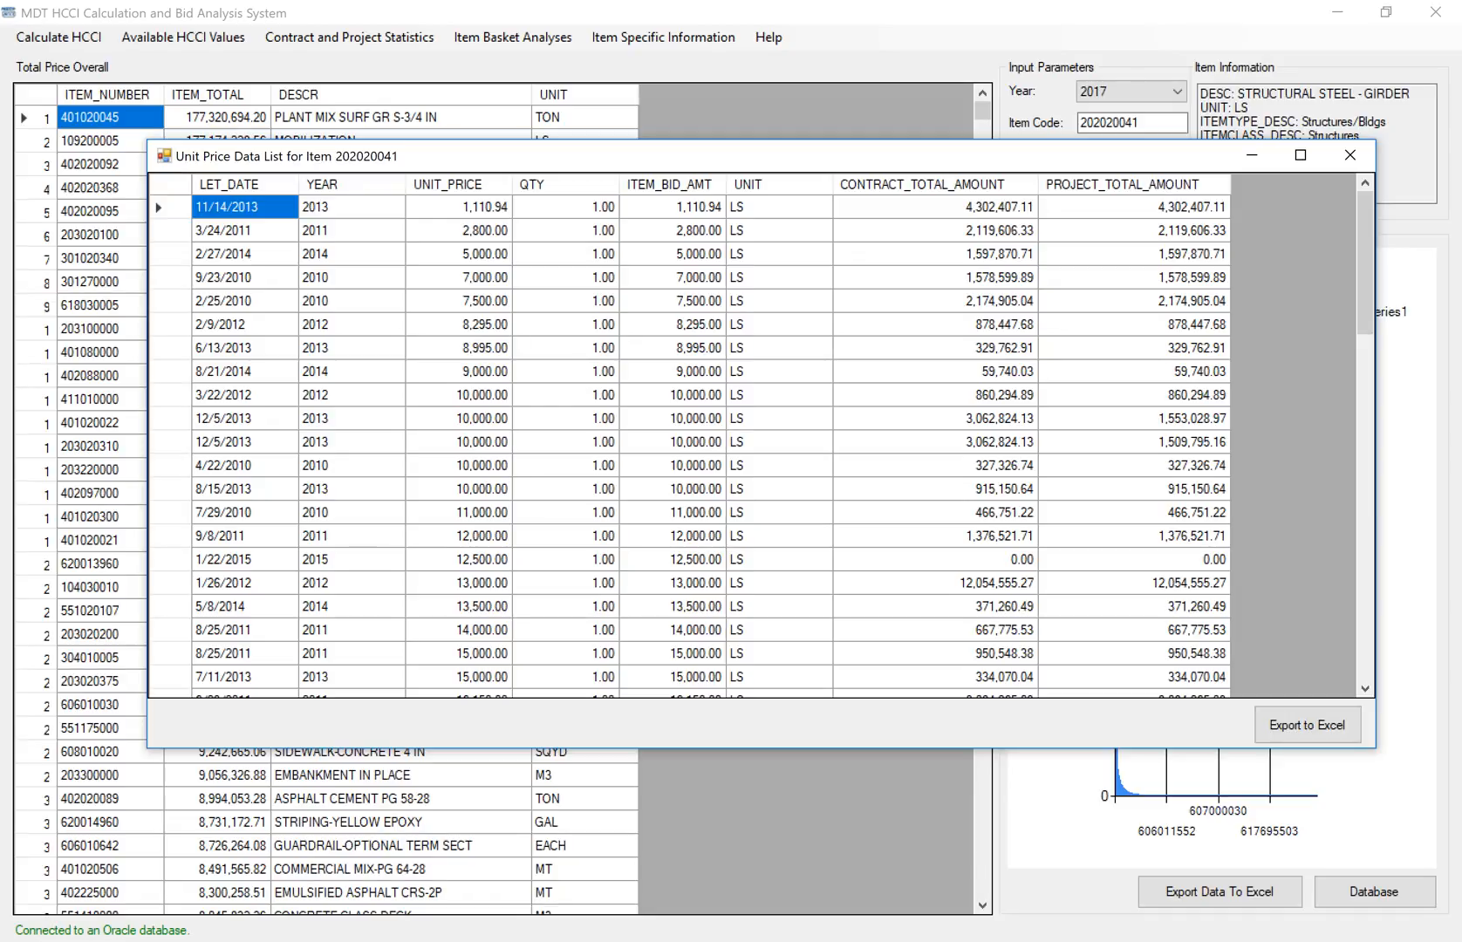
- Check the first and last unit prices for item 202020041, then close its unit price data list
left_click(459, 208)
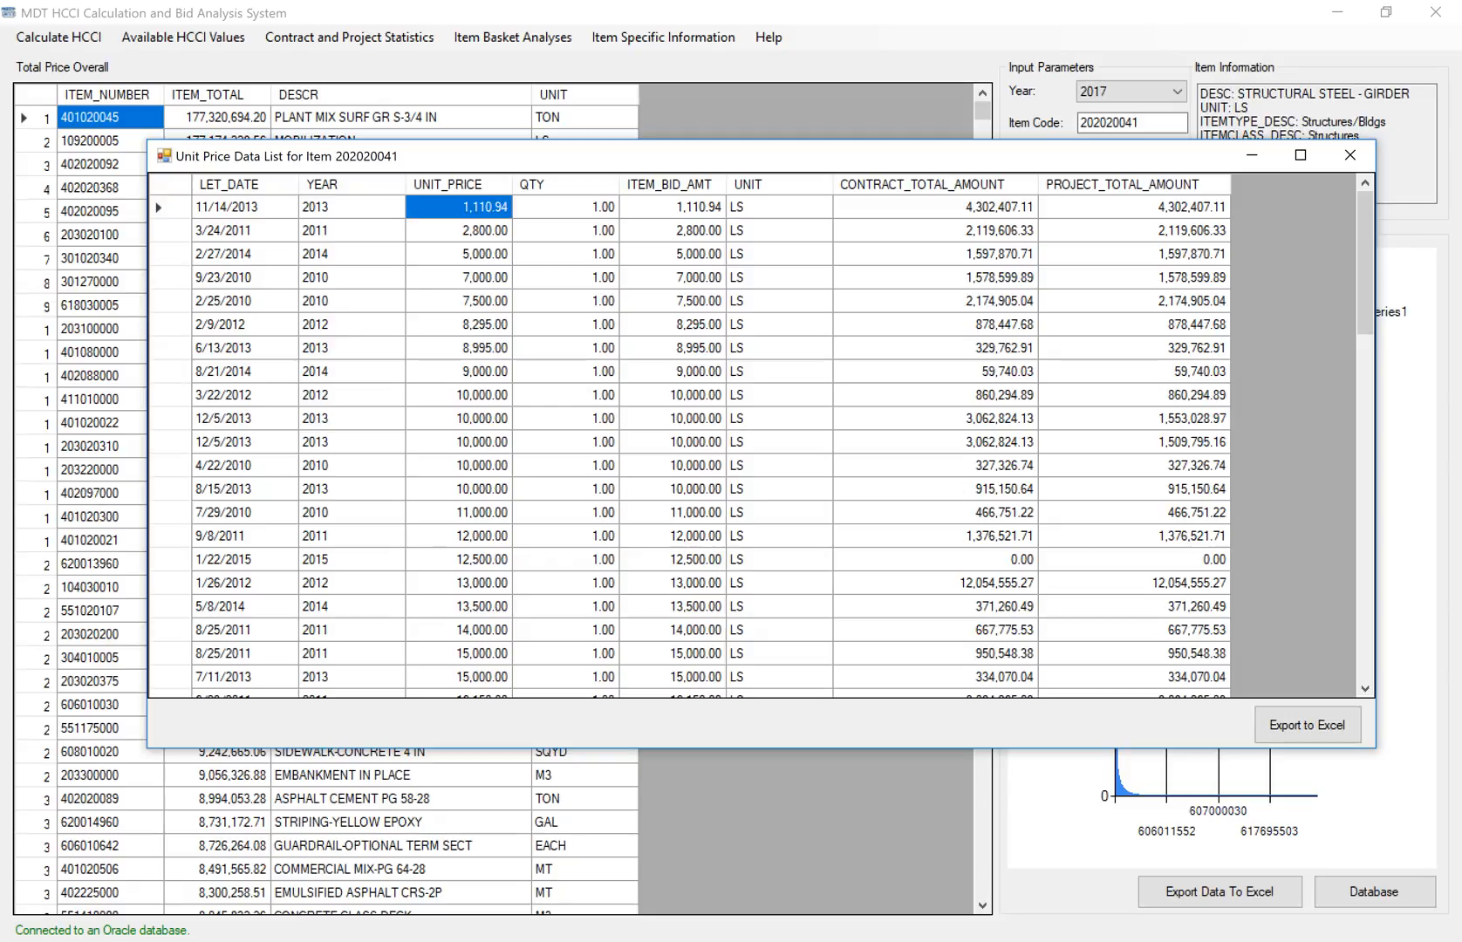
scroll(759, 445, "down", 17)
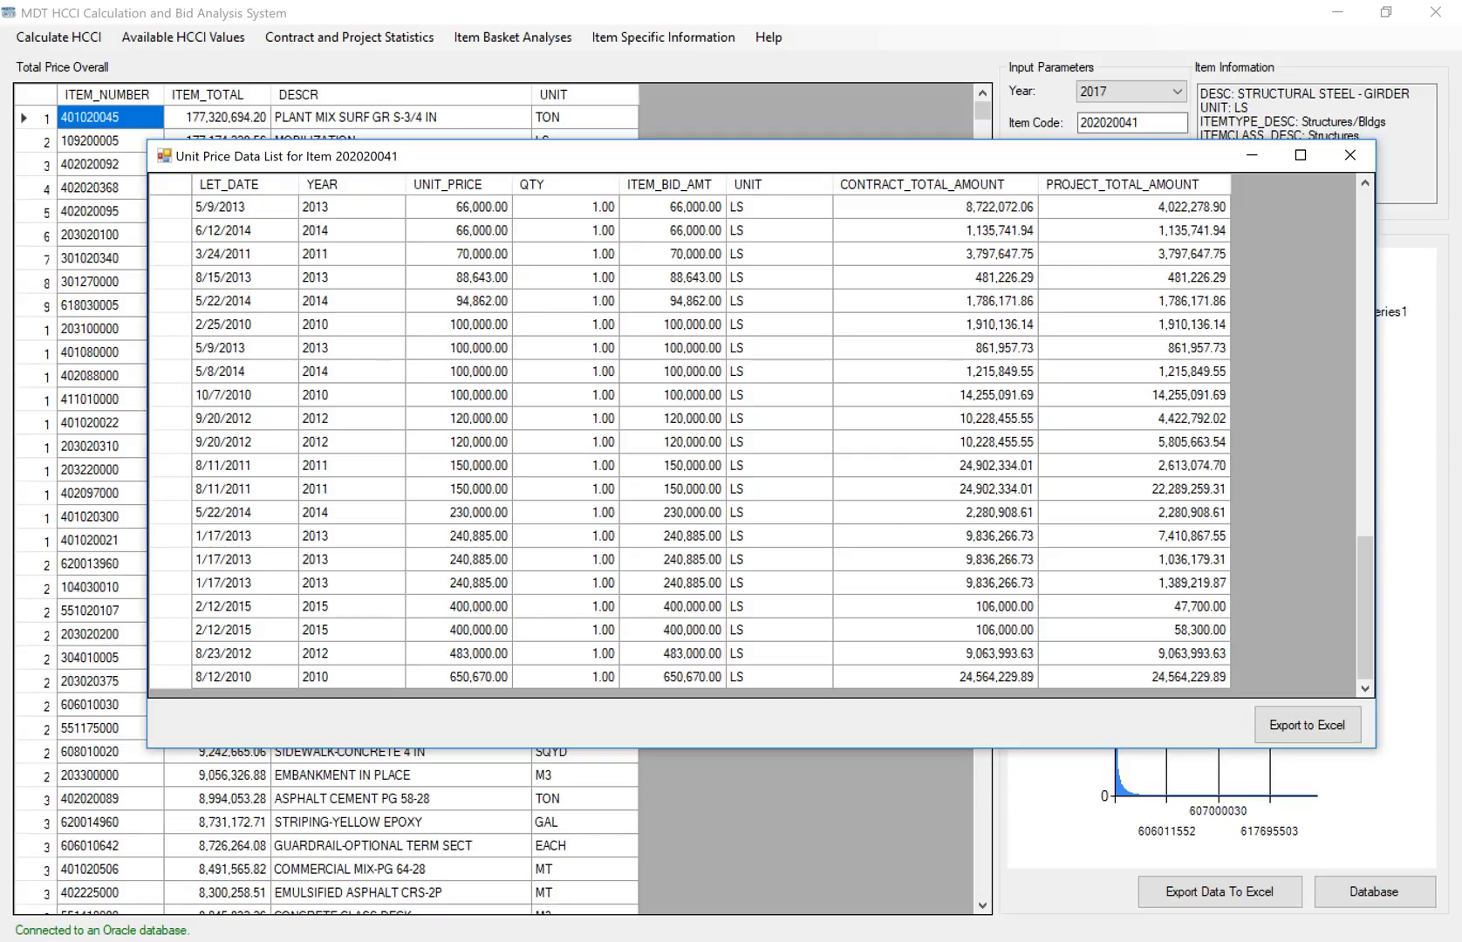
scroll(752, 436, "up", 17)
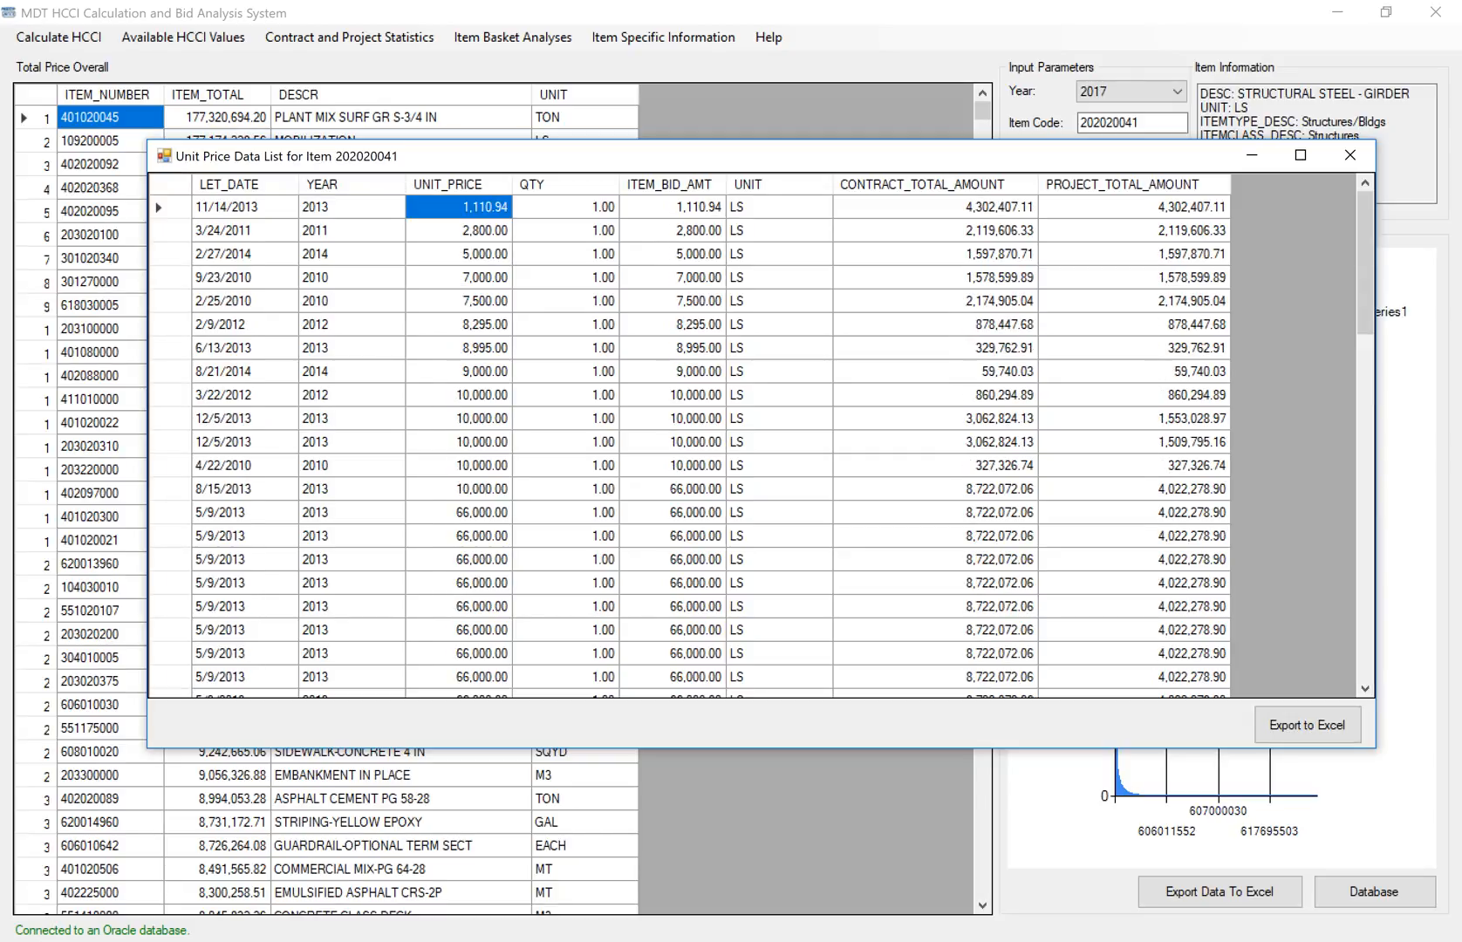
left_click(1350, 155)
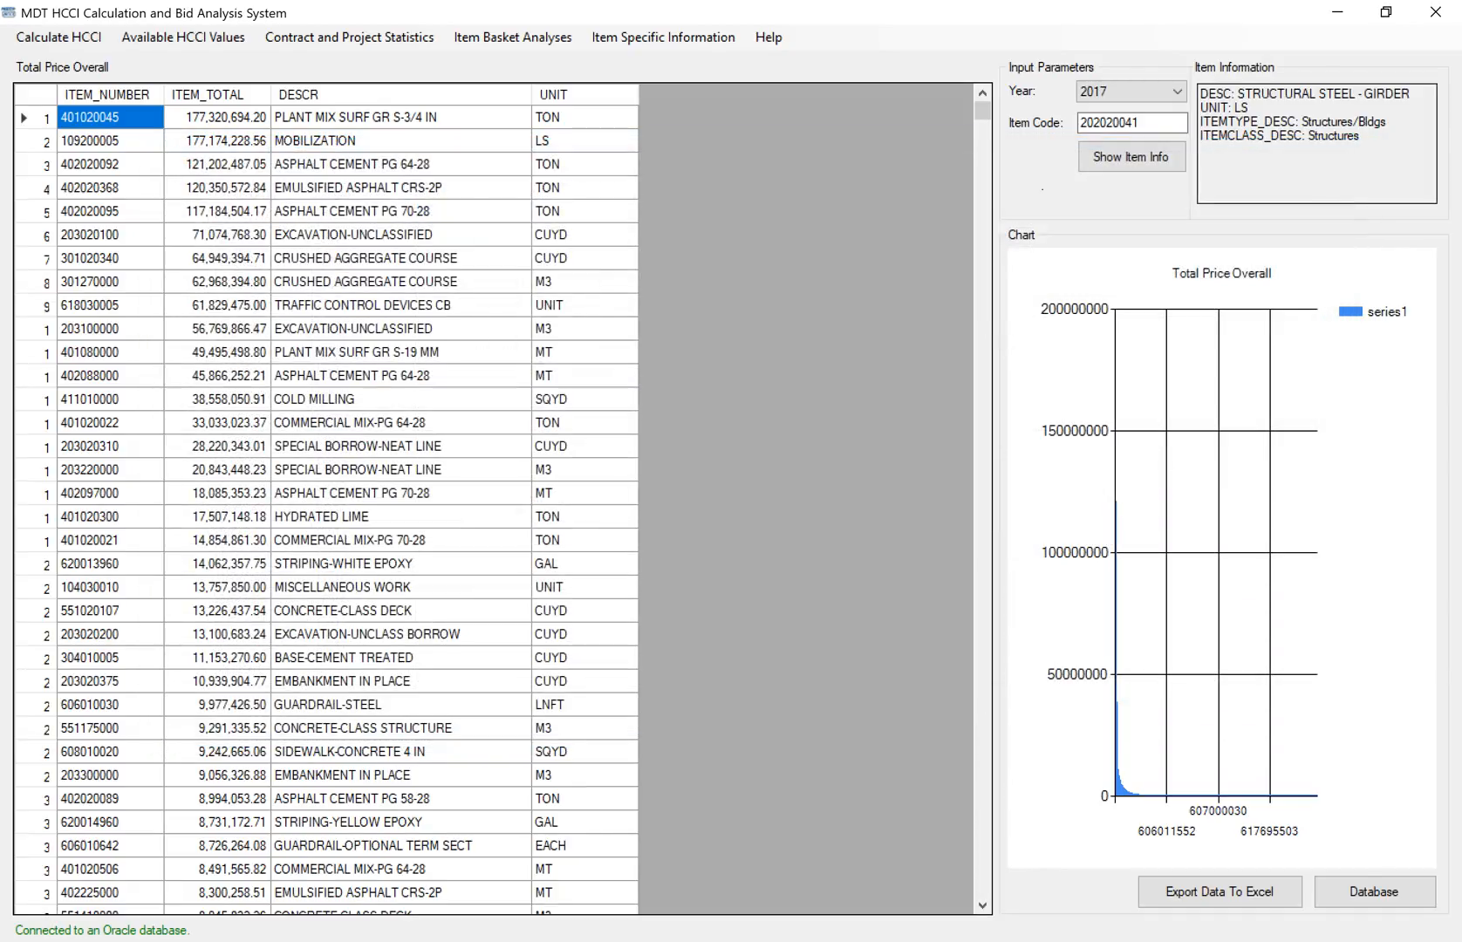
- Generate the price by year chart for item 202020041, enlarge it to examine the unit price over time, and close it
left_click(664, 36)
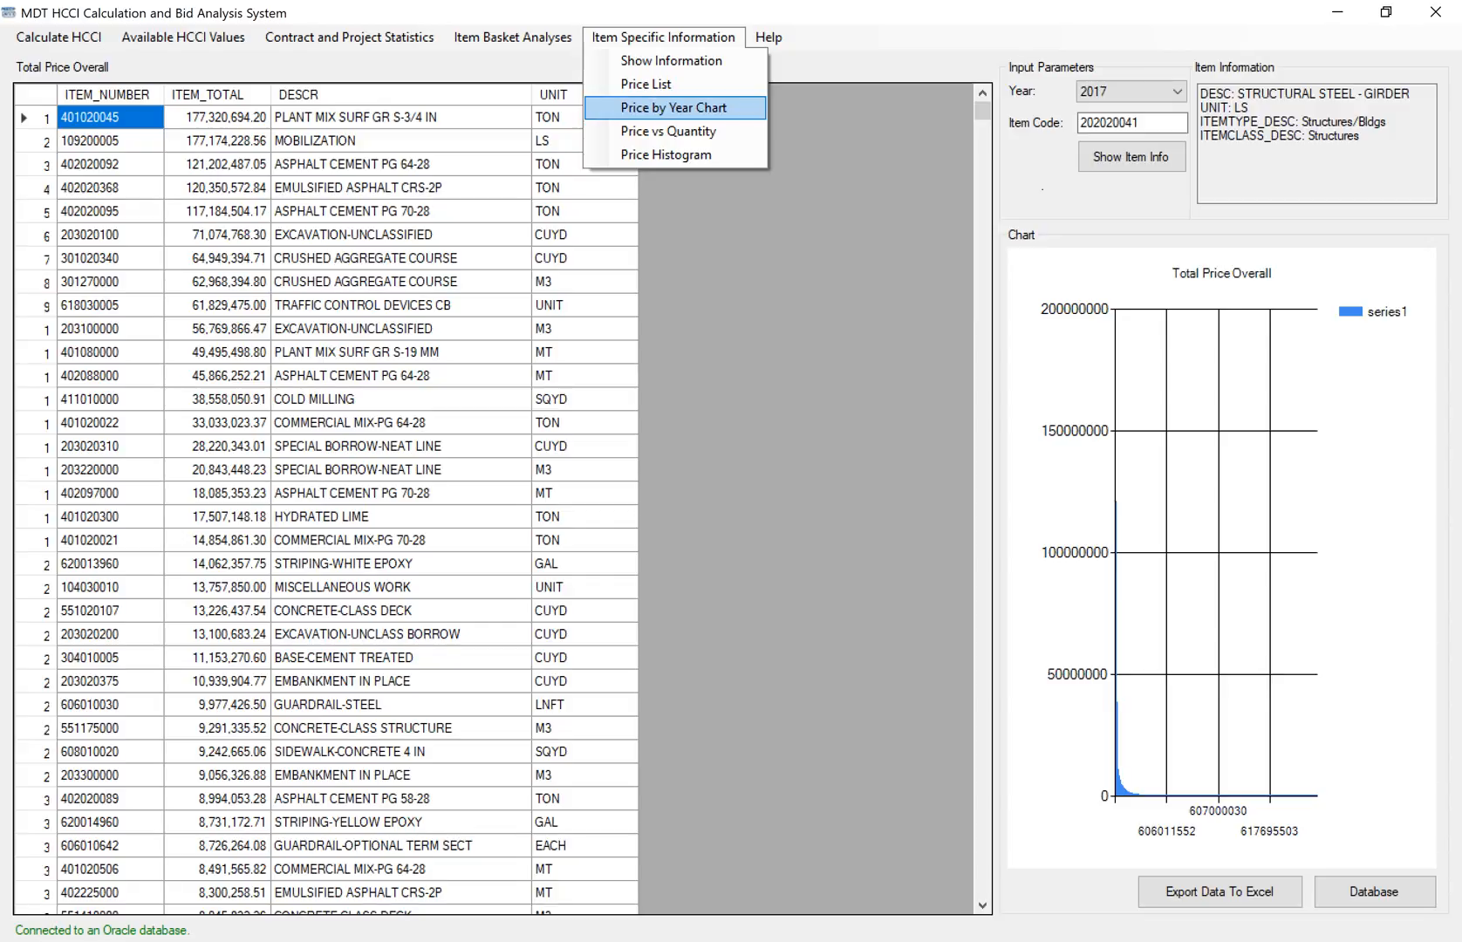
left_click(674, 107)
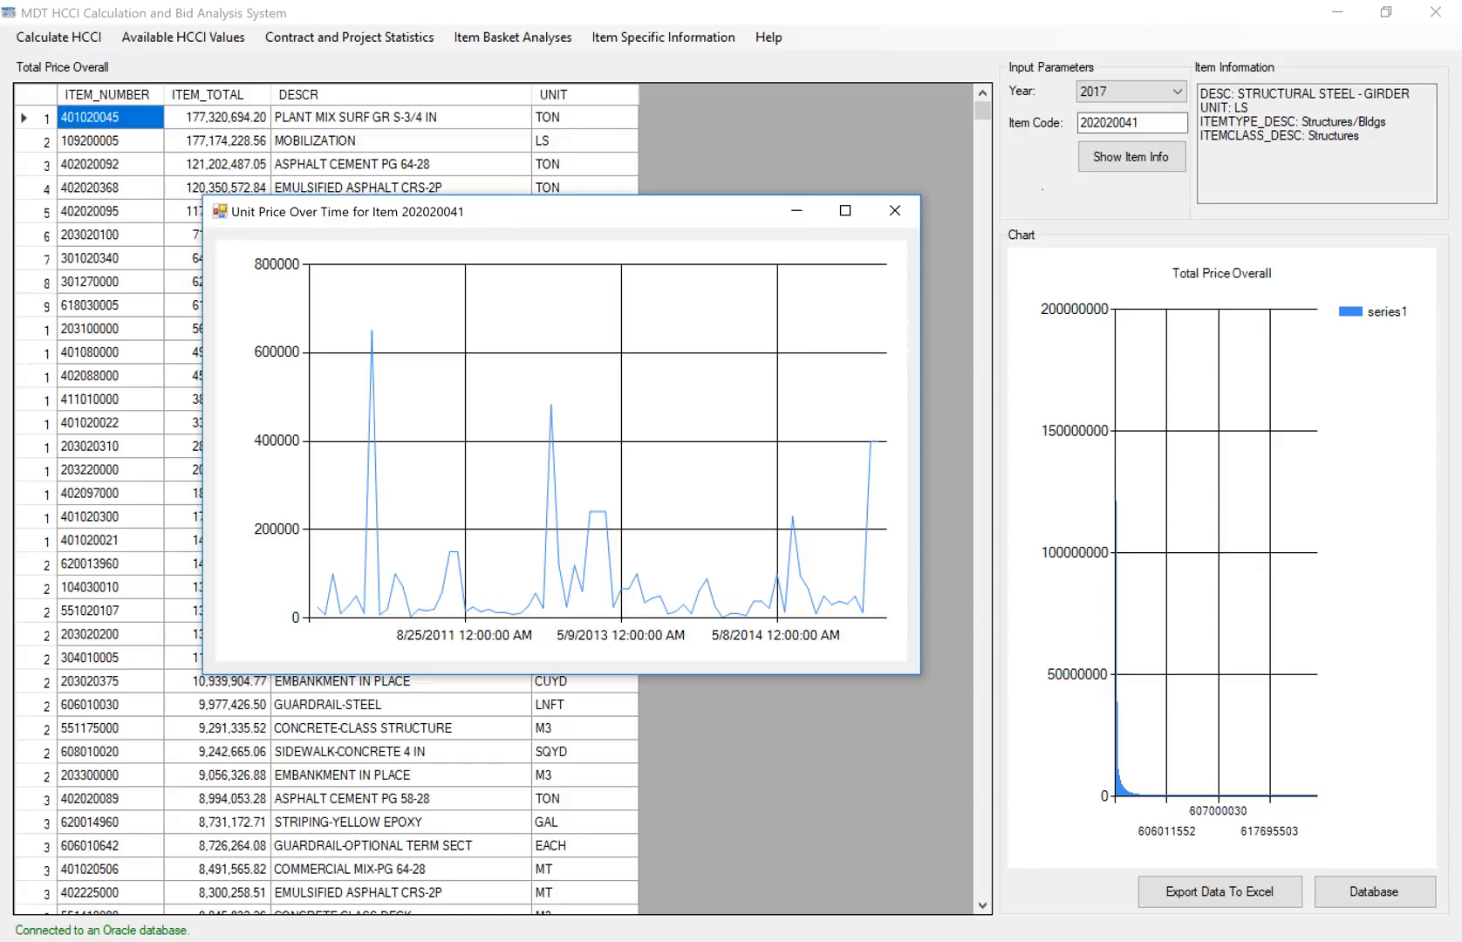
left_click_drag(920, 675, 1306, 846)
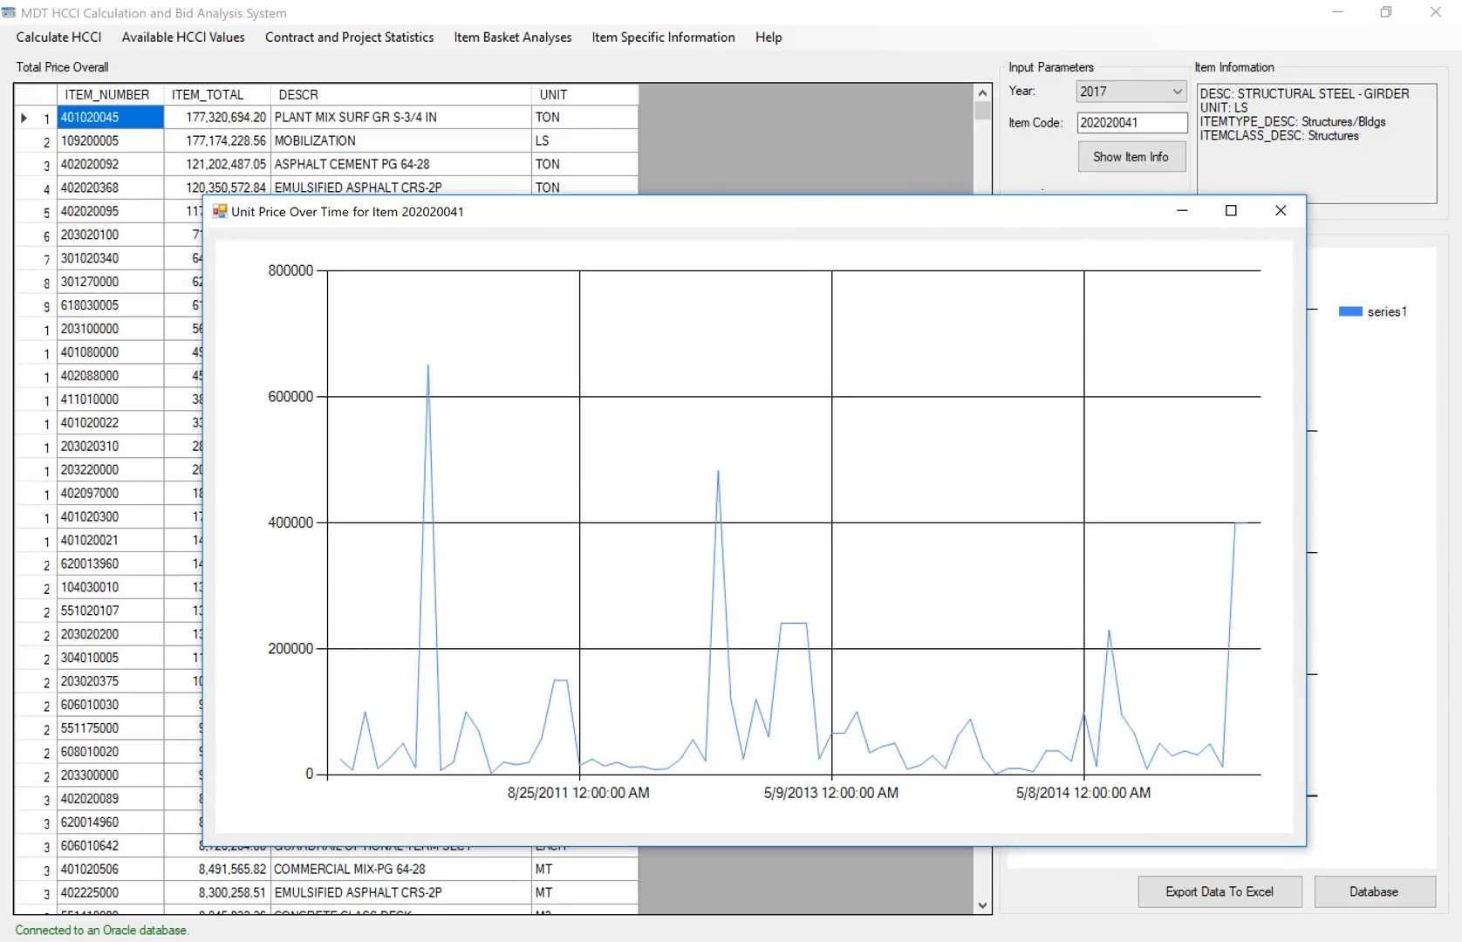
left_click_drag(205, 196, 77, 151)
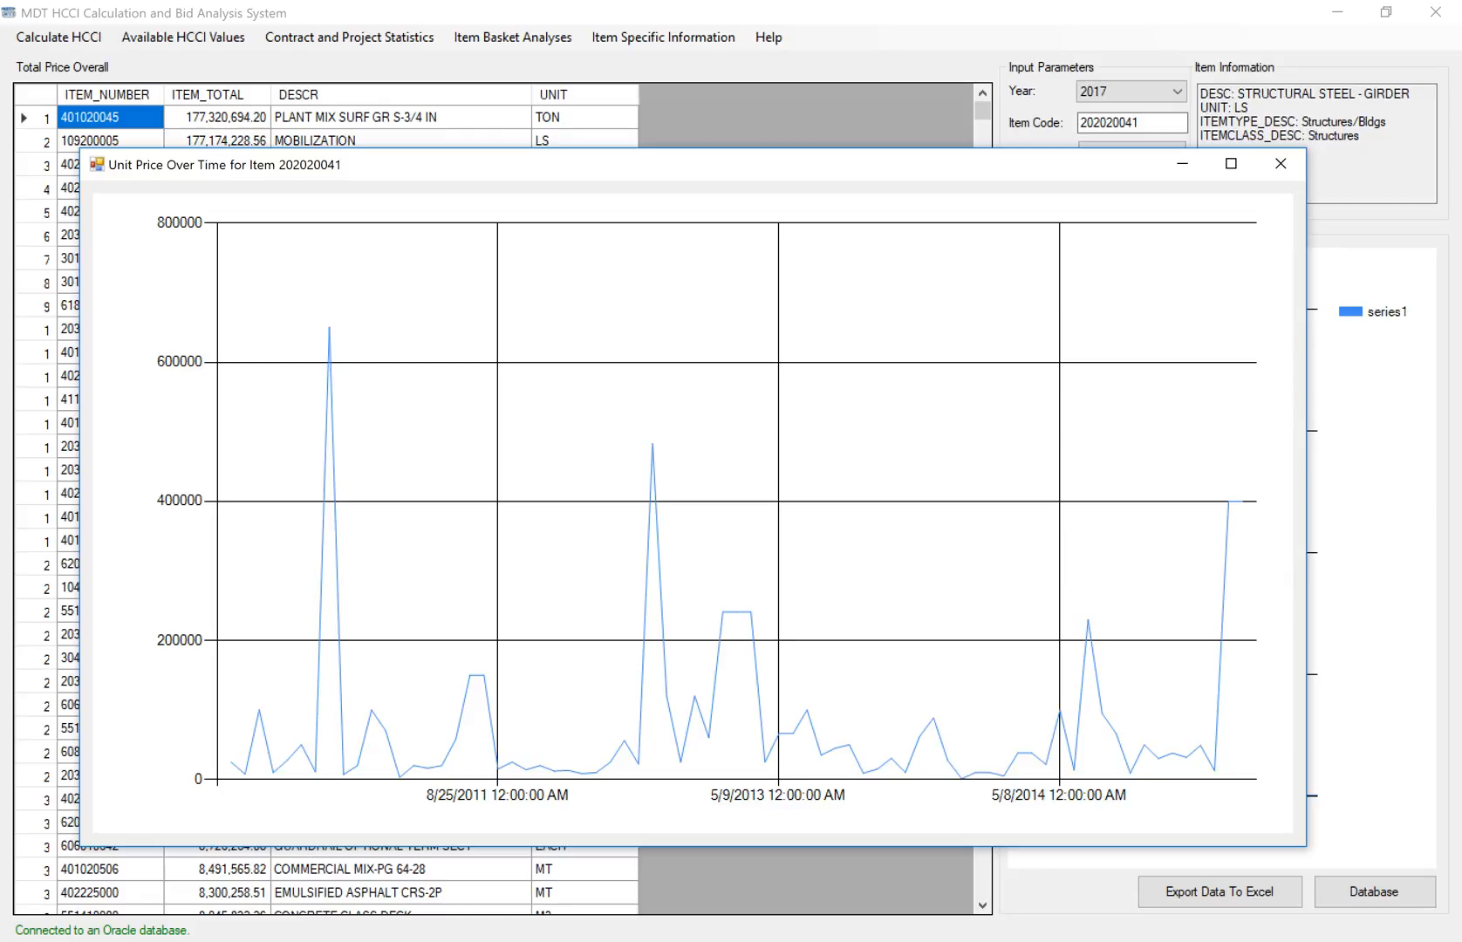
left_click(1280, 163)
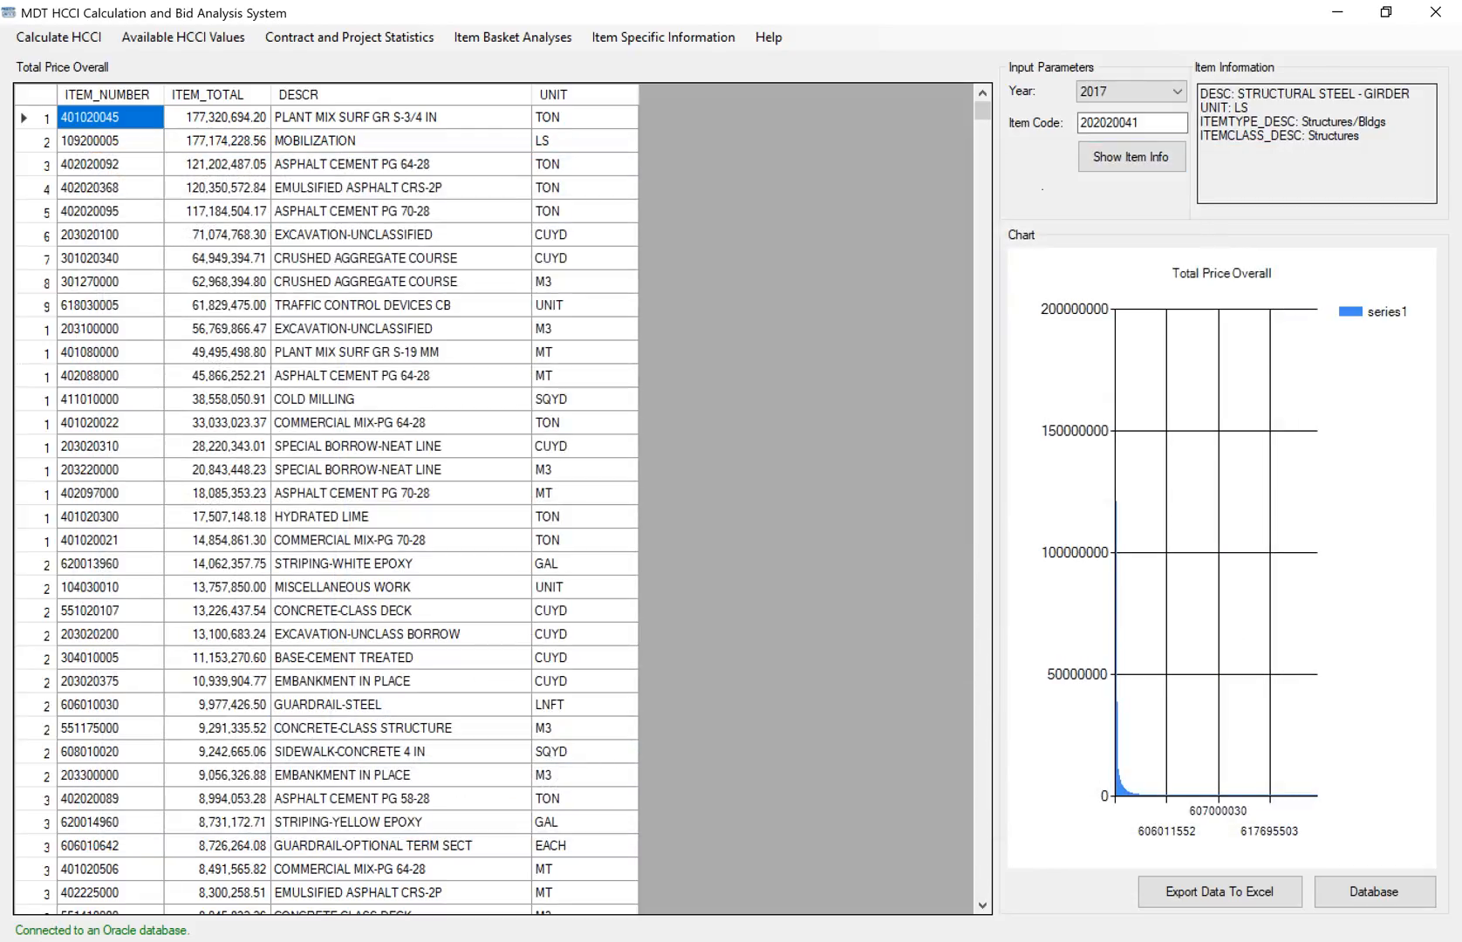
- Generate the price vs quantity chart for item 202020041, examine its curve, and close it
left_click(663, 37)
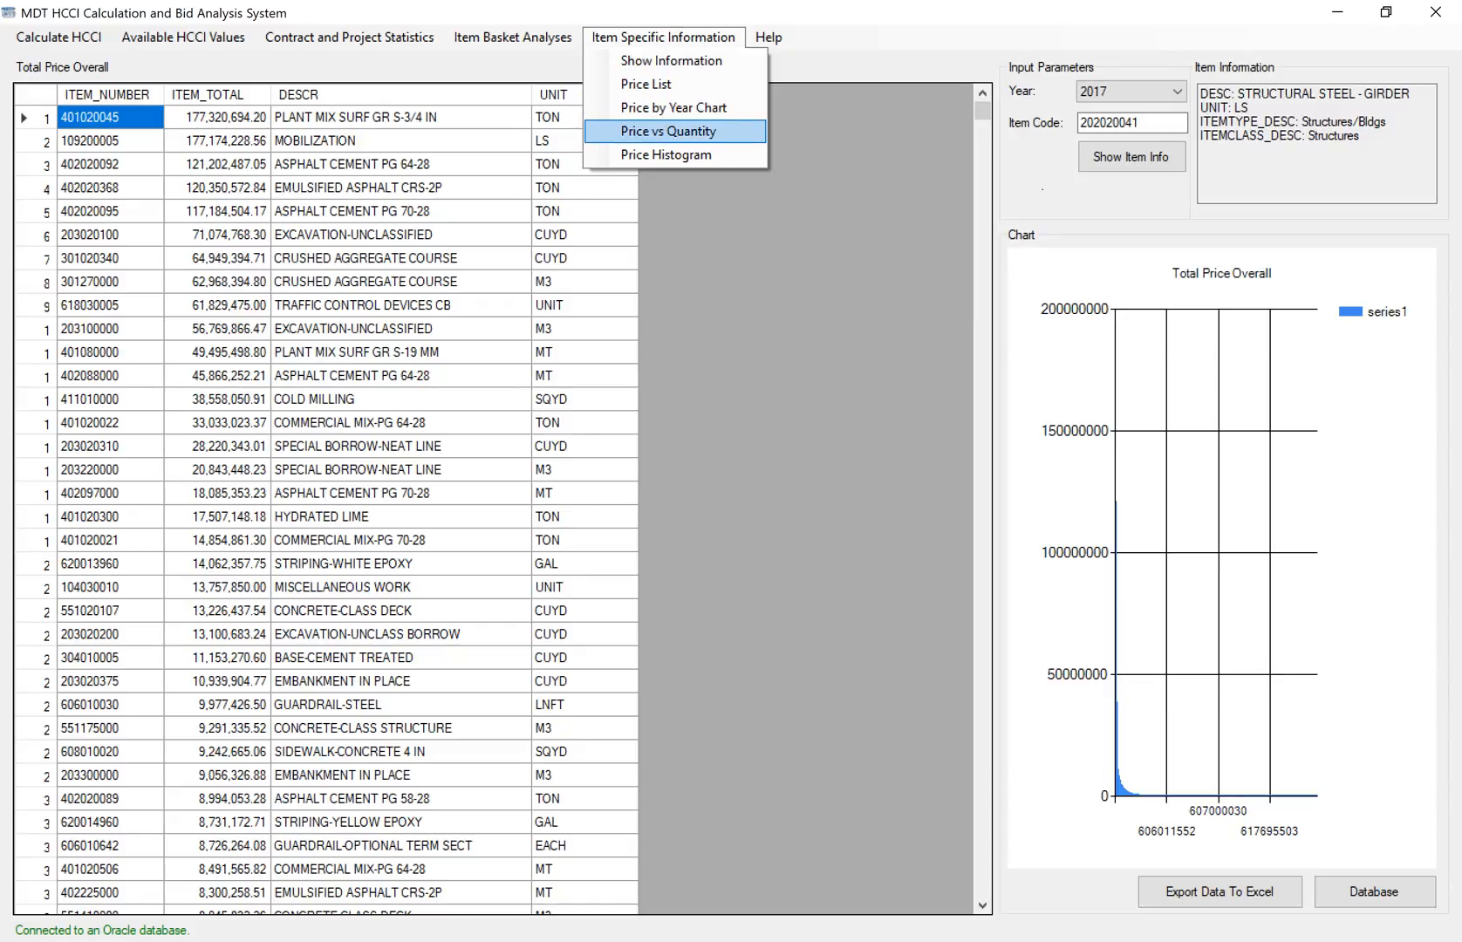
left_click(668, 130)
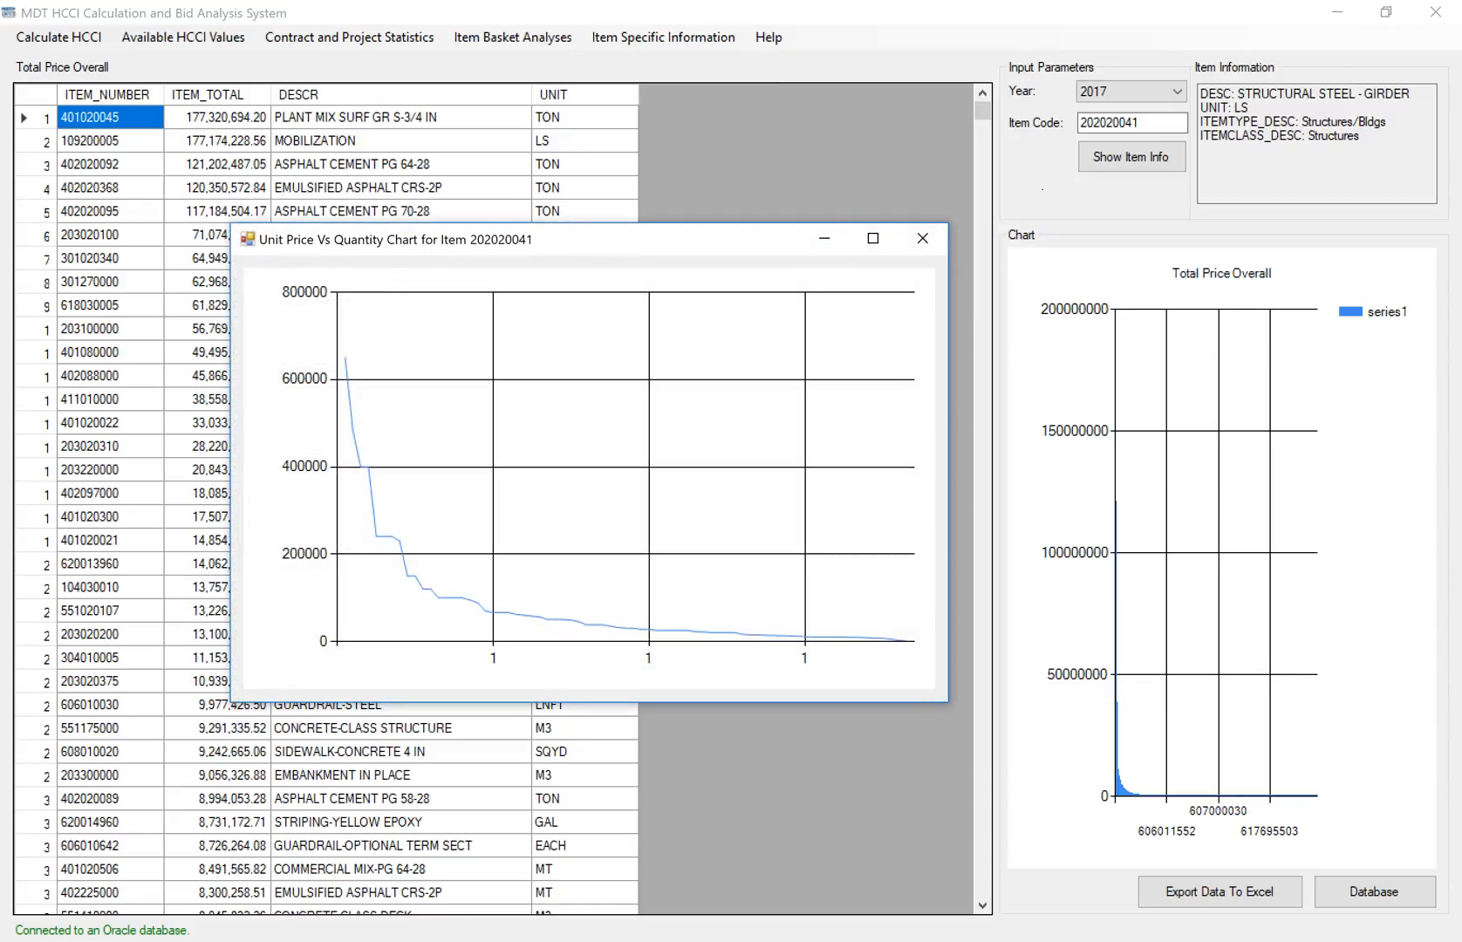
left_click(873, 238)
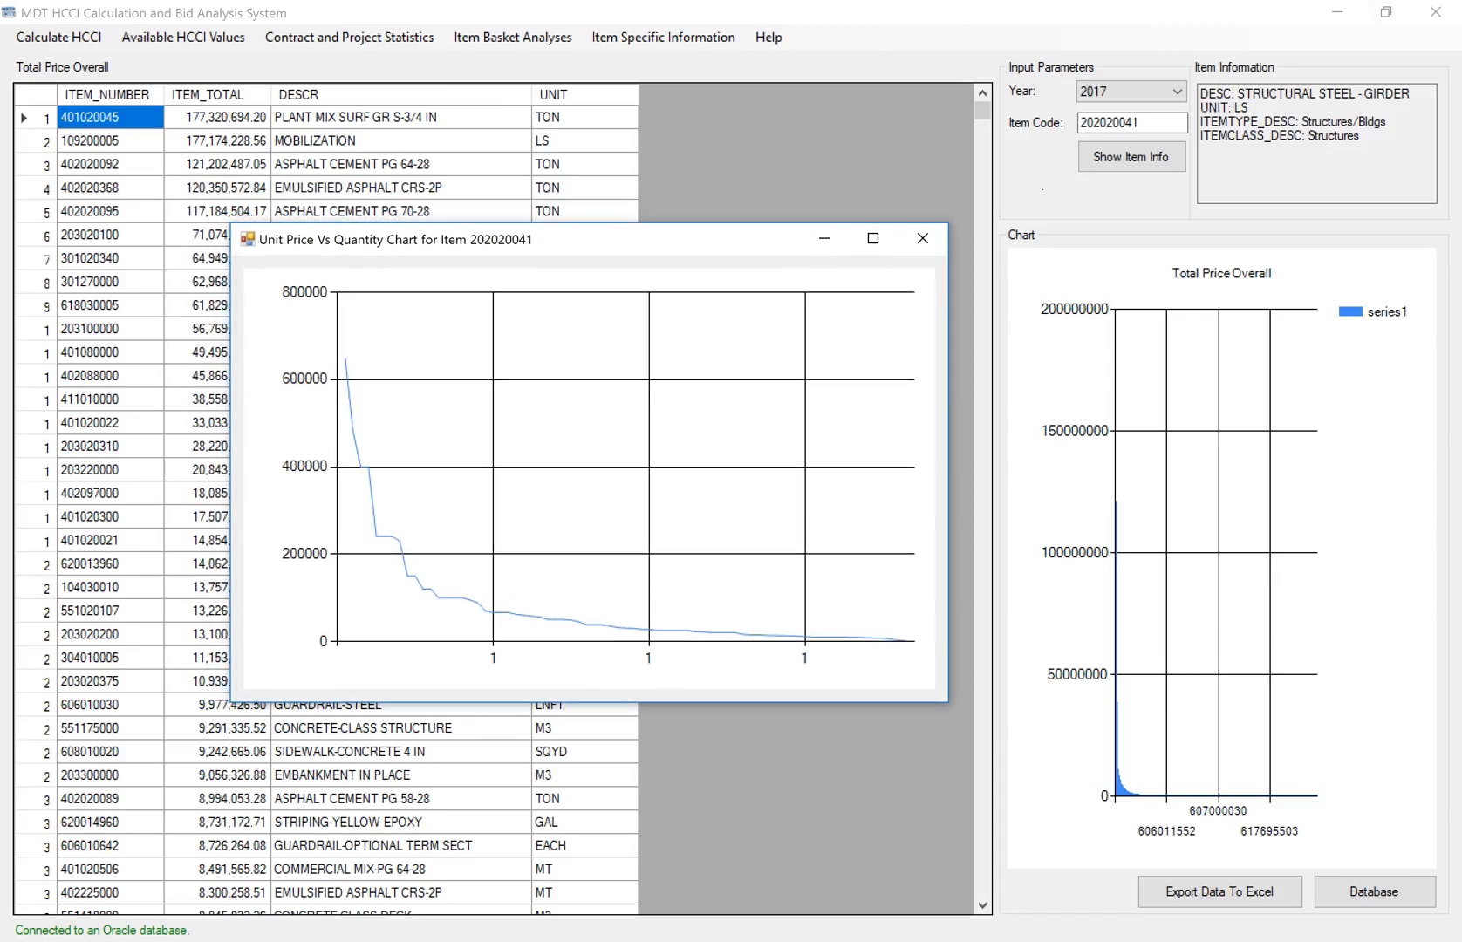
left_click(1386, 11)
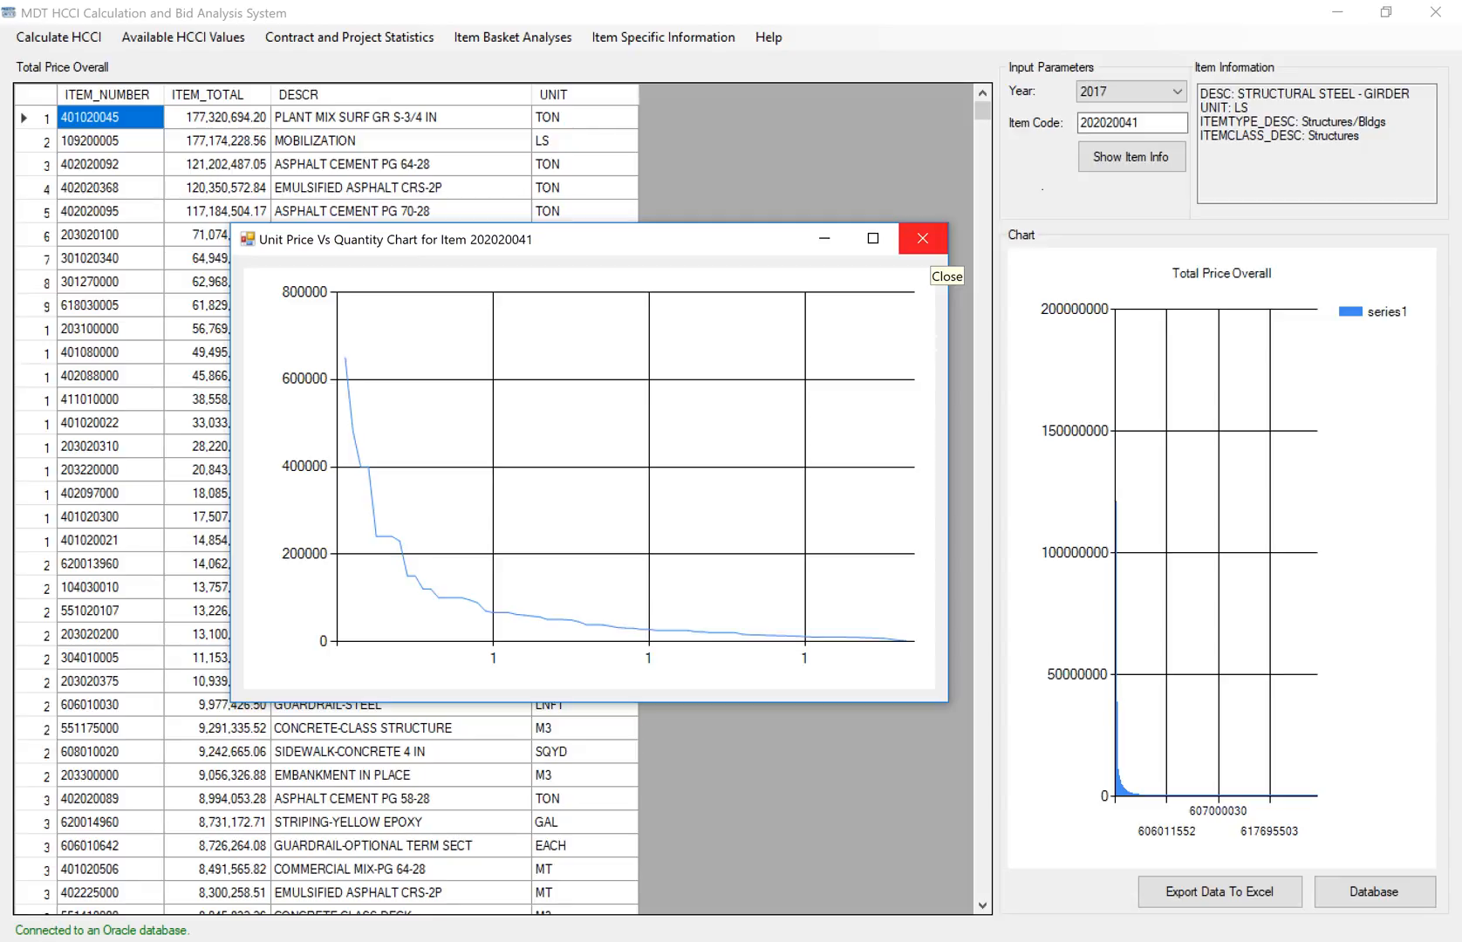
left_click(922, 239)
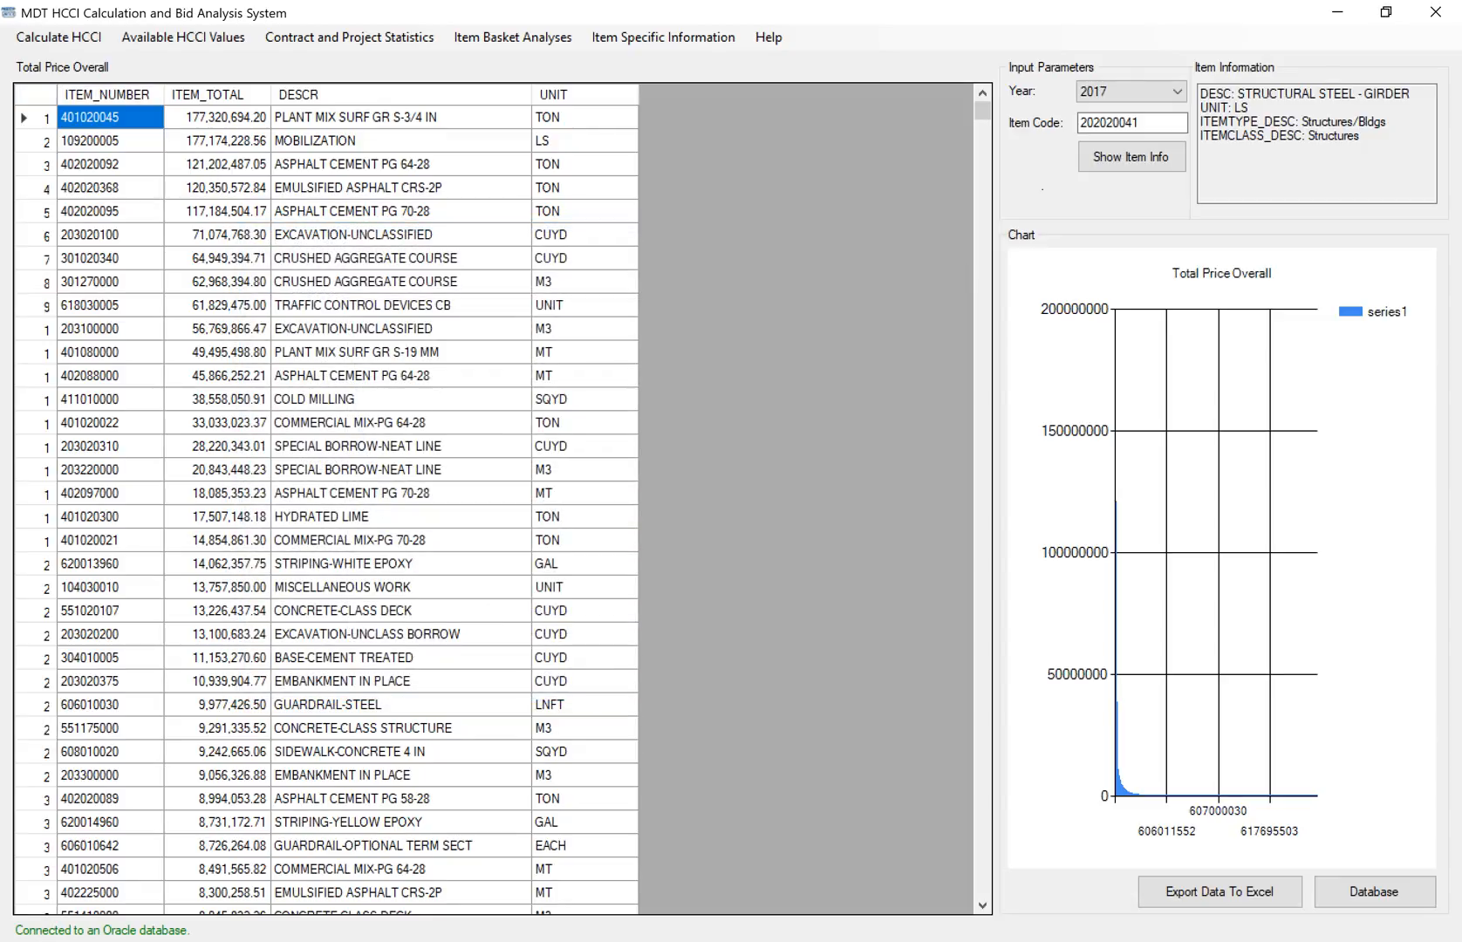
- Load item 401020045 from the total price table as the item code and show its item information
left_click(91, 118)
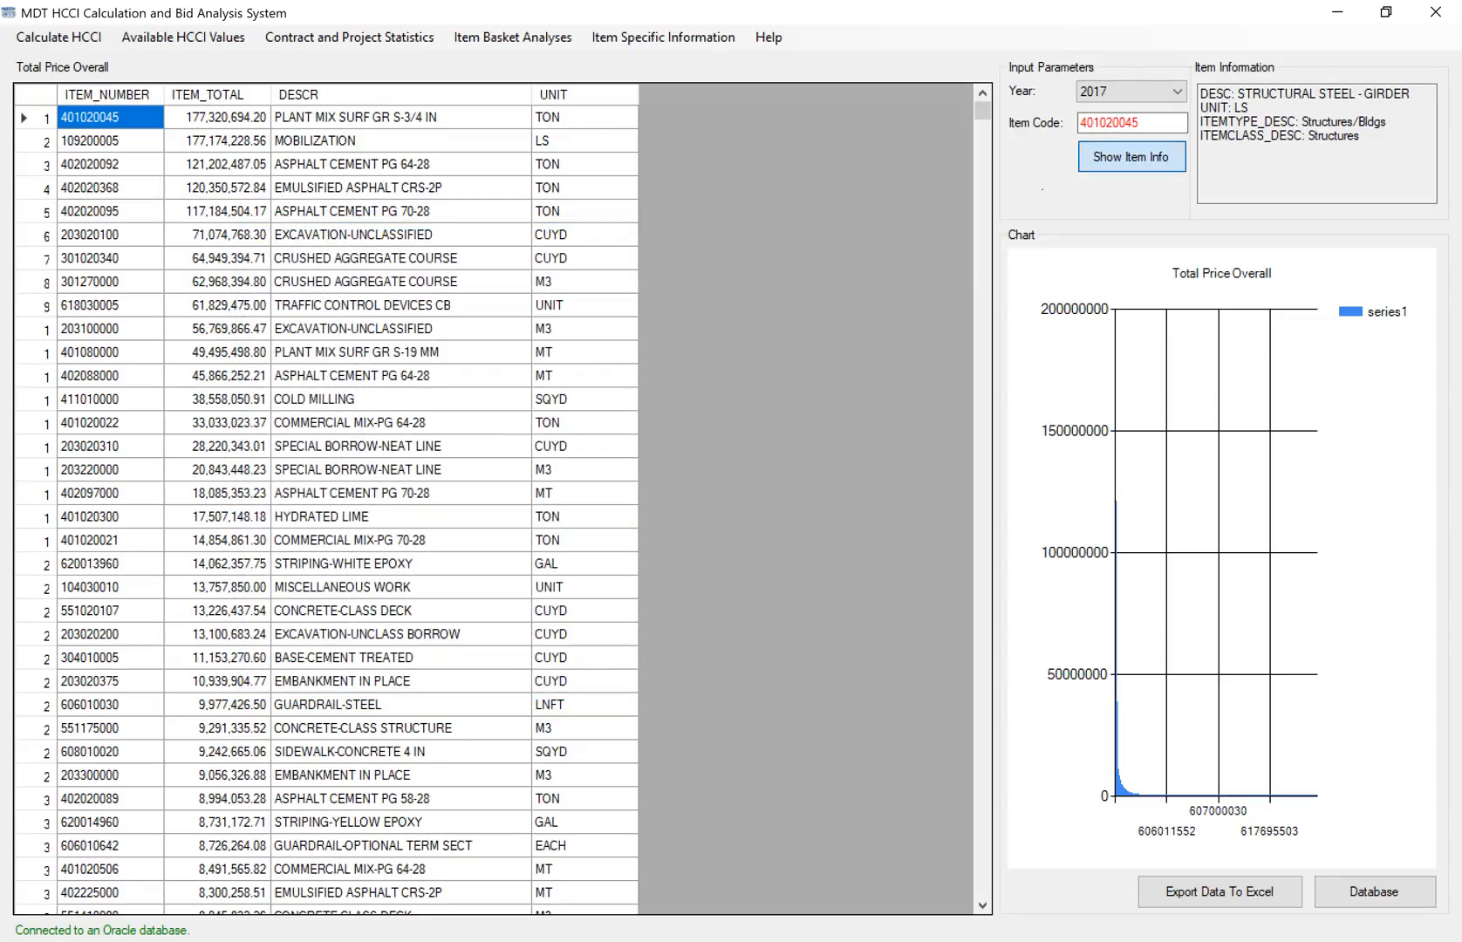
left_click(1132, 156)
left_click(663, 37)
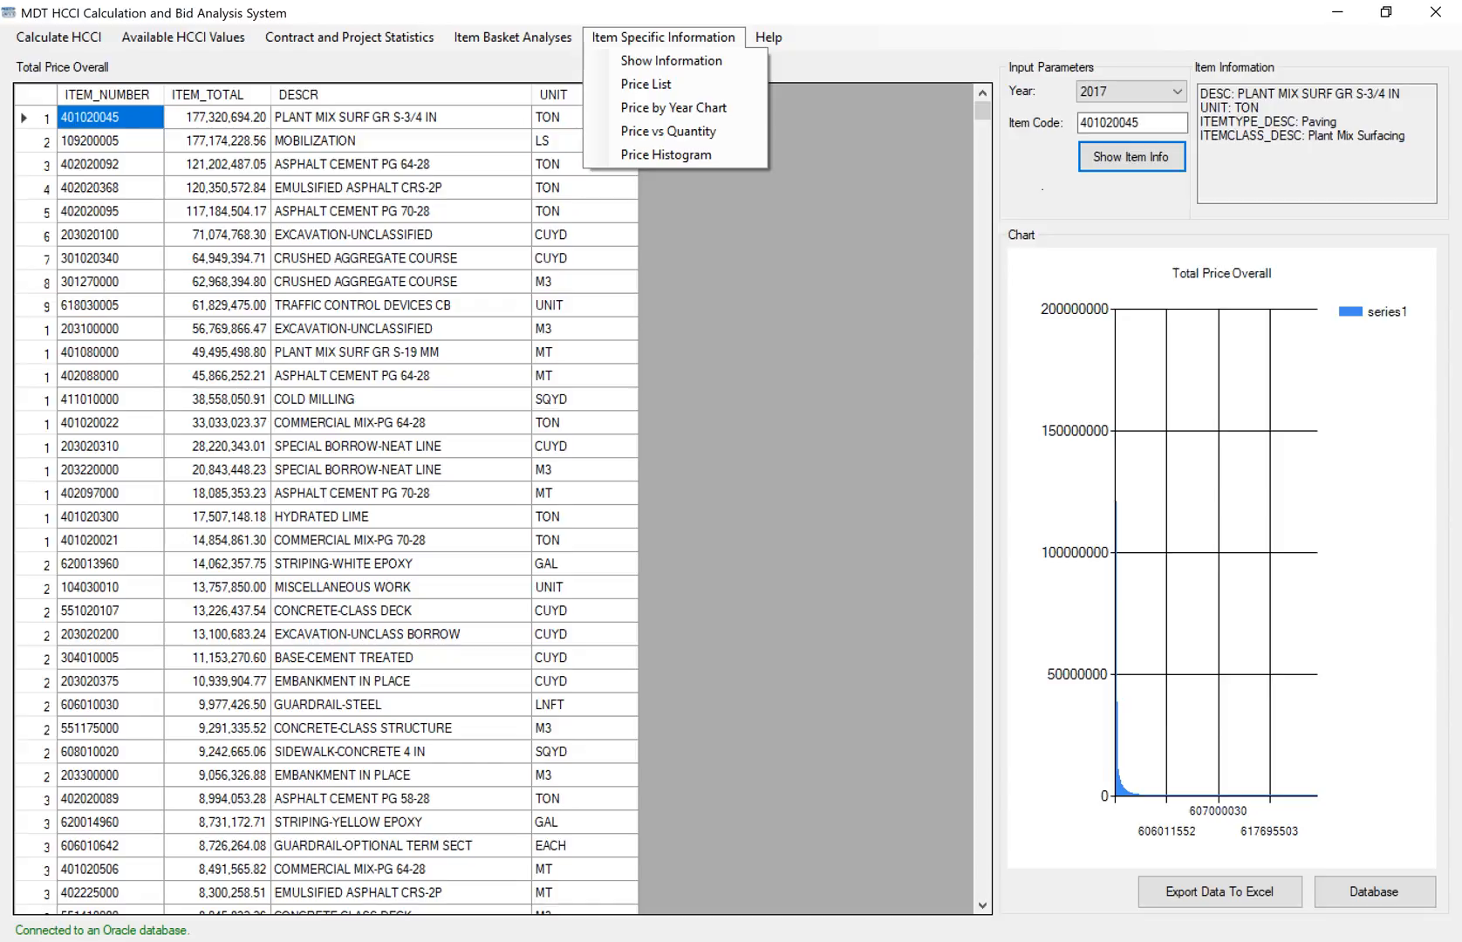
left_click_drag(1145, 123, 1080, 123)
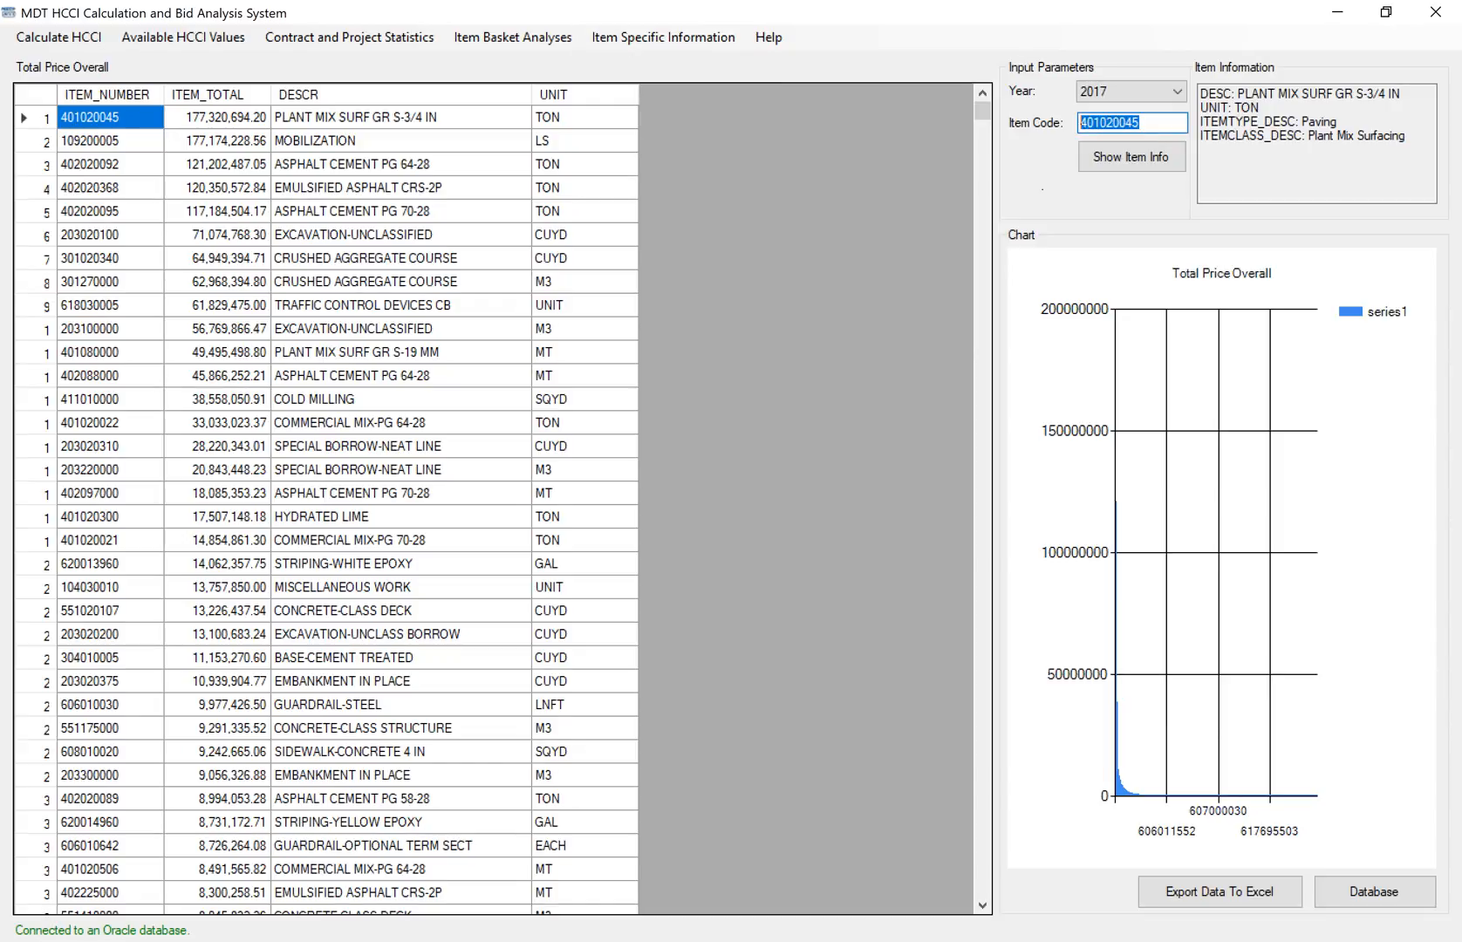
- Generate the price list for item 401020045 in a window wide enough for all columns and check its first and last unit prices
left_click(663, 38)
left_click(652, 85)
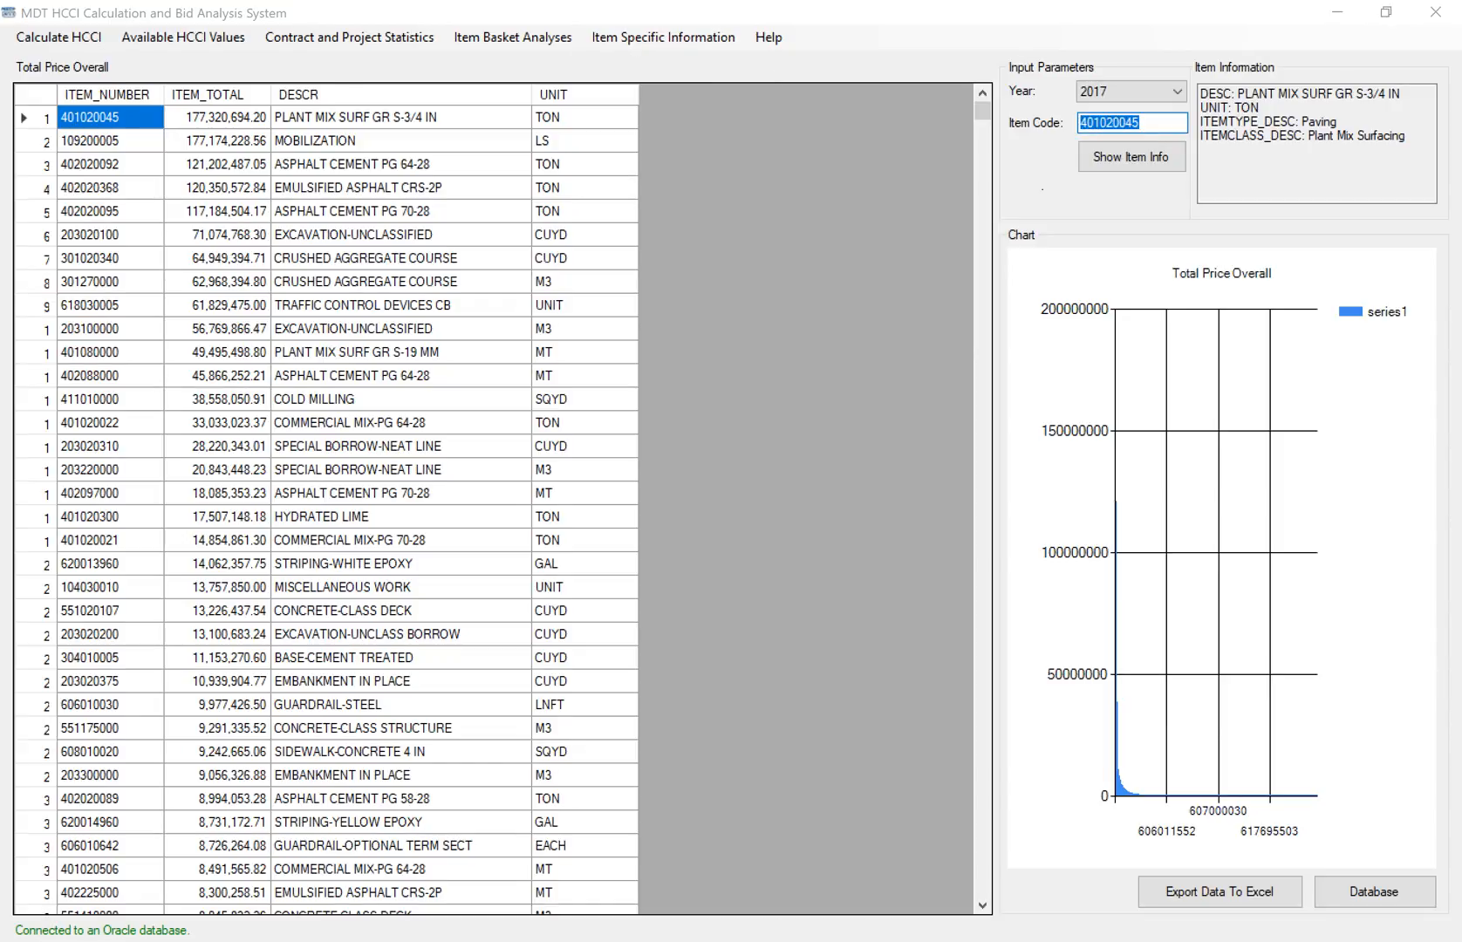
left_click_drag(339, 340, 924, 675)
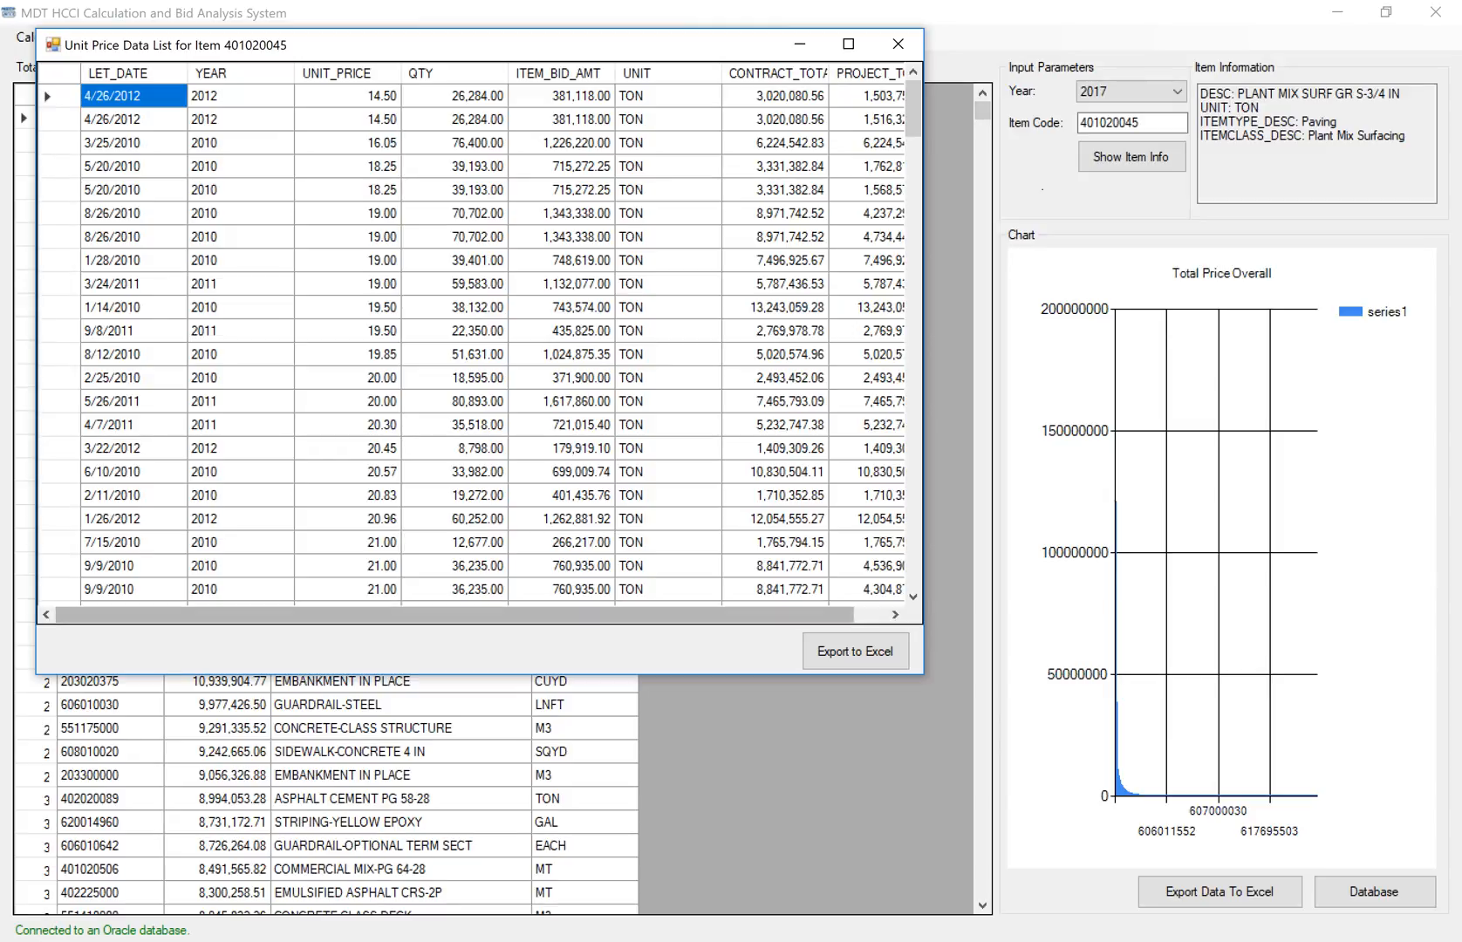
left_click_drag(924, 603, 1158, 620)
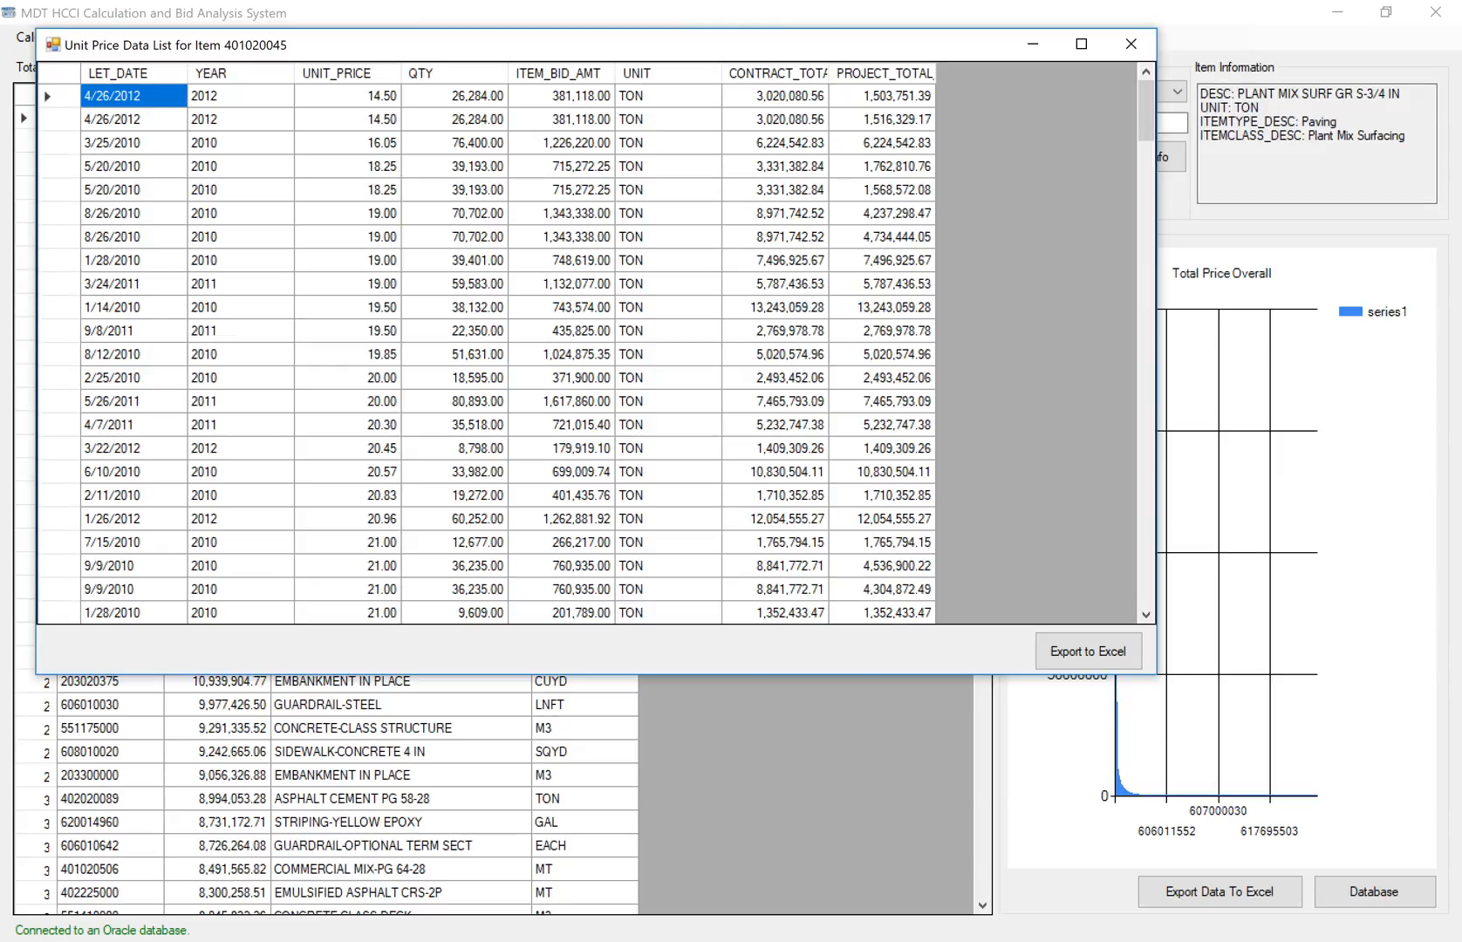
left_click(349, 96)
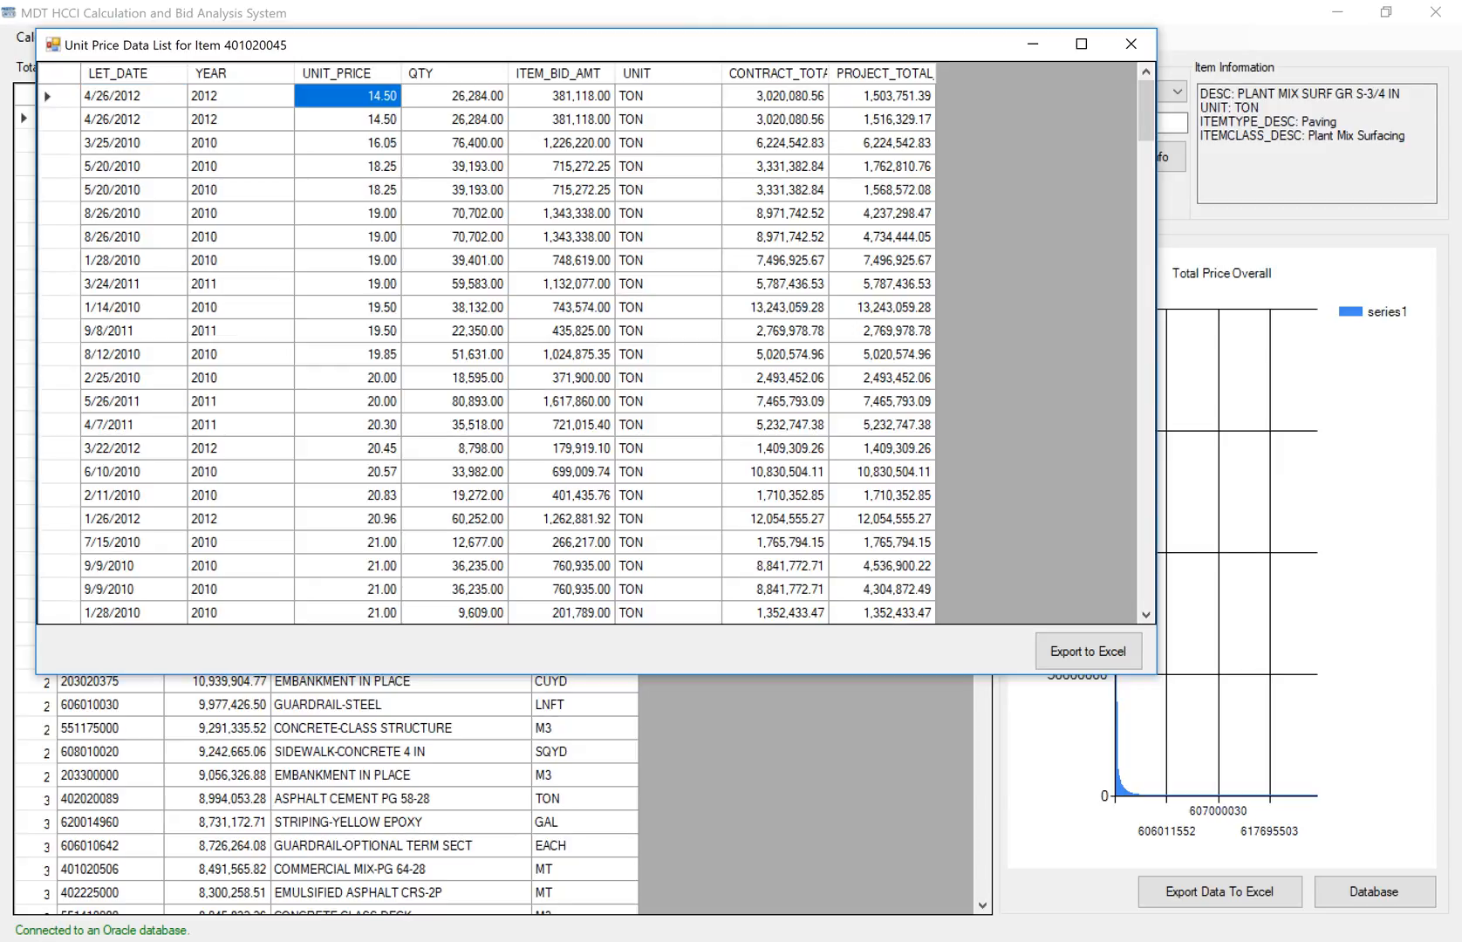
scroll(585, 349, "down", 20)
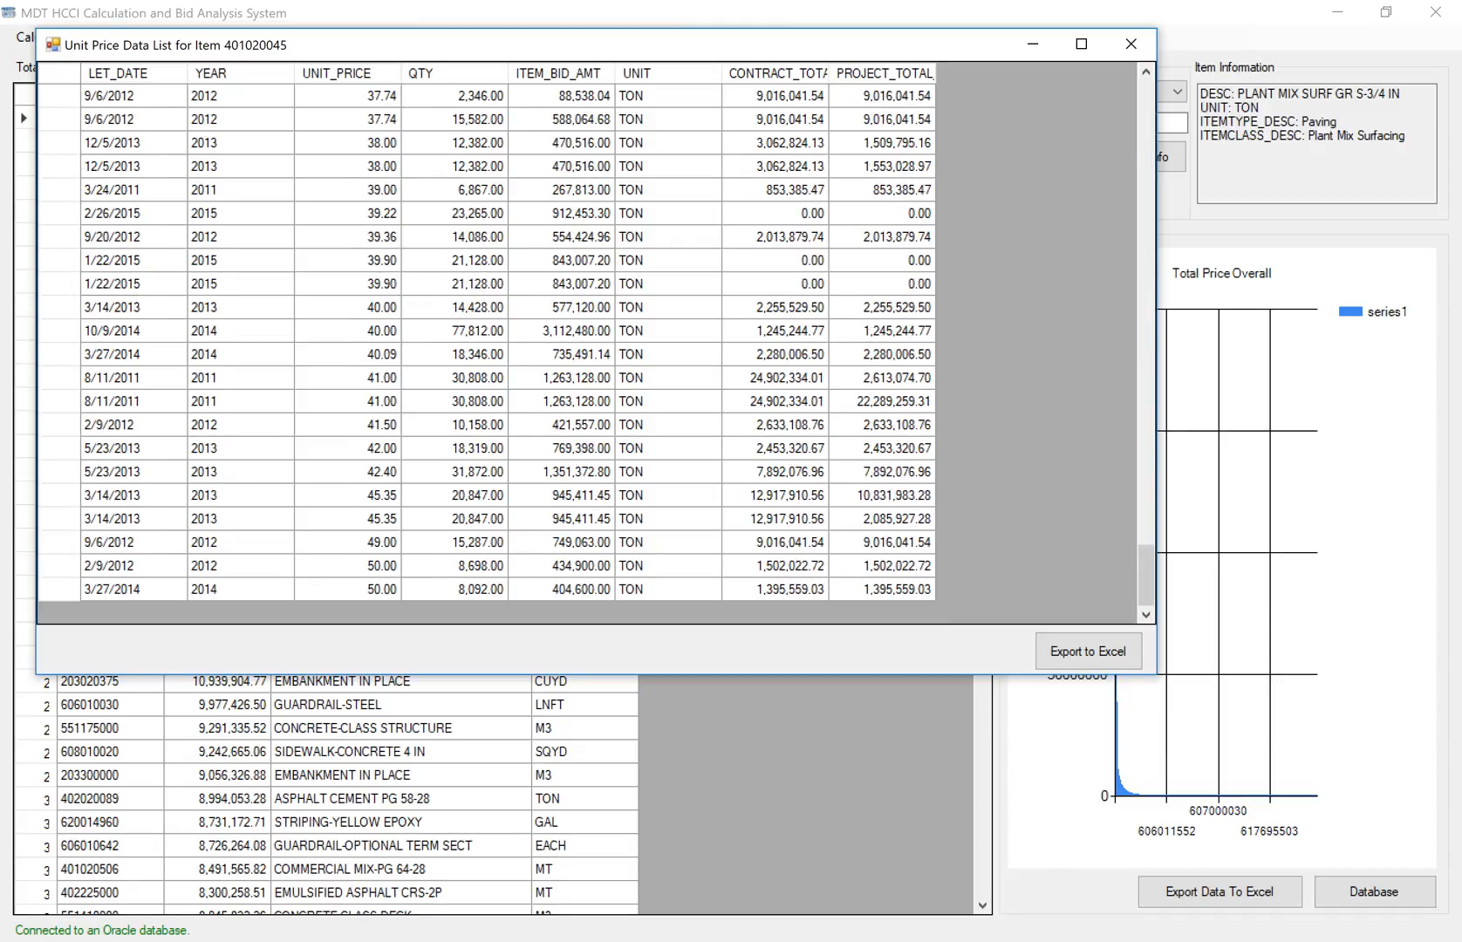
- Close the price list, generate the price by year chart for item 401020045, enlarge it to examine the price trend, and close it
left_click(1130, 43)
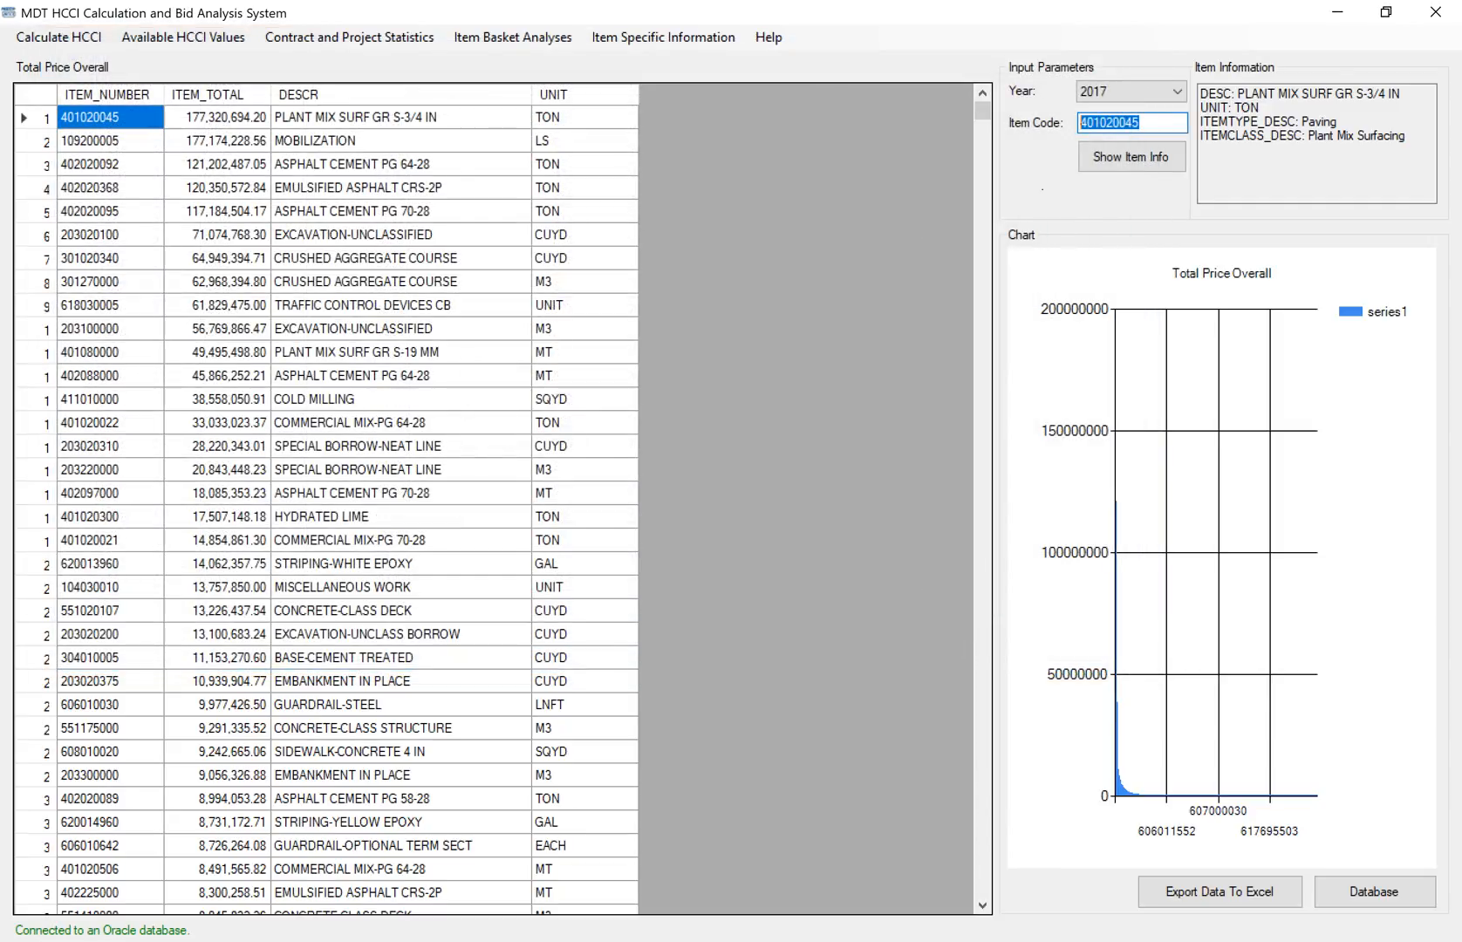
left_click(663, 37)
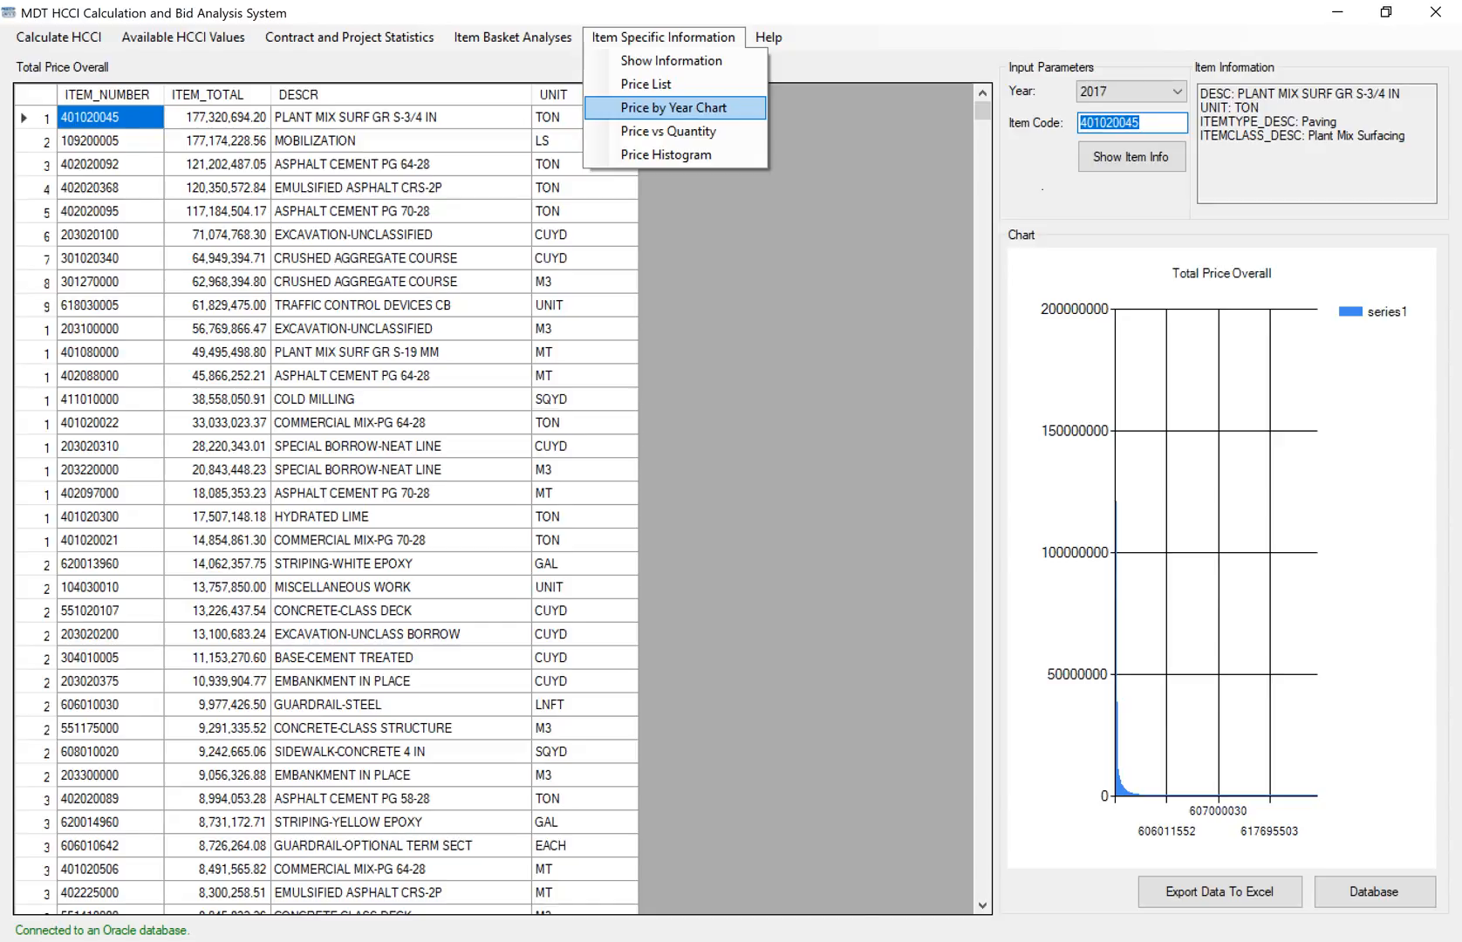
left_click(673, 107)
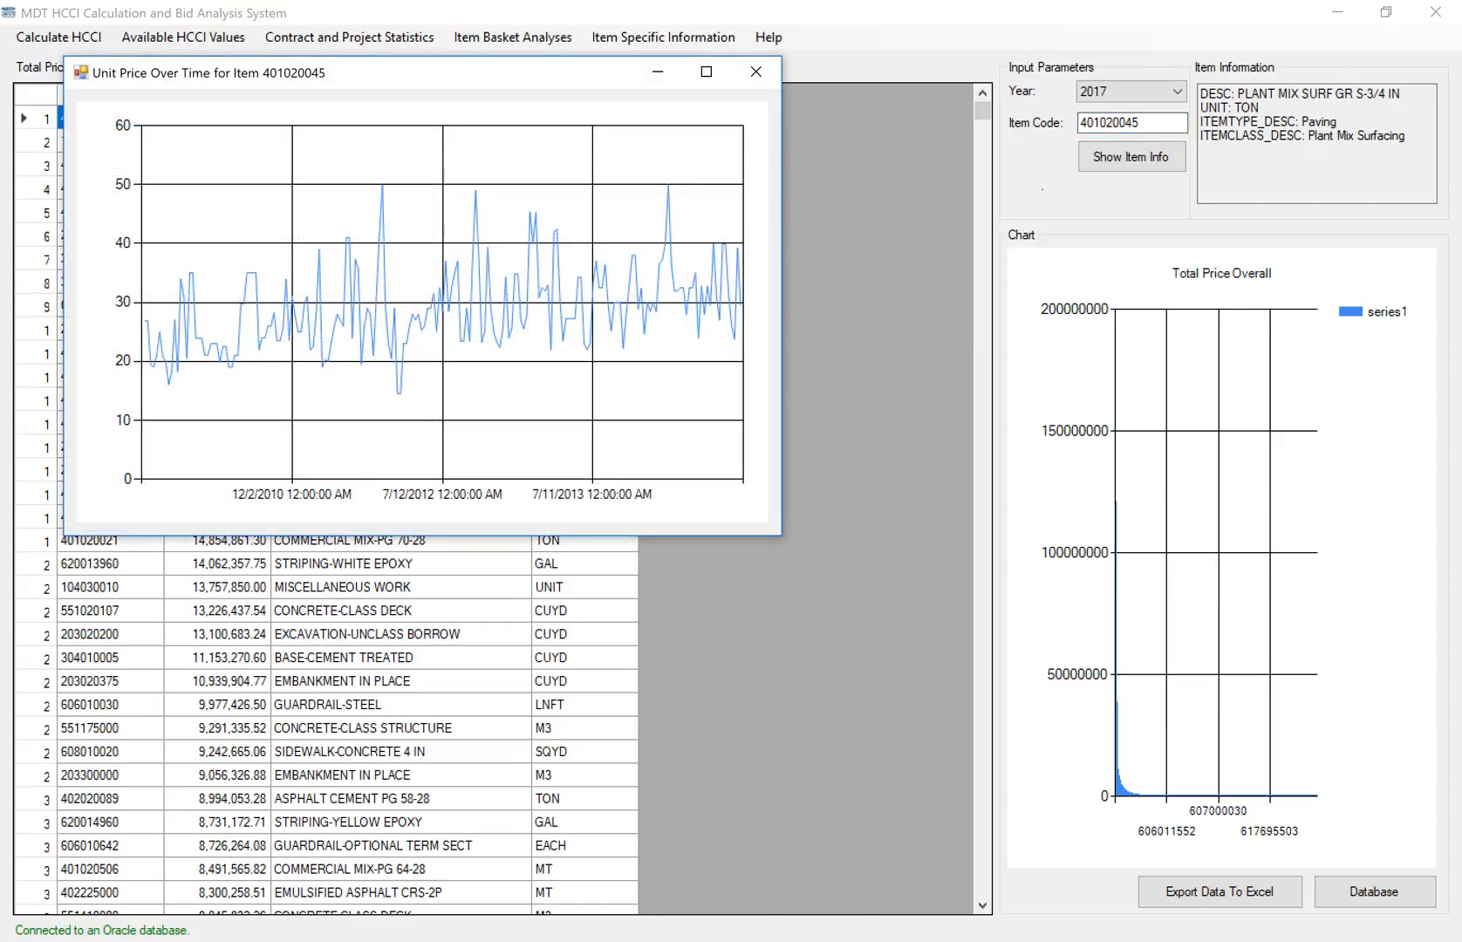
left_click_drag(781, 535, 1225, 800)
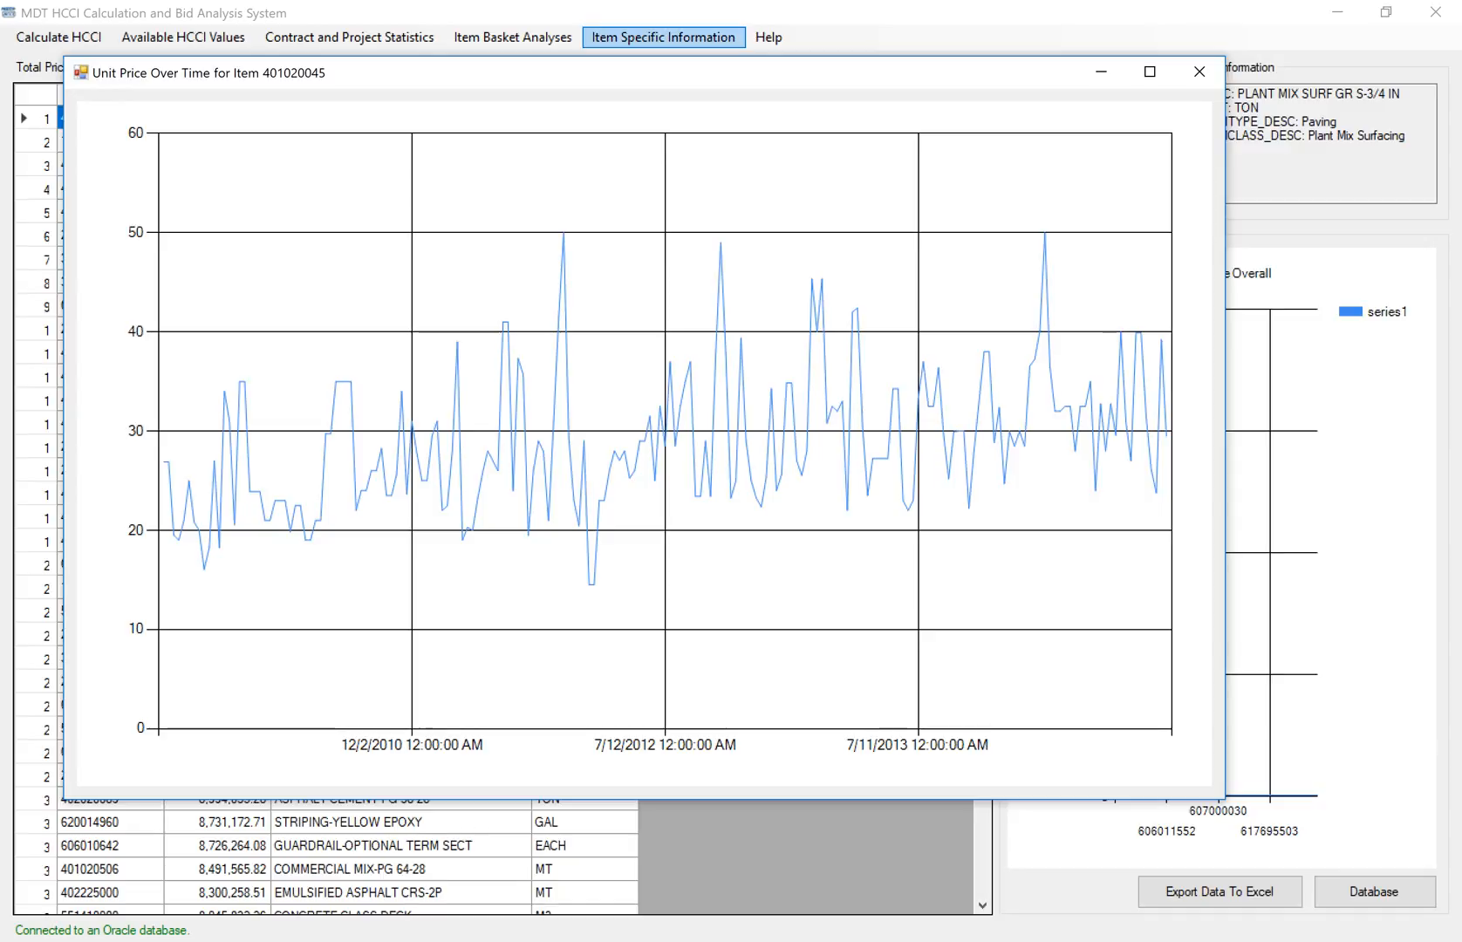
left_click(1200, 71)
- Generate the price vs quantity chart for item 401020045, enlarge it to examine the unit price against quantity, and close it
left_click(663, 37)
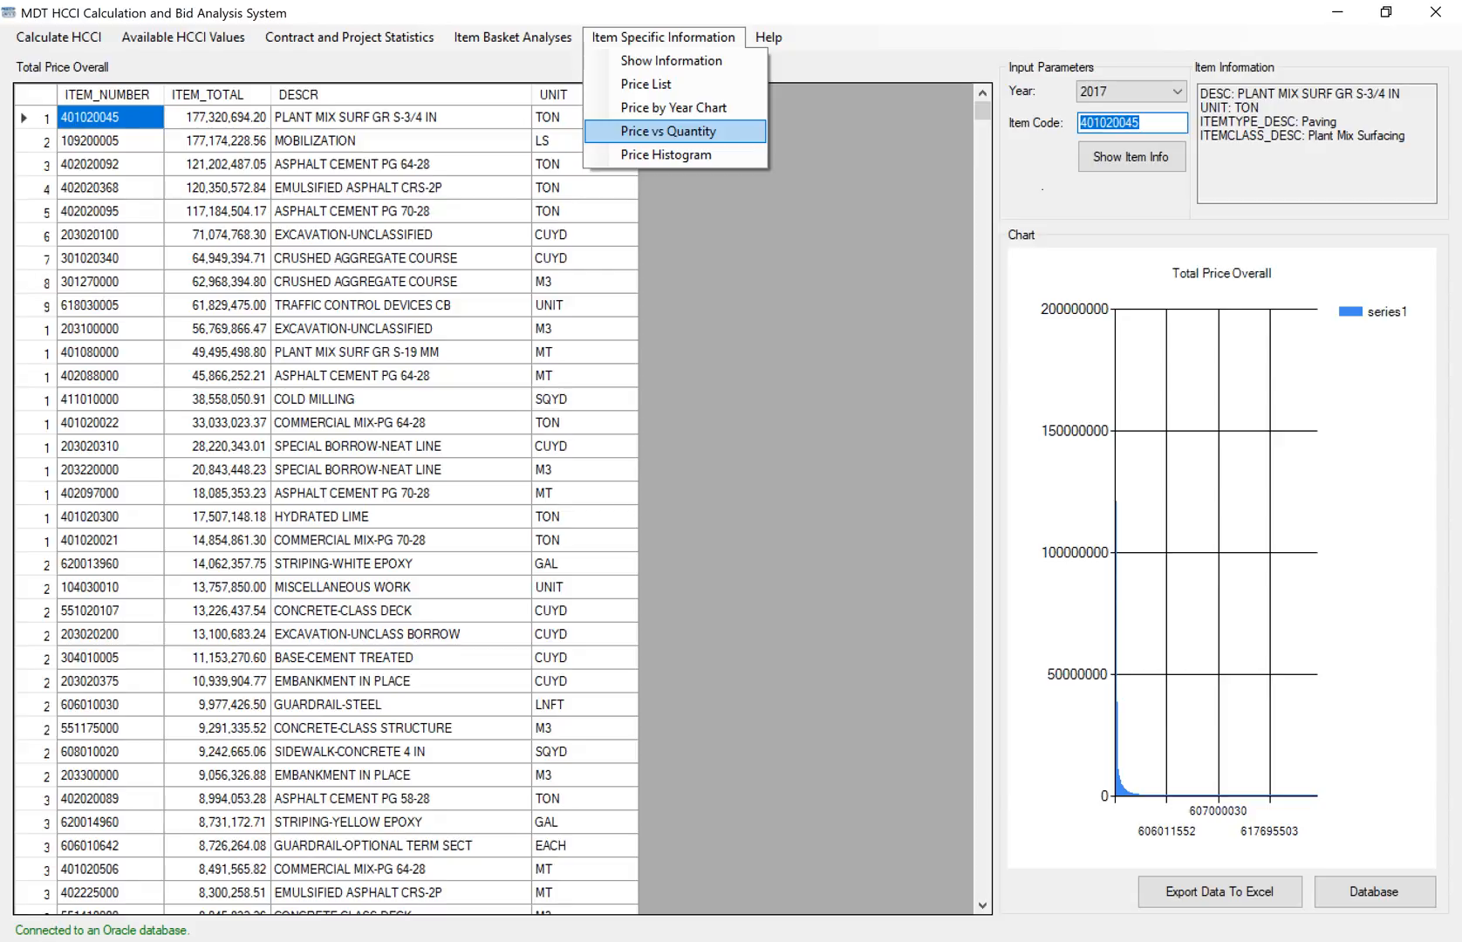
left_click(668, 132)
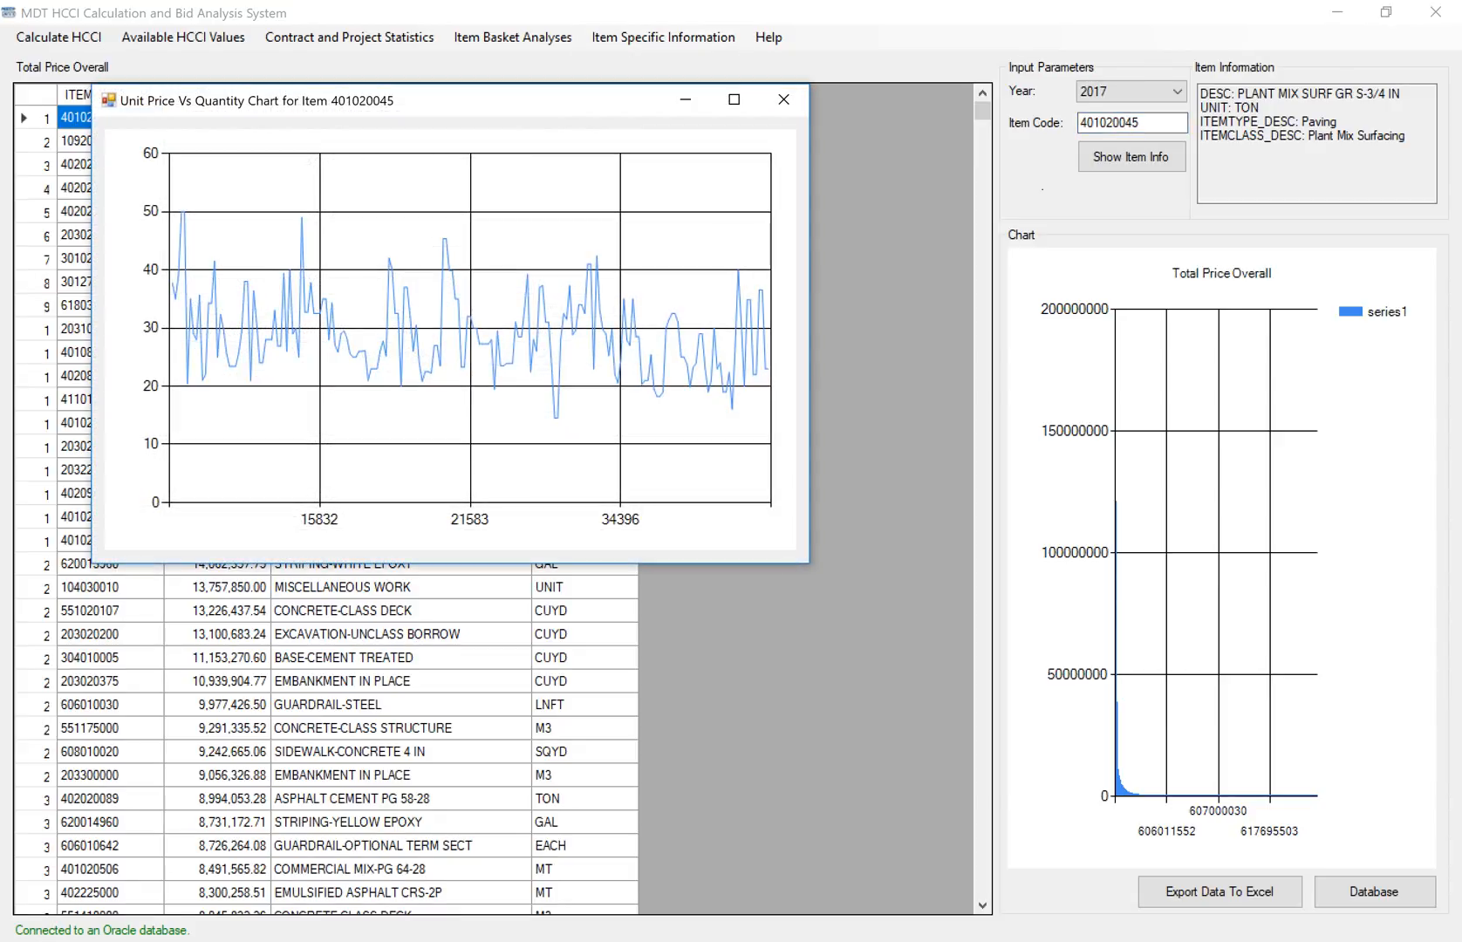
left_click_drag(811, 437, 1334, 530)
left_click_drag(1194, 562, 1194, 821)
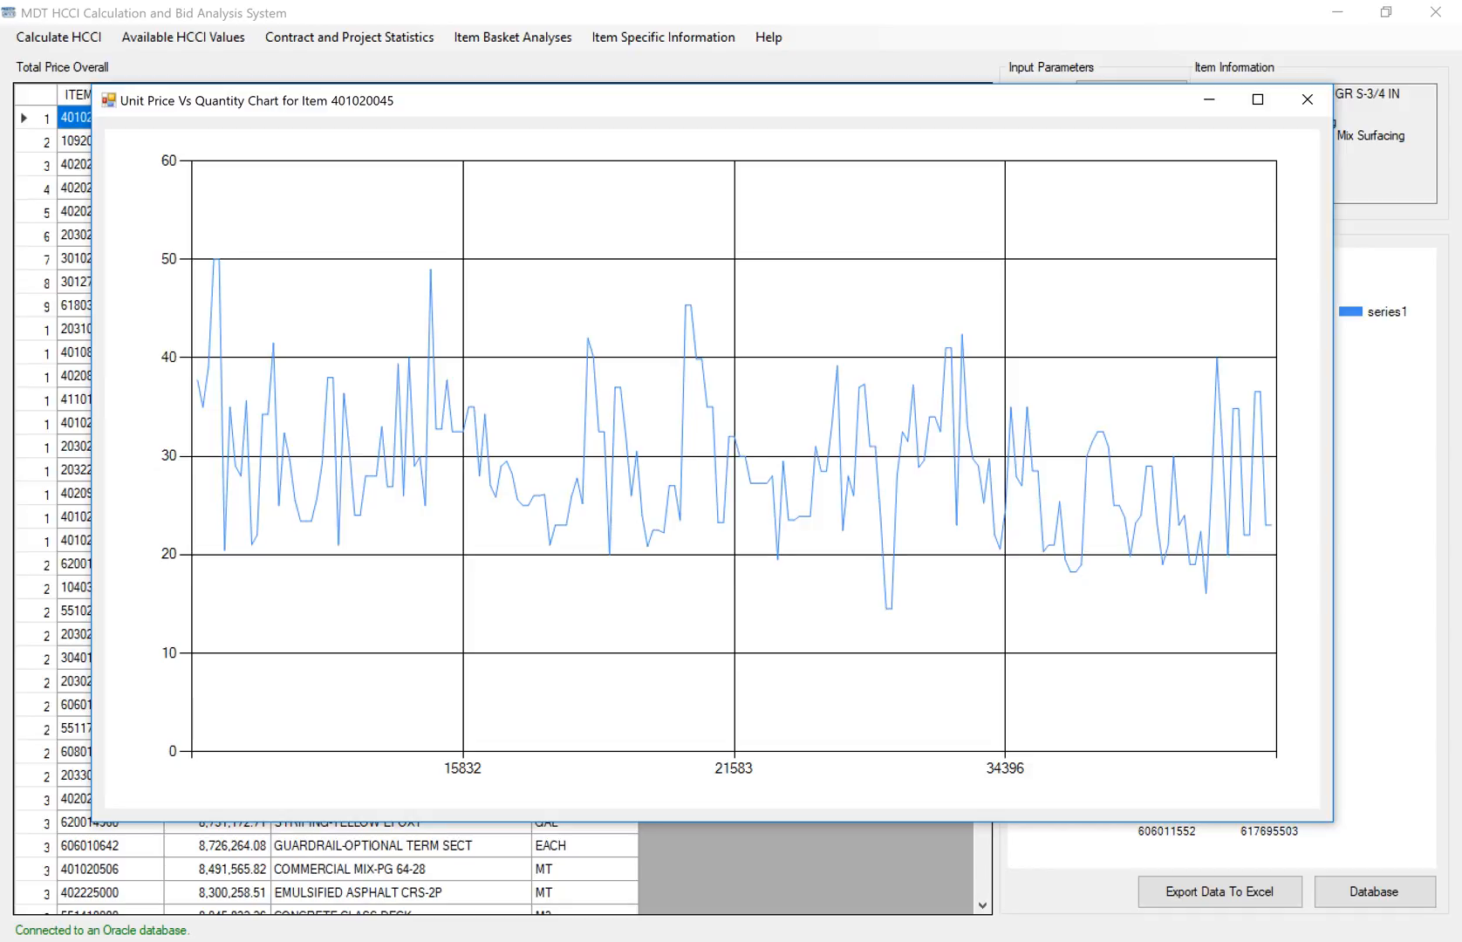
left_click(663, 36)
- Generate the price histogram for item 401020045
left_click(663, 37)
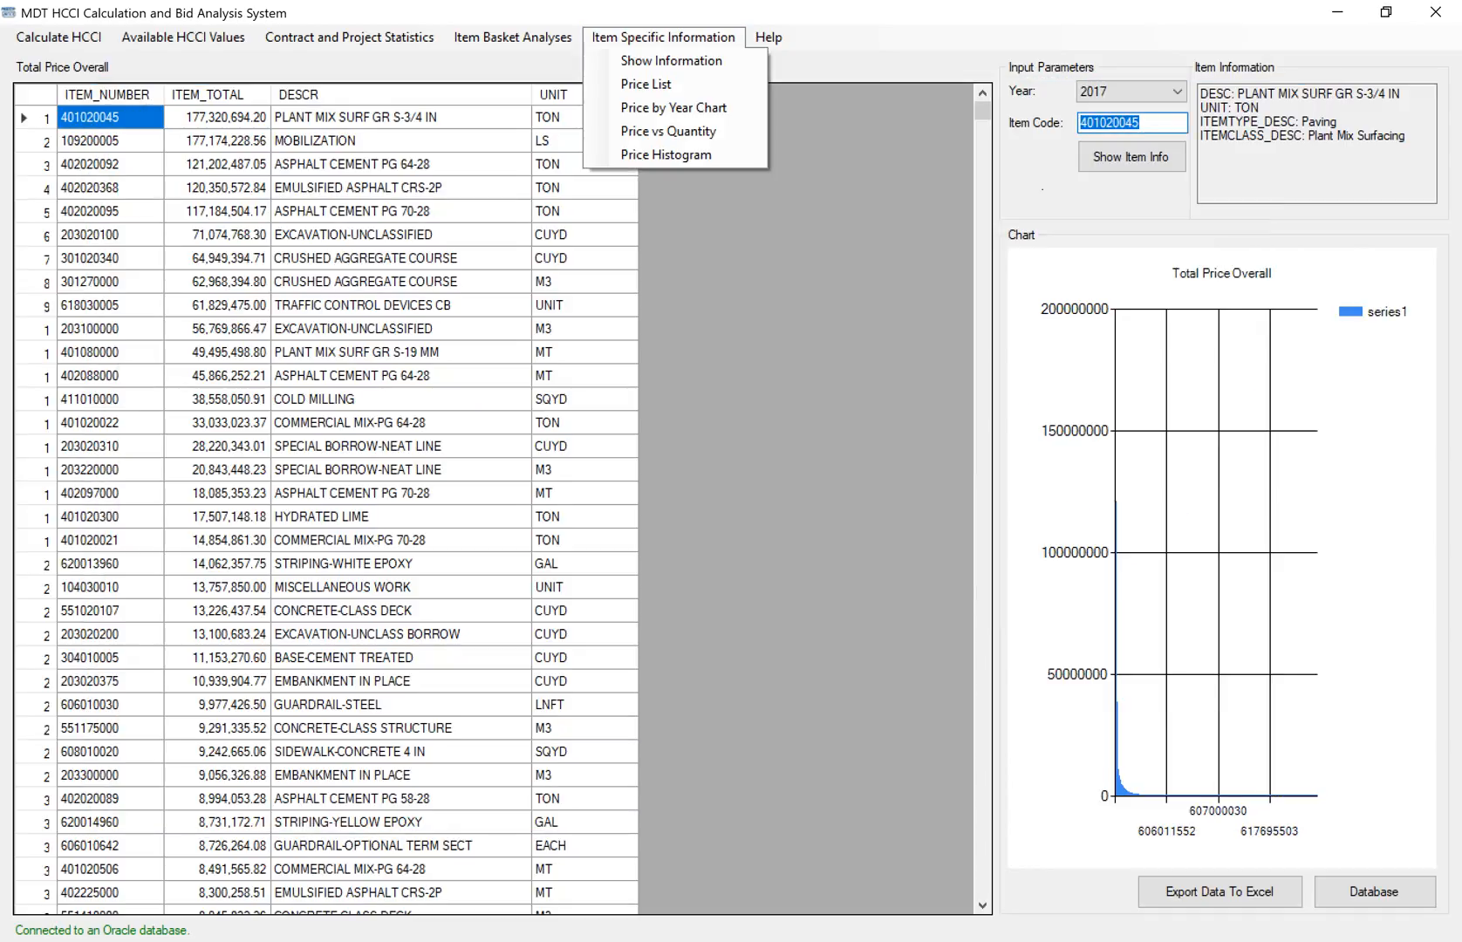
key("Down")
key("Down")
key("Down")
key("Down")
key("Return")
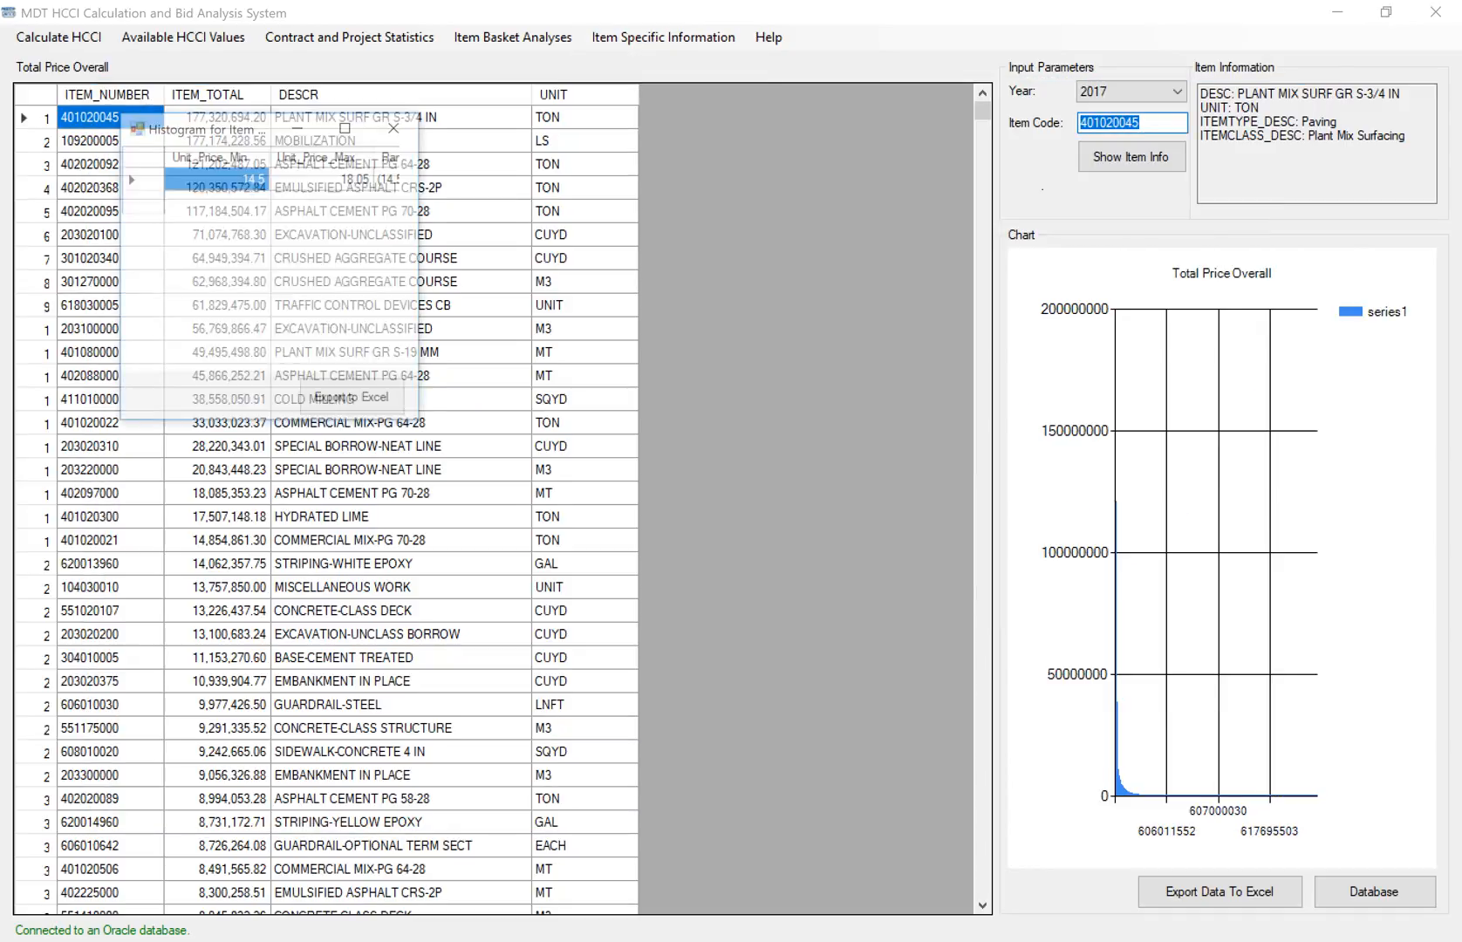
- Enlarge the histogram's frequency table and reposition and widen its chart to examine the distribution of unit prices
left_click_drag(453, 155, 833, 128)
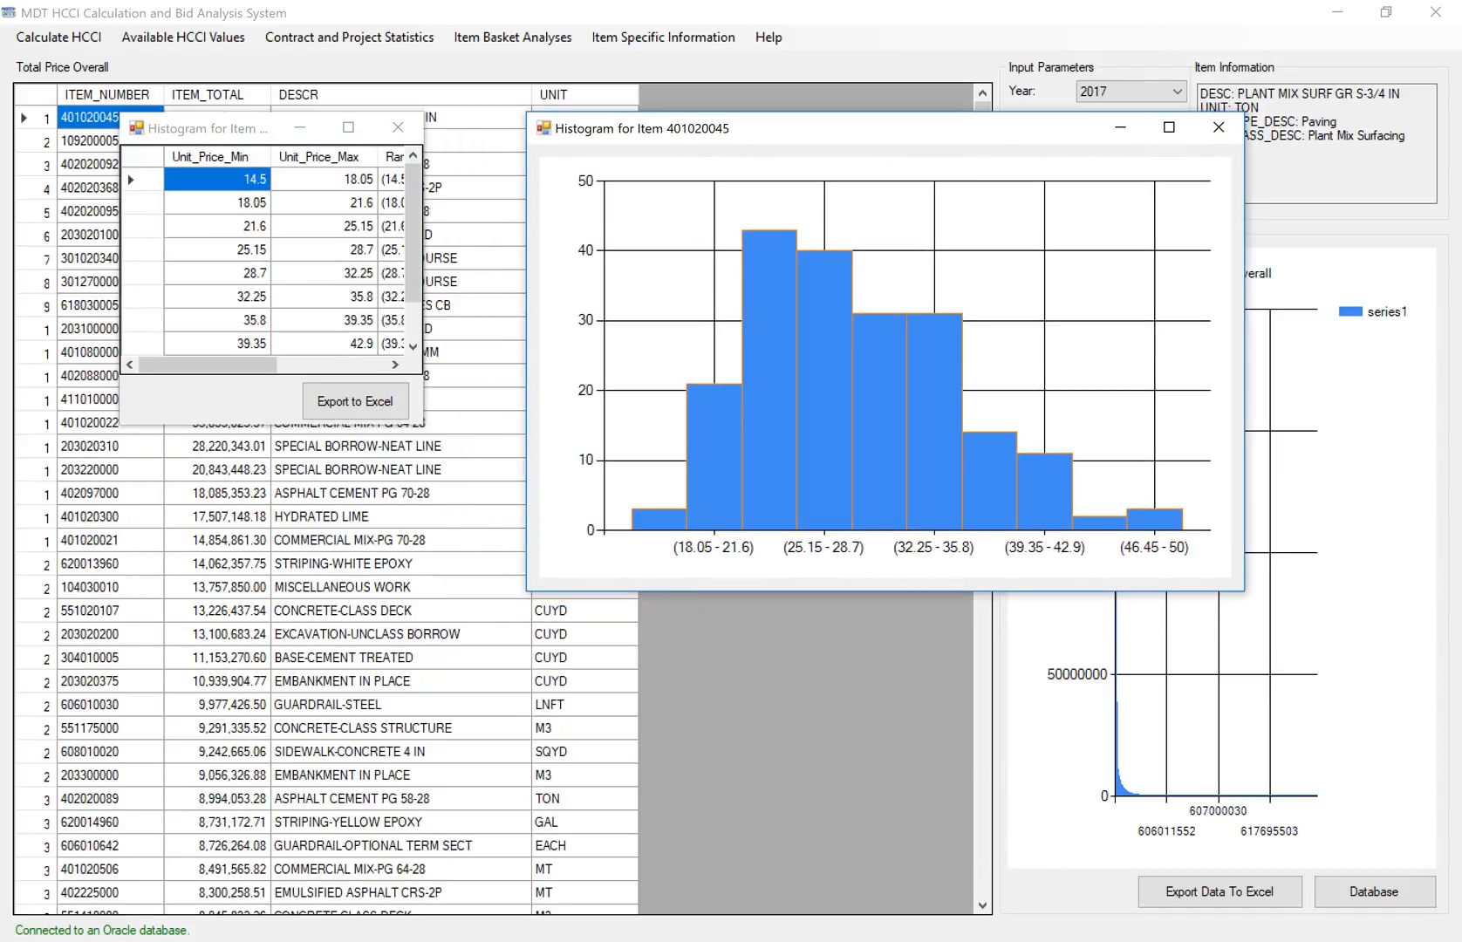
left_click_drag(423, 425, 693, 621)
left_click_drag(912, 129, 754, 149)
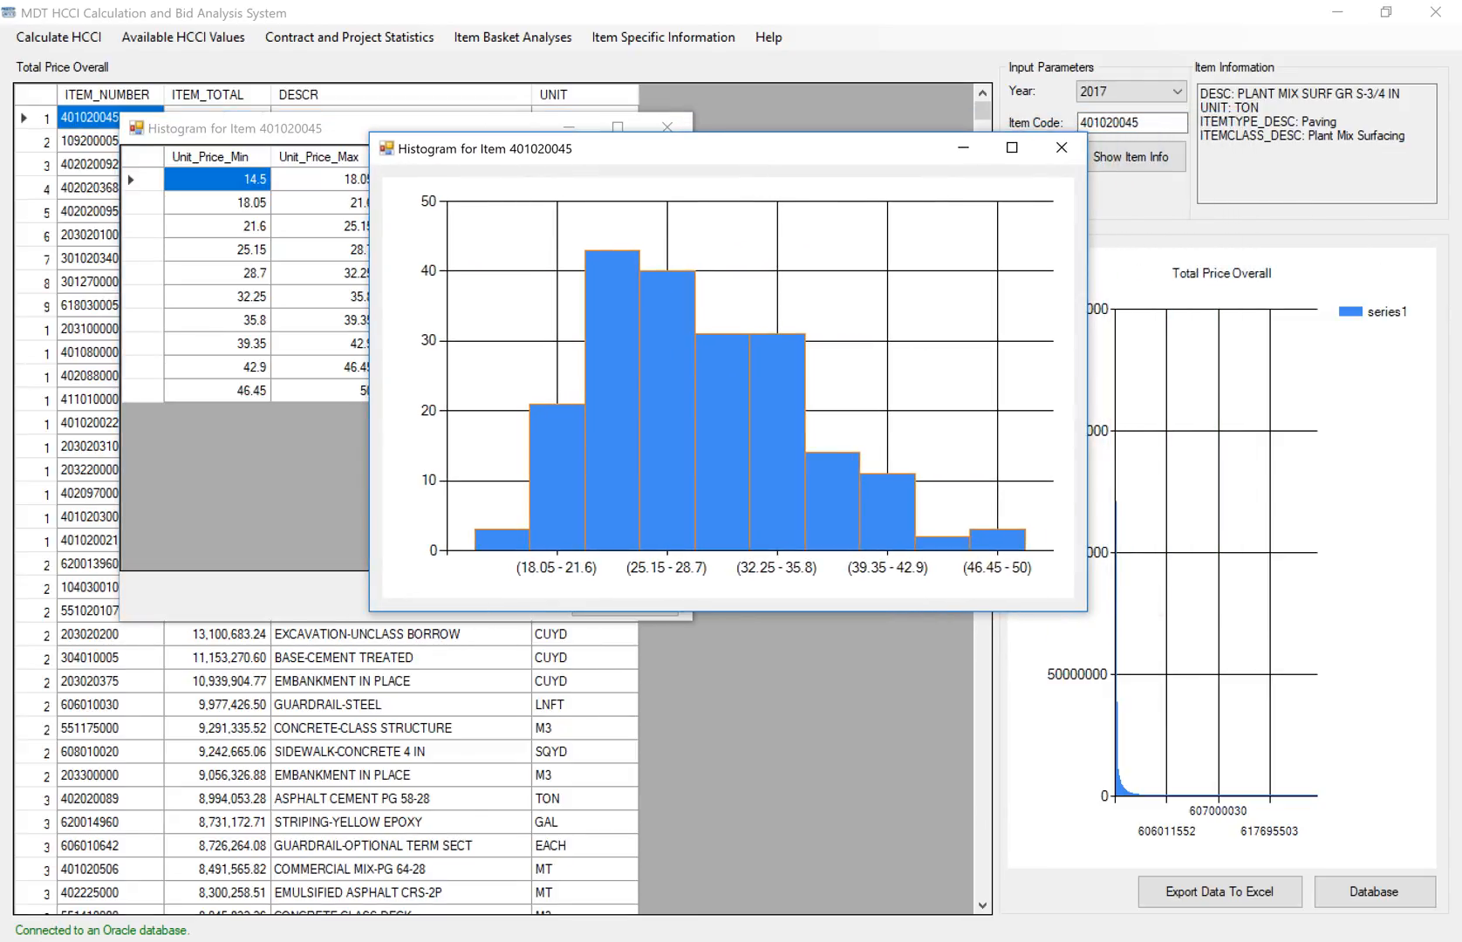
left_click_drag(1087, 285, 1303, 285)
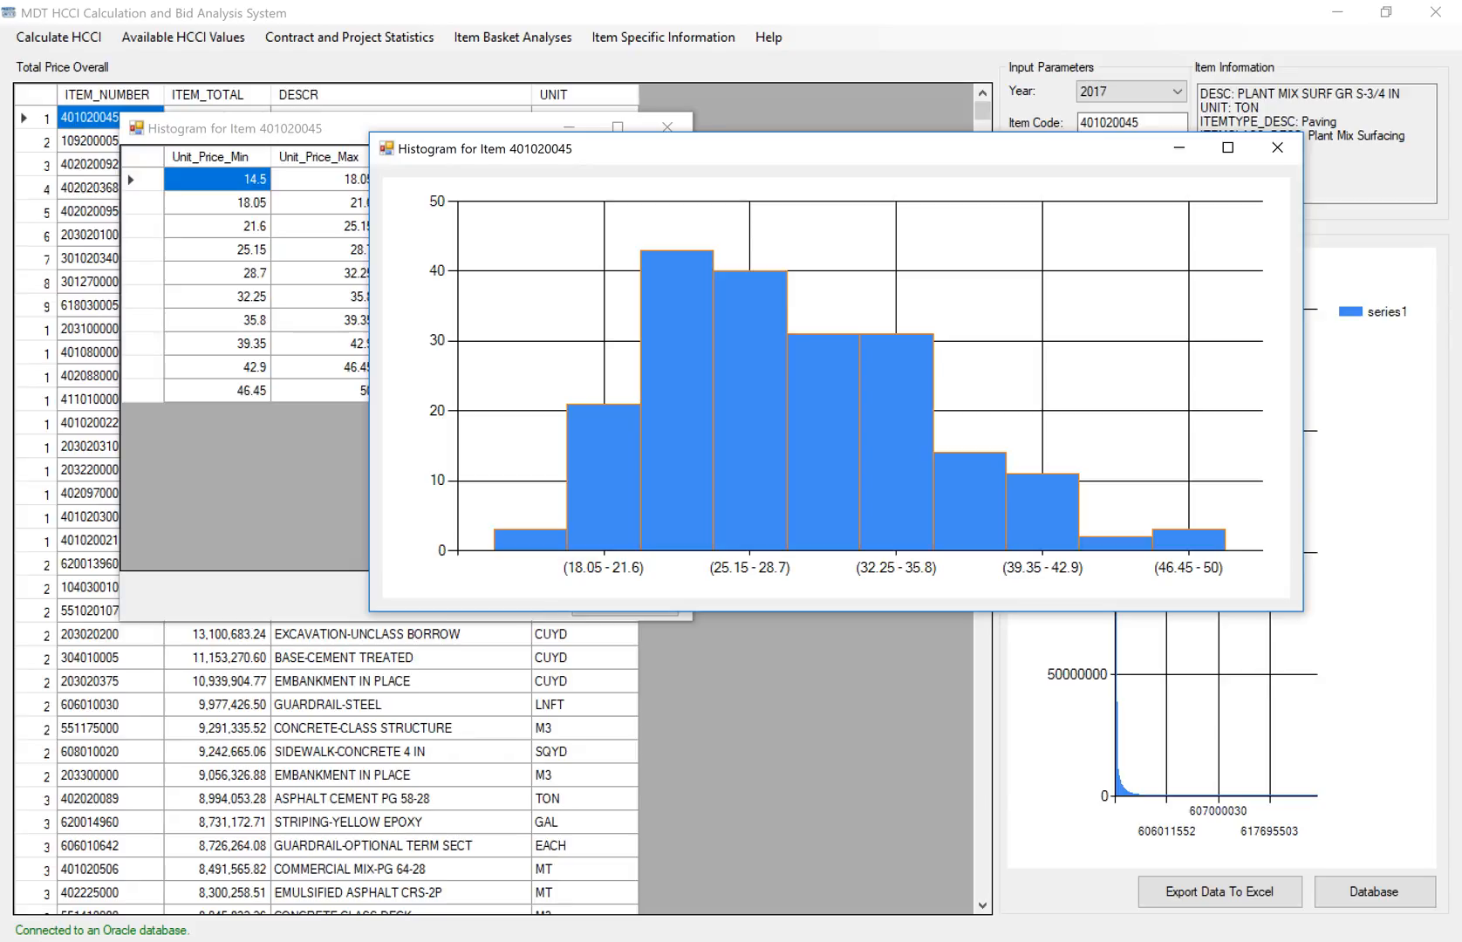
left_click(349, 127)
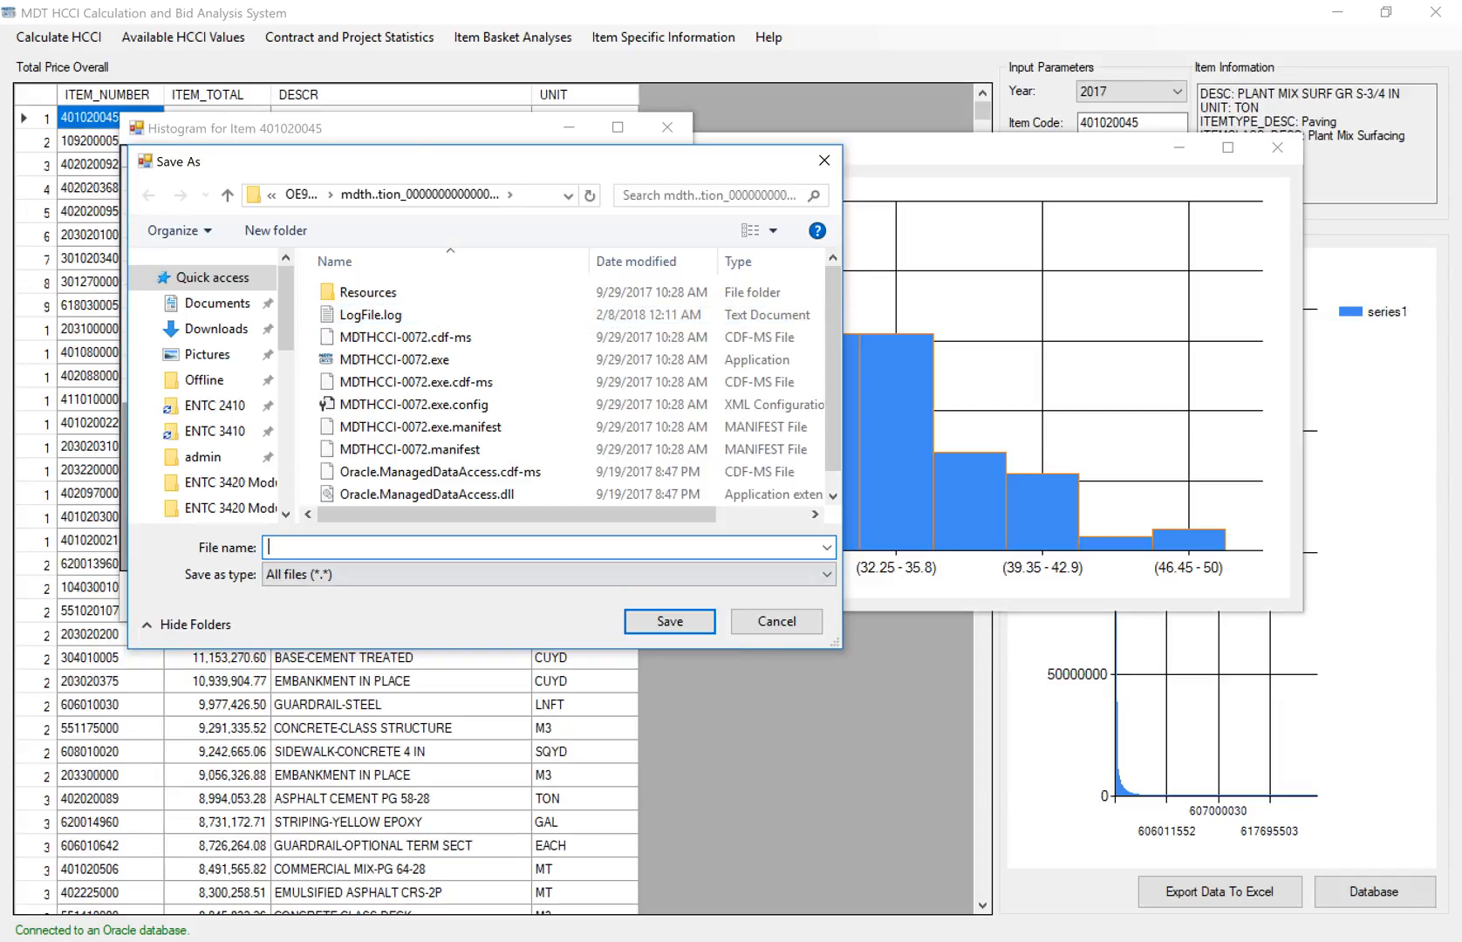
left_click(549, 575)
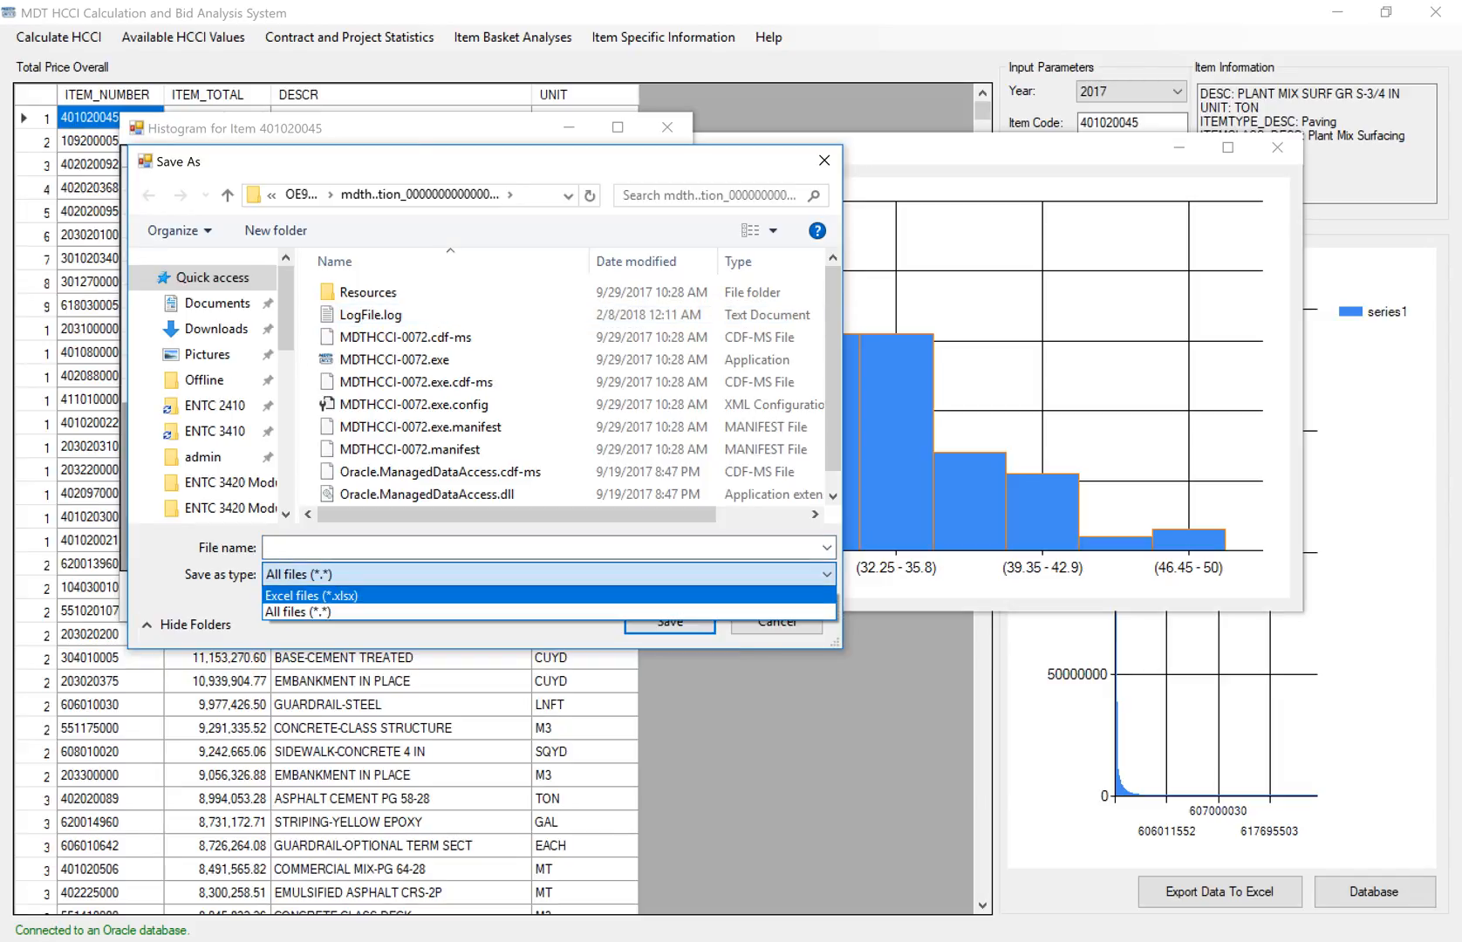
key("Return")
left_click(543, 548)
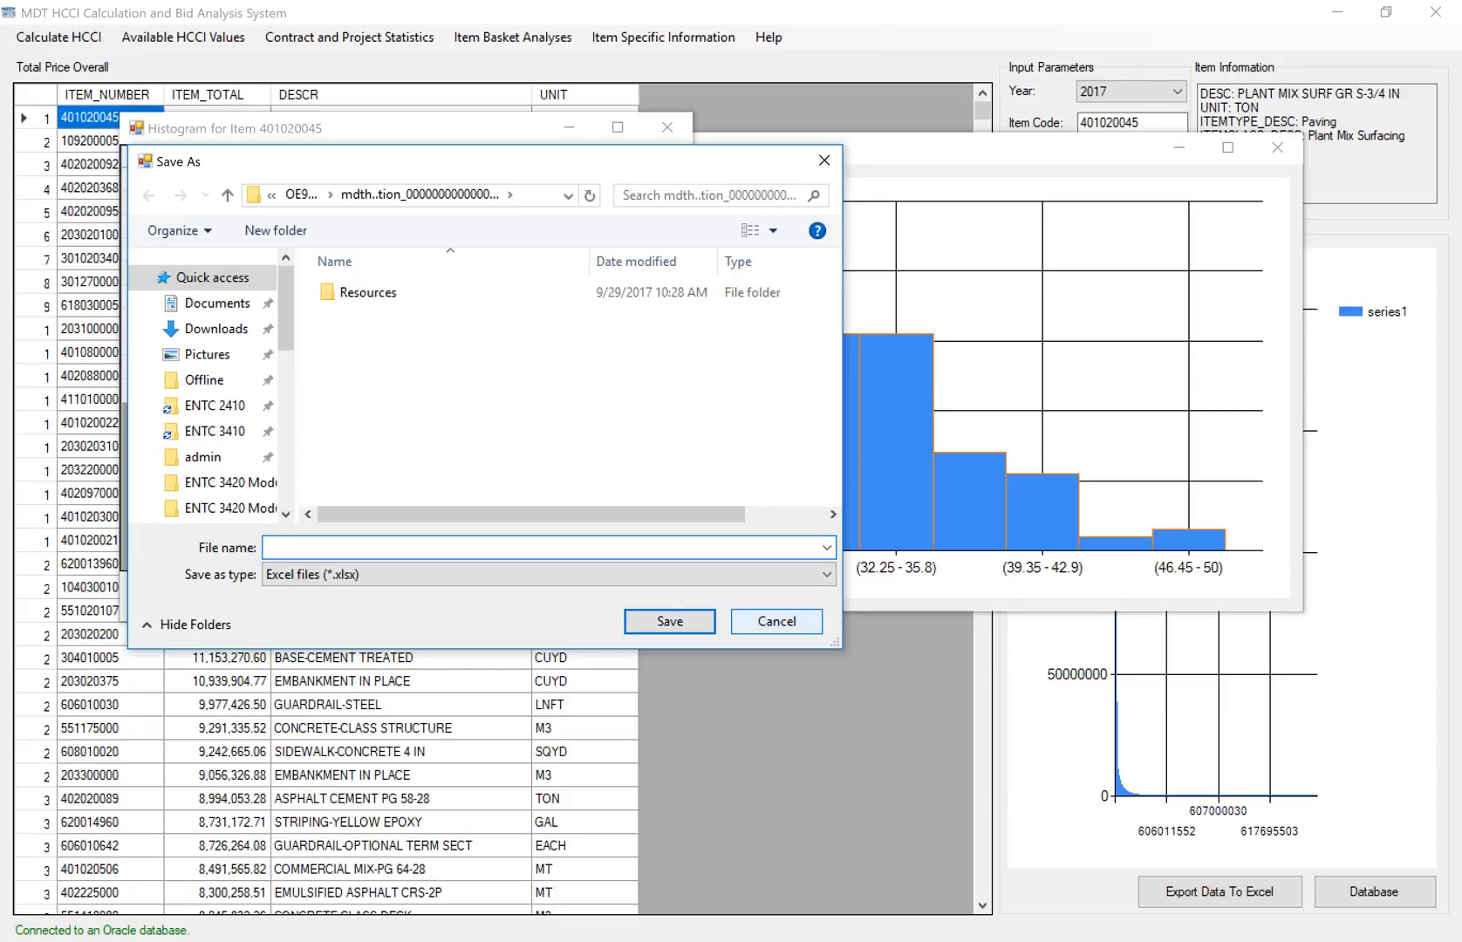
left_click(776, 622)
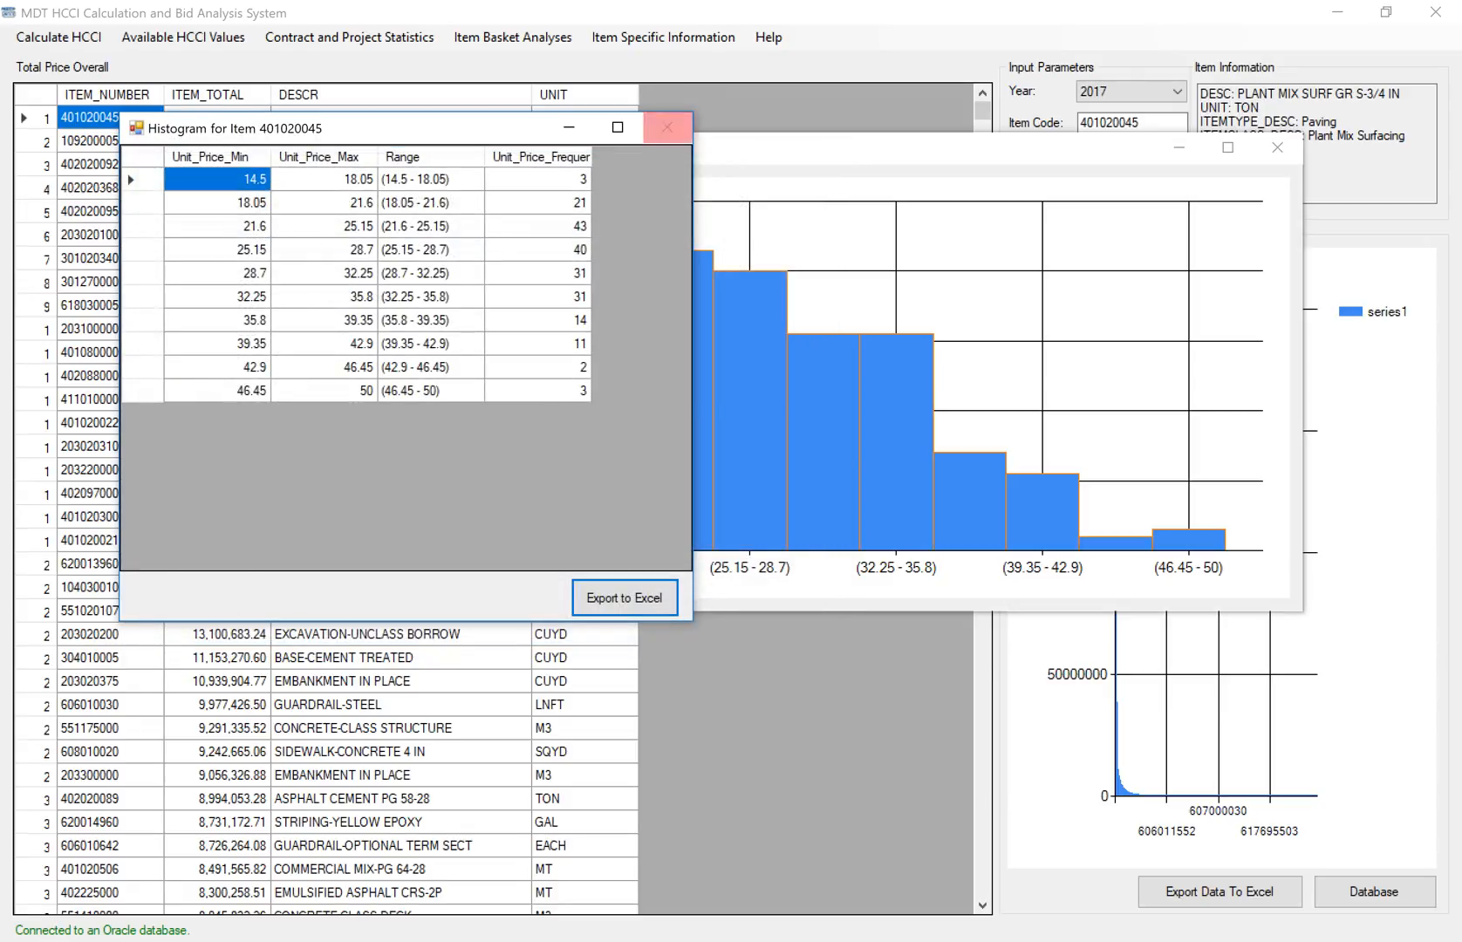
- Close both the frequency table and the chart of the price histogram for item 401020045
left_click(666, 127)
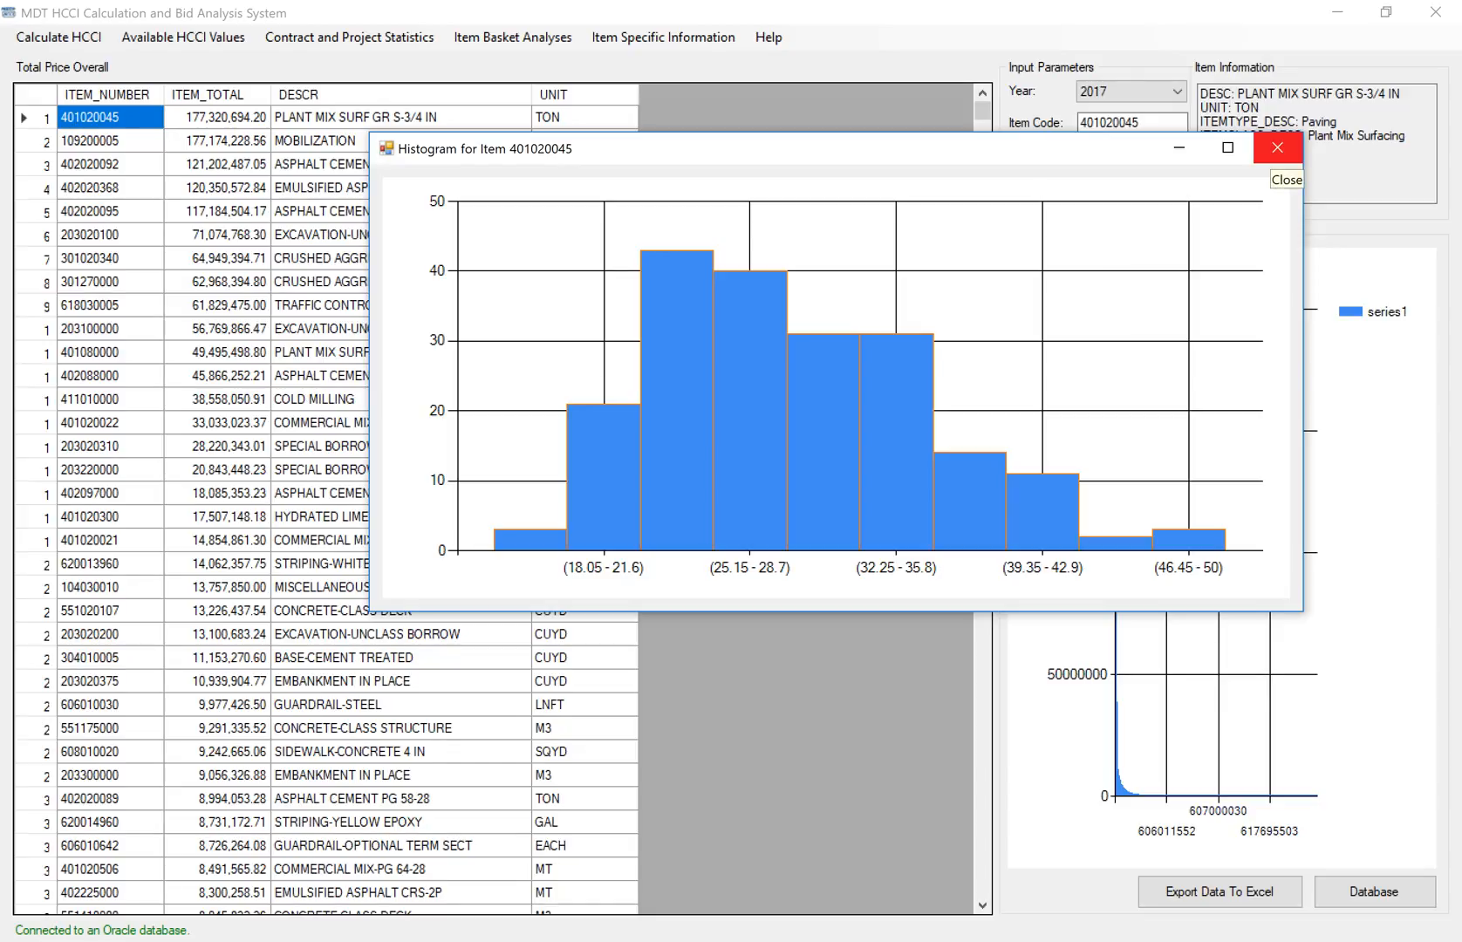
left_click(1277, 148)
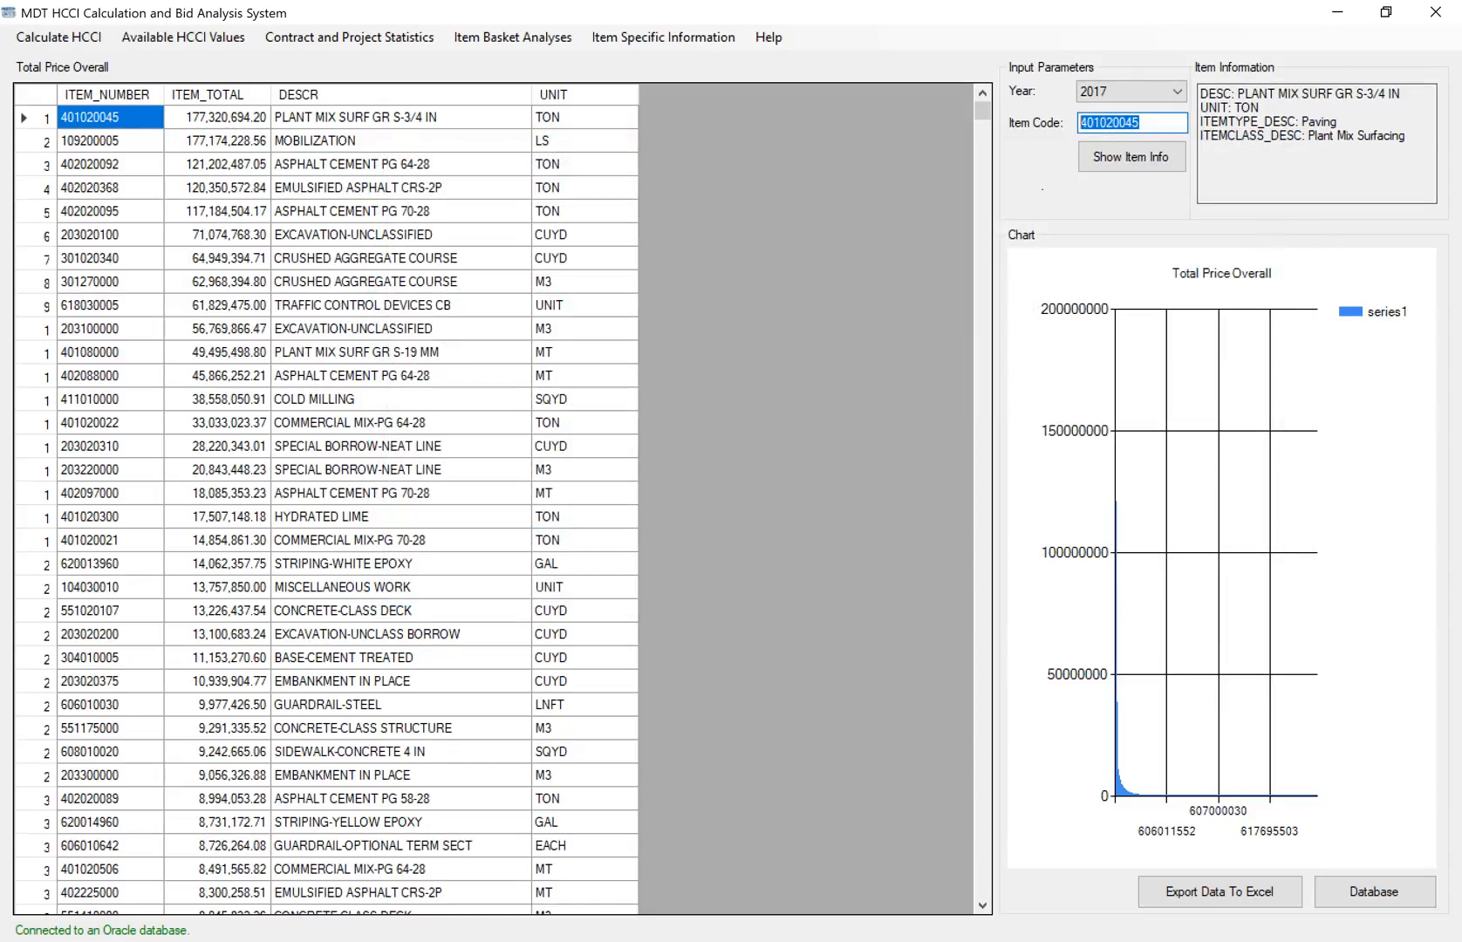
left_click(663, 36)
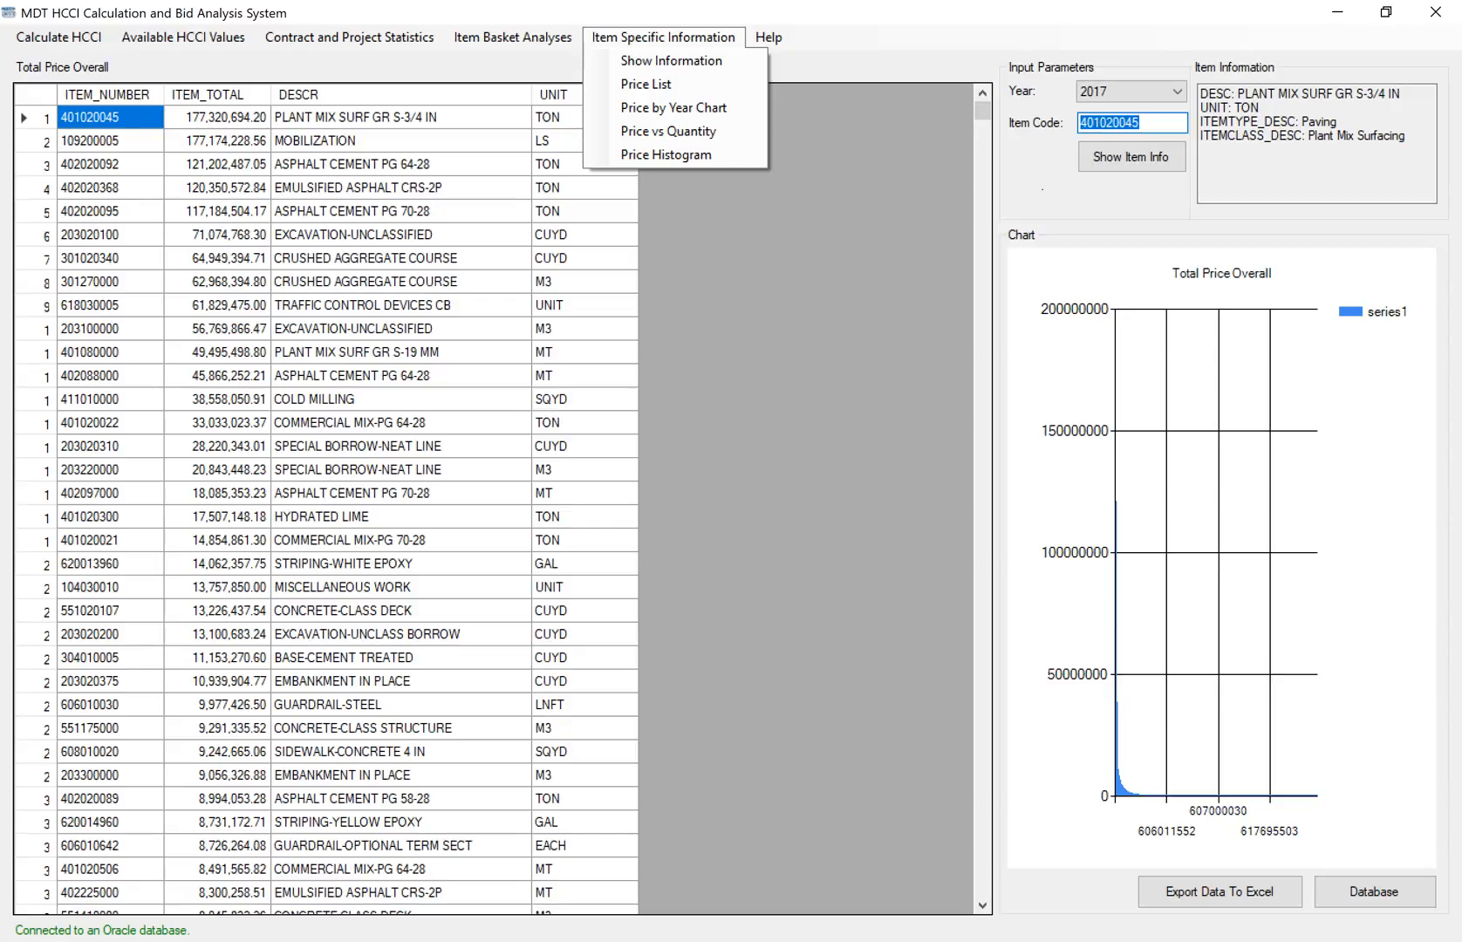
left_click(663, 38)
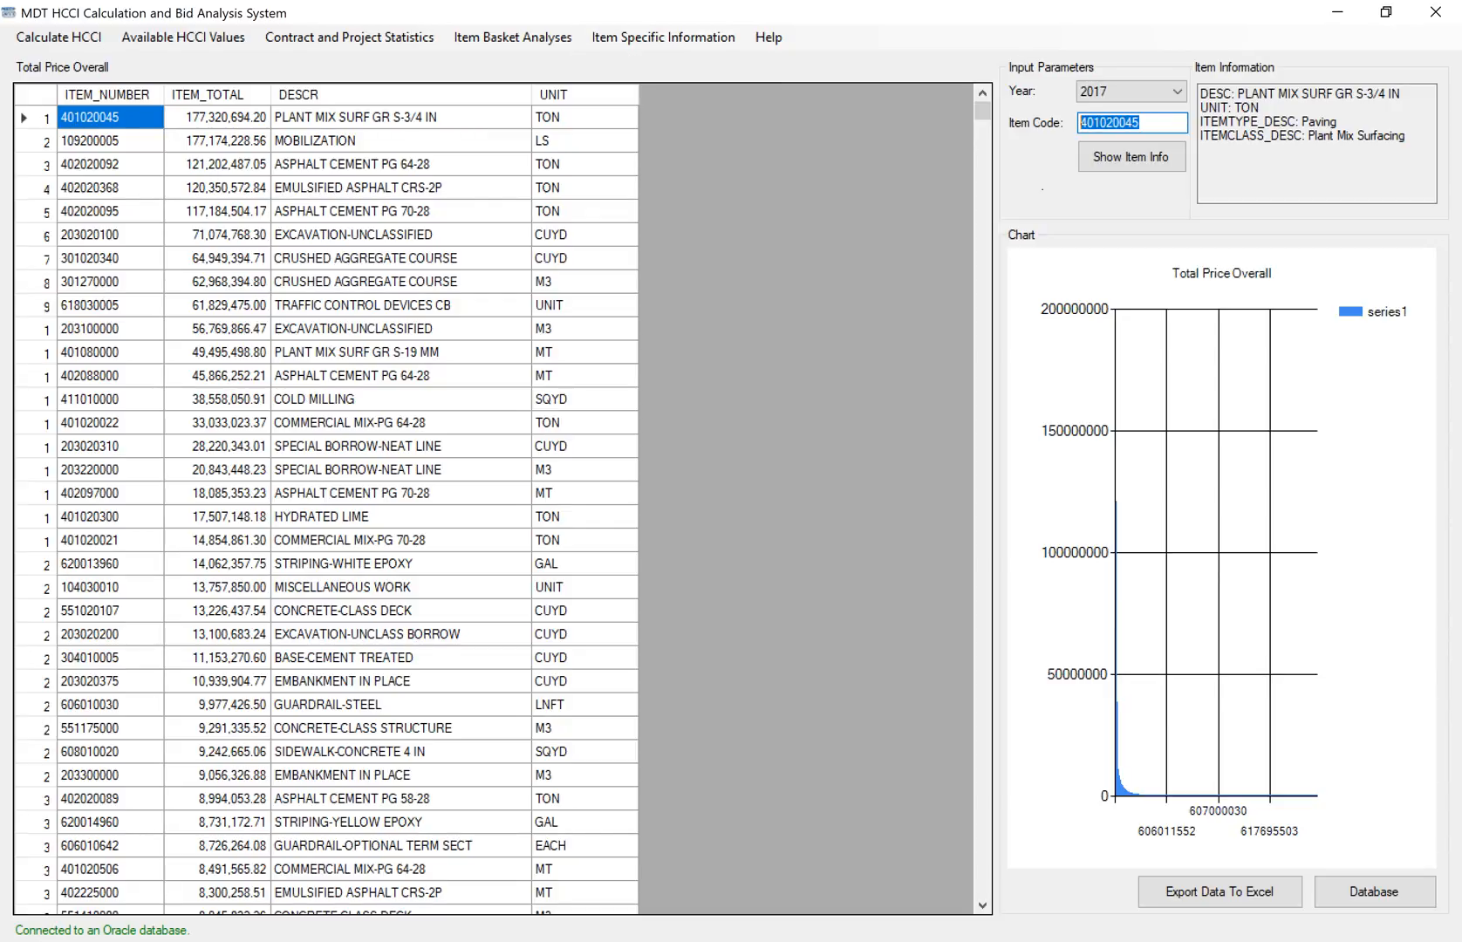
- Open the system's user manual, leaf through it past the introduction and back to the cover page, and close it
left_click(768, 37)
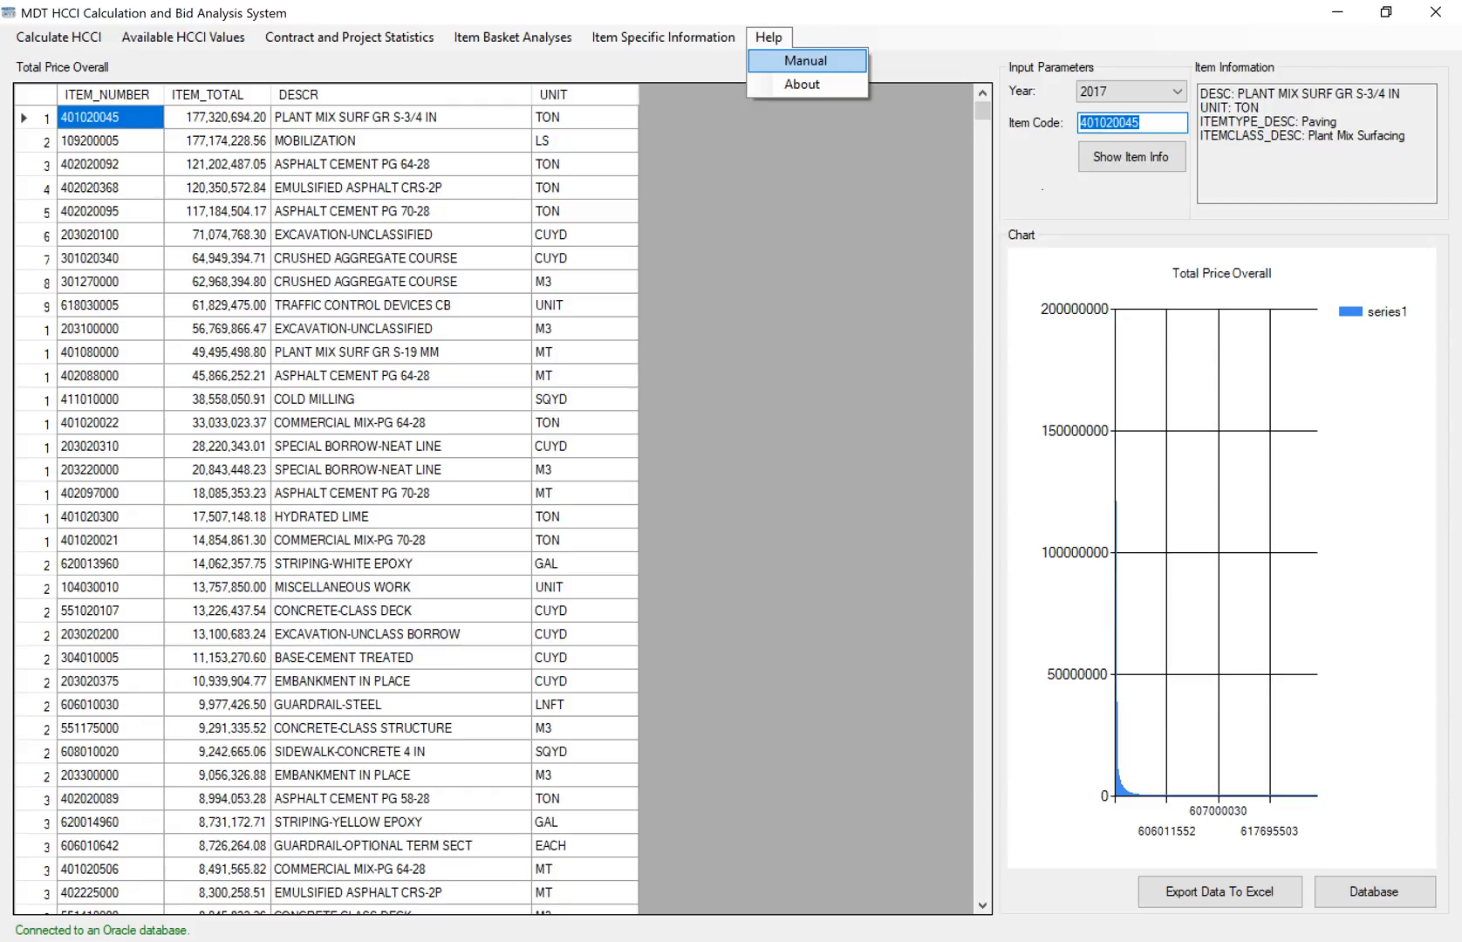
left_click(805, 60)
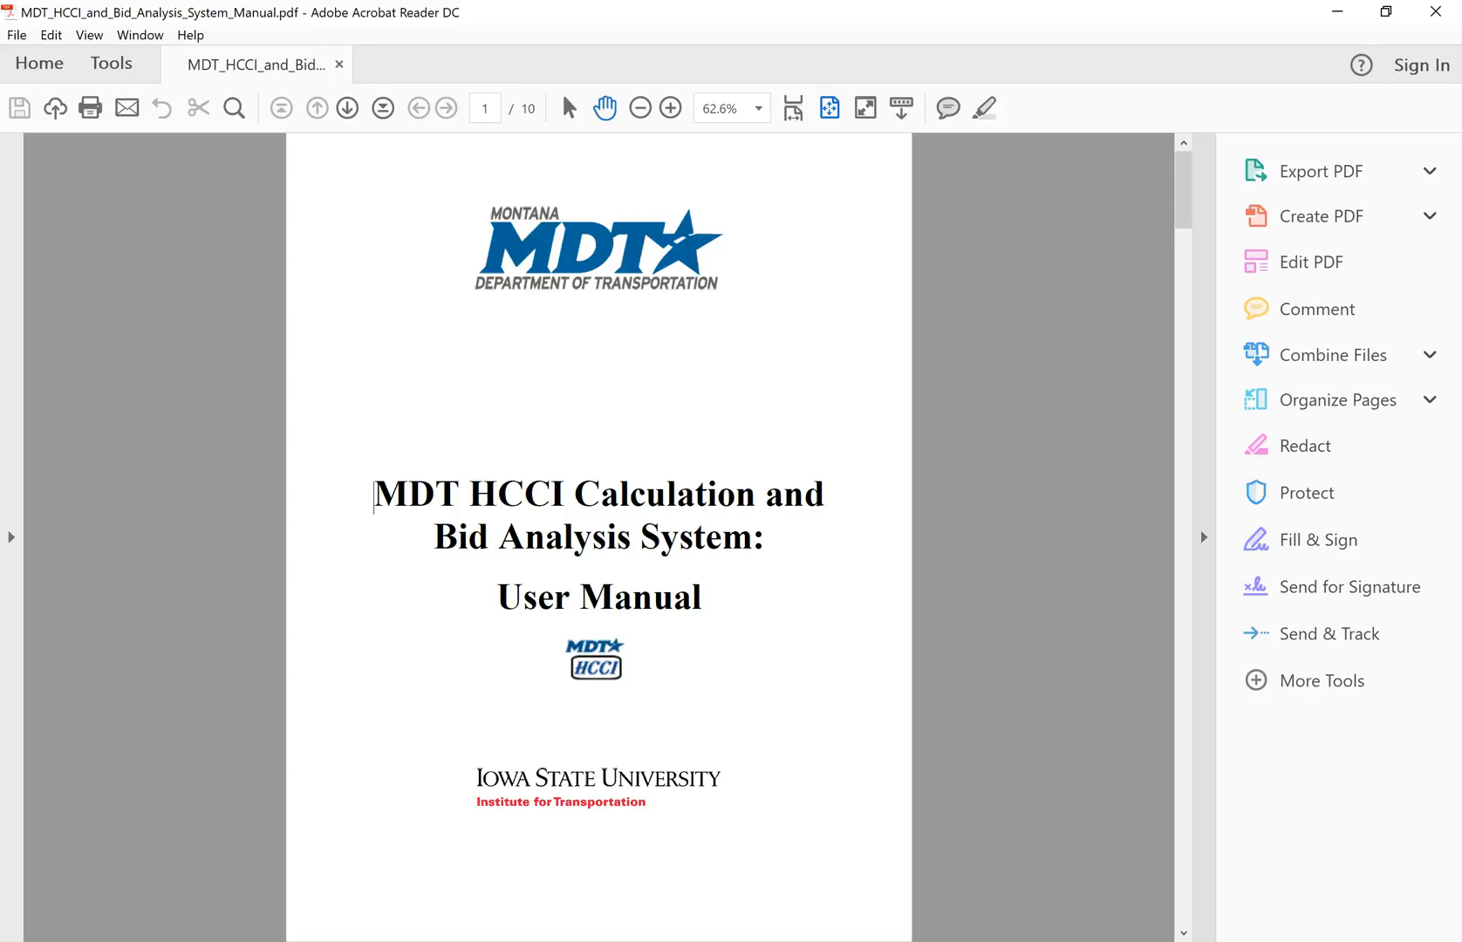
scroll(721, 537, "down", 1)
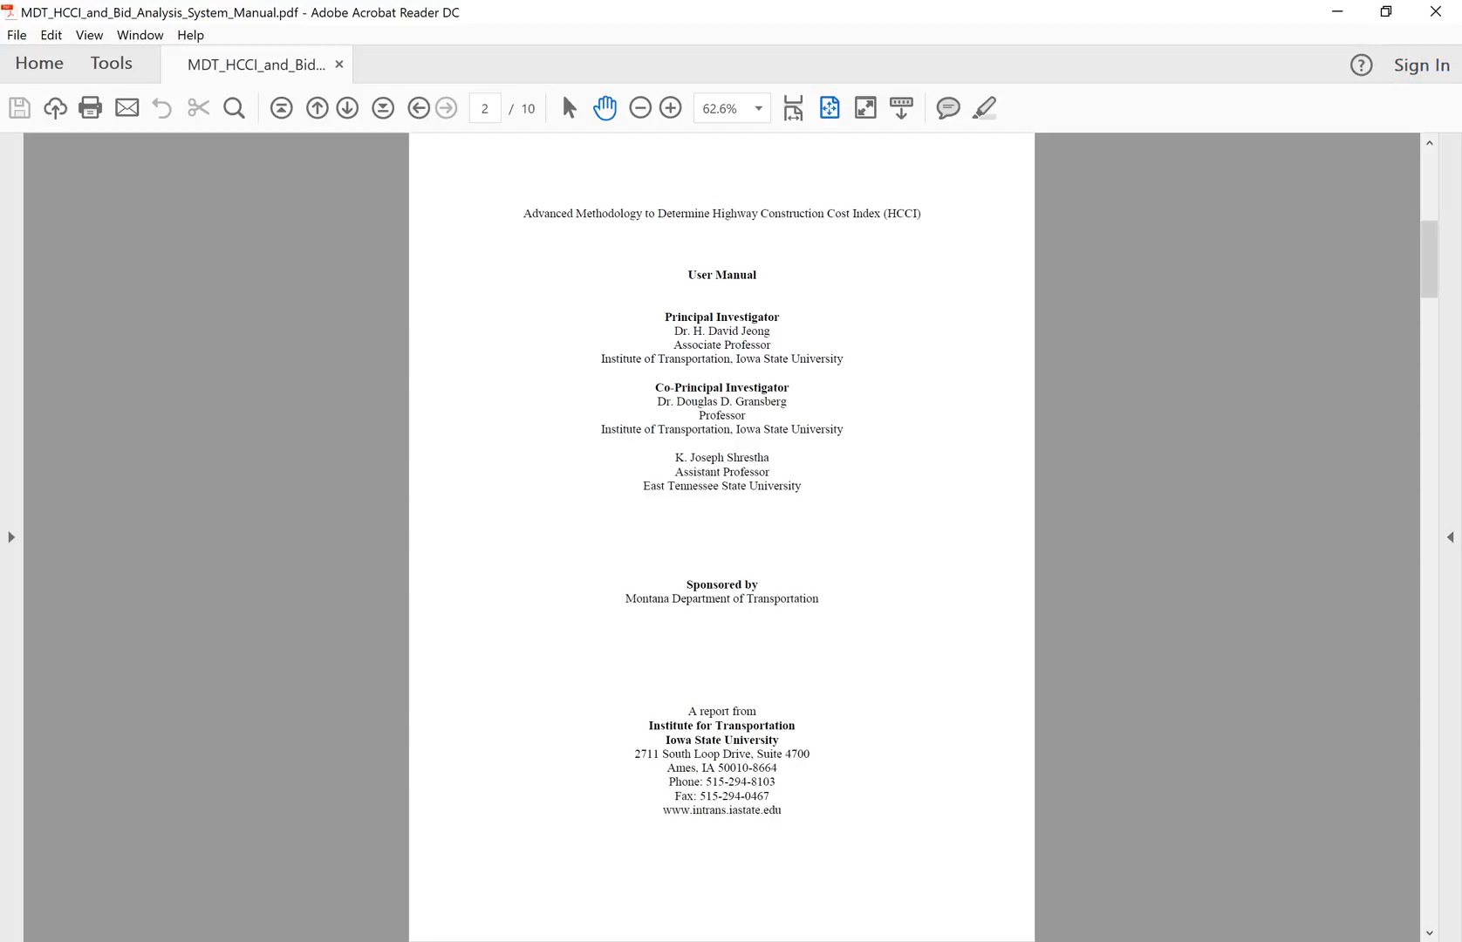
key("Right")
key("Right")
key("Right")
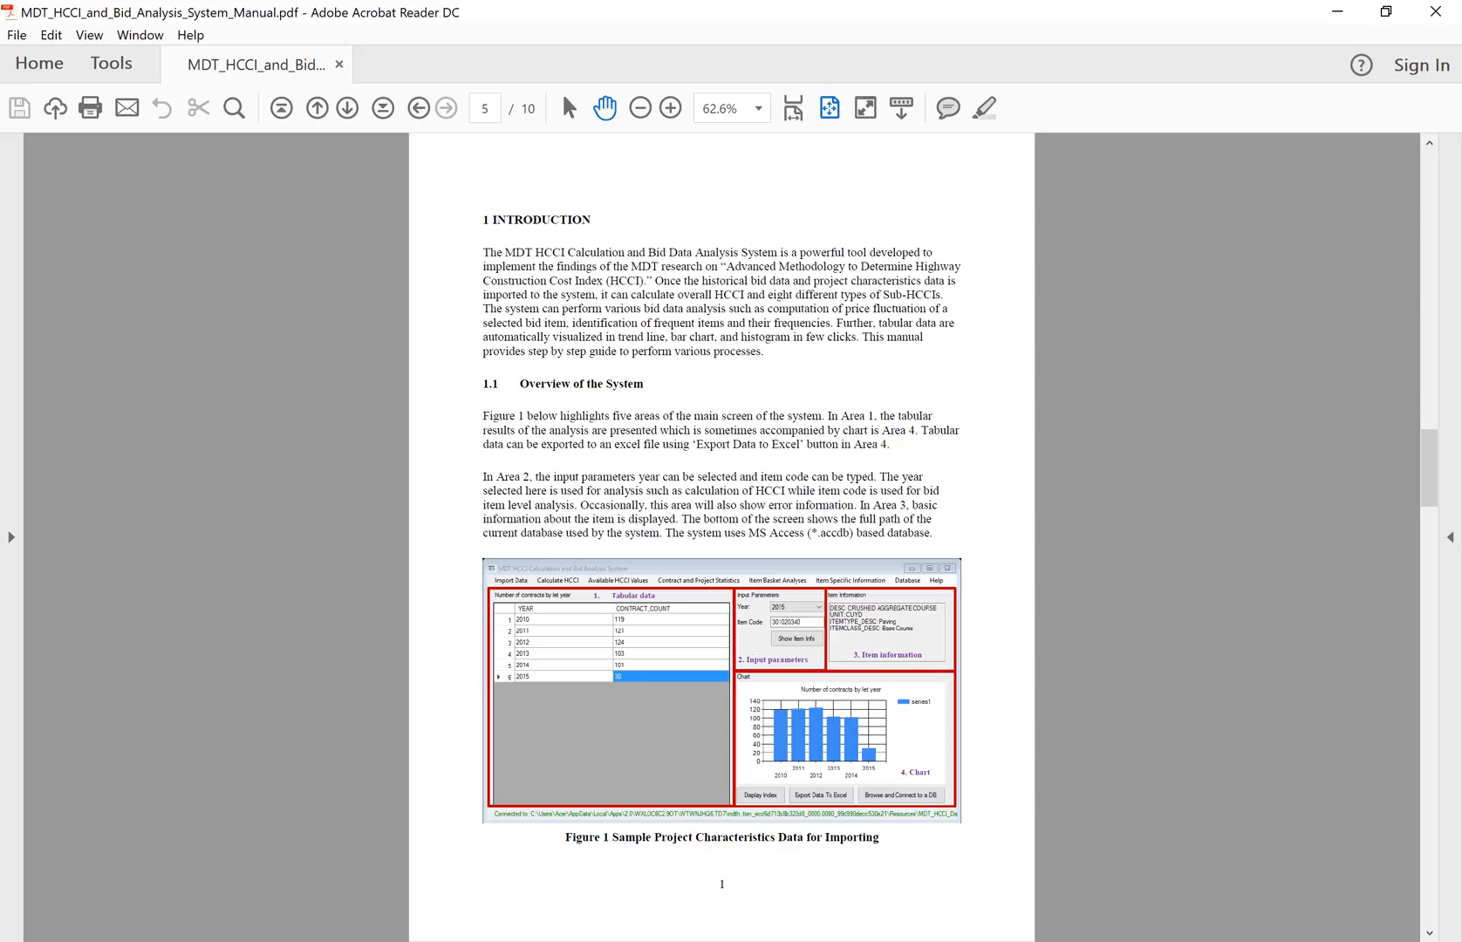
key("Right")
key("Left")
key("Left")
key("Left")
key("Left")
key("Left")
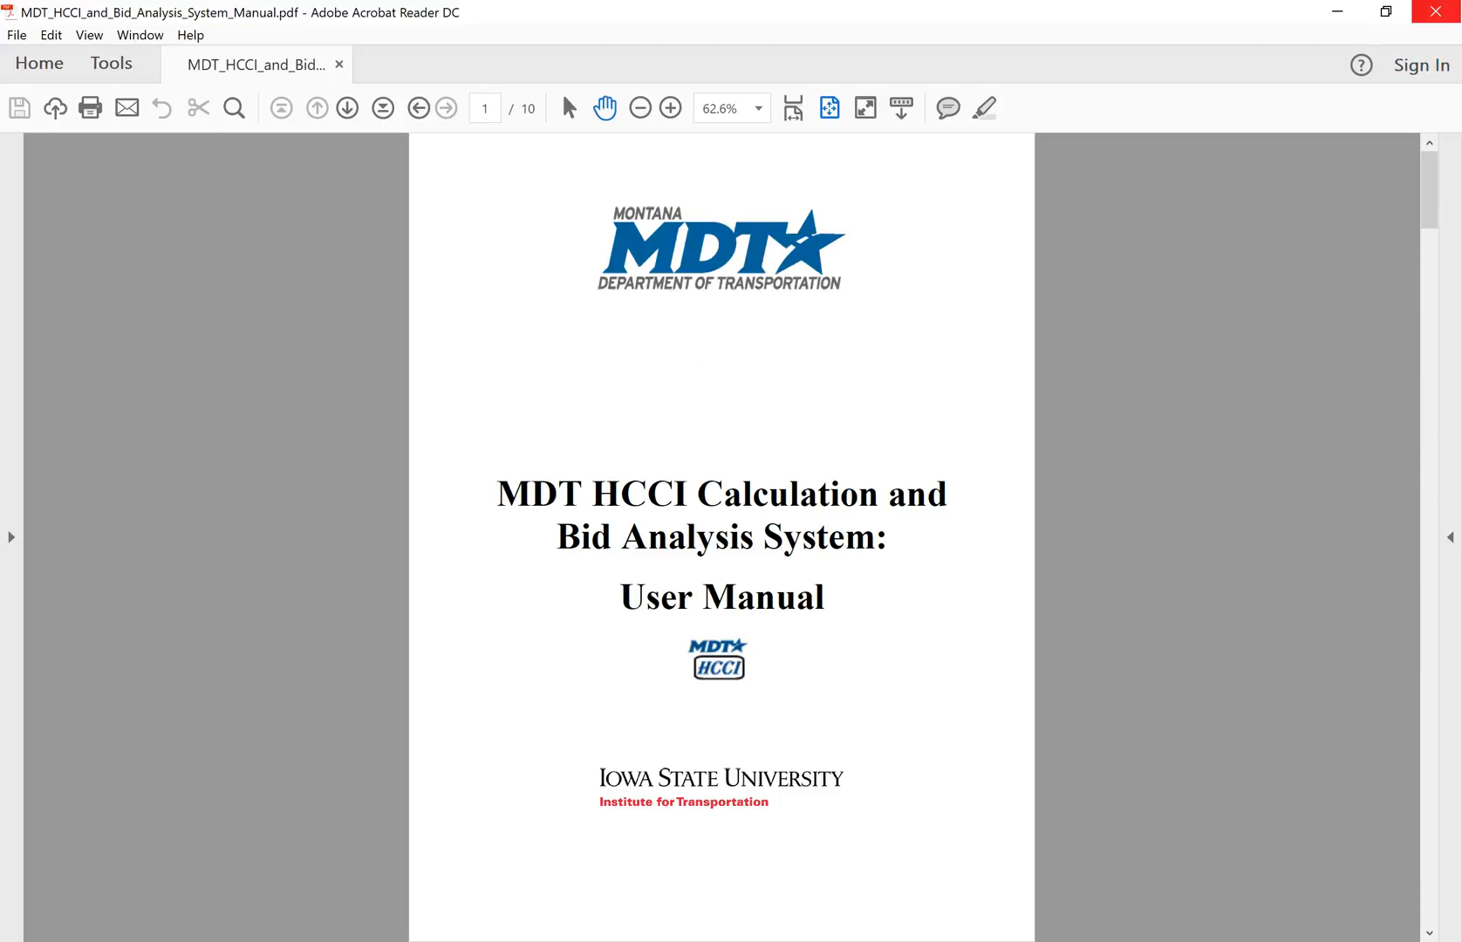
left_click(1436, 11)
- Show the system's About information, examine its version and usage terms, and close it
left_click(768, 36)
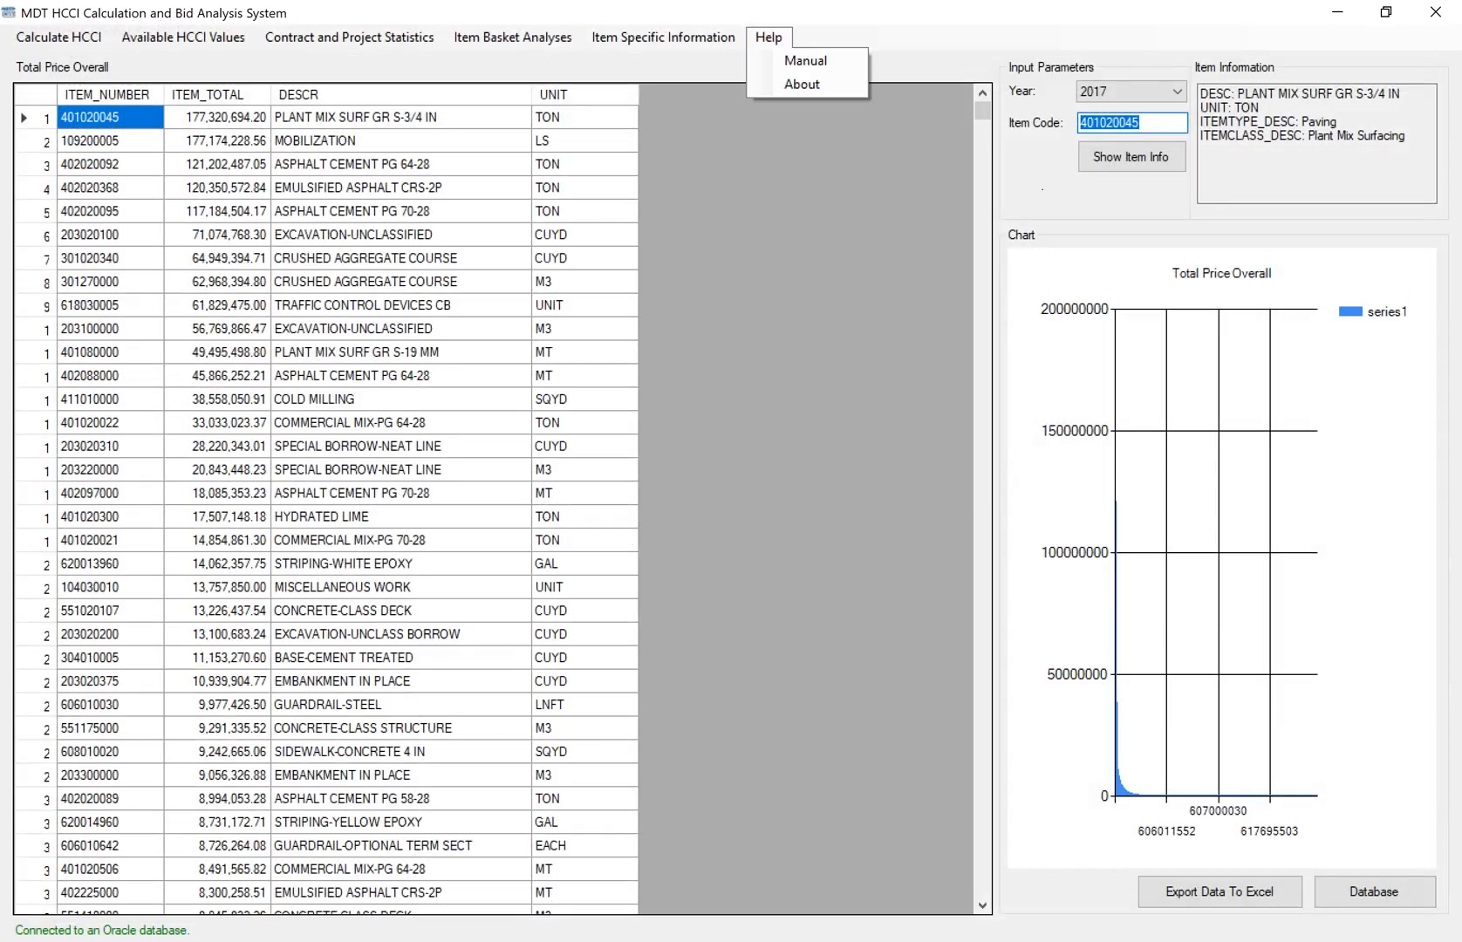
left_click(802, 85)
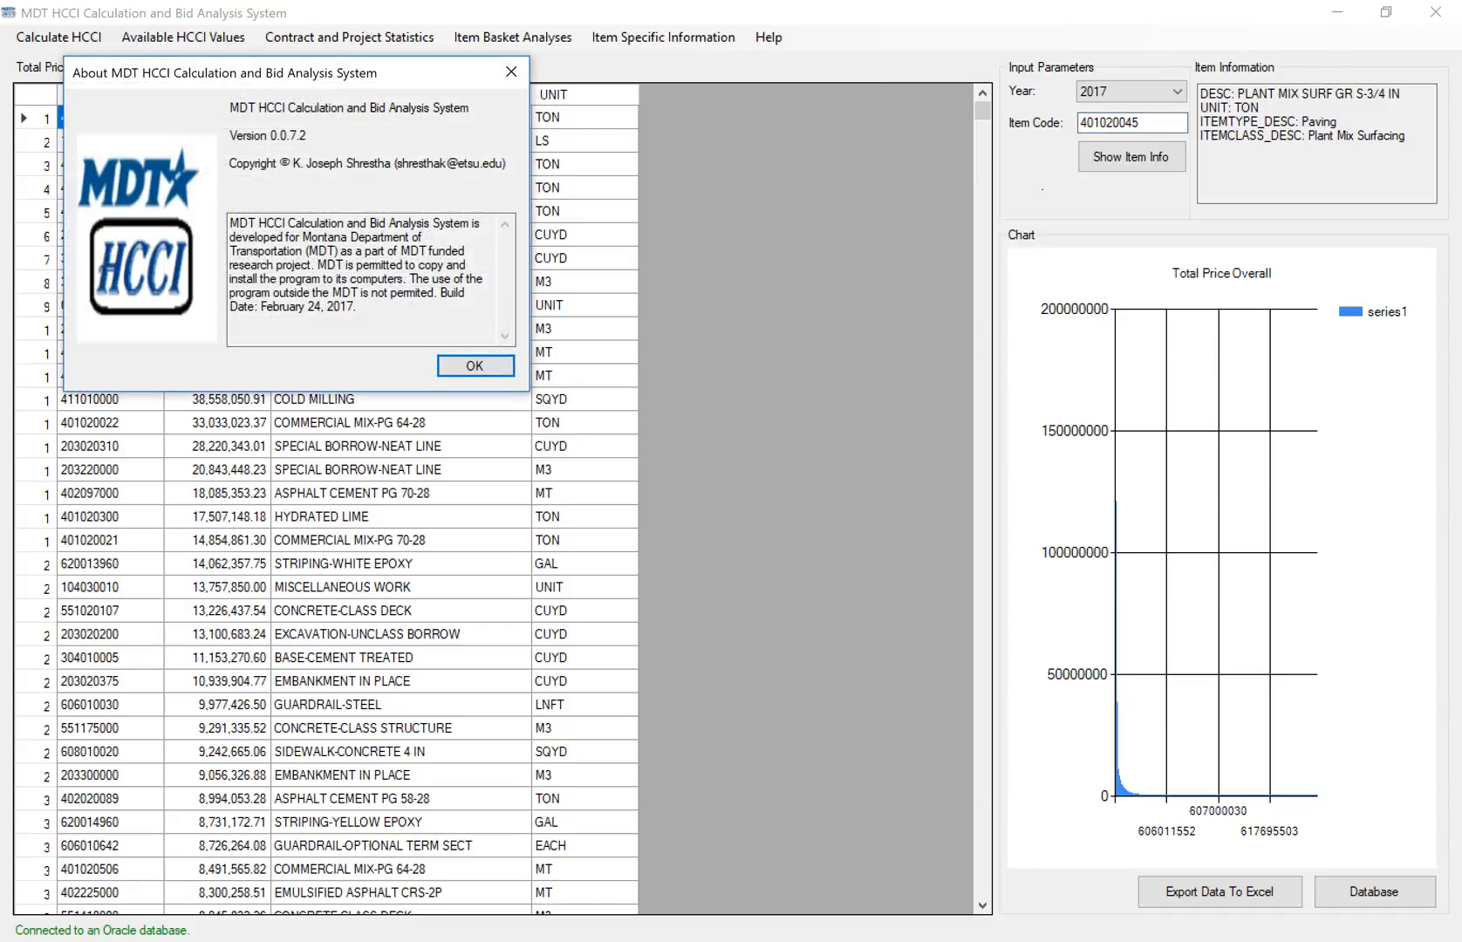
left_click_drag(337, 75, 769, 192)
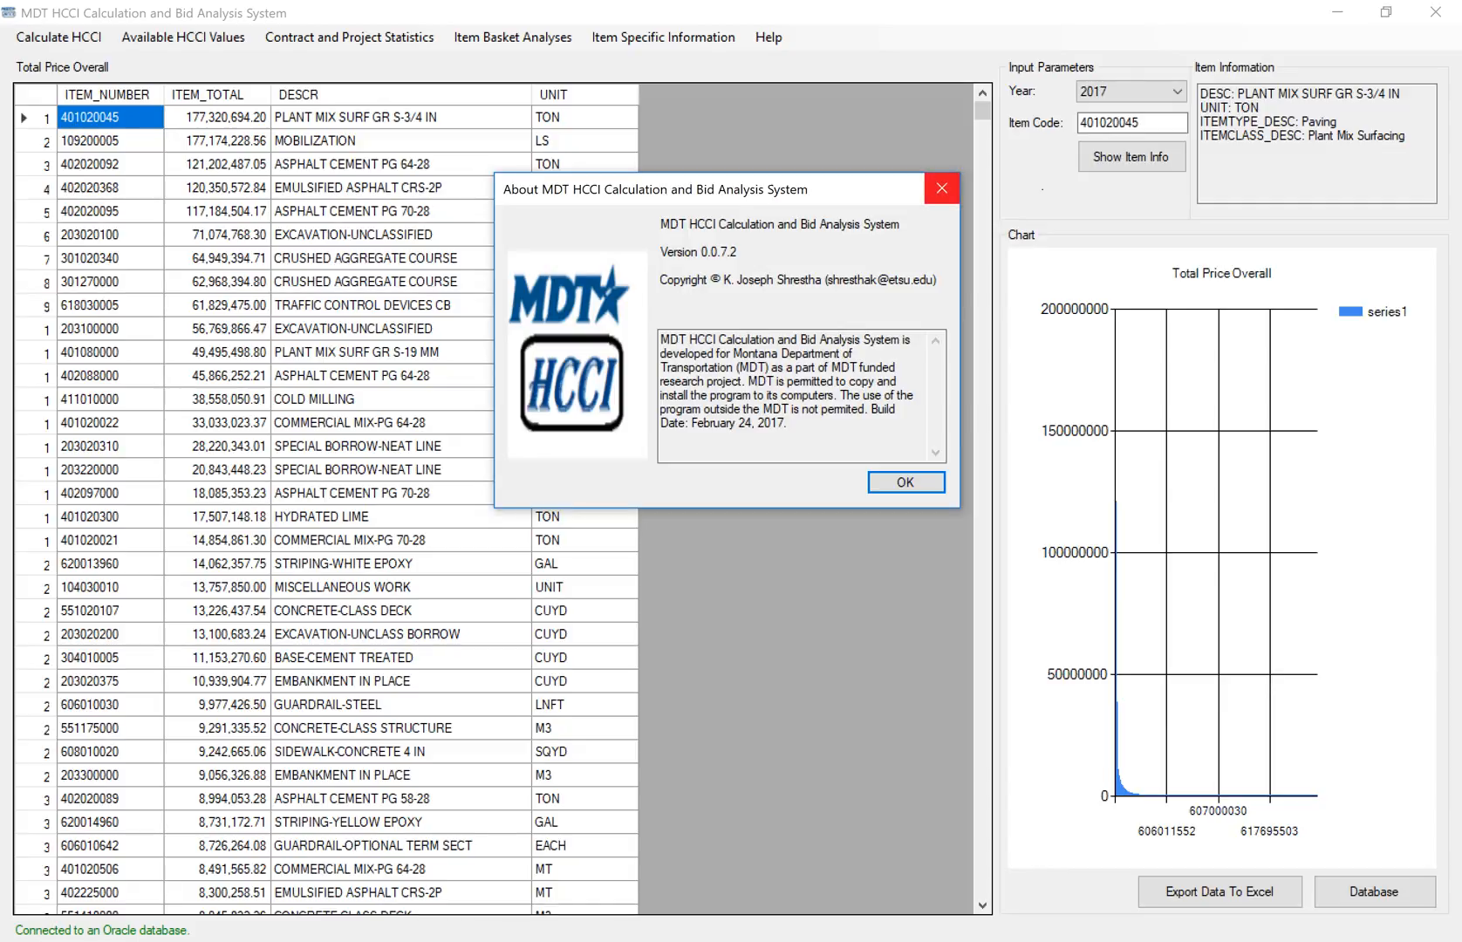
left_click(942, 189)
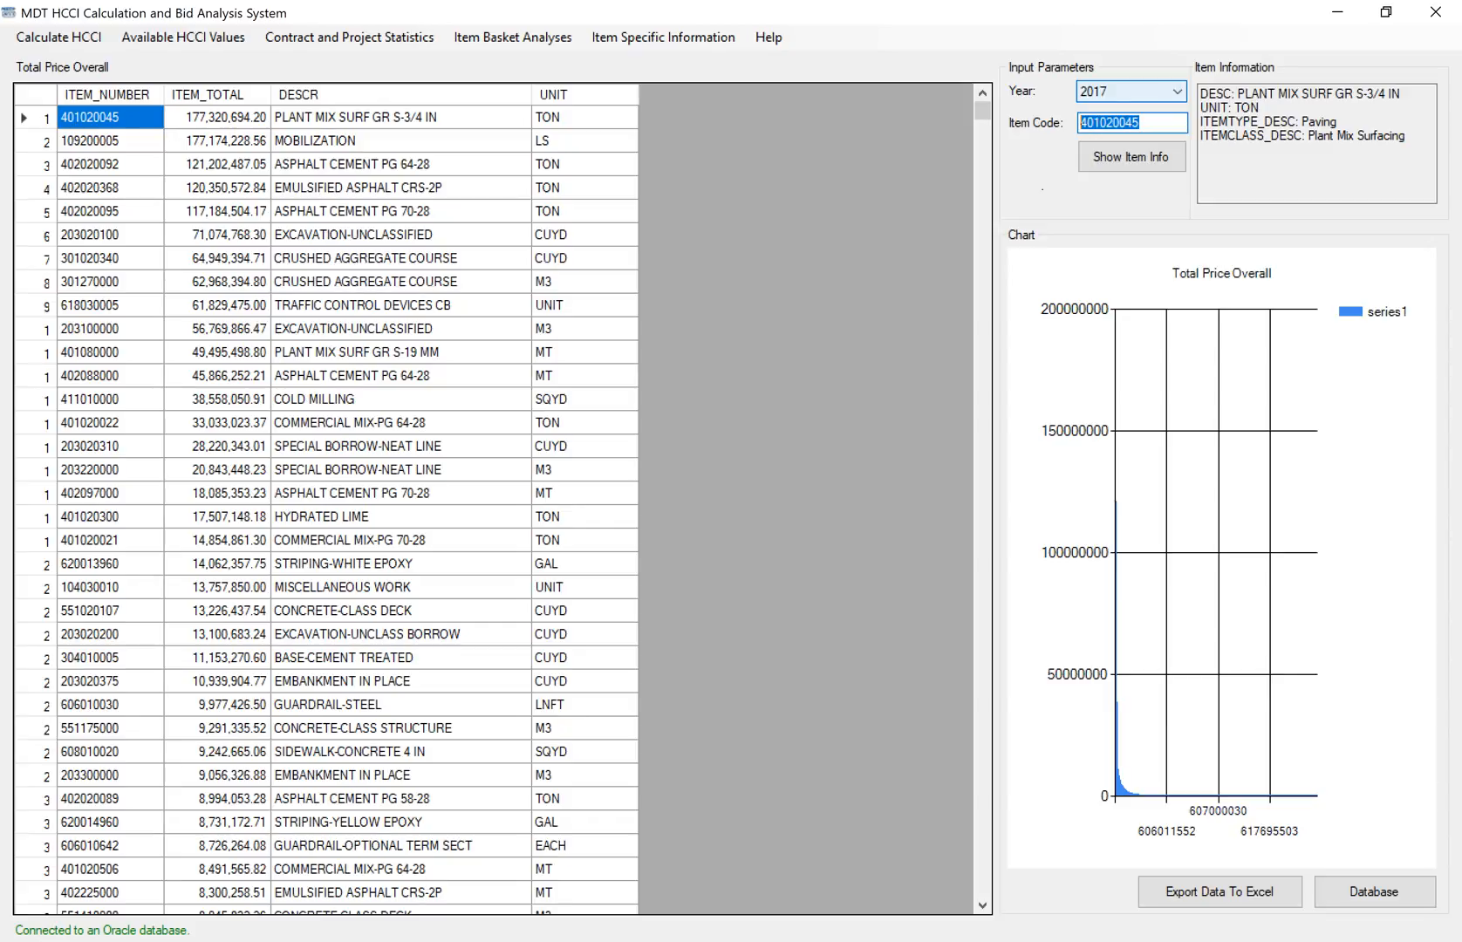
- Calculate the overall HCCI for year 2010 and widen the result window to show all its columns
left_click(1130, 91)
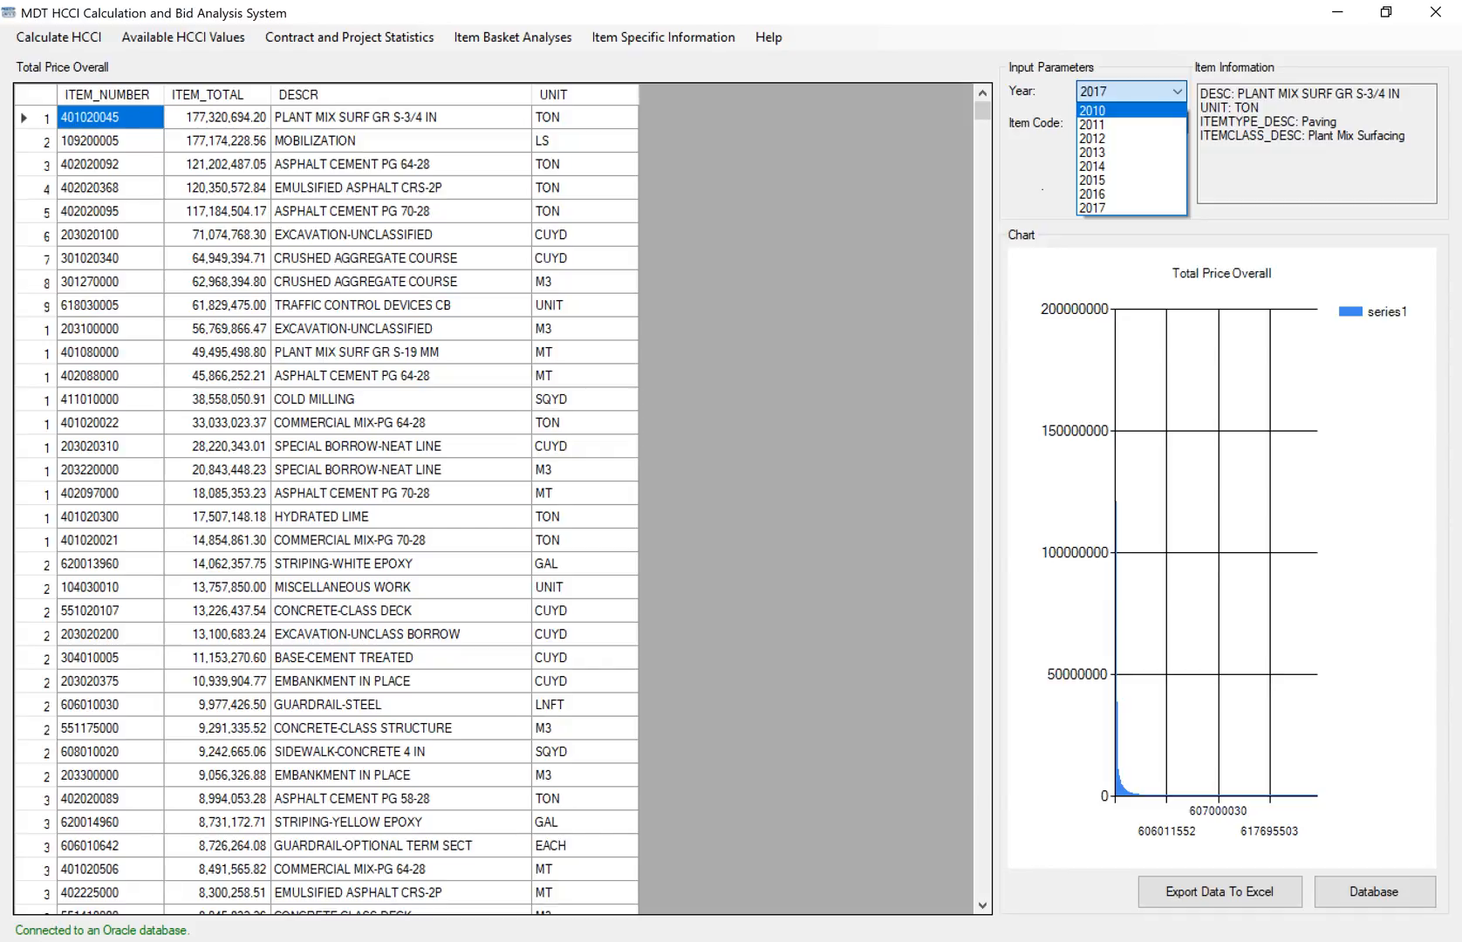
key("Return")
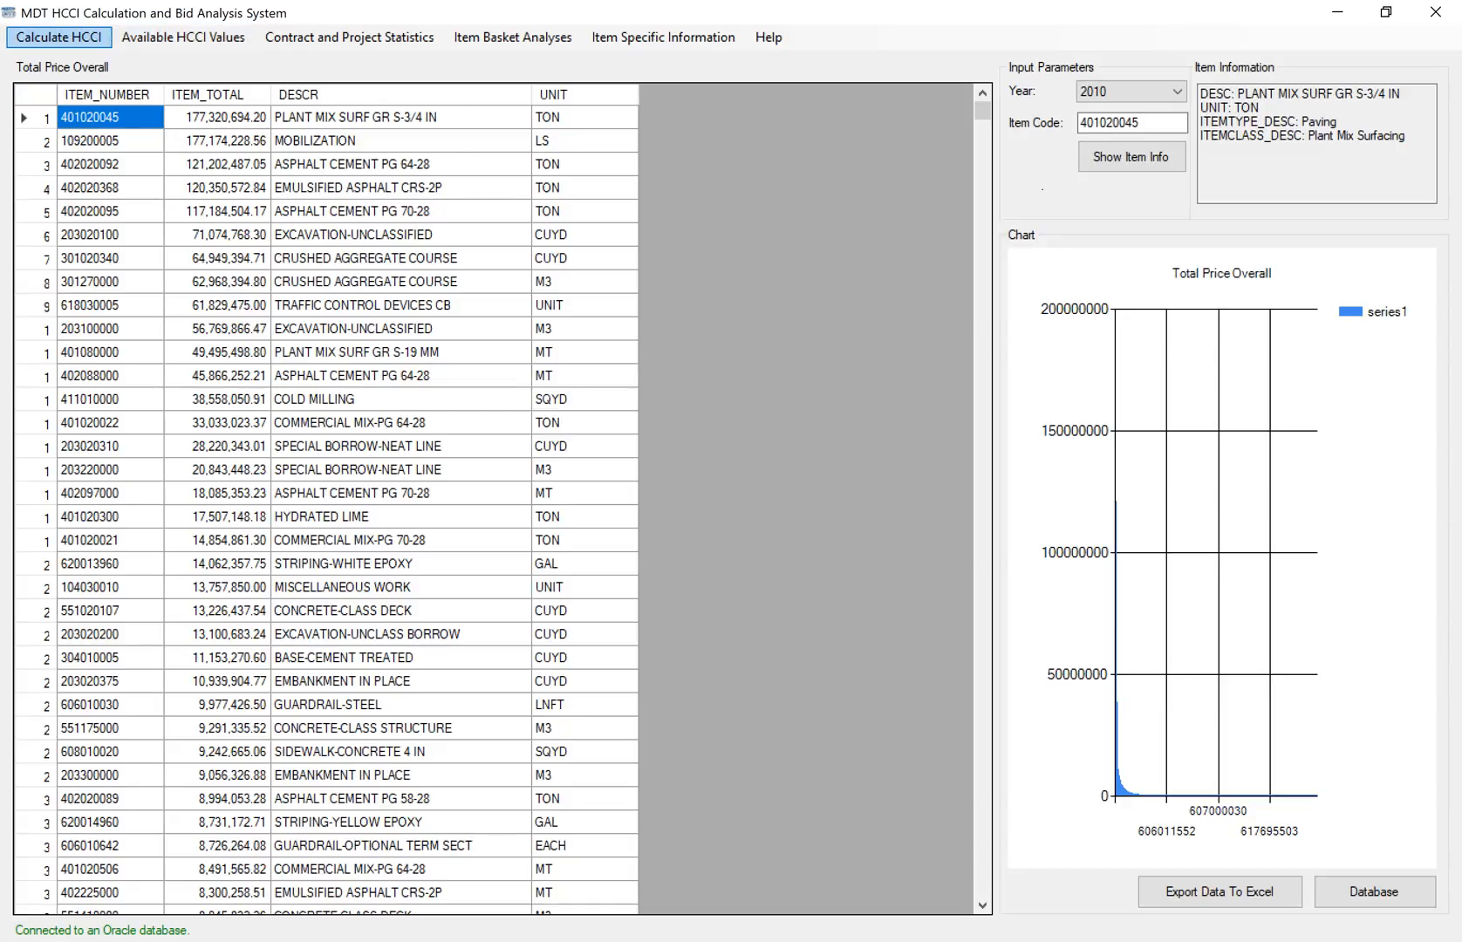
left_click(59, 37)
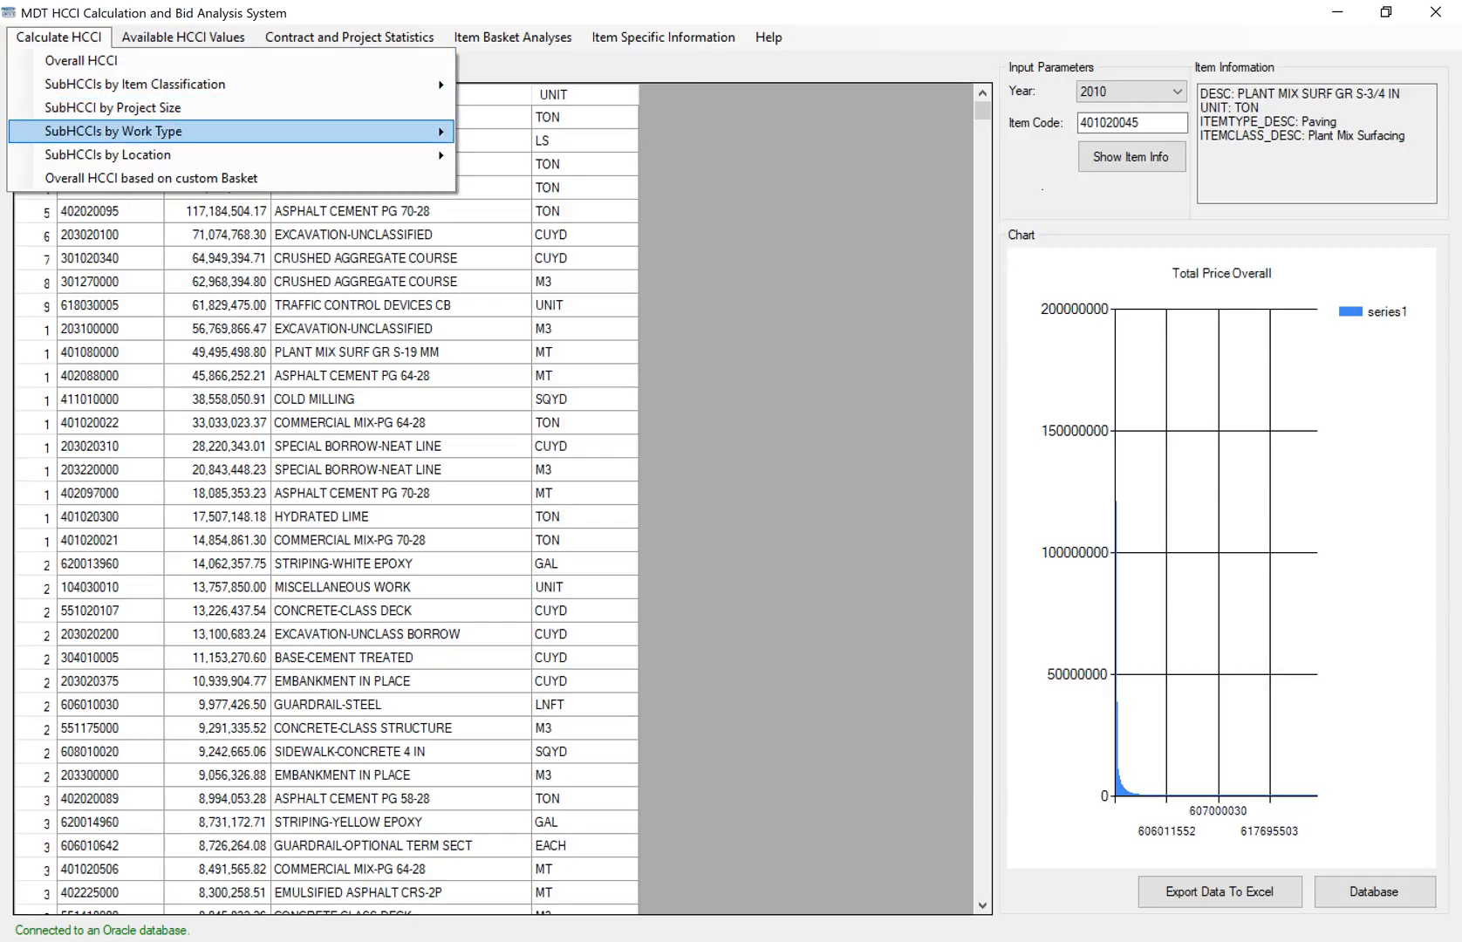
mouse_move(174, 155)
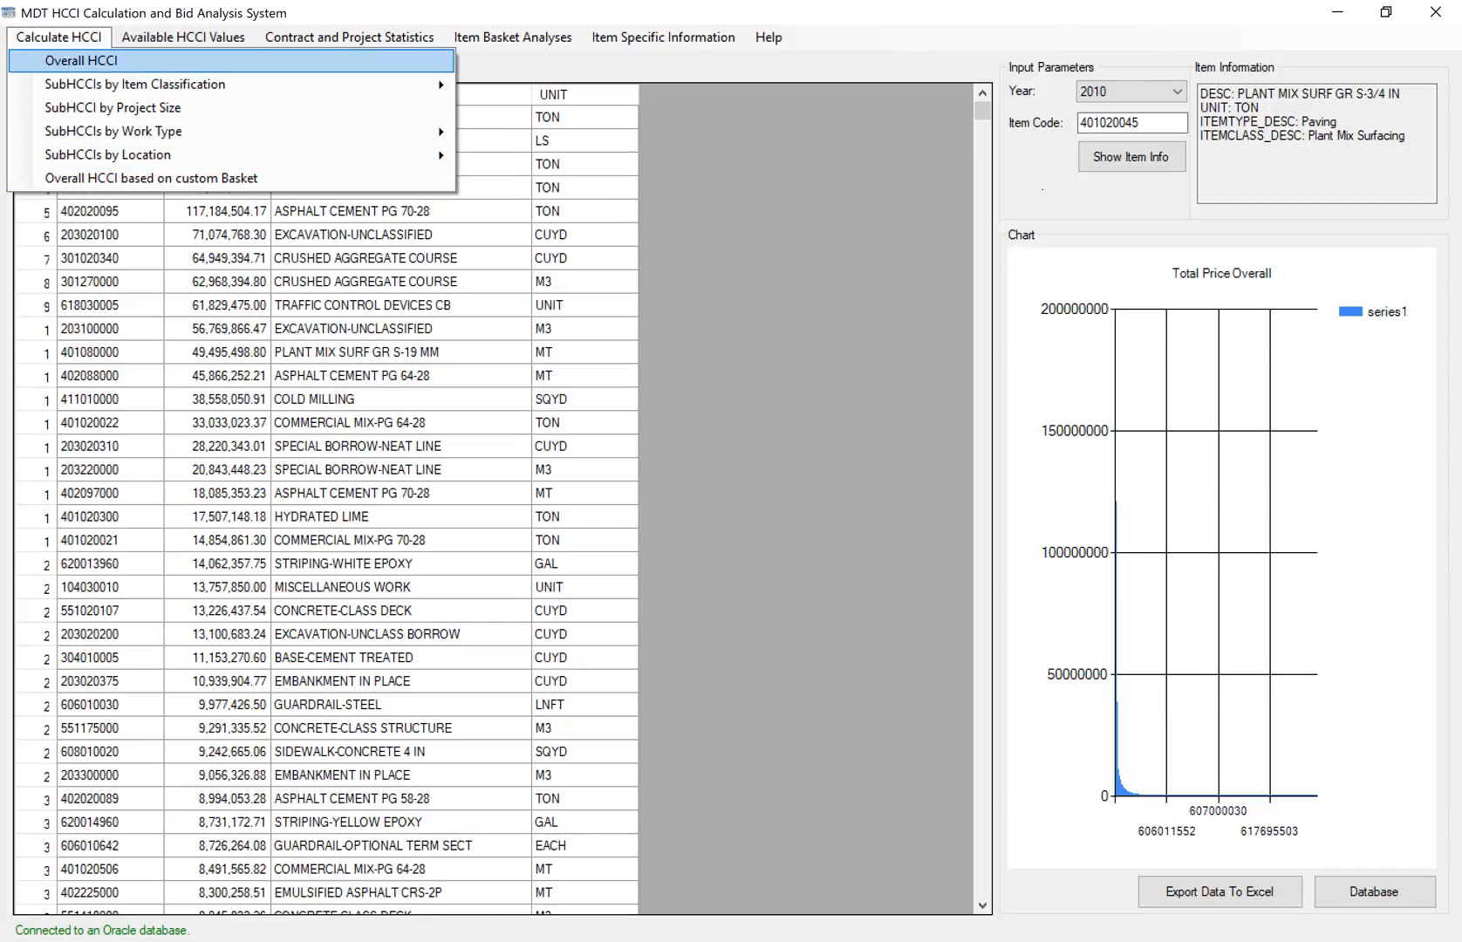
left_click(81, 61)
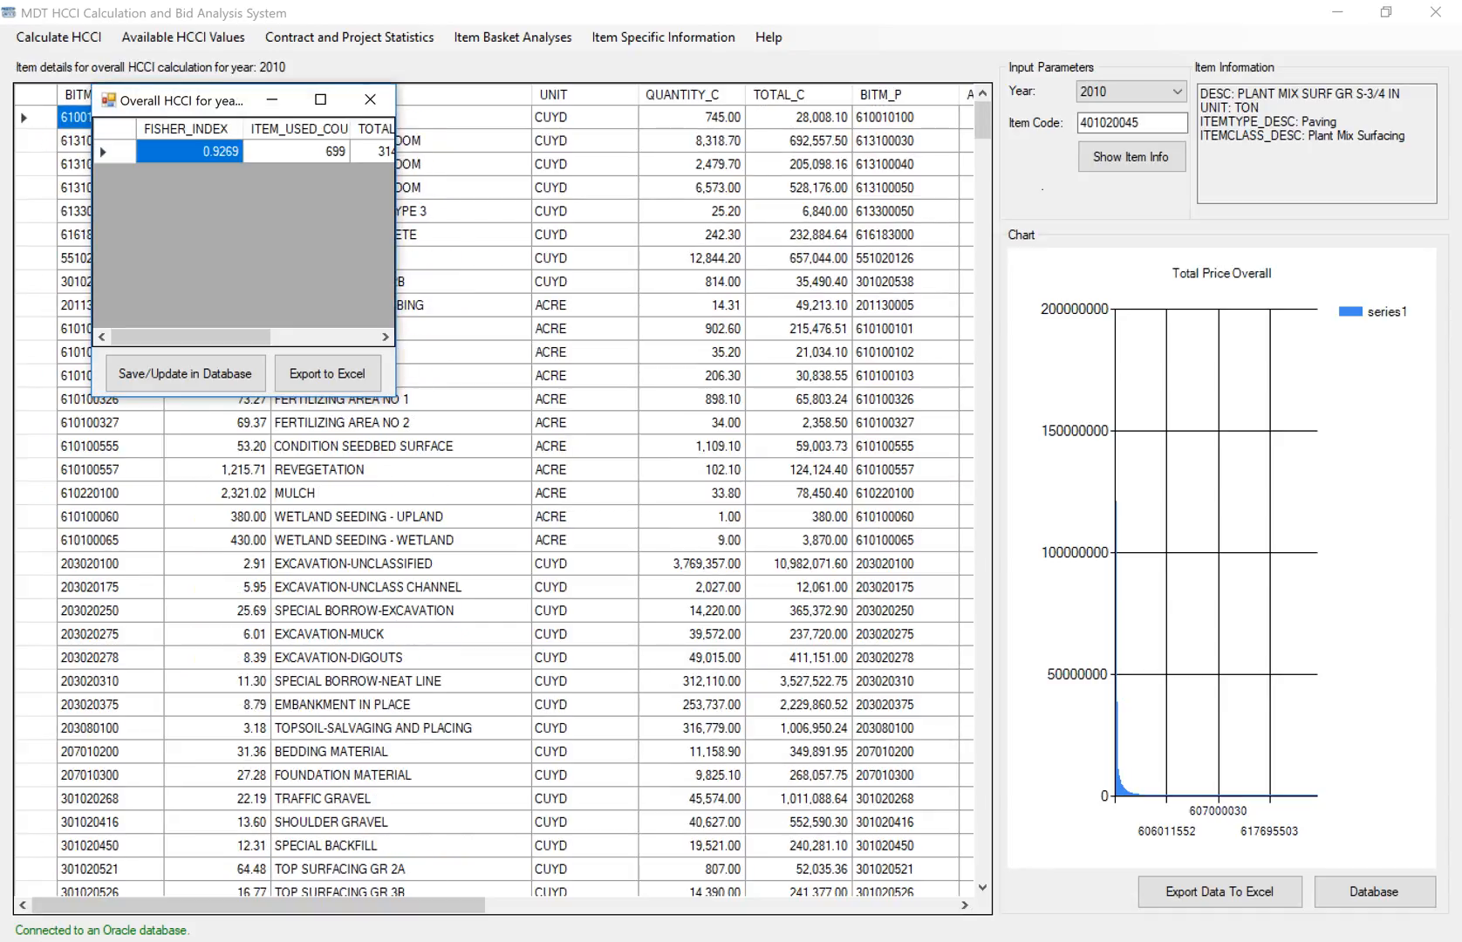
left_click_drag(396, 395, 784, 441)
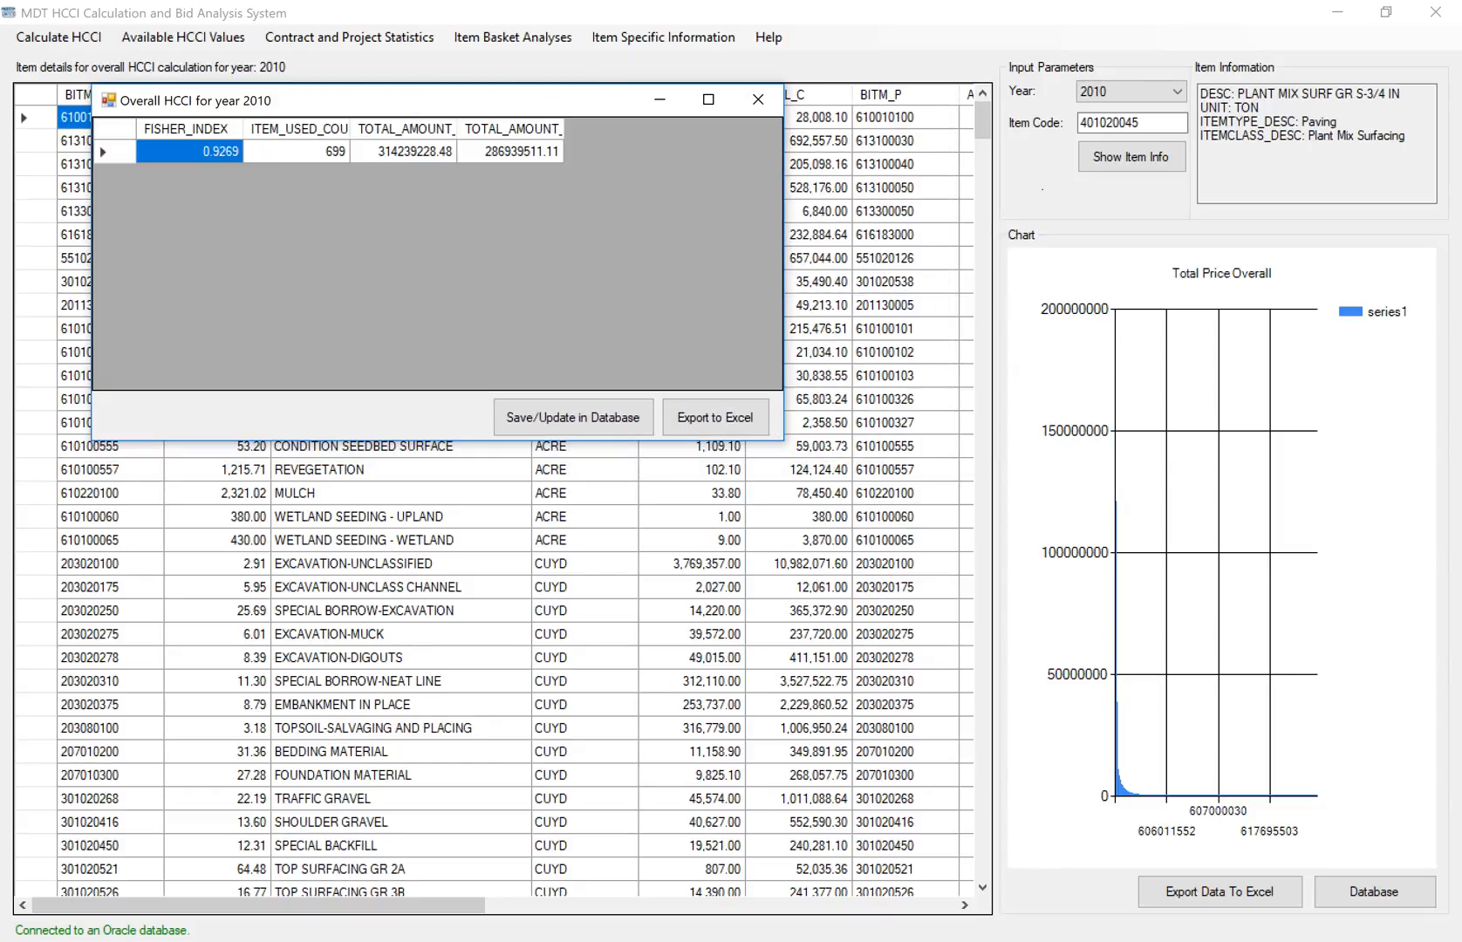
- Widen the item count and both total amount columns of the 2010 overall HCCI result and enlarge its window to fit them
left_click_drag(564, 128, 677, 129)
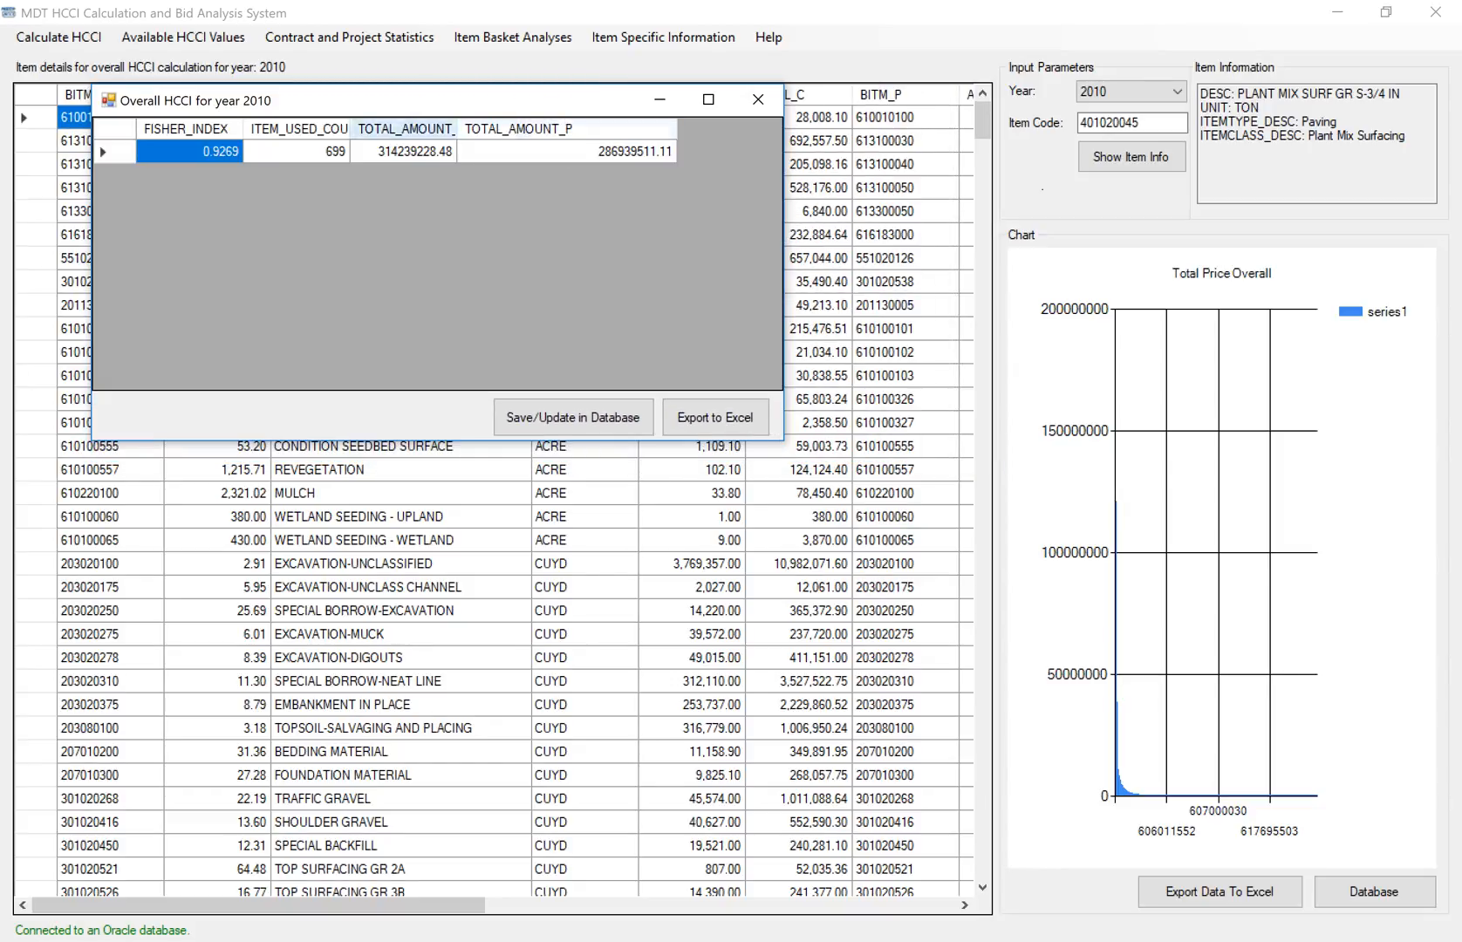
left_click_drag(457, 129, 514, 129)
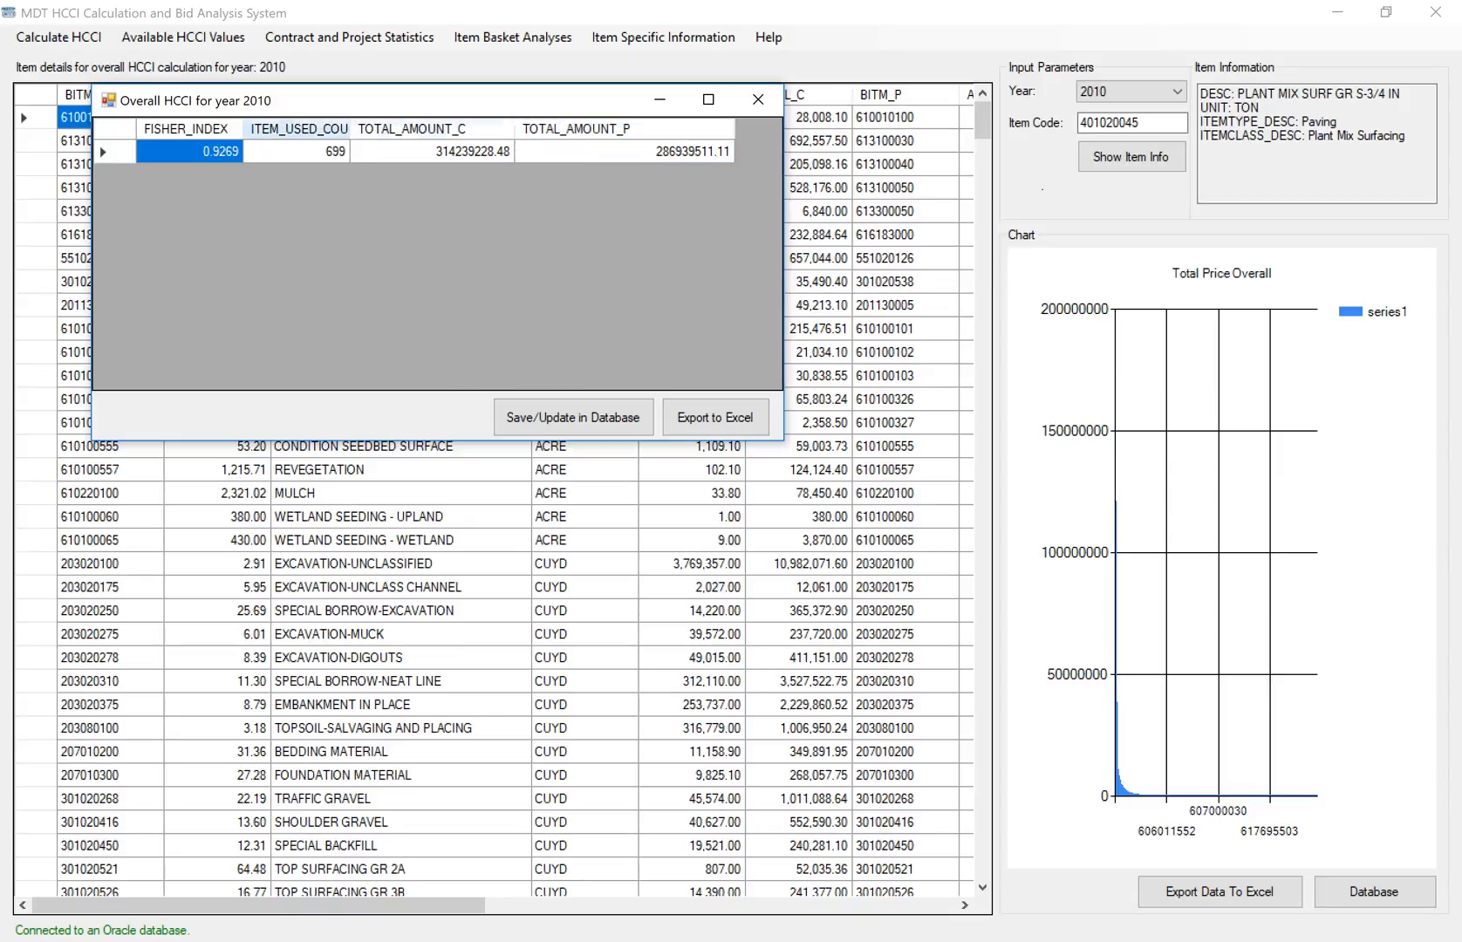
left_click_drag(350, 128, 430, 129)
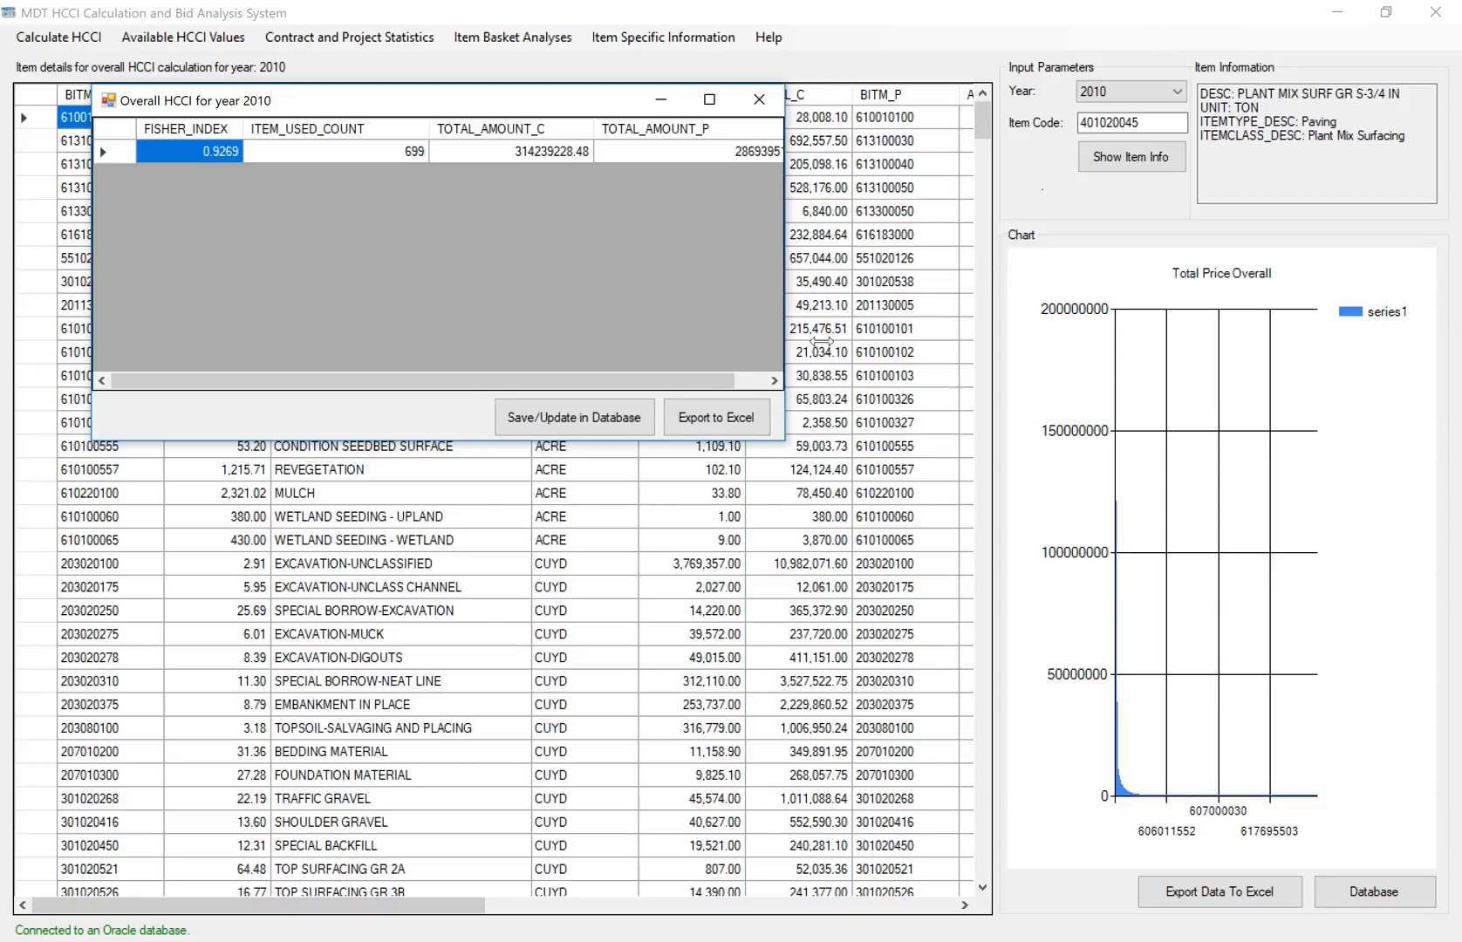
left_click_drag(784, 338, 874, 339)
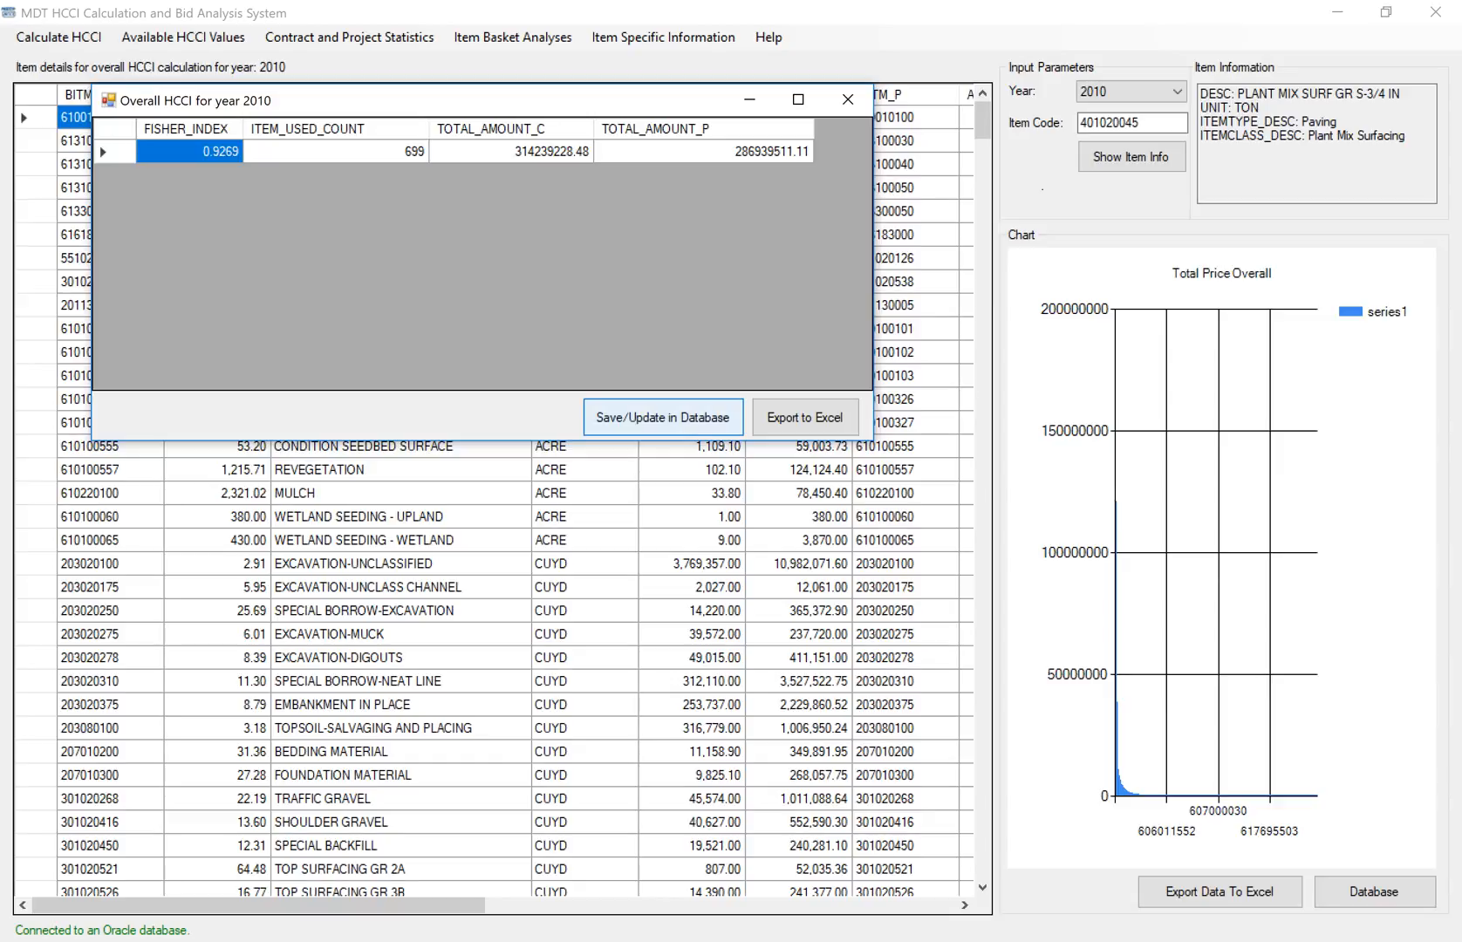
- Save the 2010 overall HCCI result in the database and close the result window
left_click(663, 417)
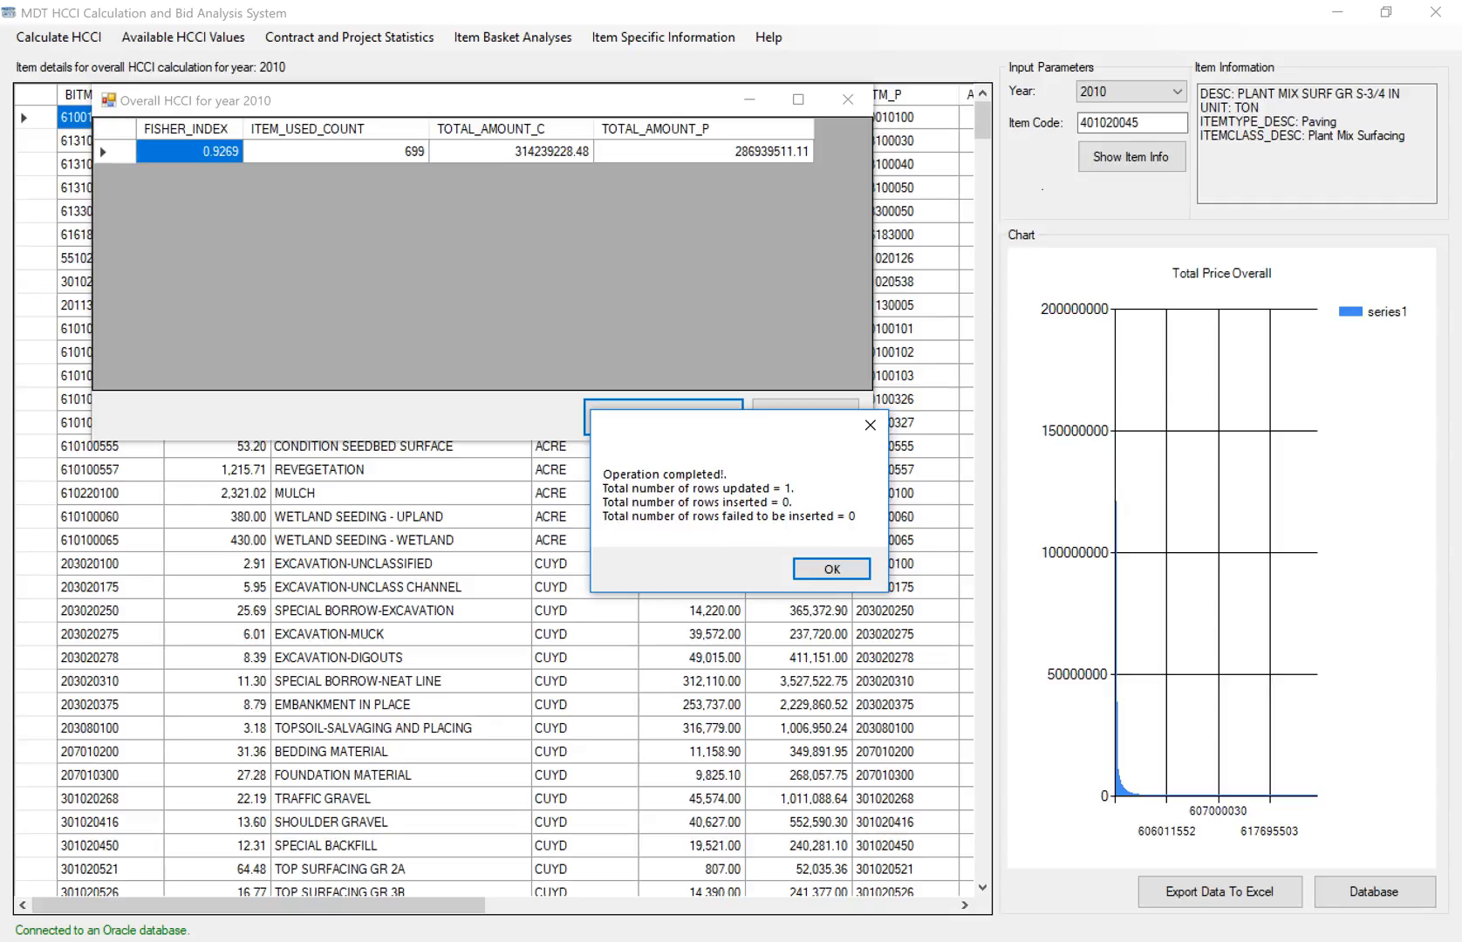
key("Return")
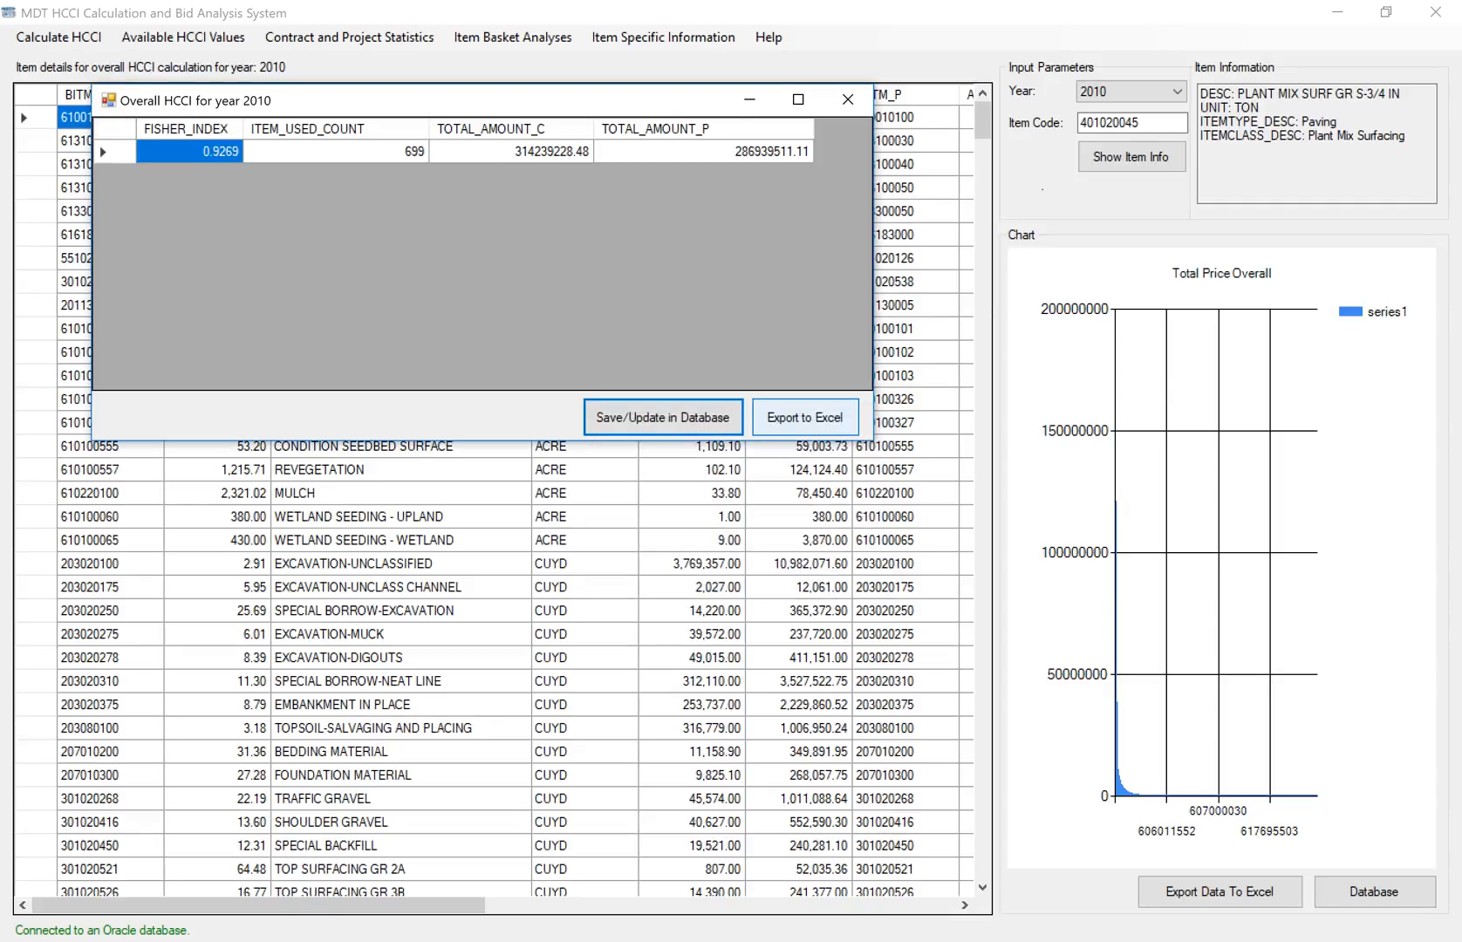
left_click(847, 99)
- Calculate the overall HCCI for year 2011, save it in the database and close the result
left_click(1130, 90)
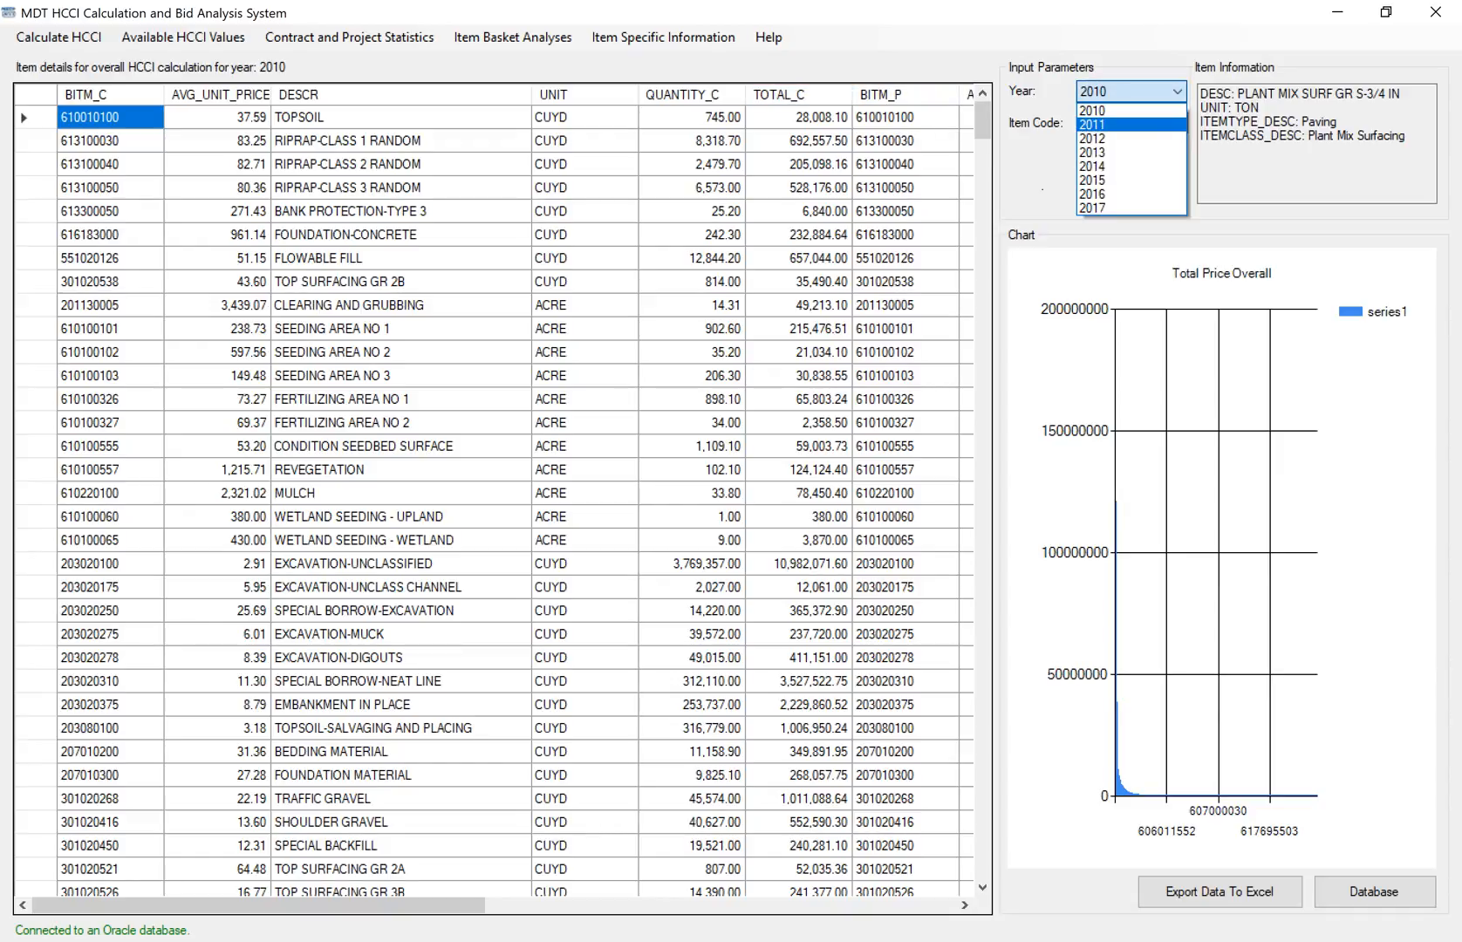
left_click(1098, 123)
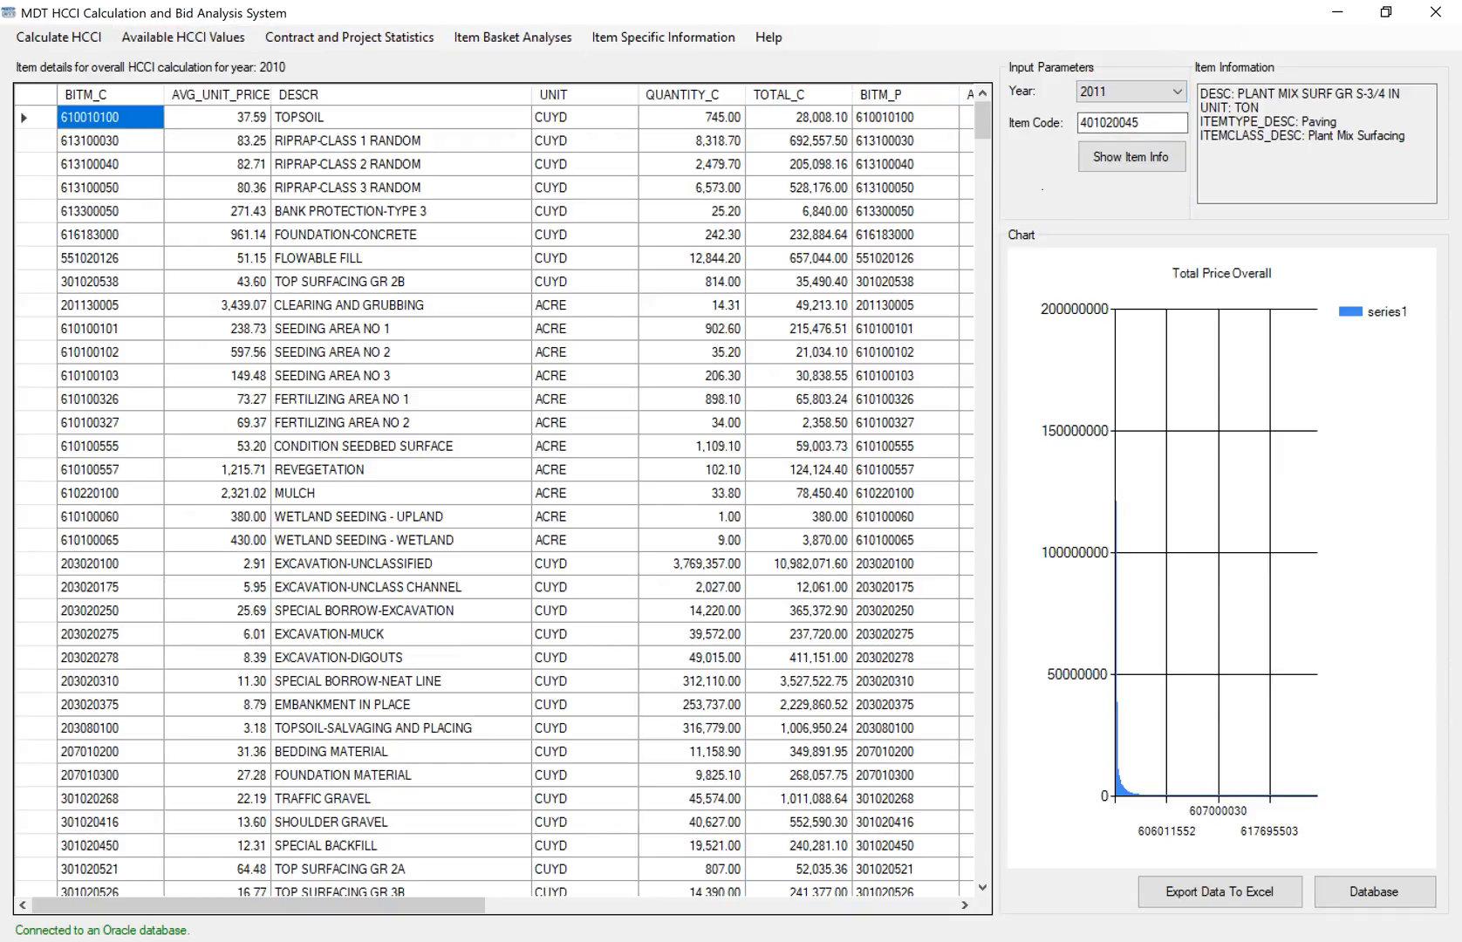
left_click(58, 36)
left_click(57, 56)
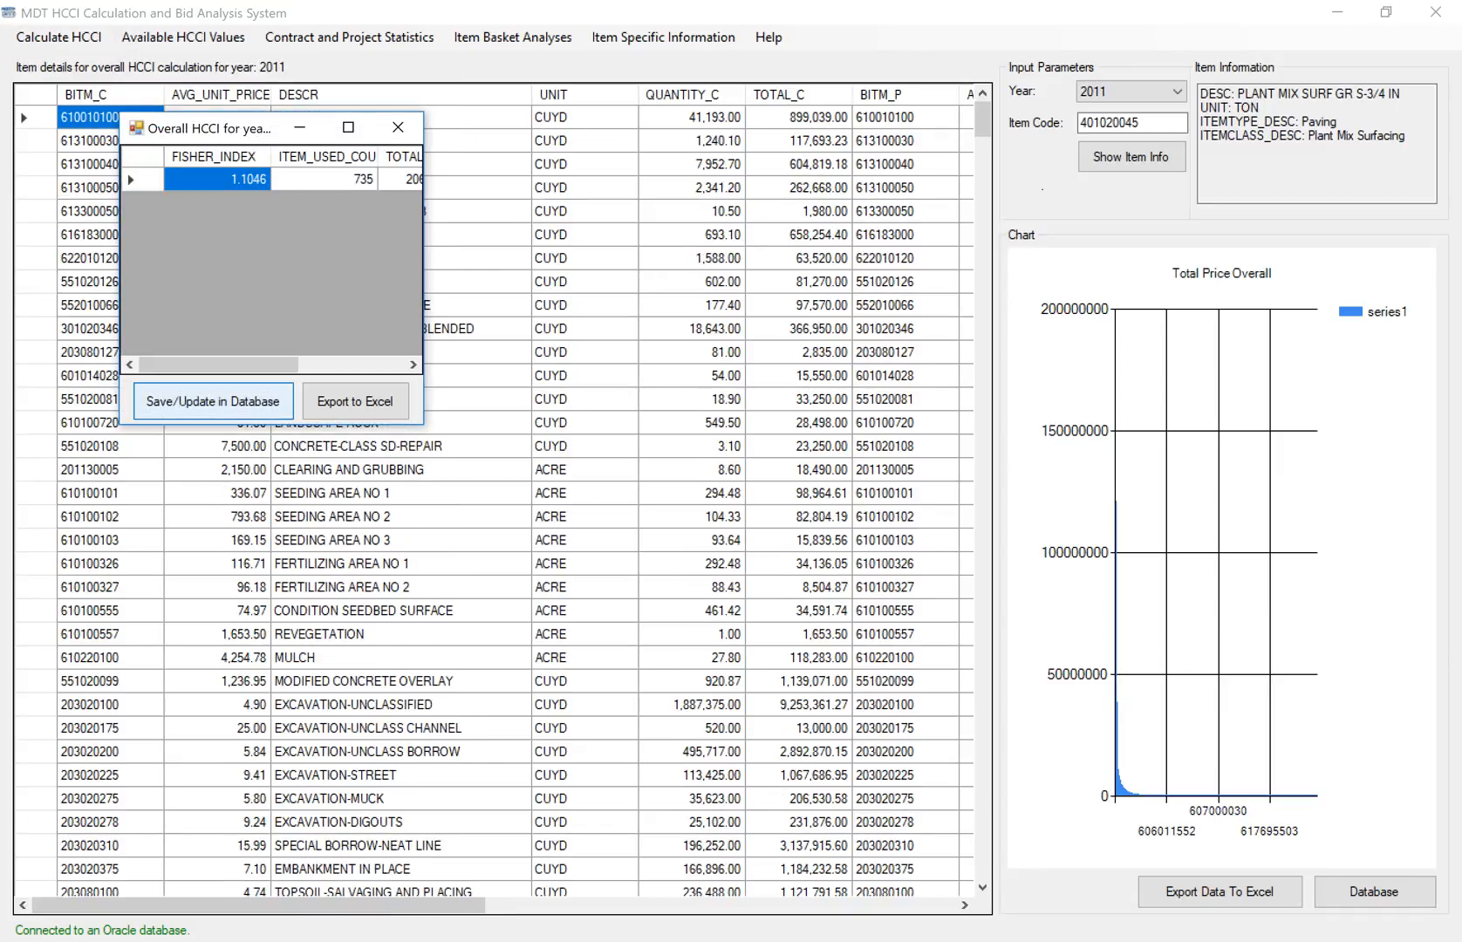
left_click(213, 402)
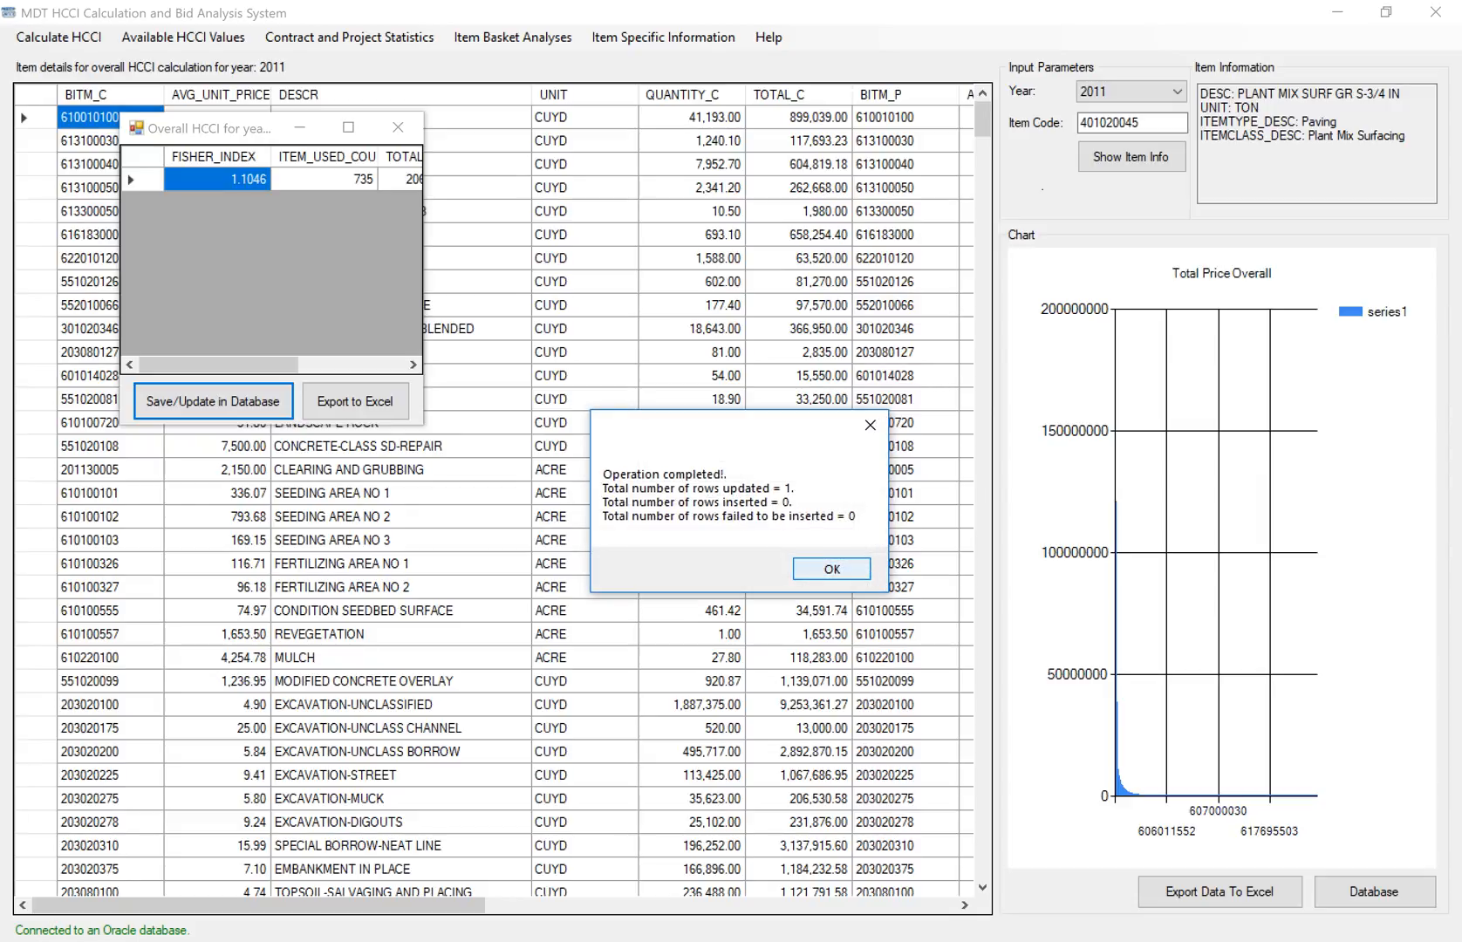
key("Return")
left_click(398, 127)
- Calculate the subHCCIs by project size for year 2011 and widen the result window to show all its columns
left_click(1177, 91)
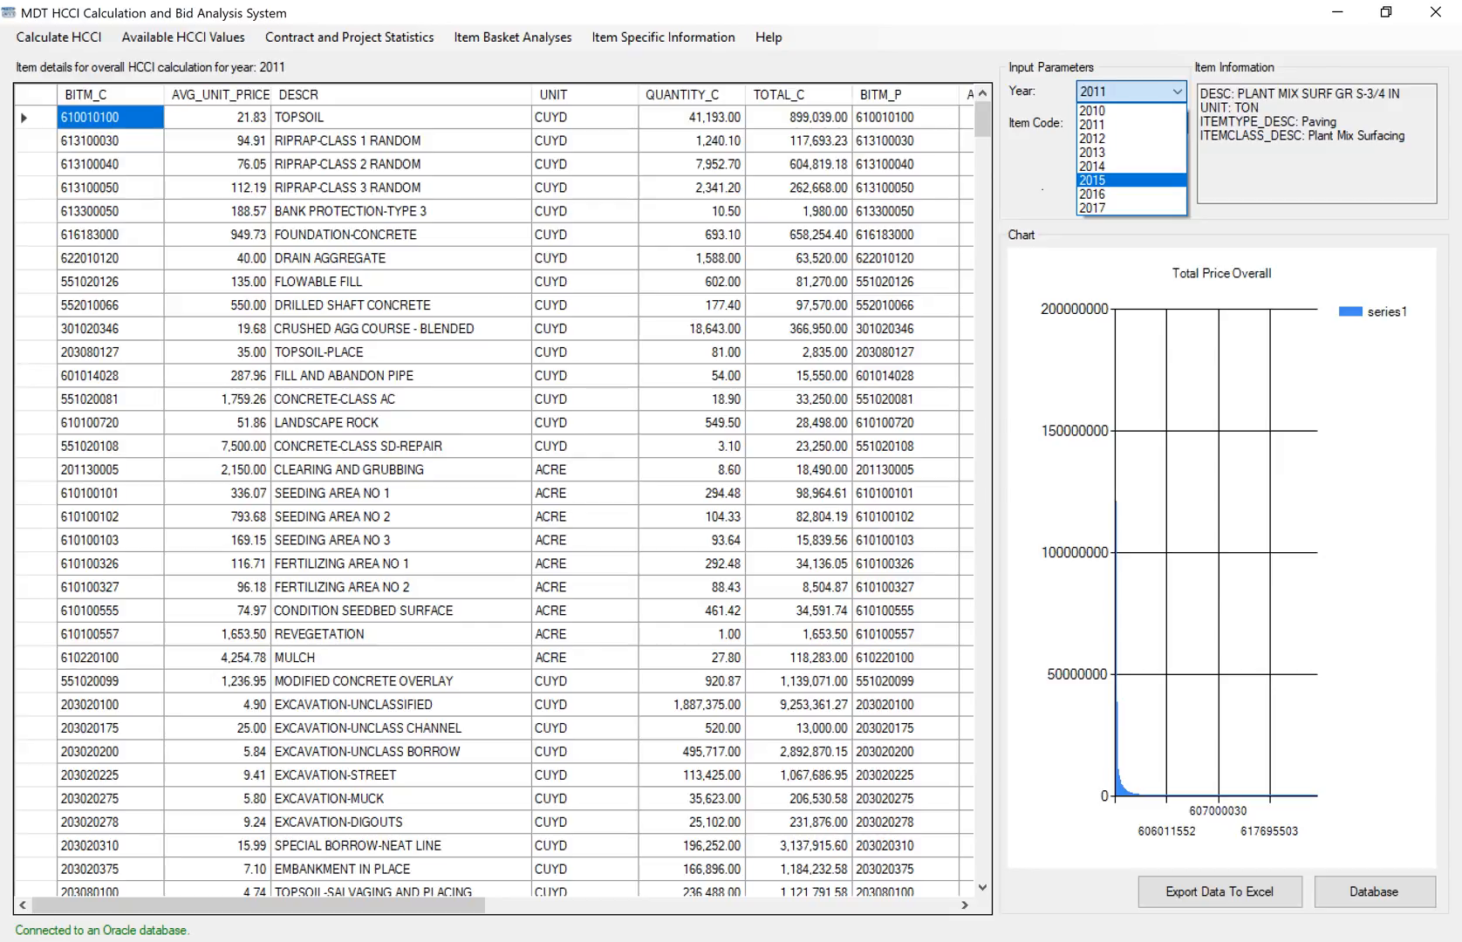
left_click(1247, 166)
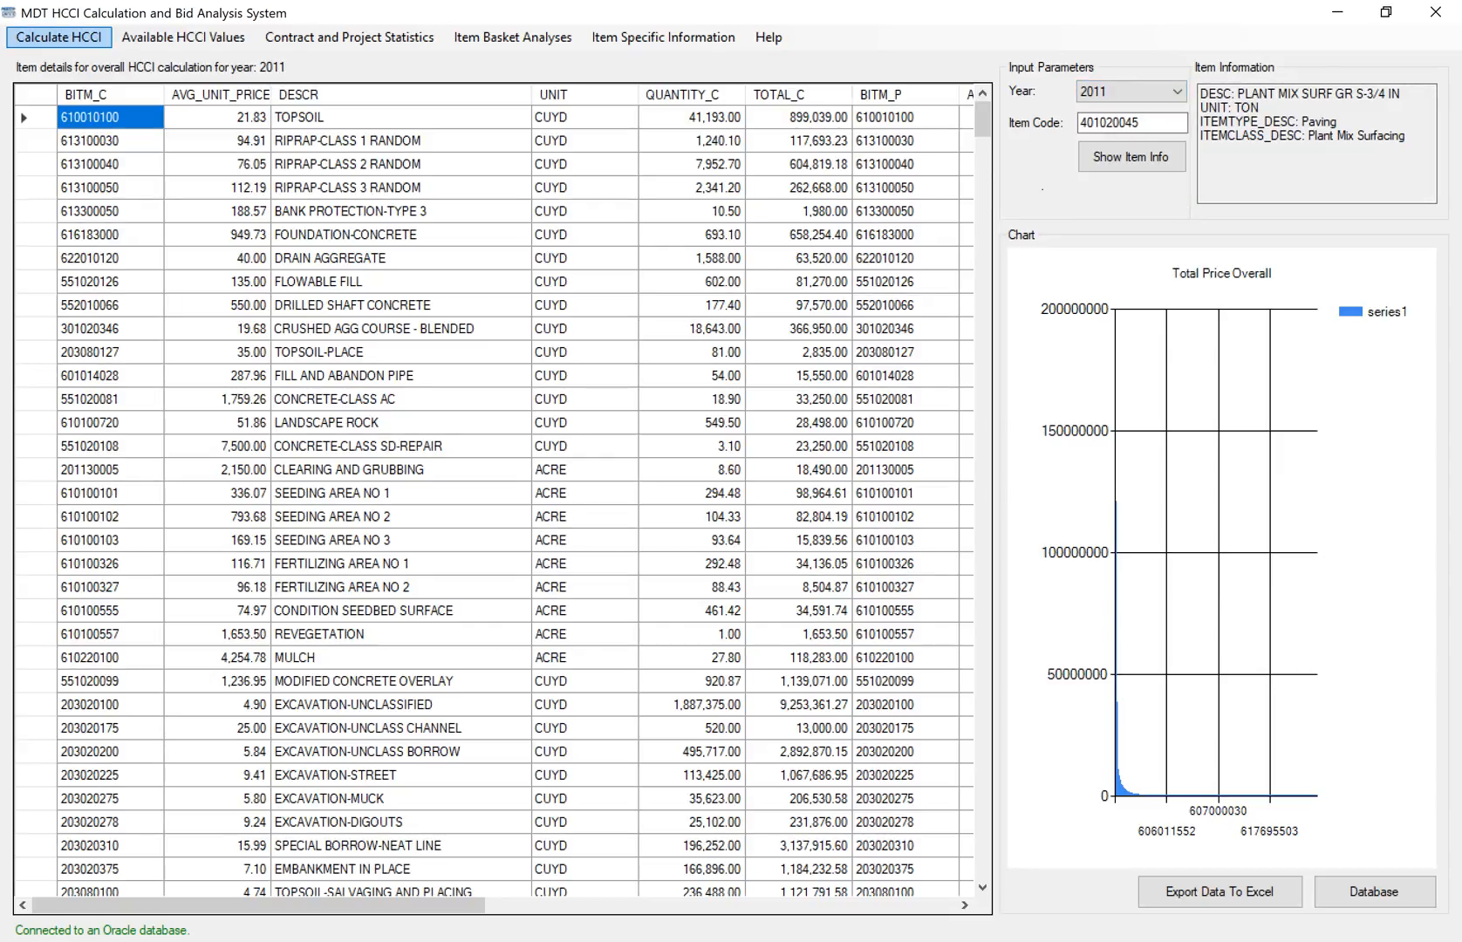
left_click(58, 37)
mouse_move(131, 83)
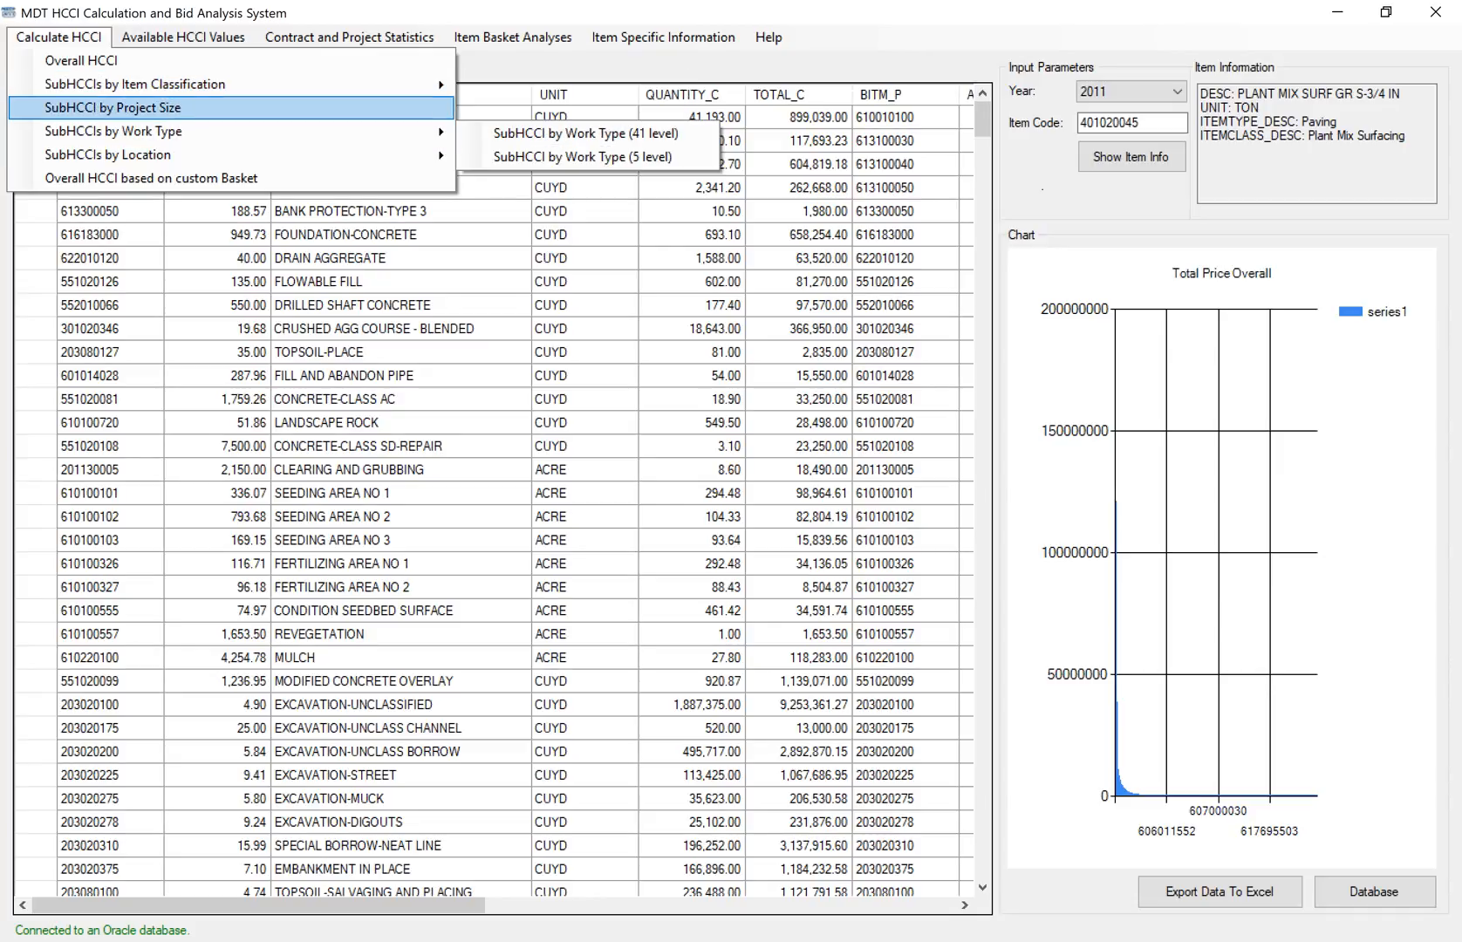
mouse_move(113, 131)
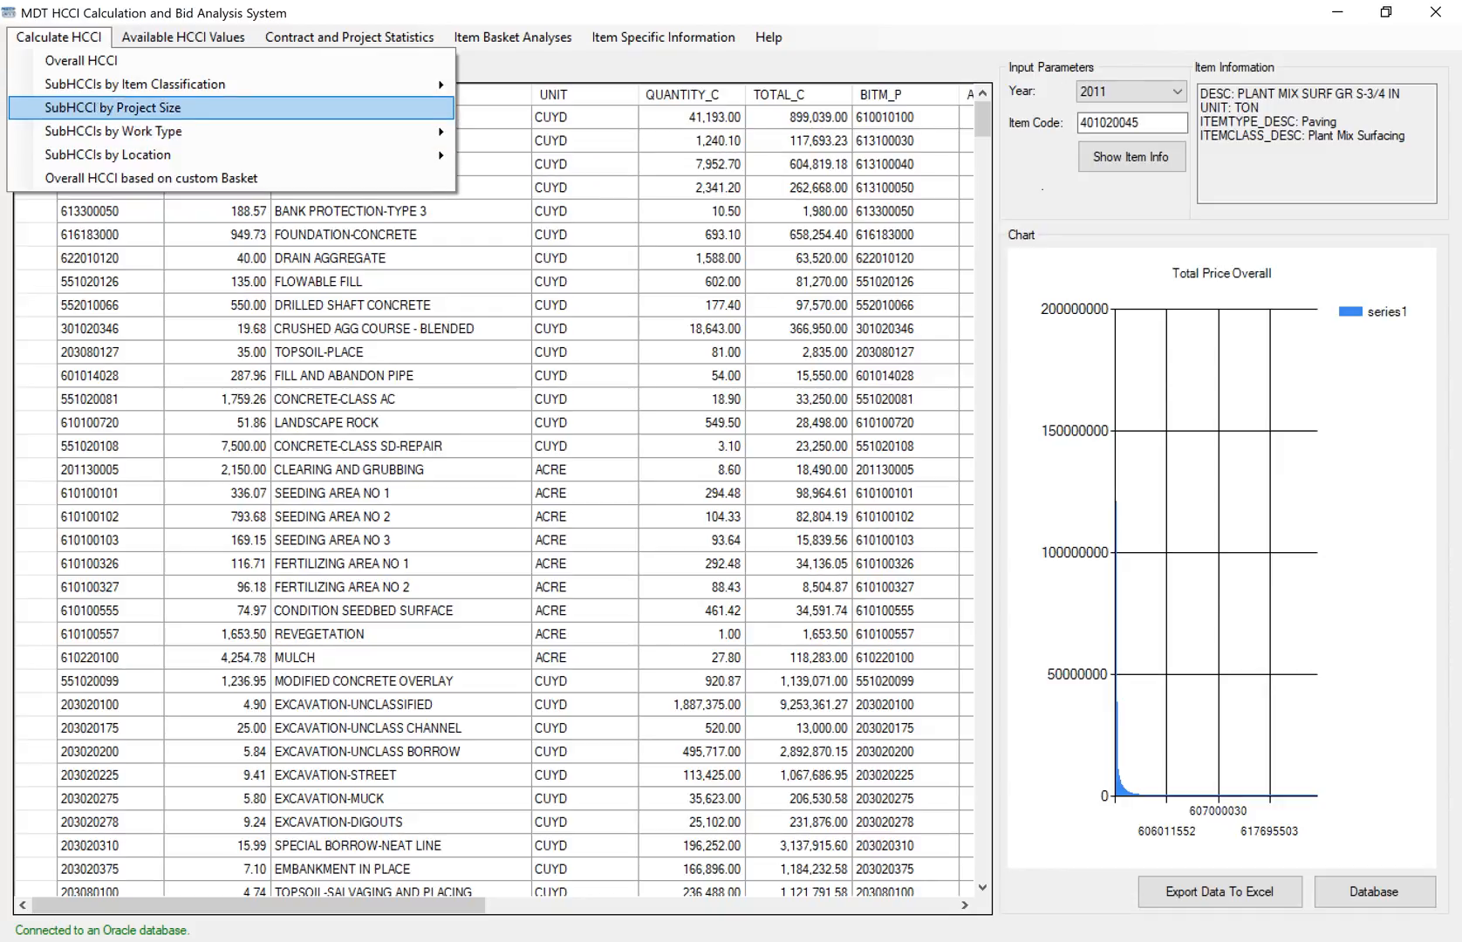
left_click(112, 107)
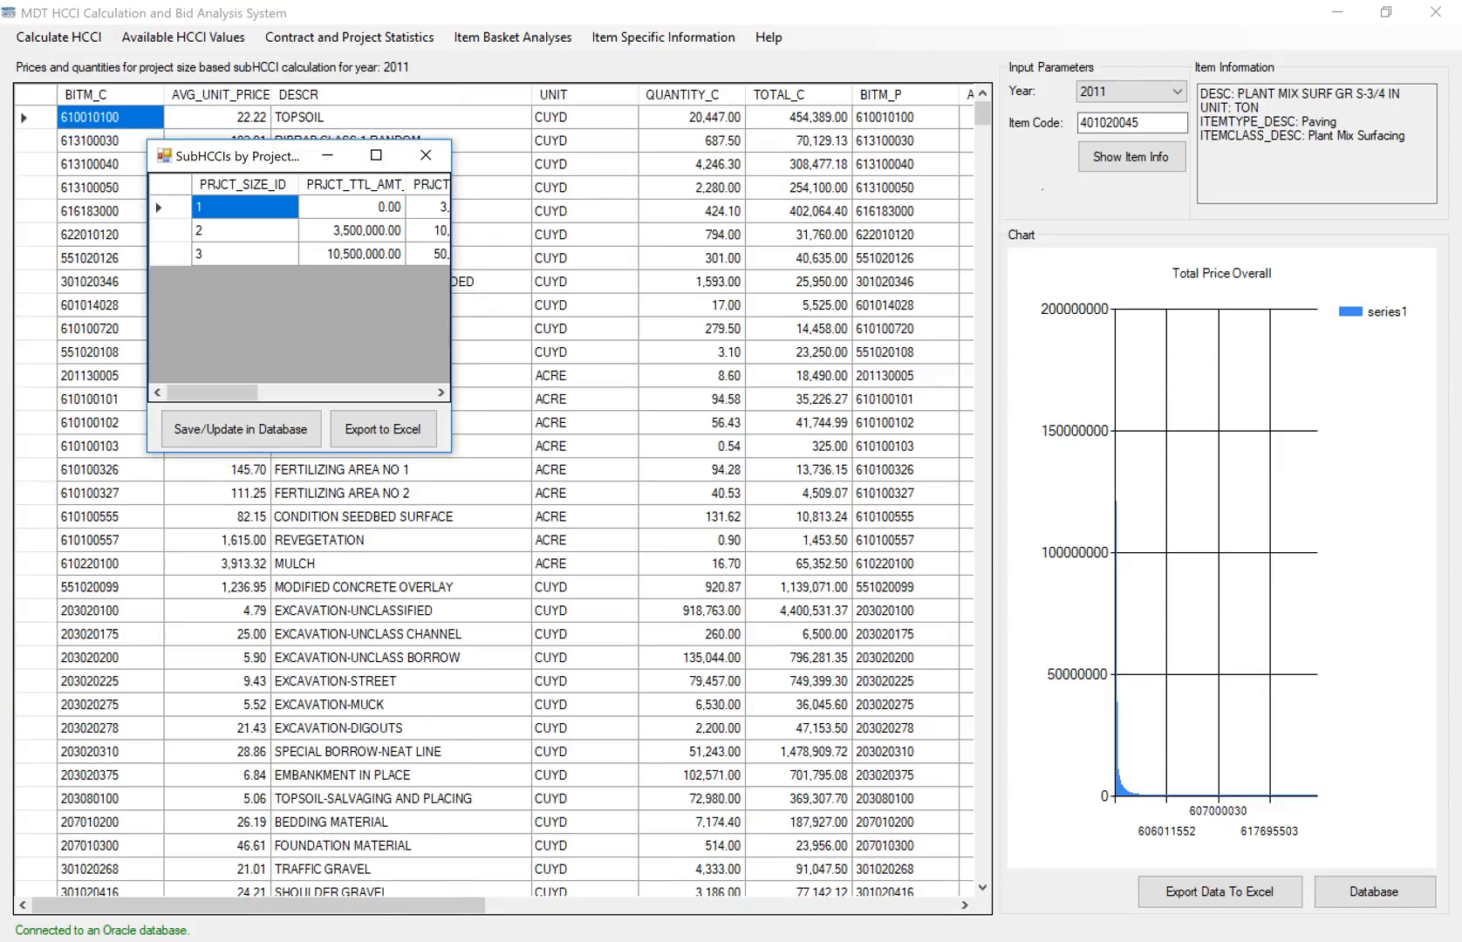
left_click_drag(454, 275, 851, 274)
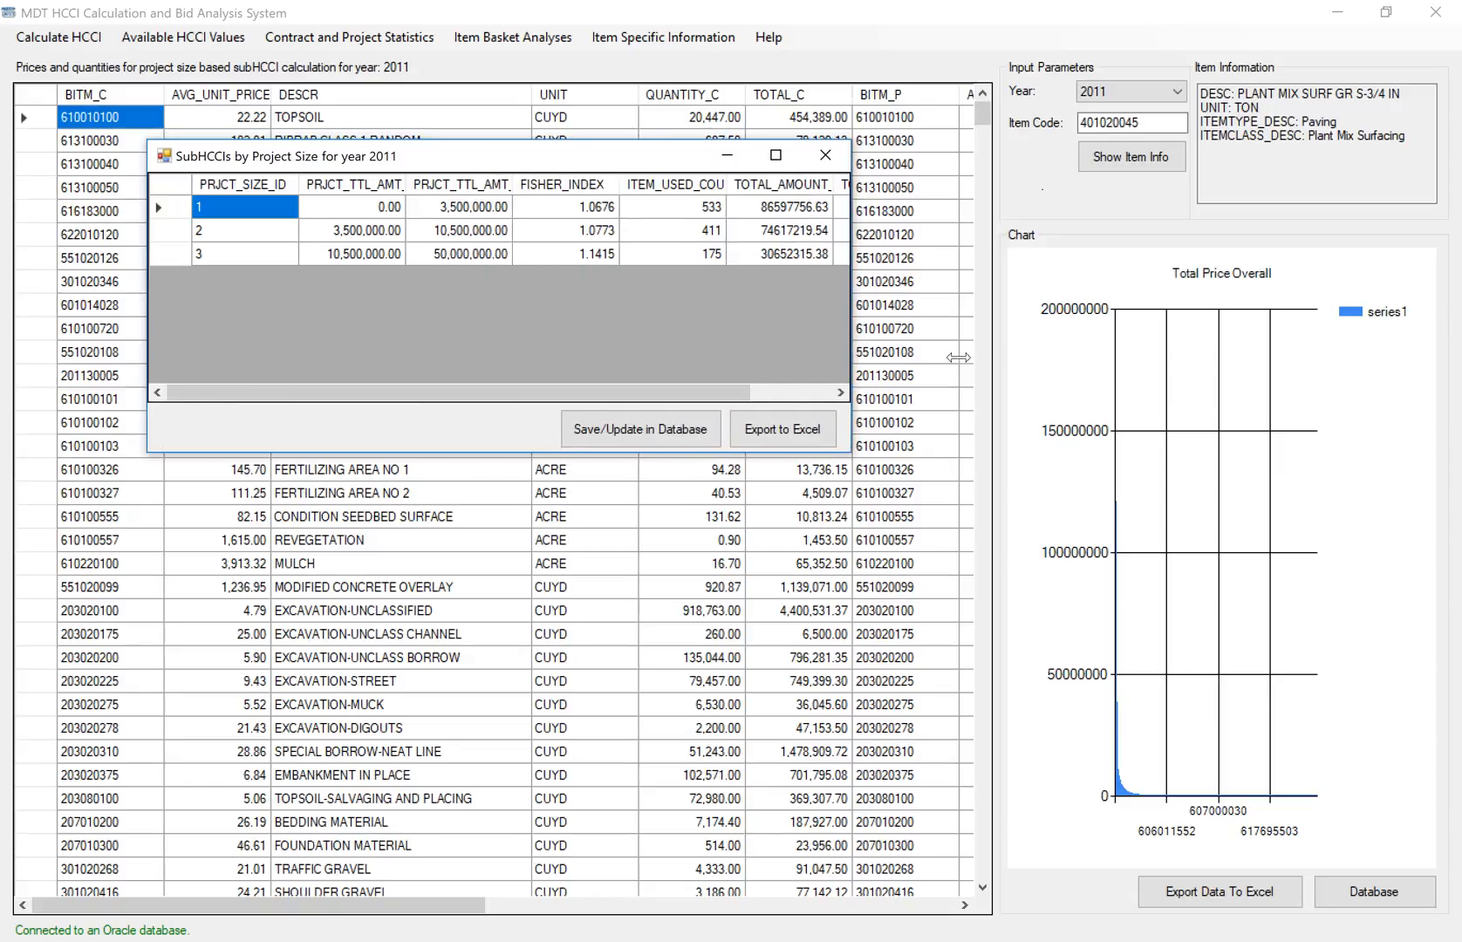
left_click_drag(851, 349, 963, 349)
- Save the 2011 project size subHCCIs in the database and close their result window
left_click(752, 429)
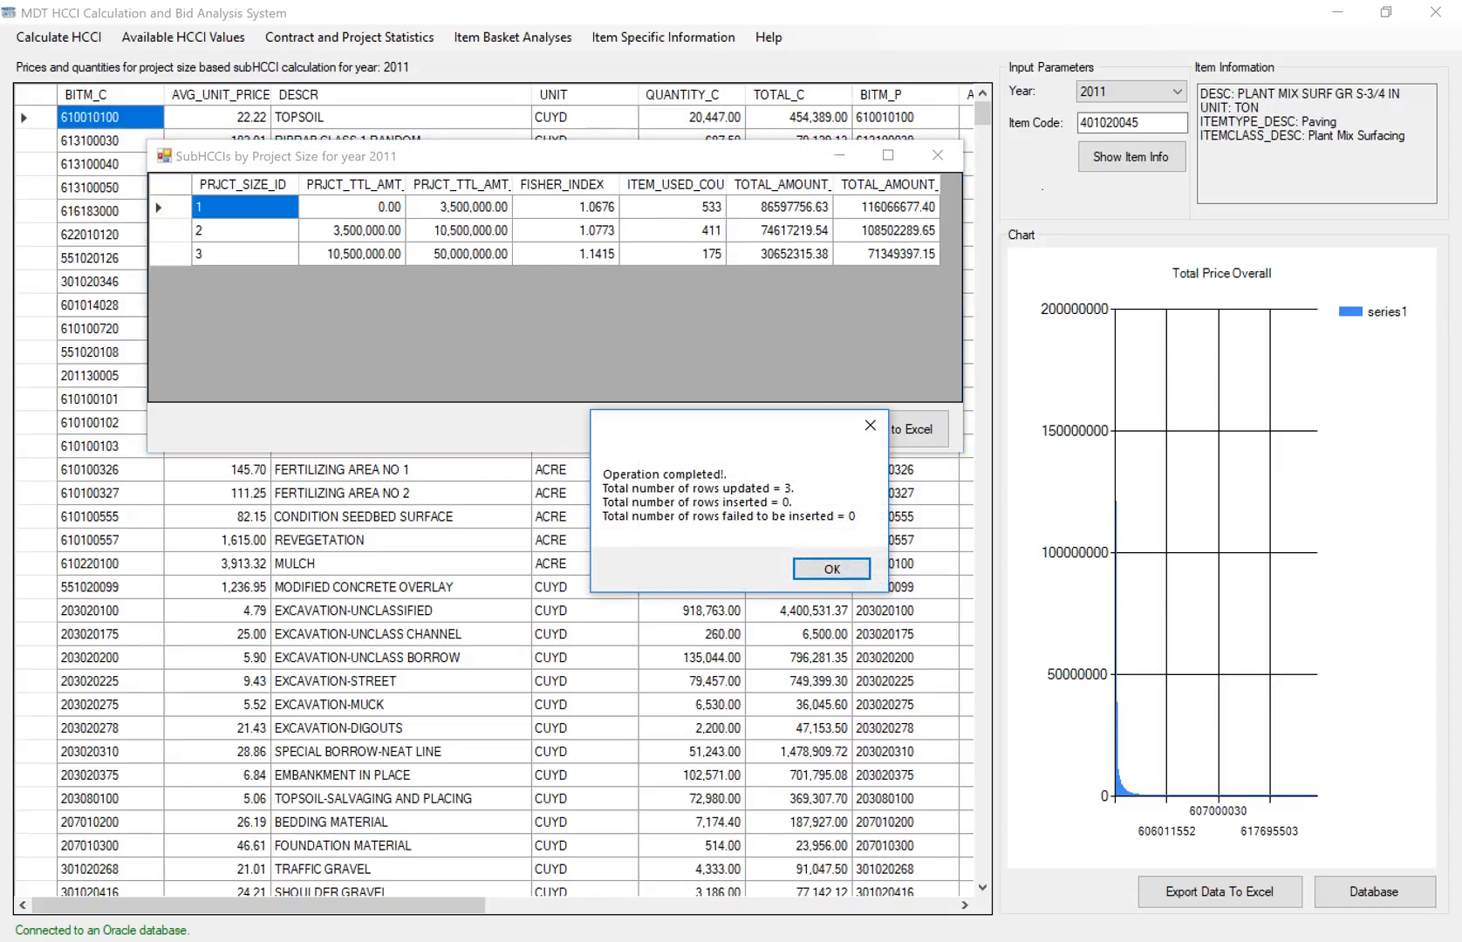
left_click(832, 569)
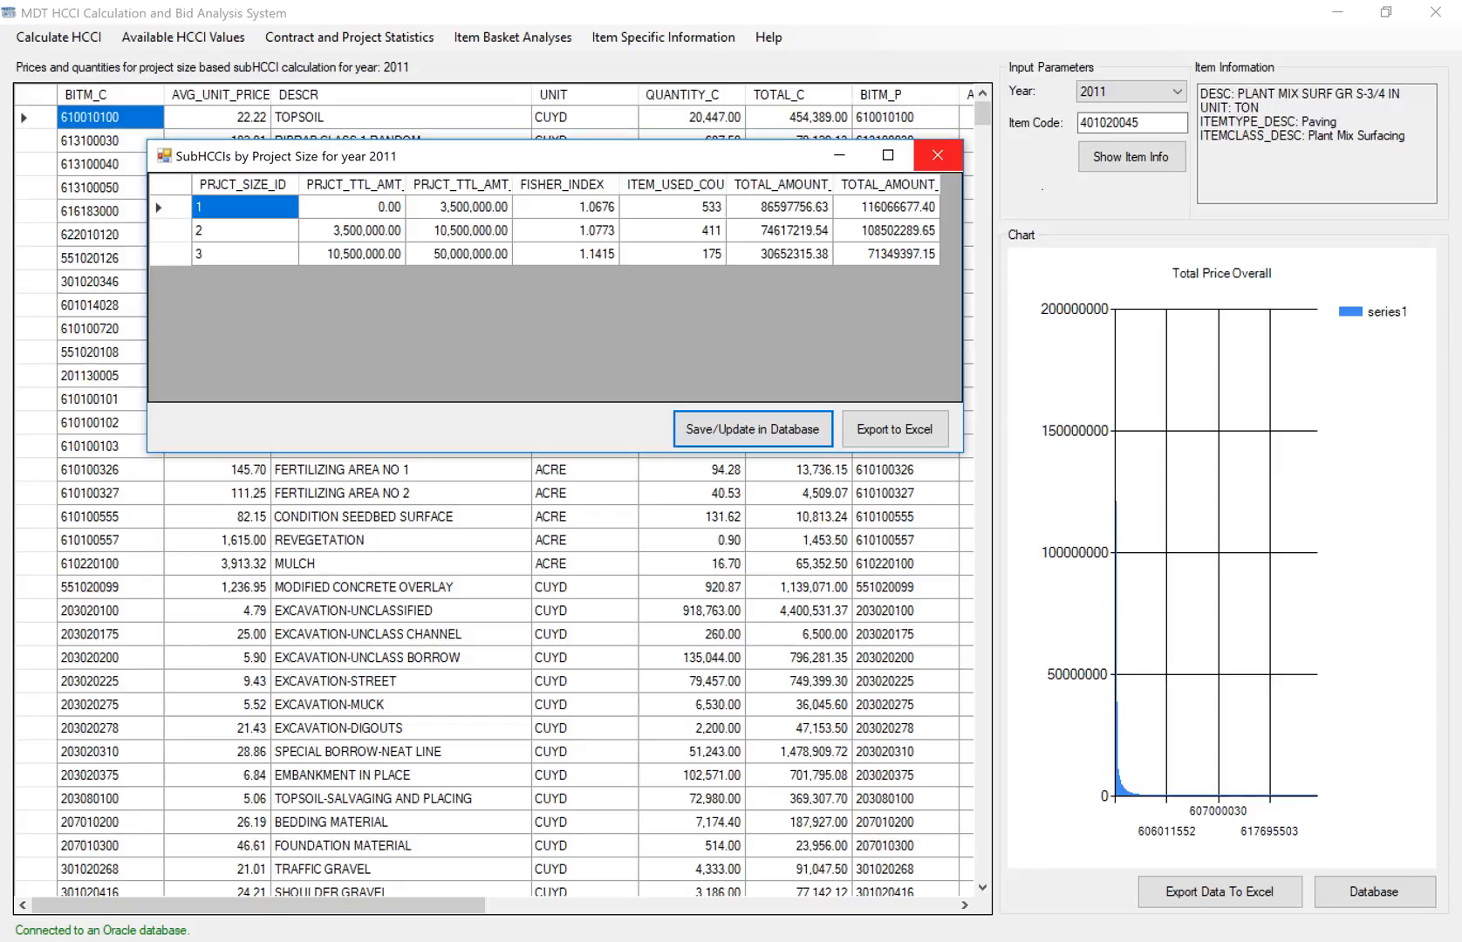
left_click(937, 155)
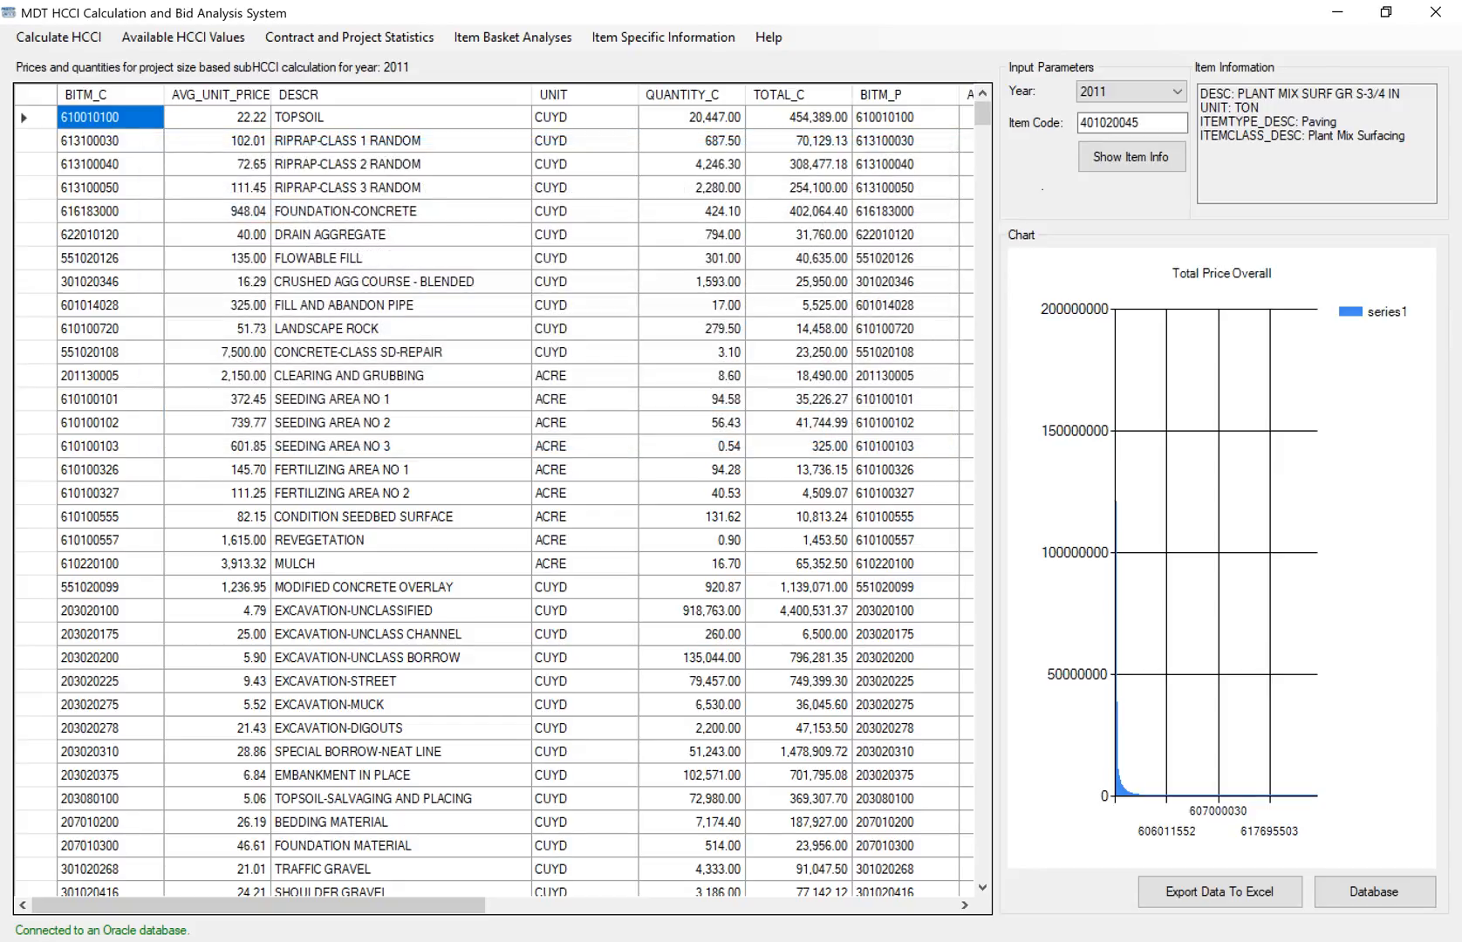
left_click(58, 36)
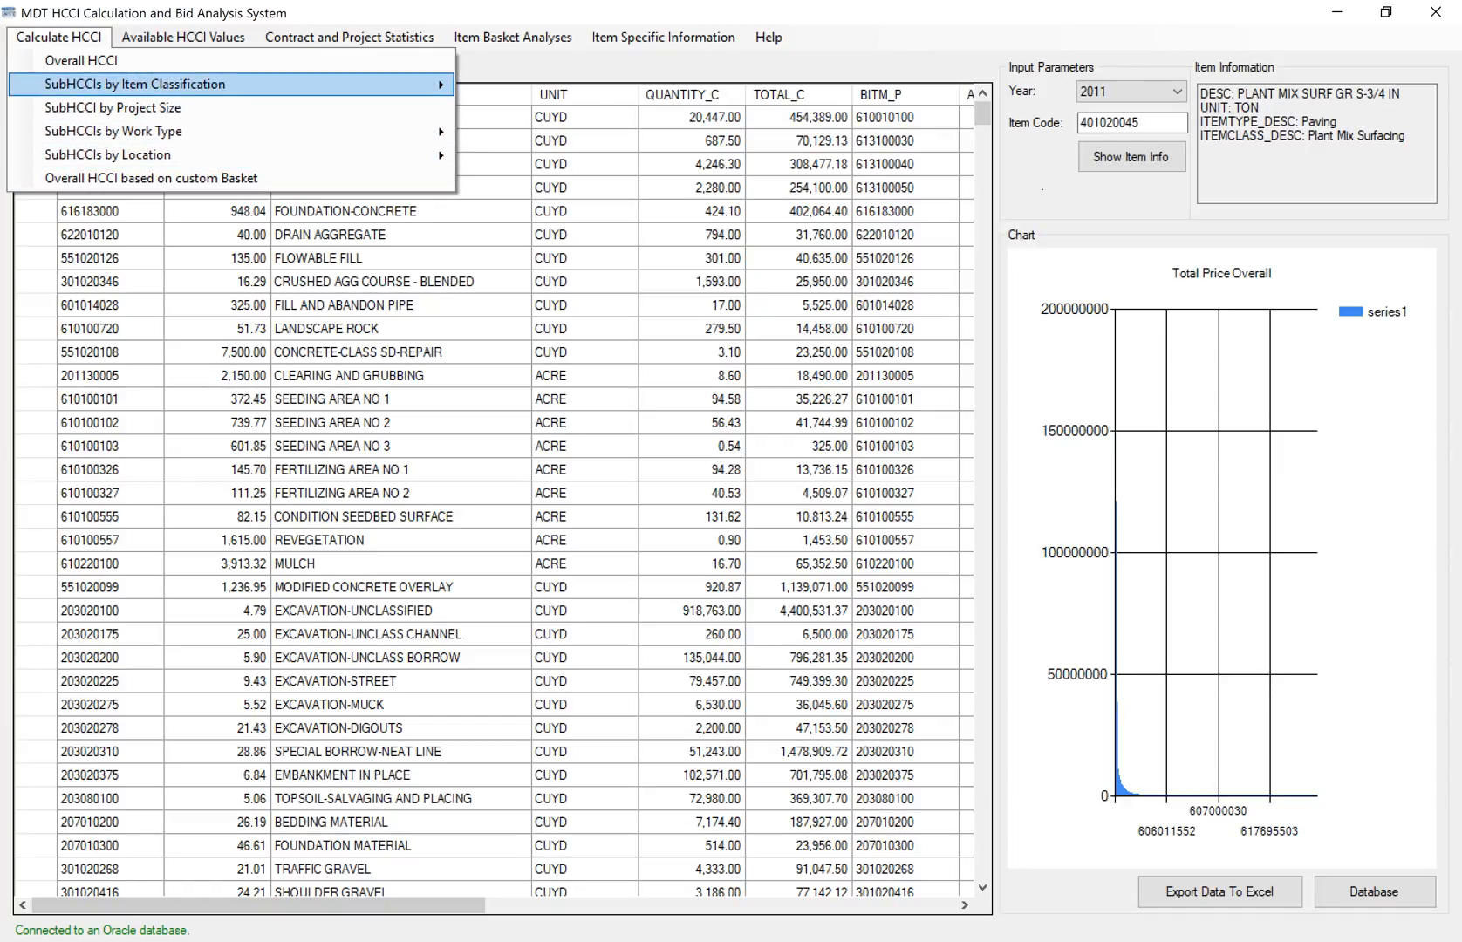
mouse_move(131, 84)
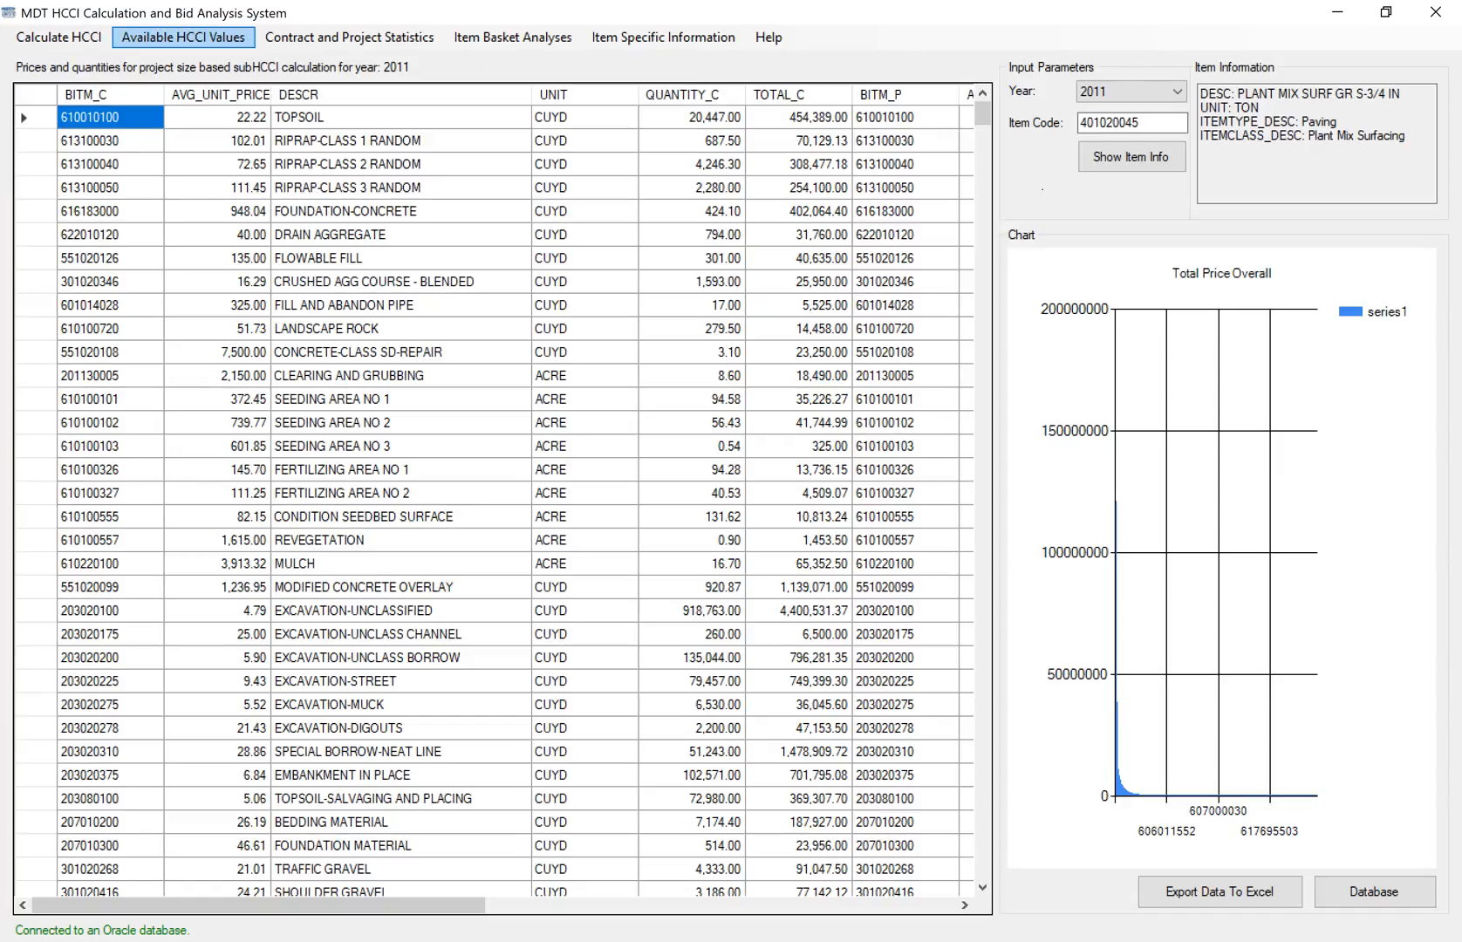
- List the available HCCI values and display the index values and over-time chart for the Overall HCCI
left_click(183, 36)
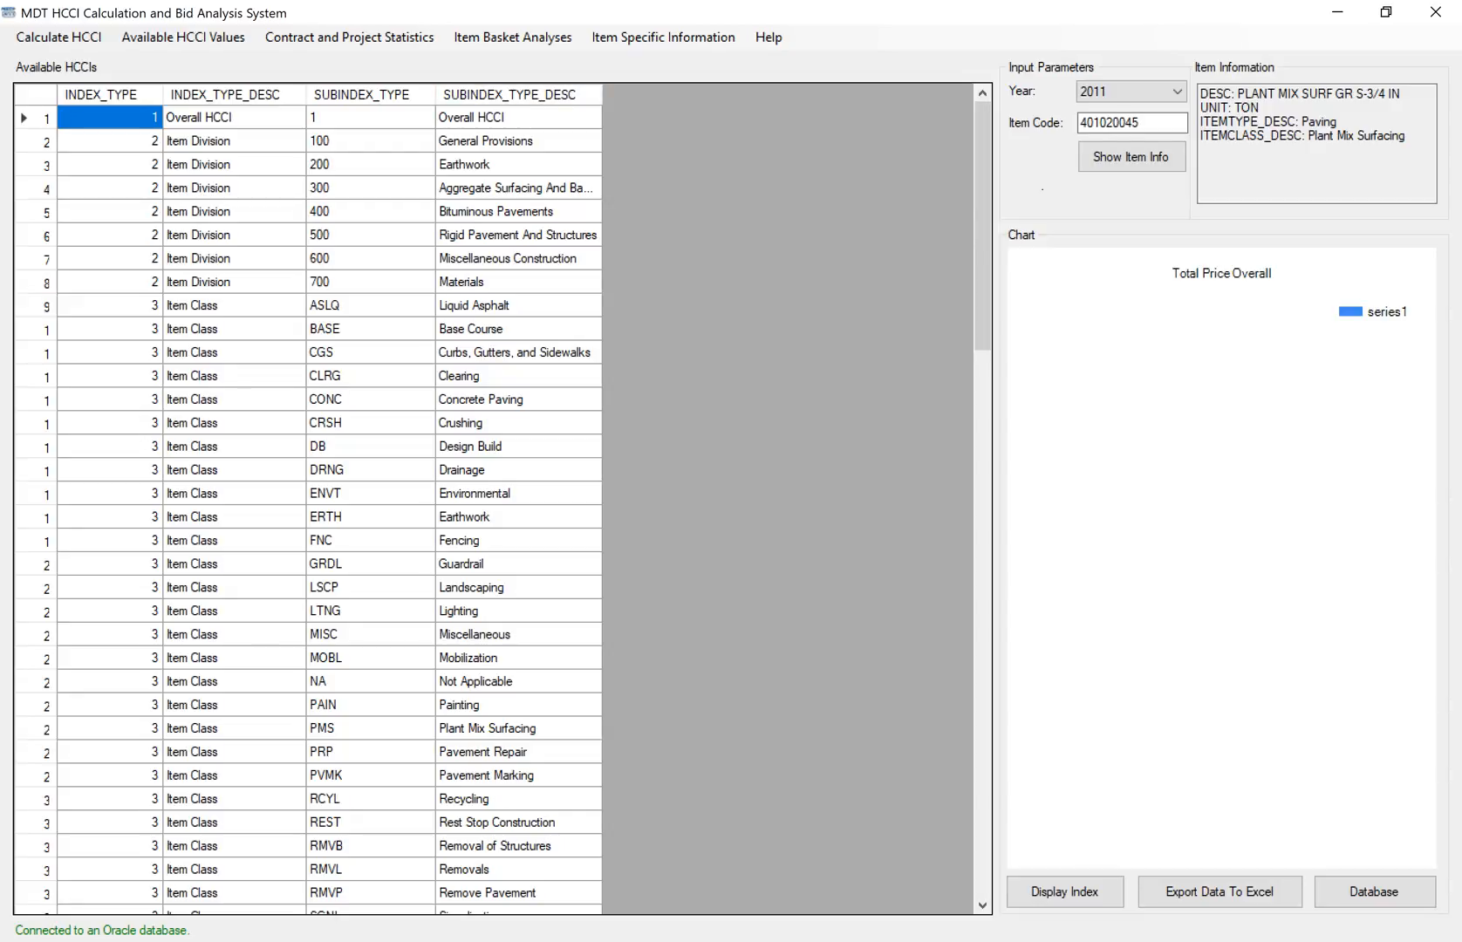
left_click(234, 541)
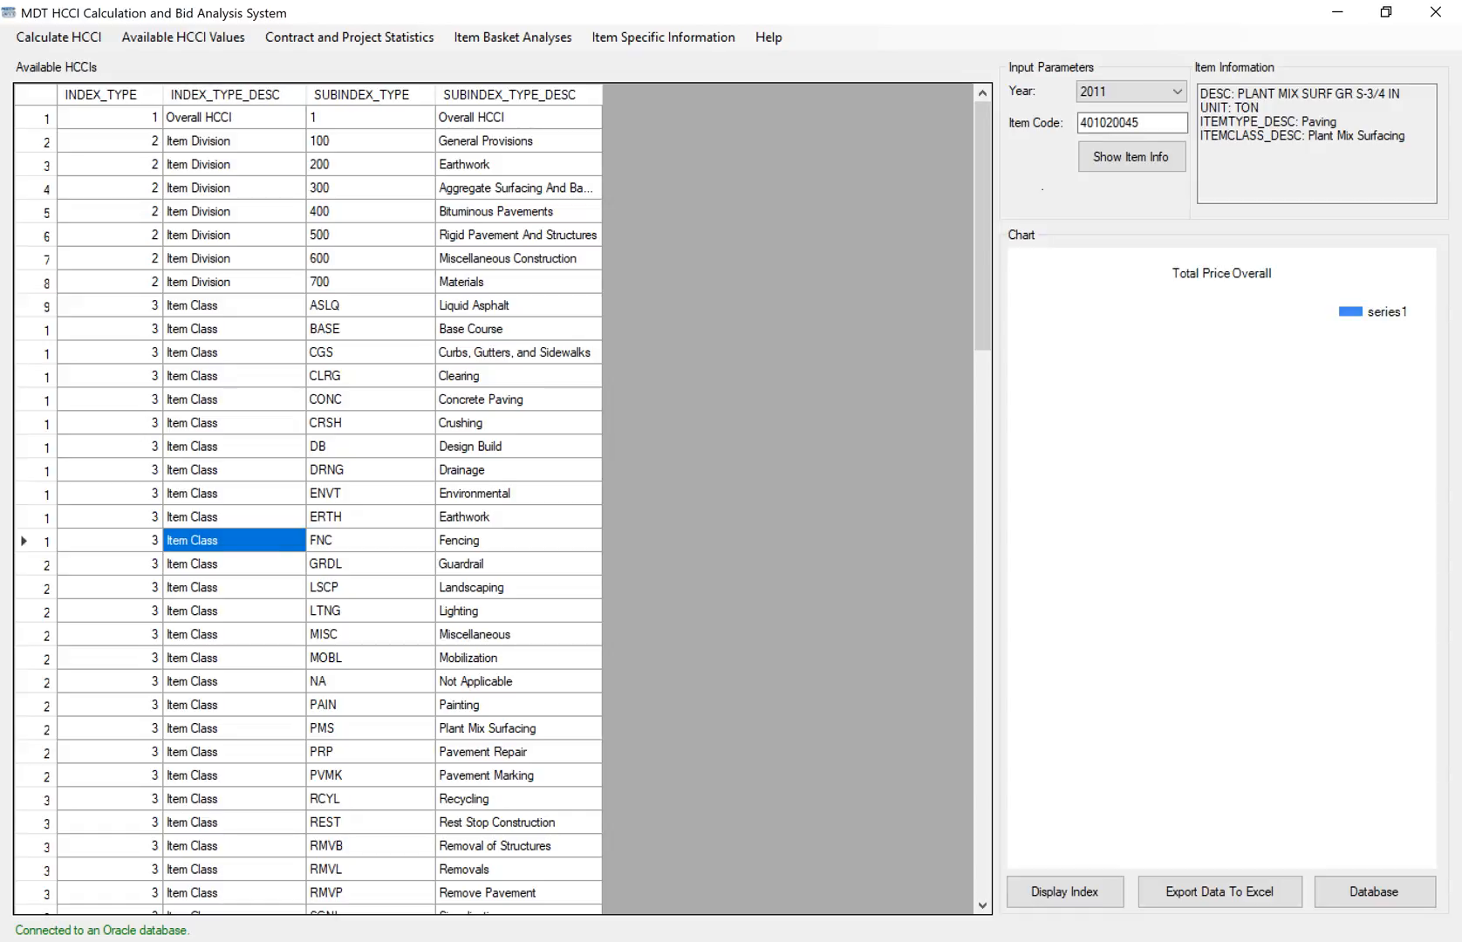
left_click(109, 117)
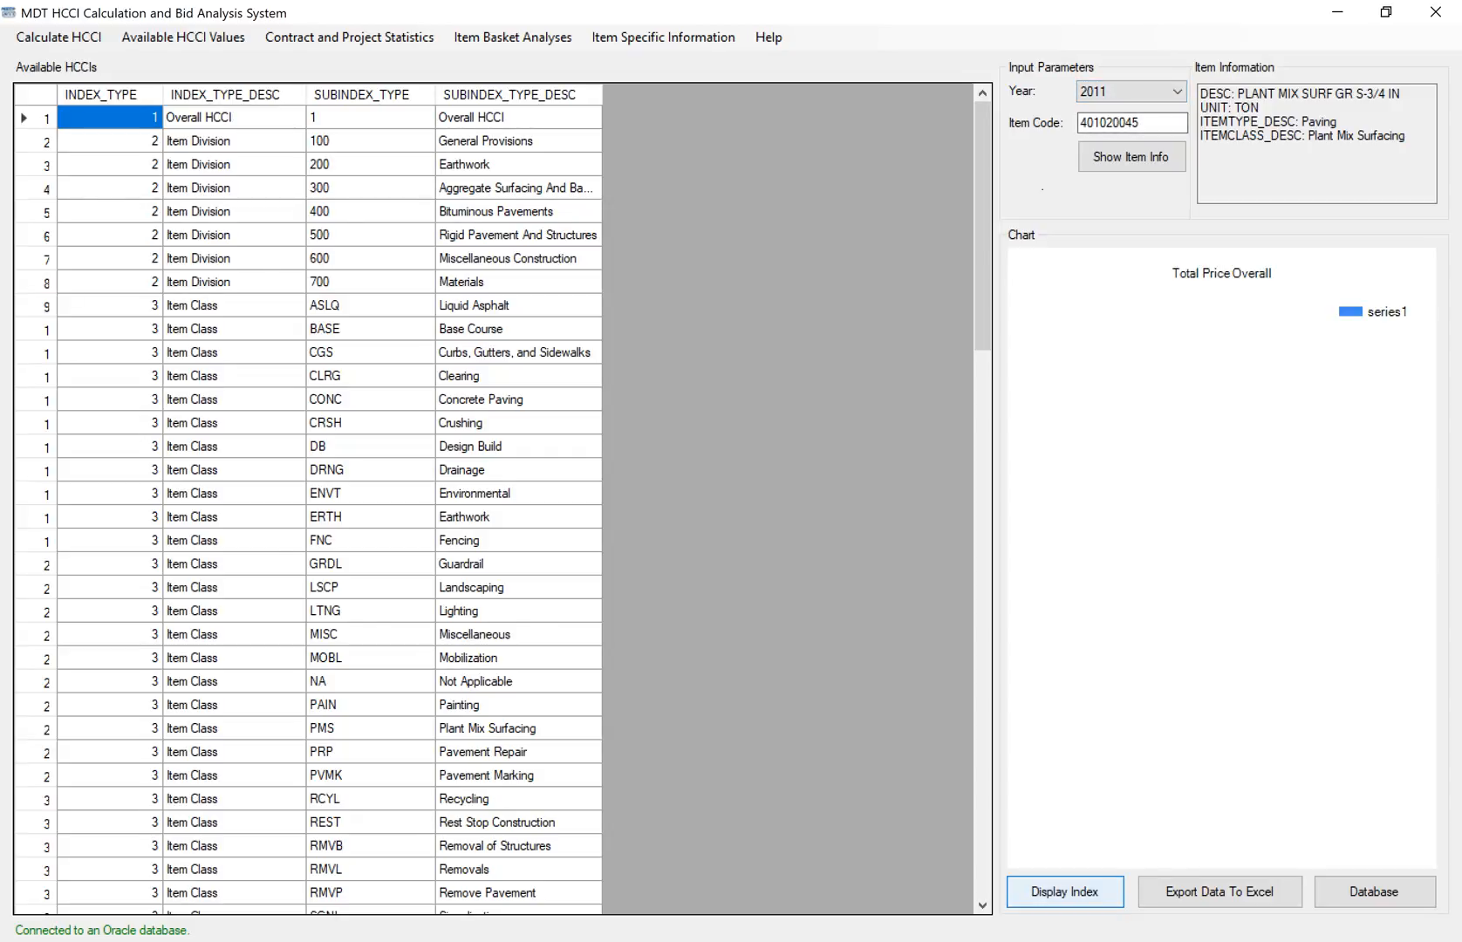
left_click(1066, 892)
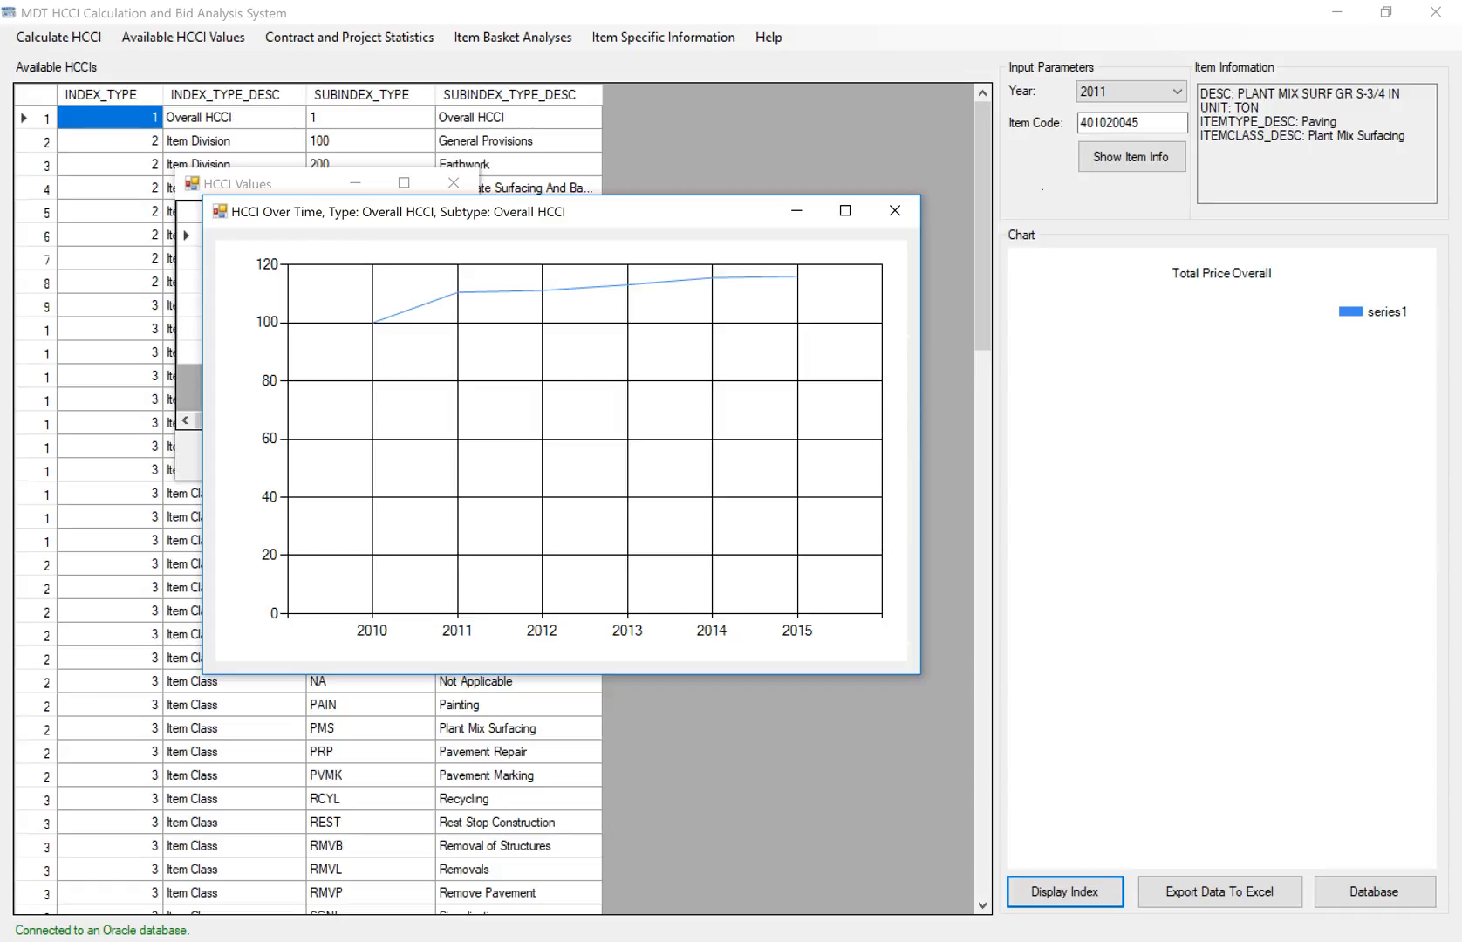
- Move the Overall HCCI chart off the values table, widen the table to examine its yearly index values, and close both windows
left_click_drag(728, 219, 1165, 353)
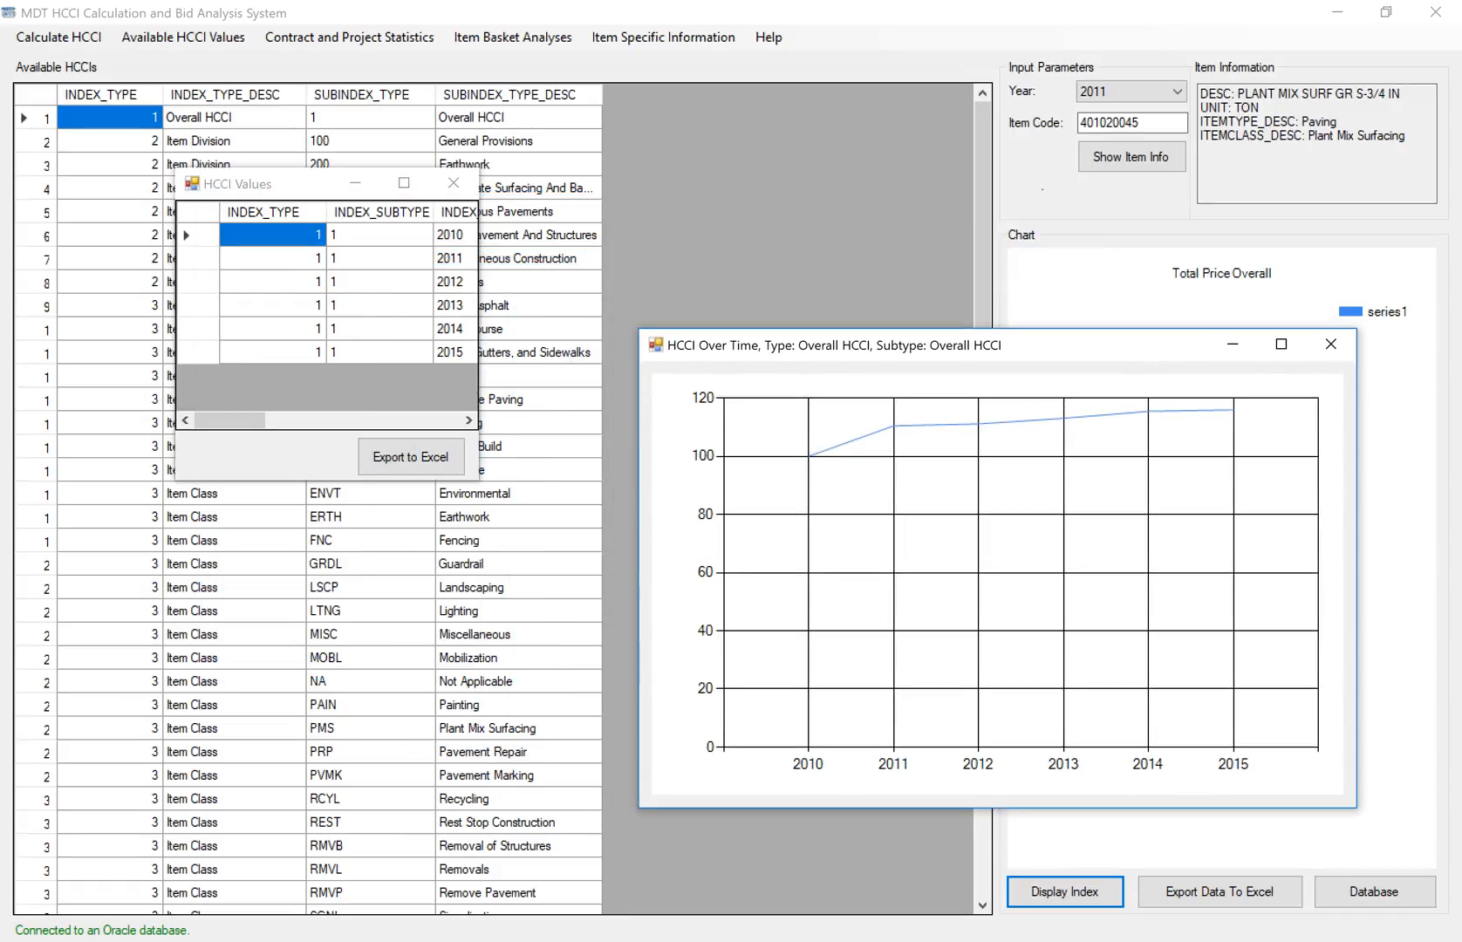
left_click_drag(479, 407, 1044, 401)
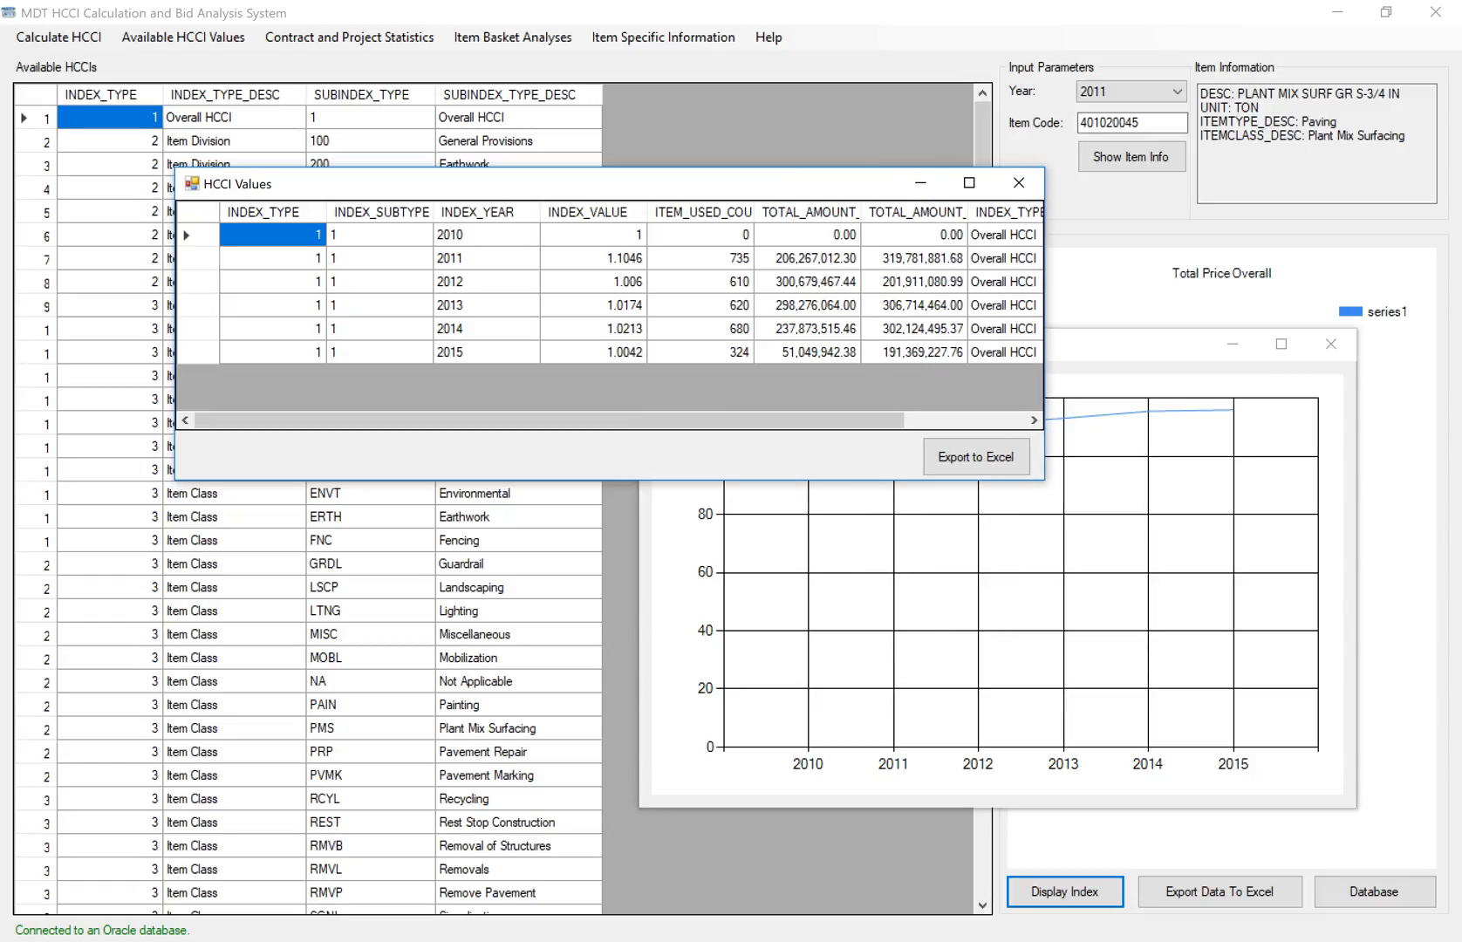
left_click(1018, 182)
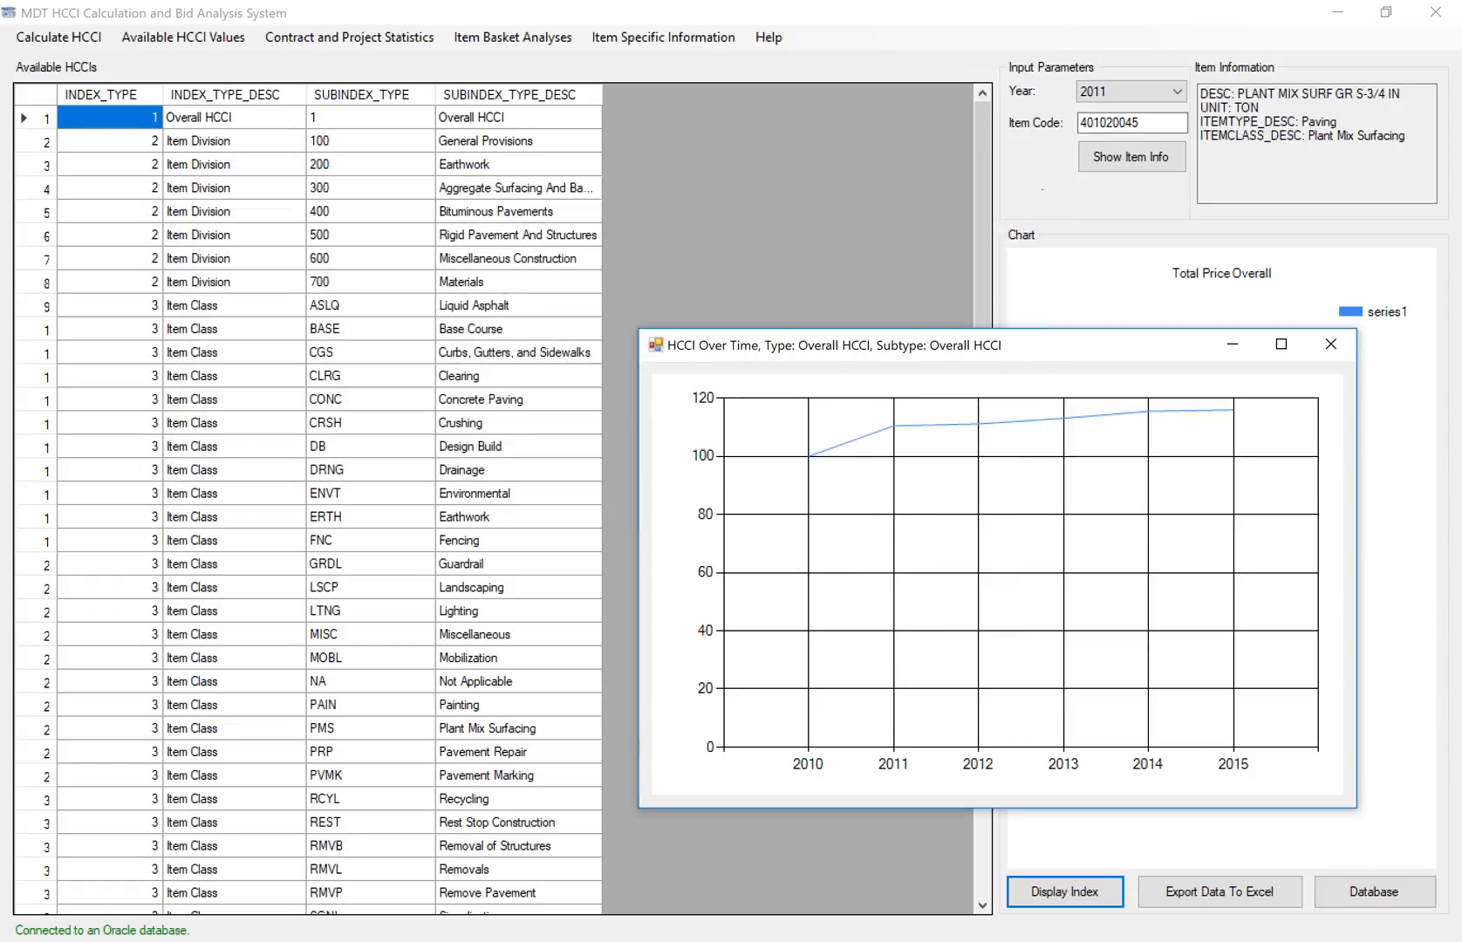
left_click(183, 38)
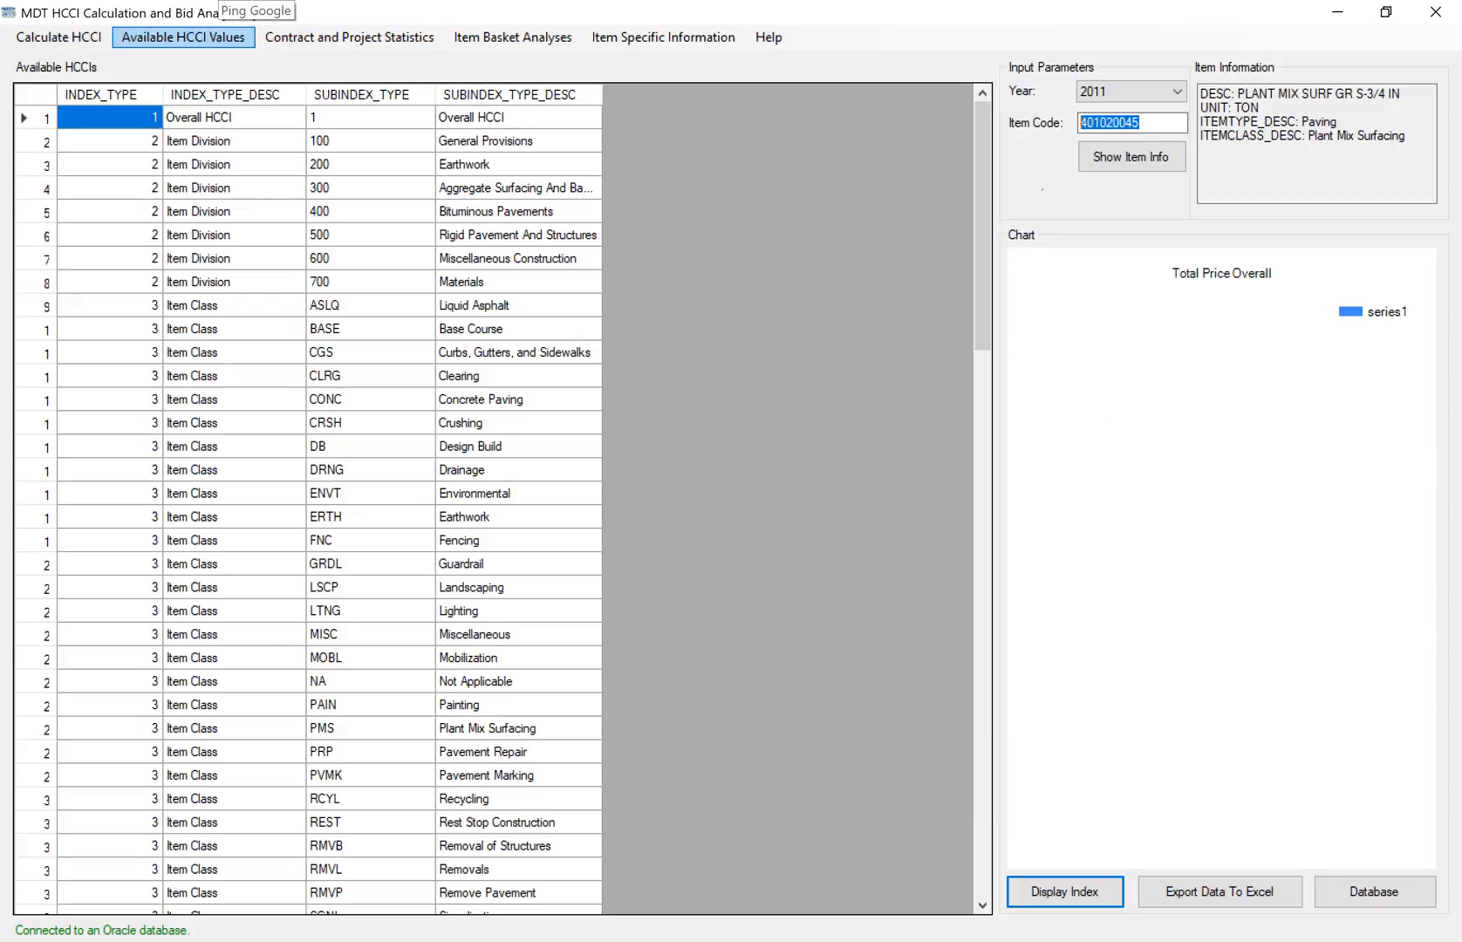
- Display the index chart and values for item division 200, Earthwork, and close both windows
left_click(110, 141)
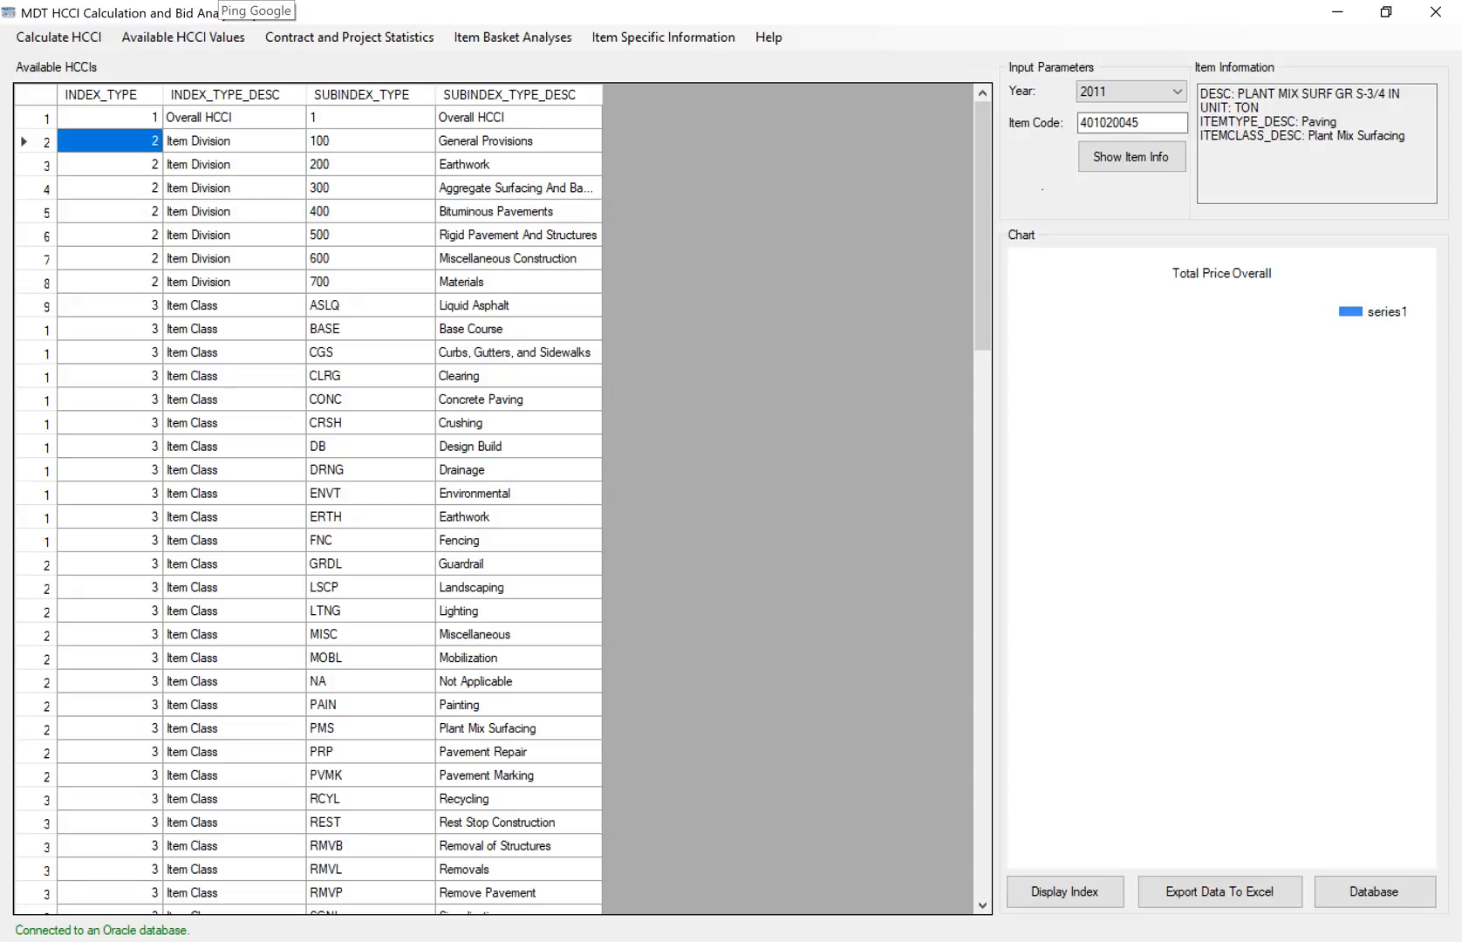
left_click(110, 165)
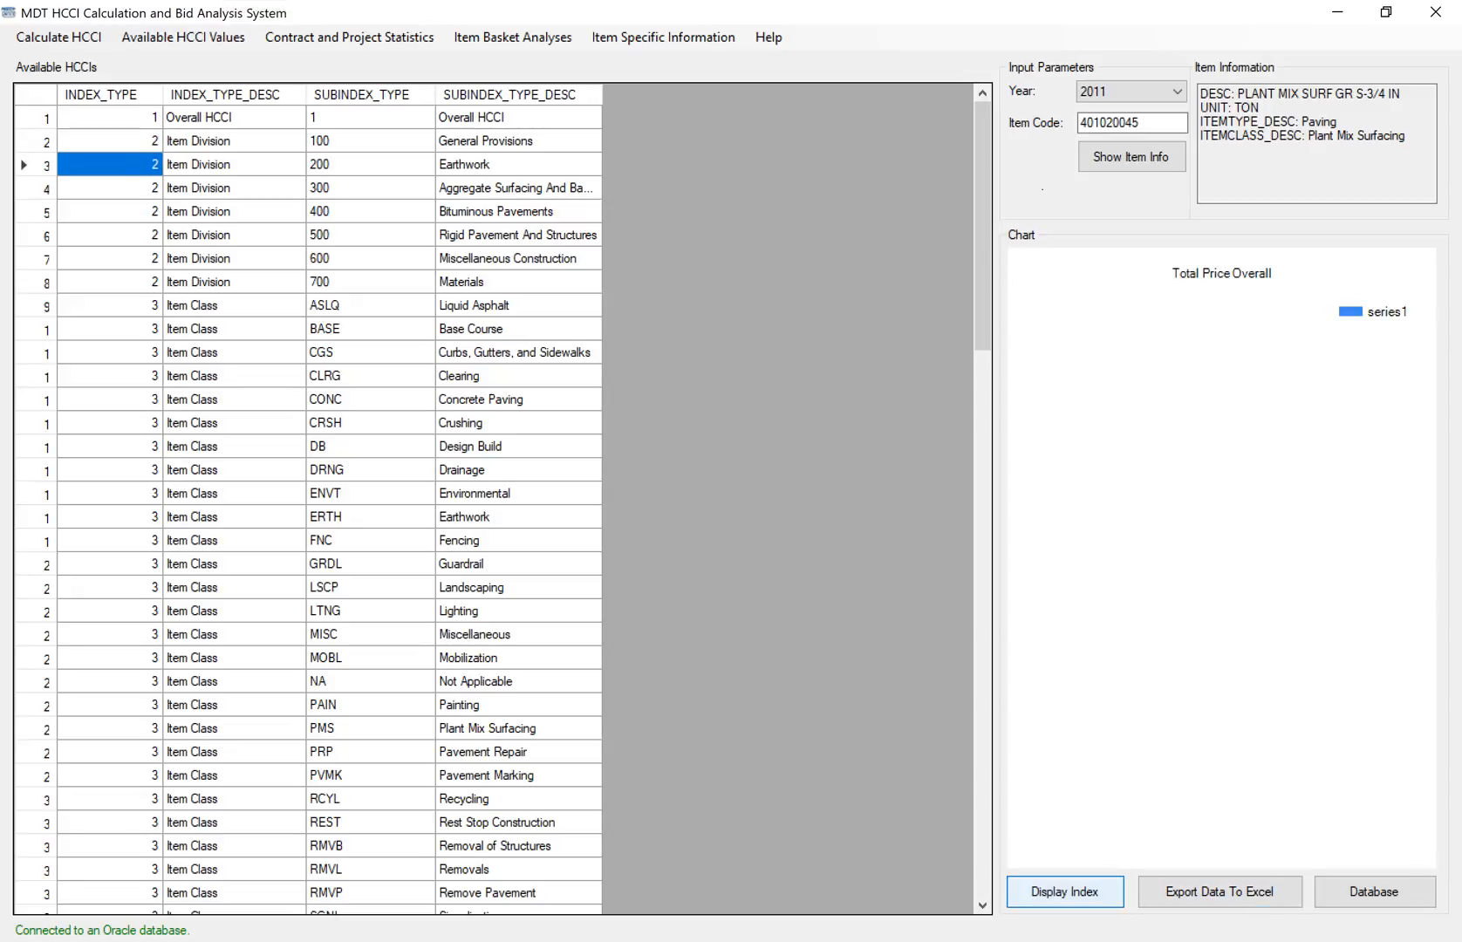
left_click(1065, 891)
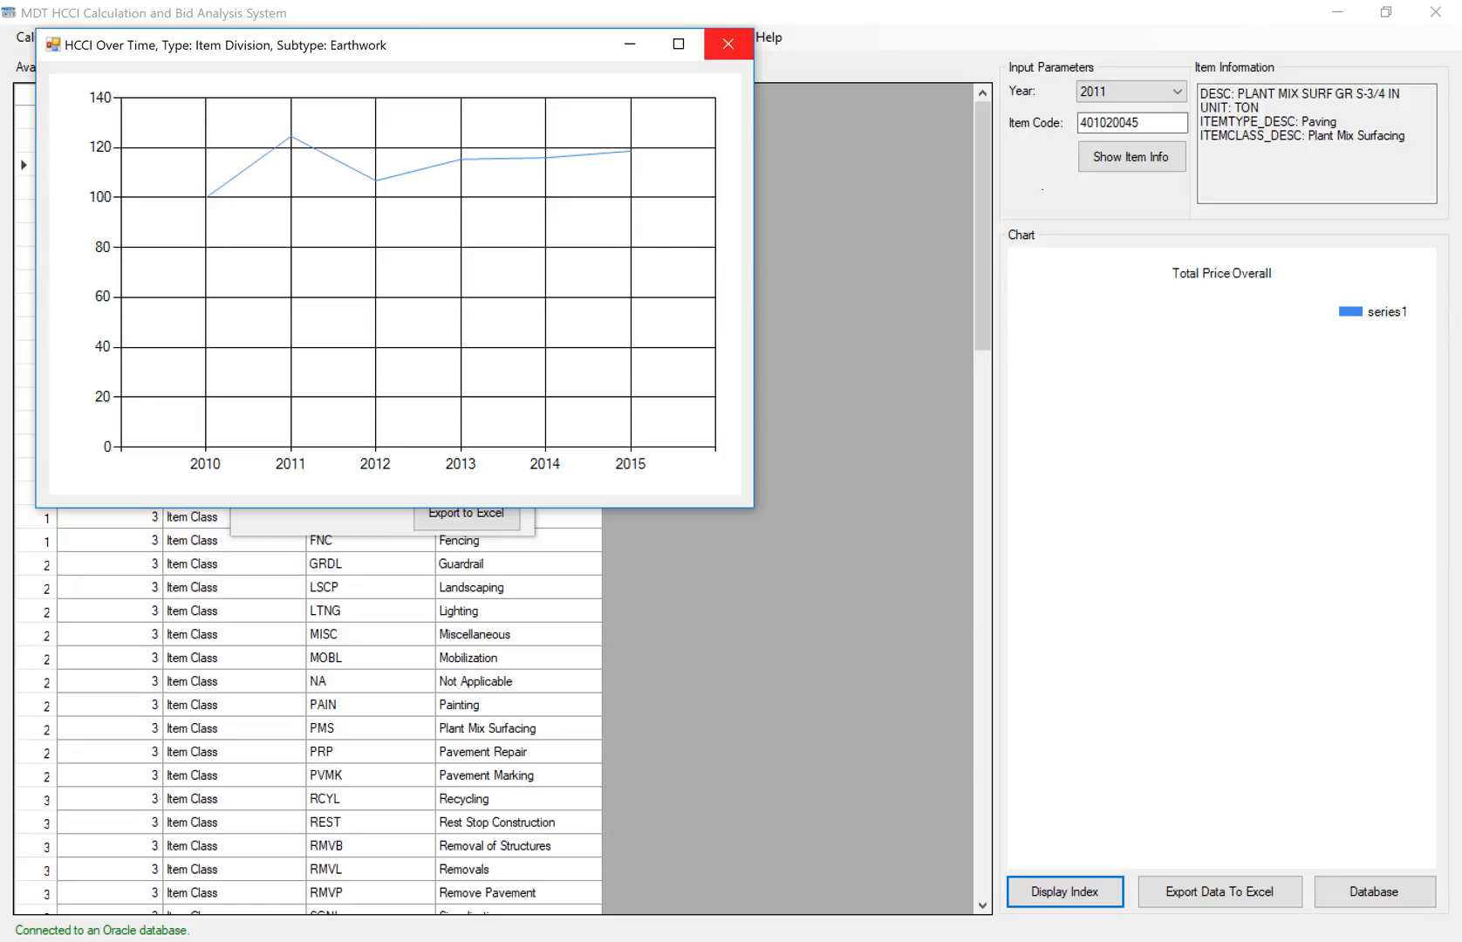
left_click(728, 44)
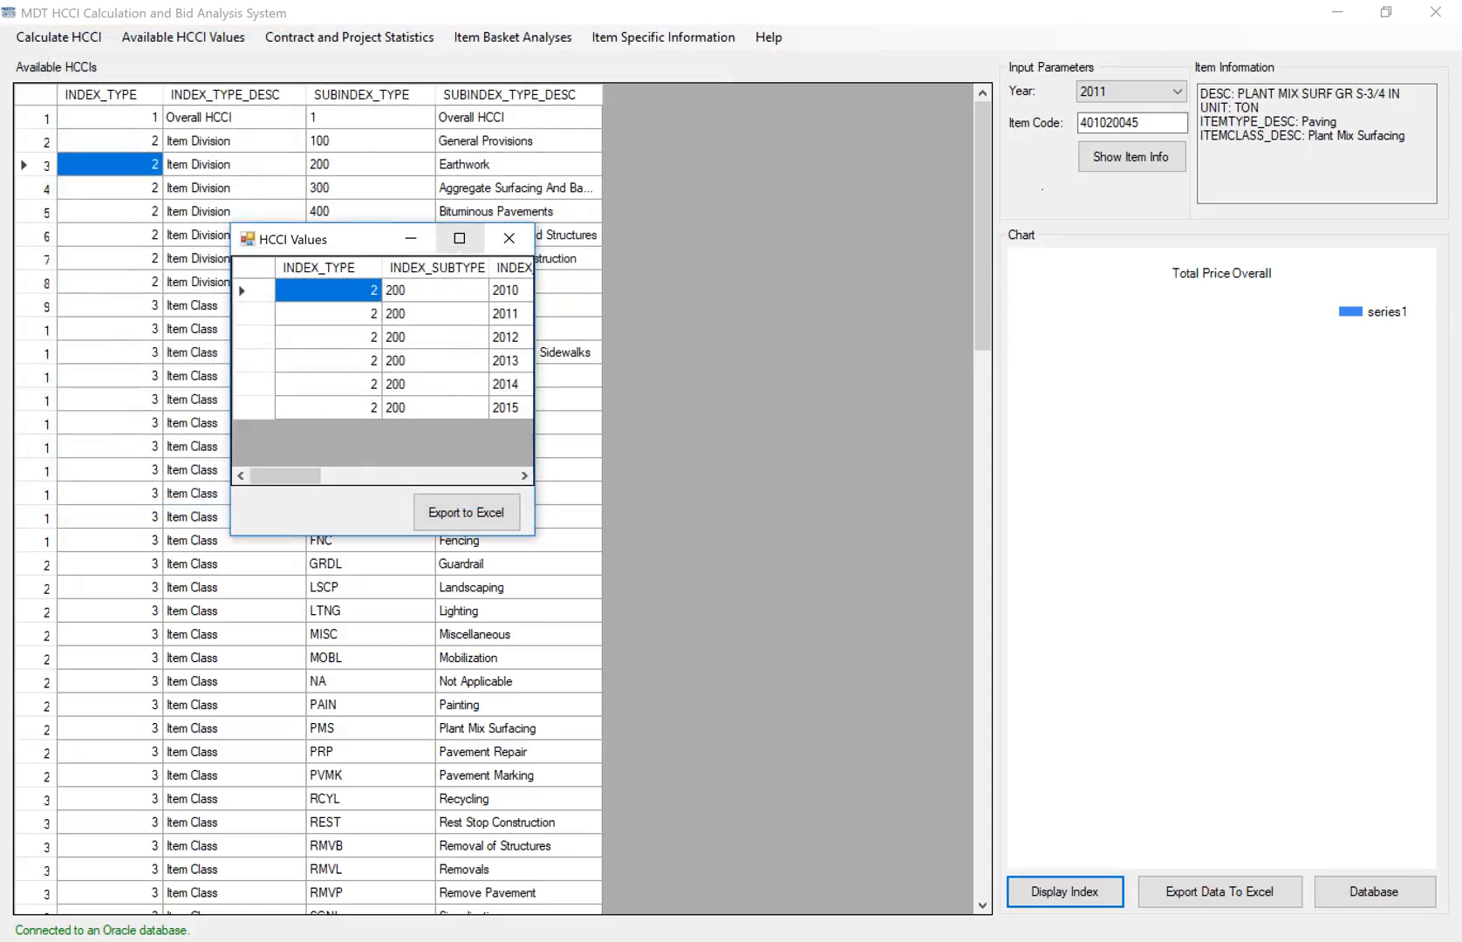
left_click(509, 238)
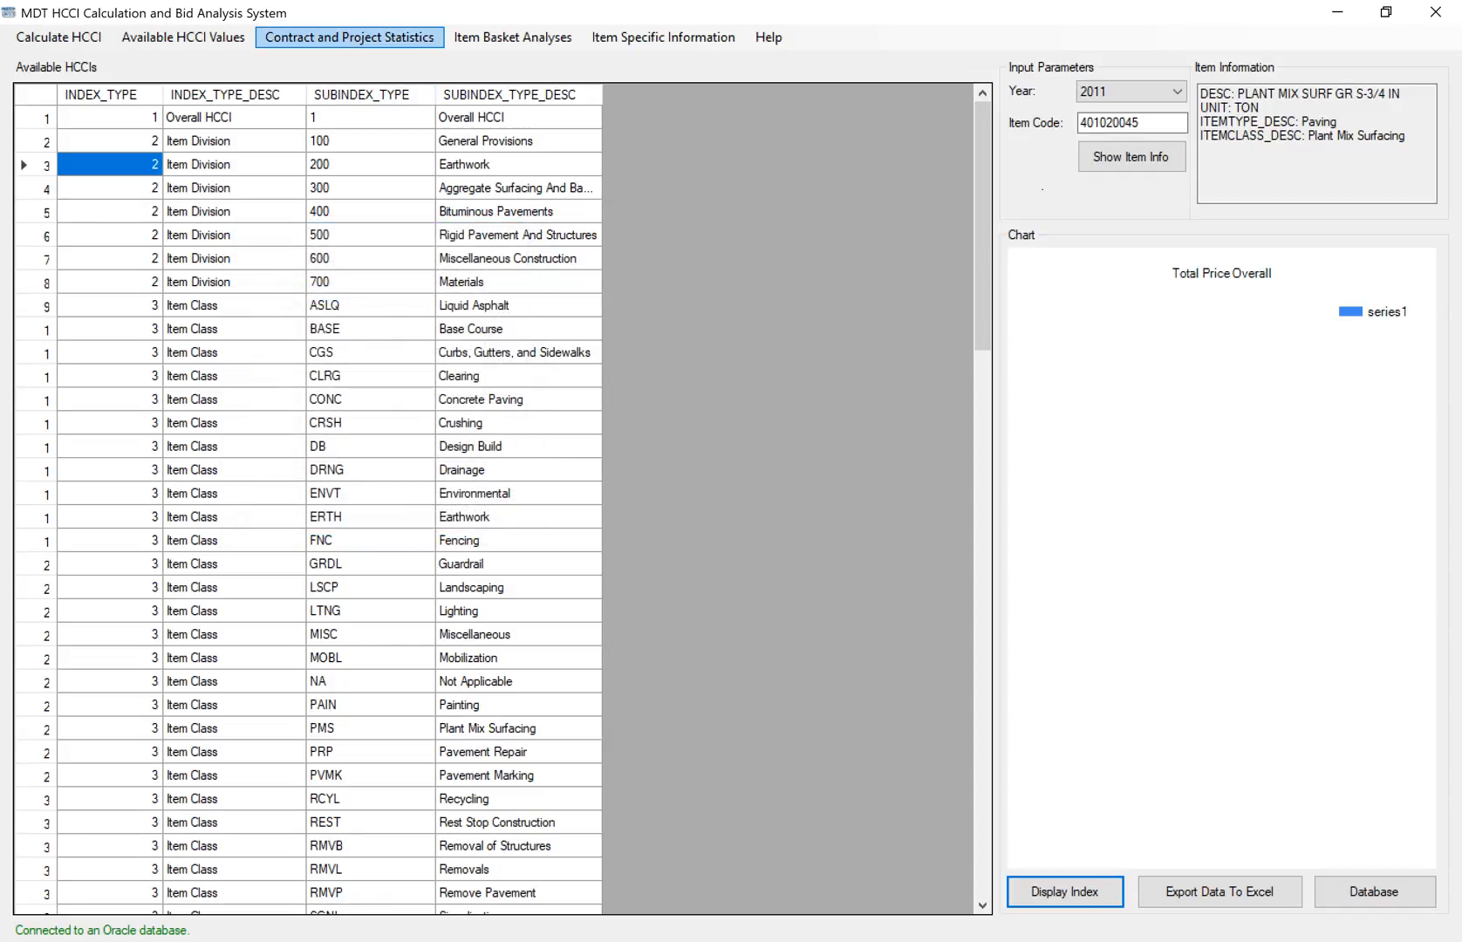